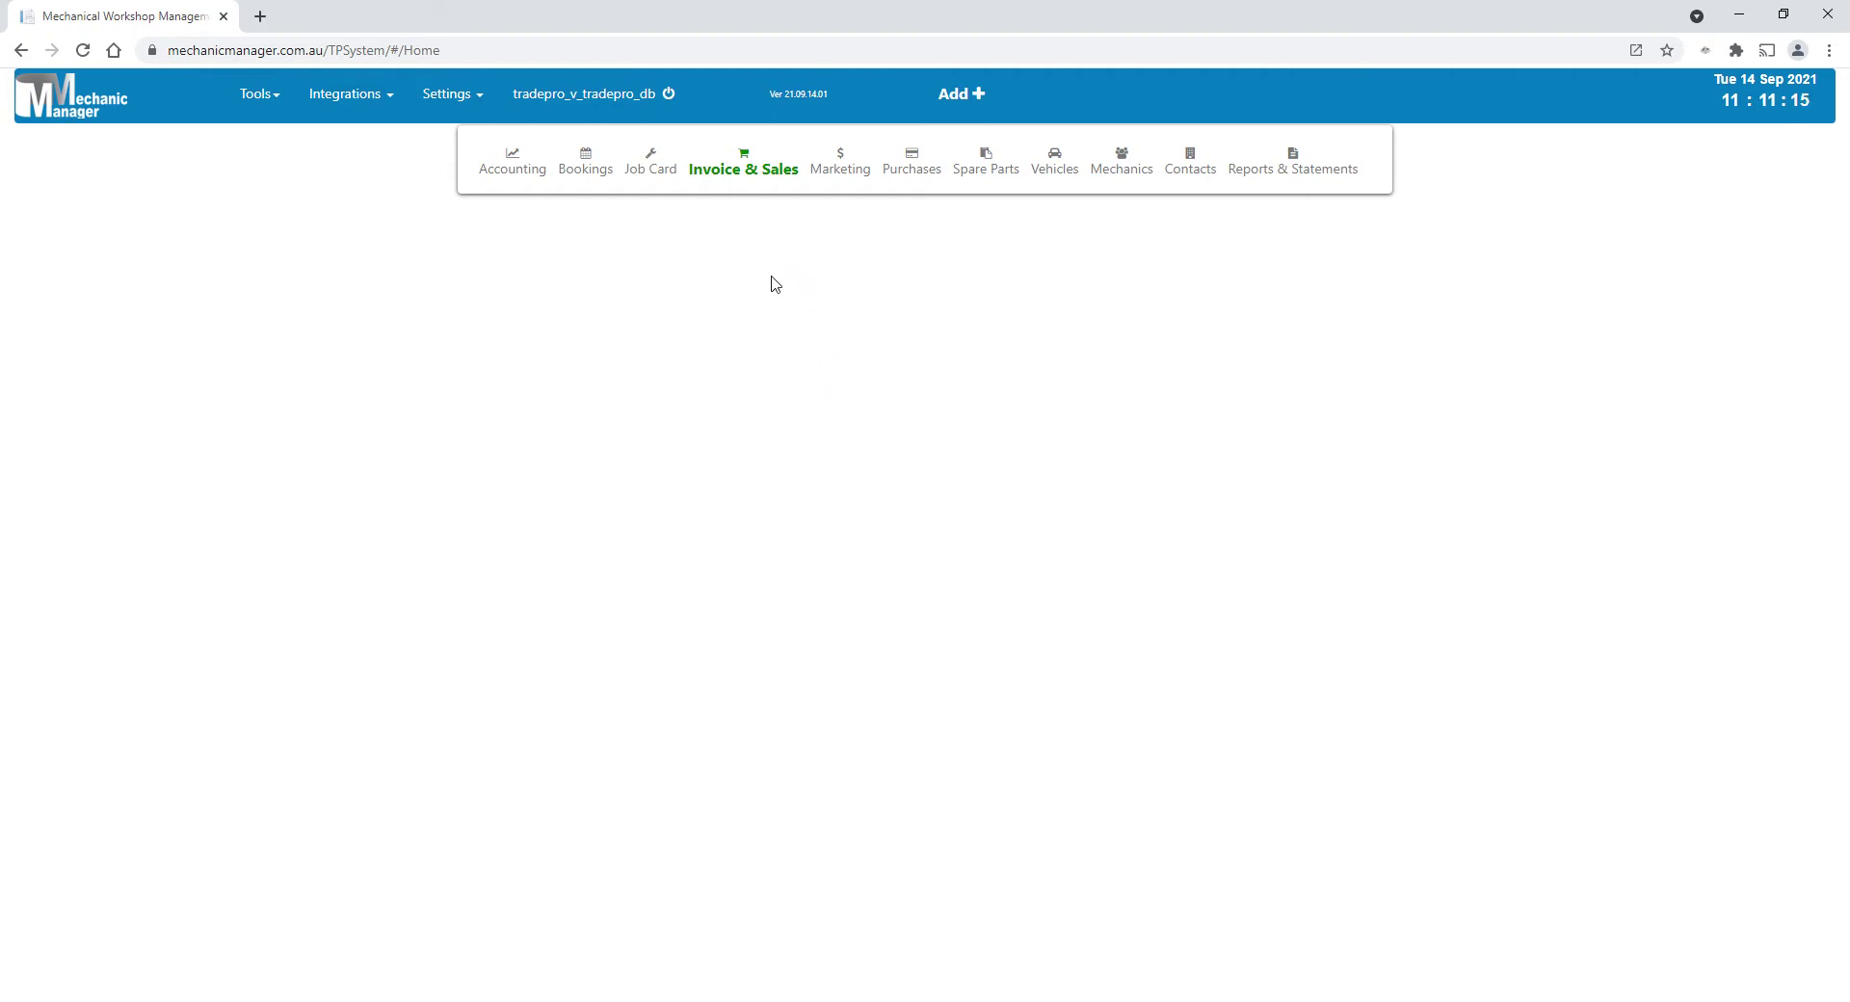
# Step: Start a new invoice and select the vehicle with registration ABC-123
pyautogui.click(742, 168)
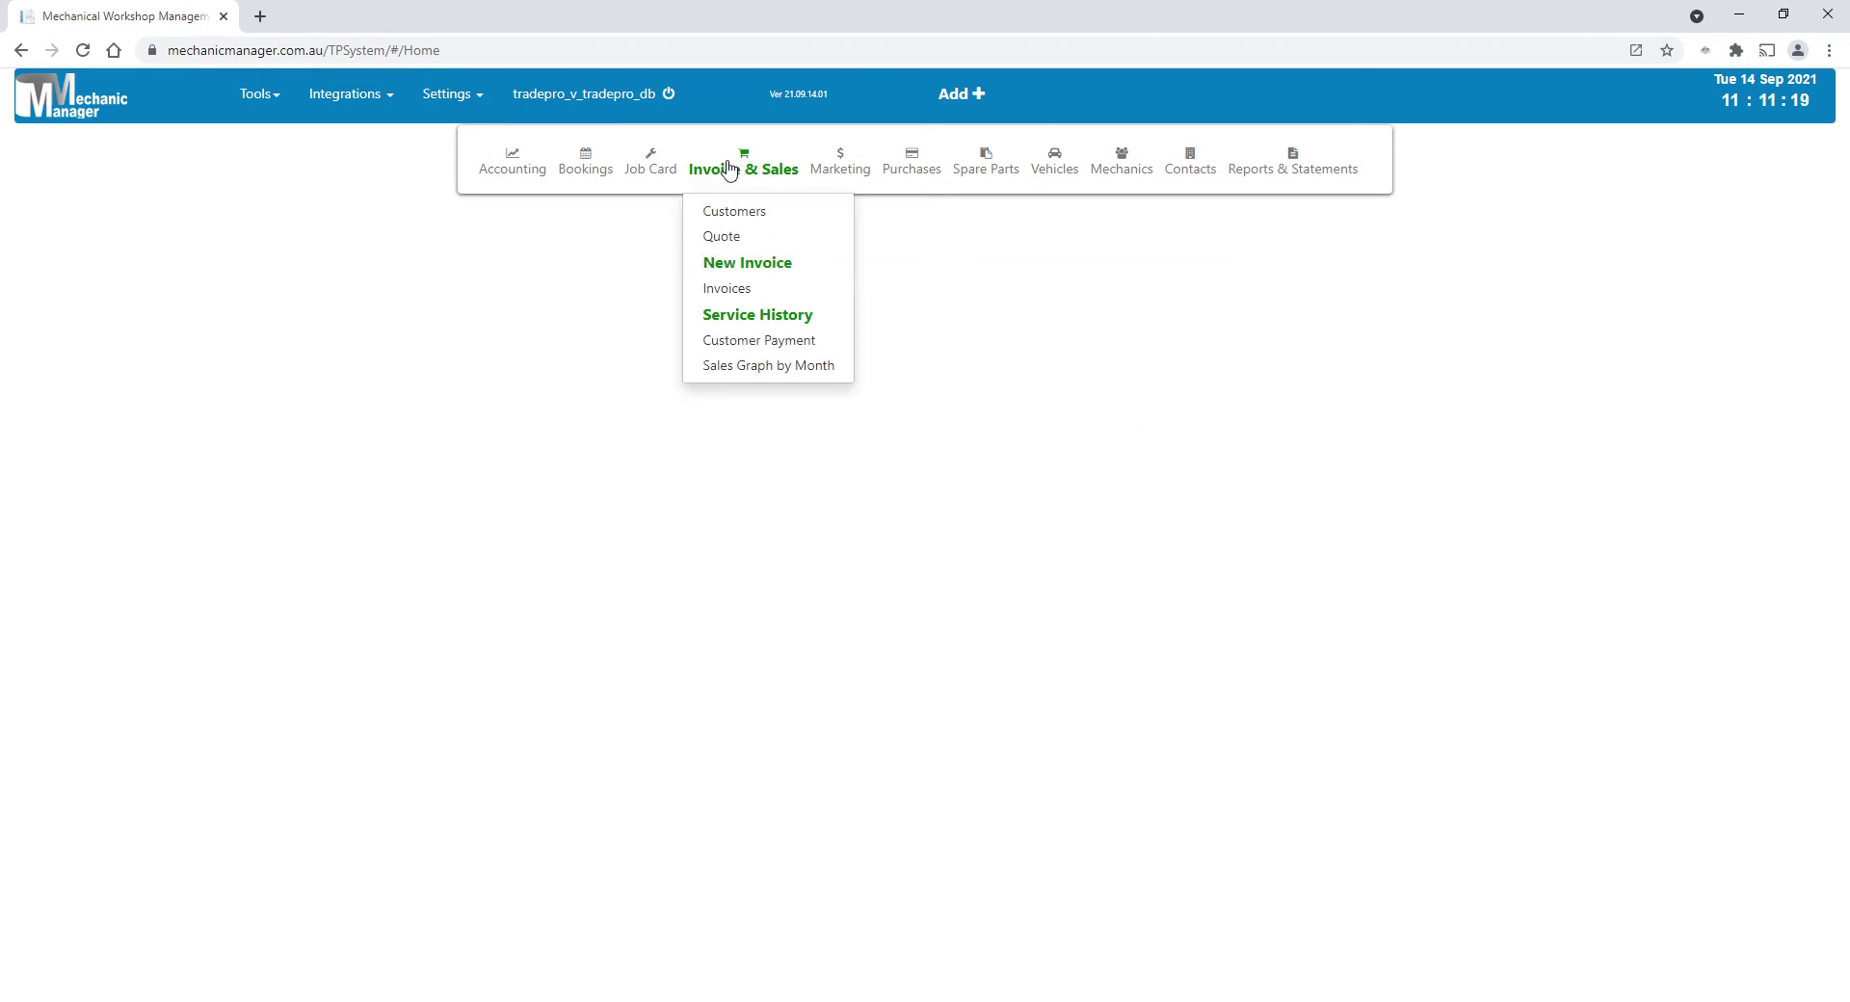
pyautogui.click(762, 276)
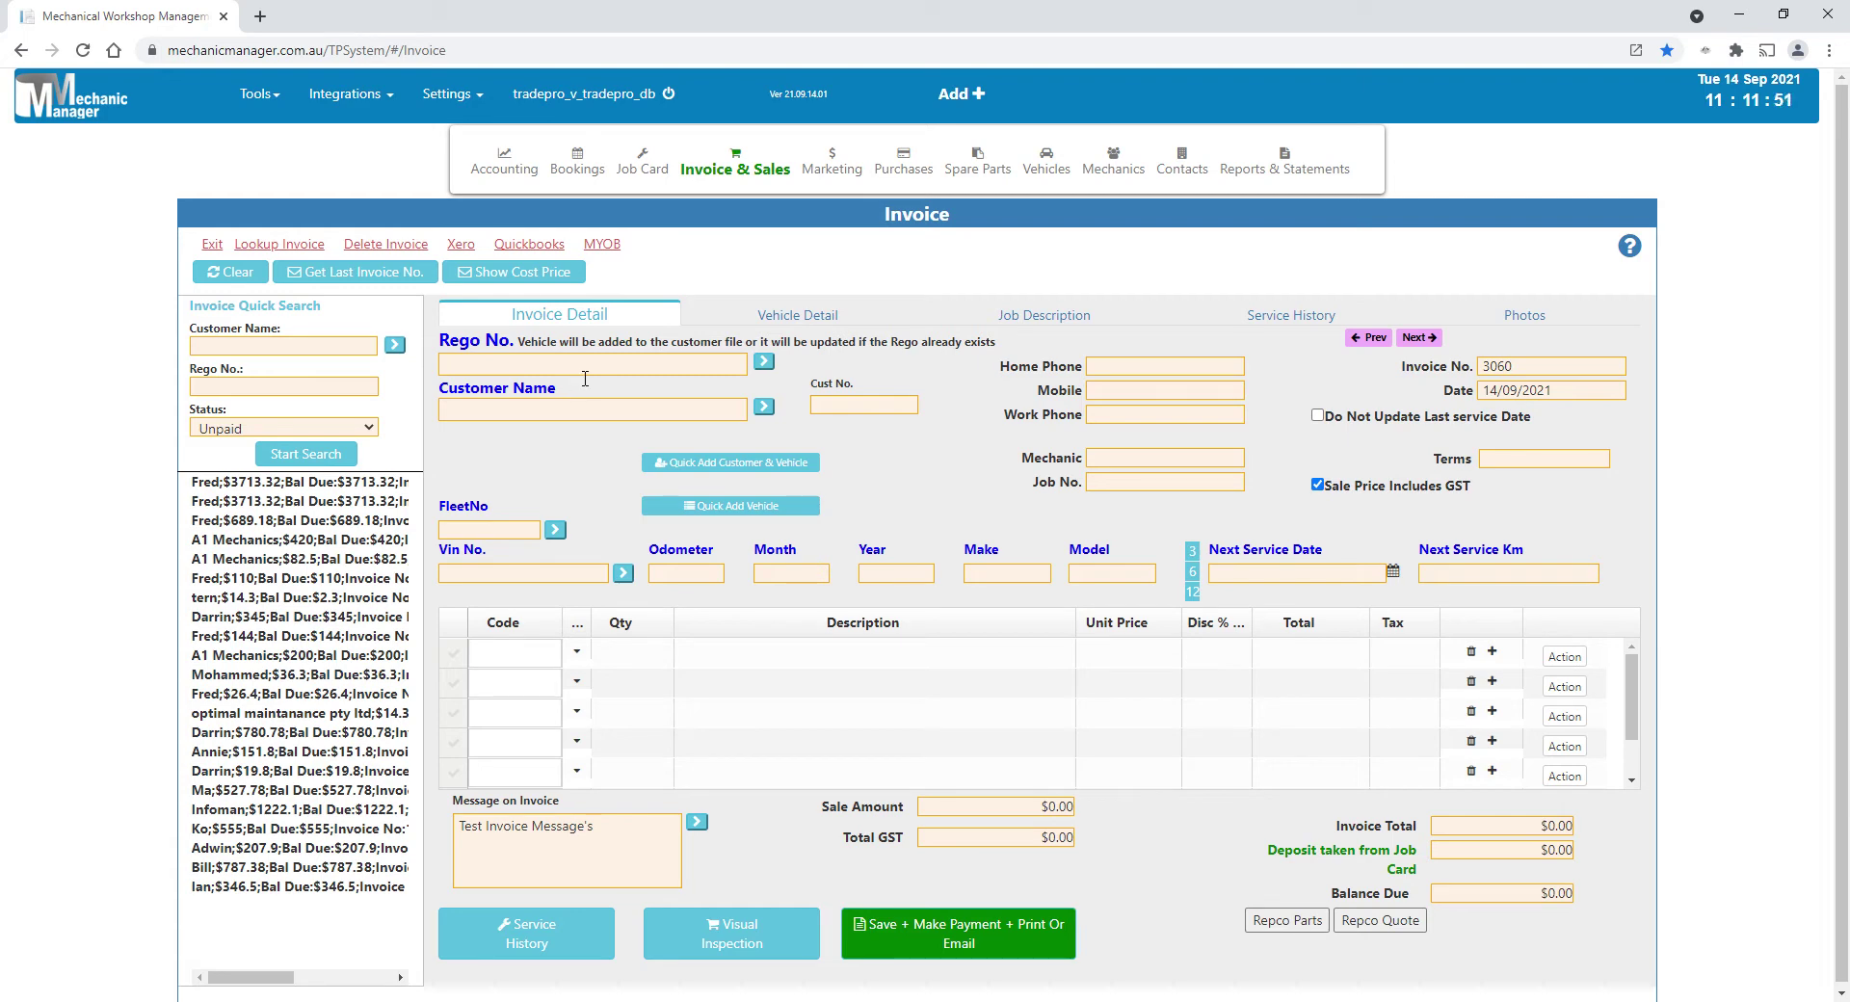
pyautogui.click(585, 378)
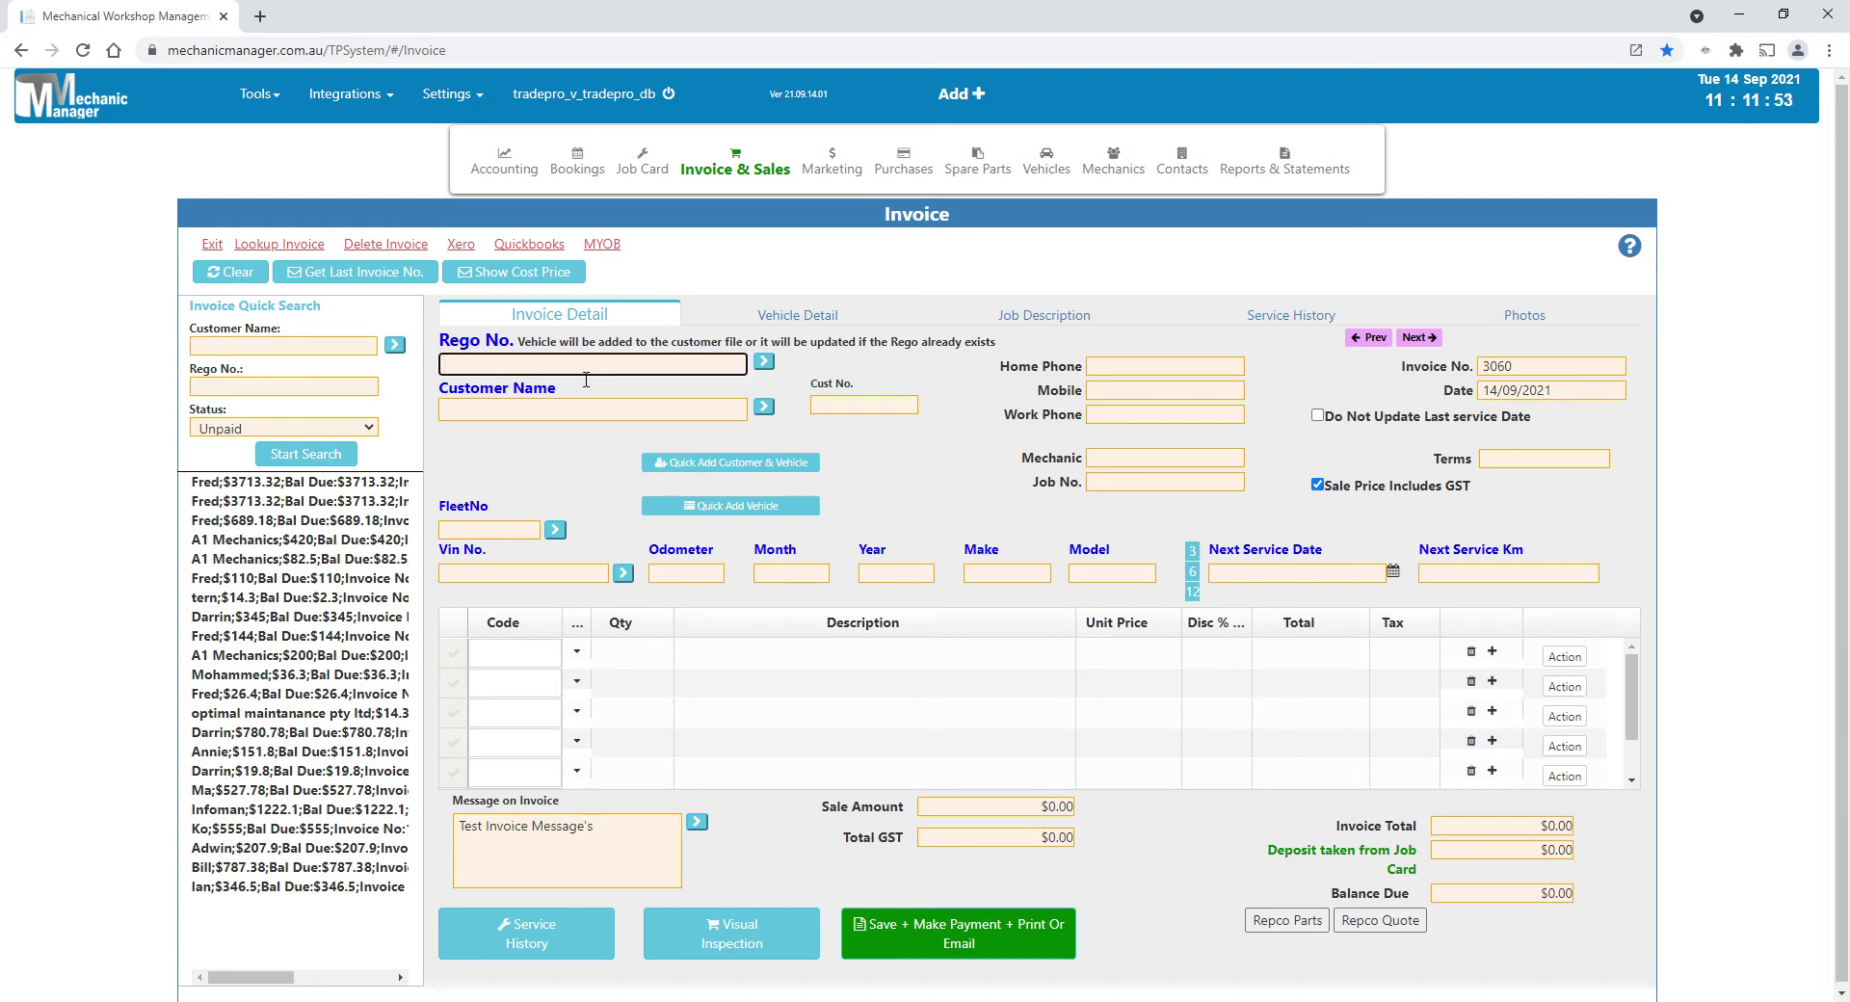
pyautogui.write('abc')
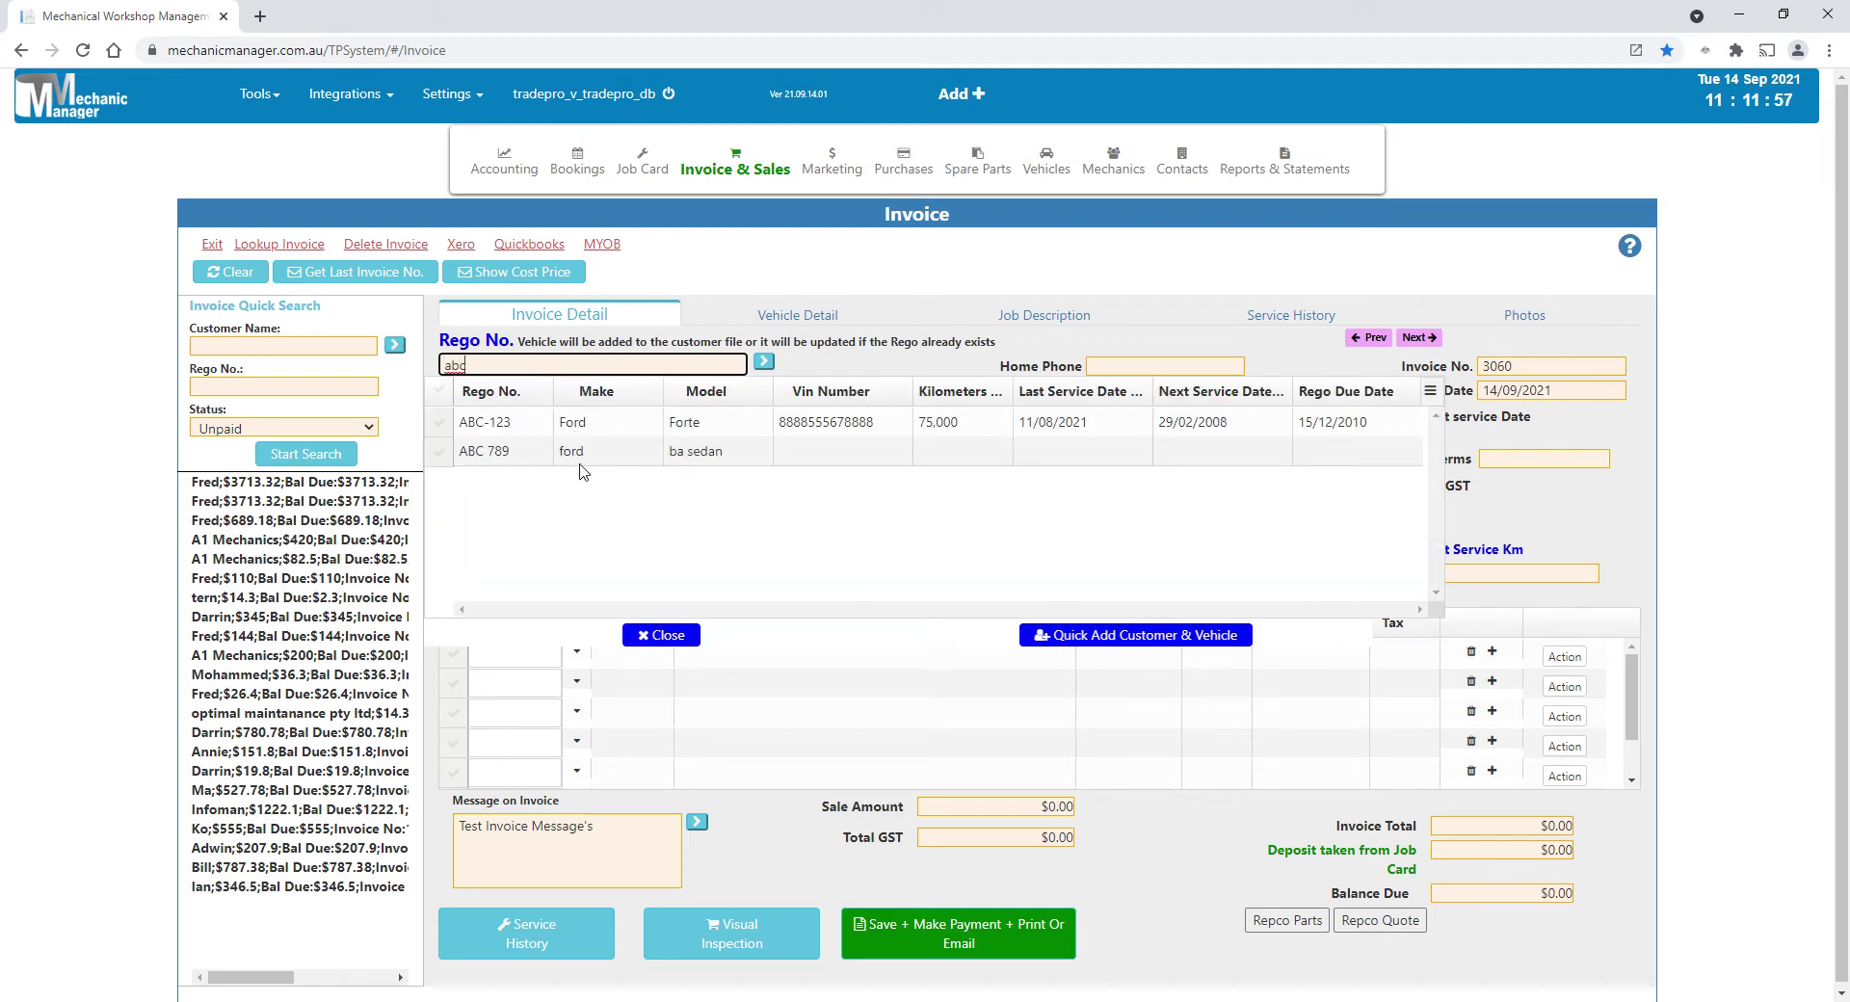
pyautogui.click(501, 424)
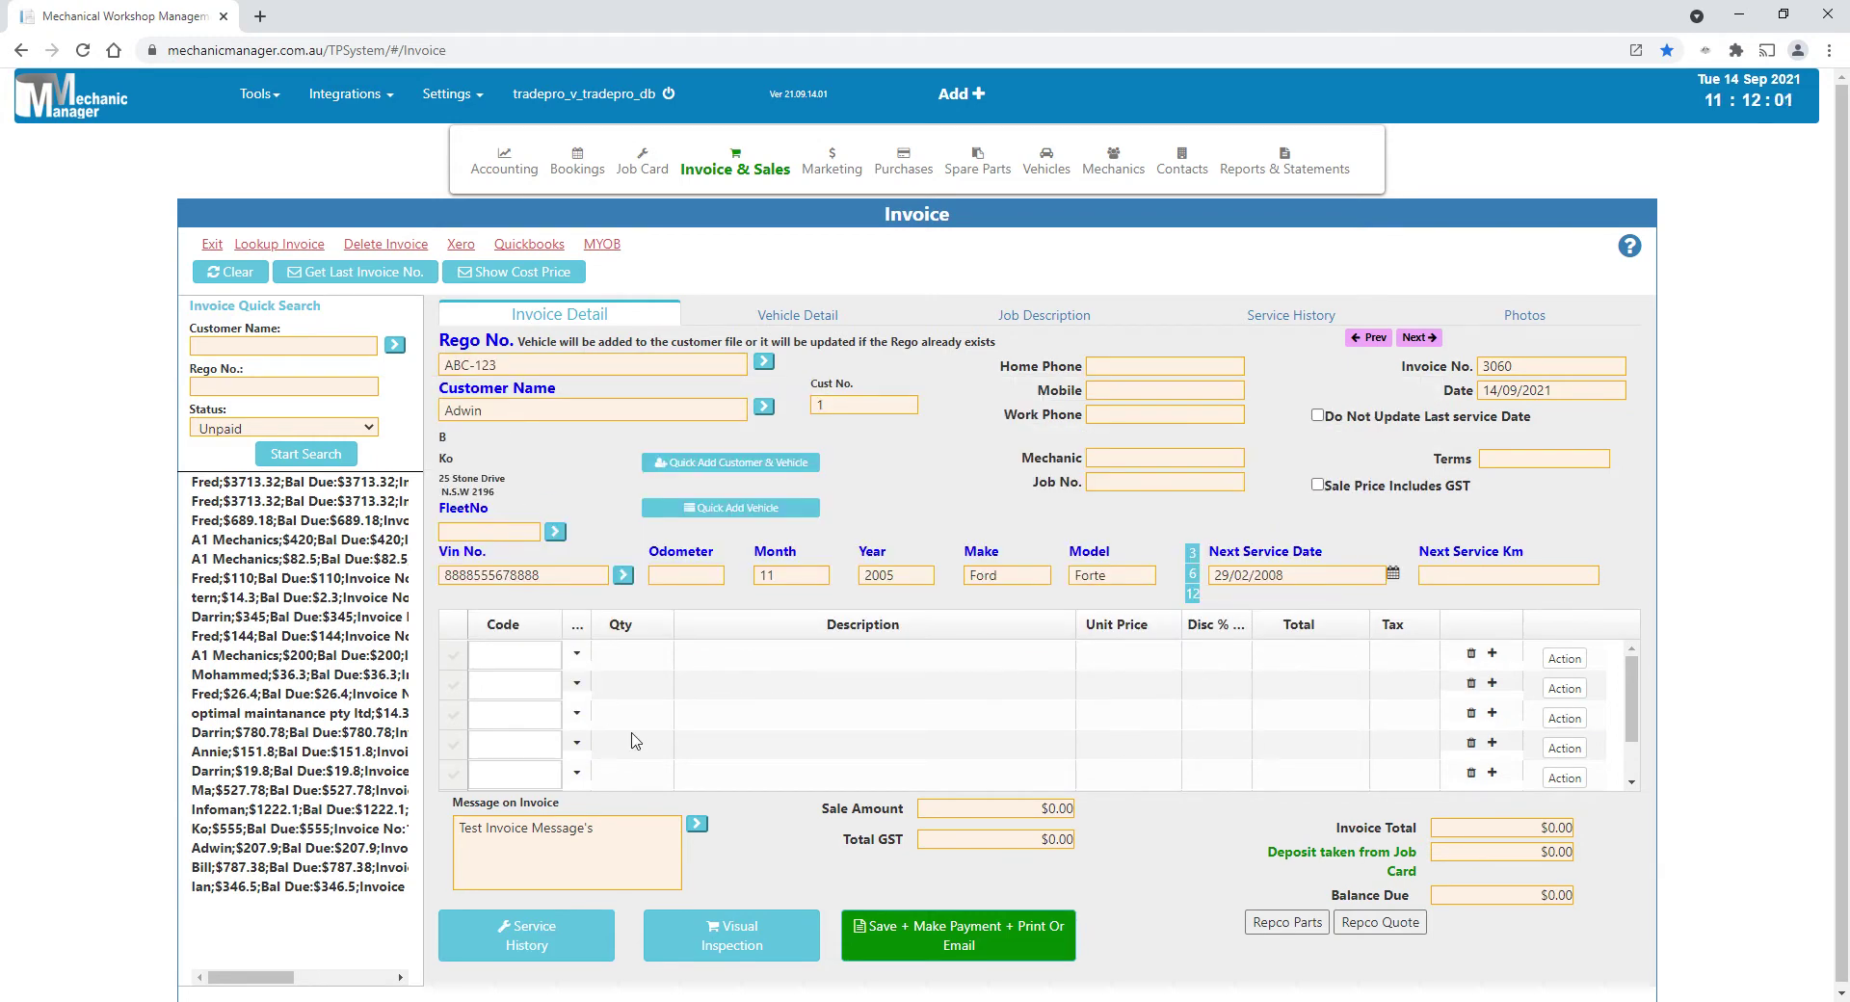
# Step: Add the Repco A360 panel air filter as the first invoice line and view the invoice's payment options without saving
pyautogui.click(540, 657)
pyautogui.write('a')
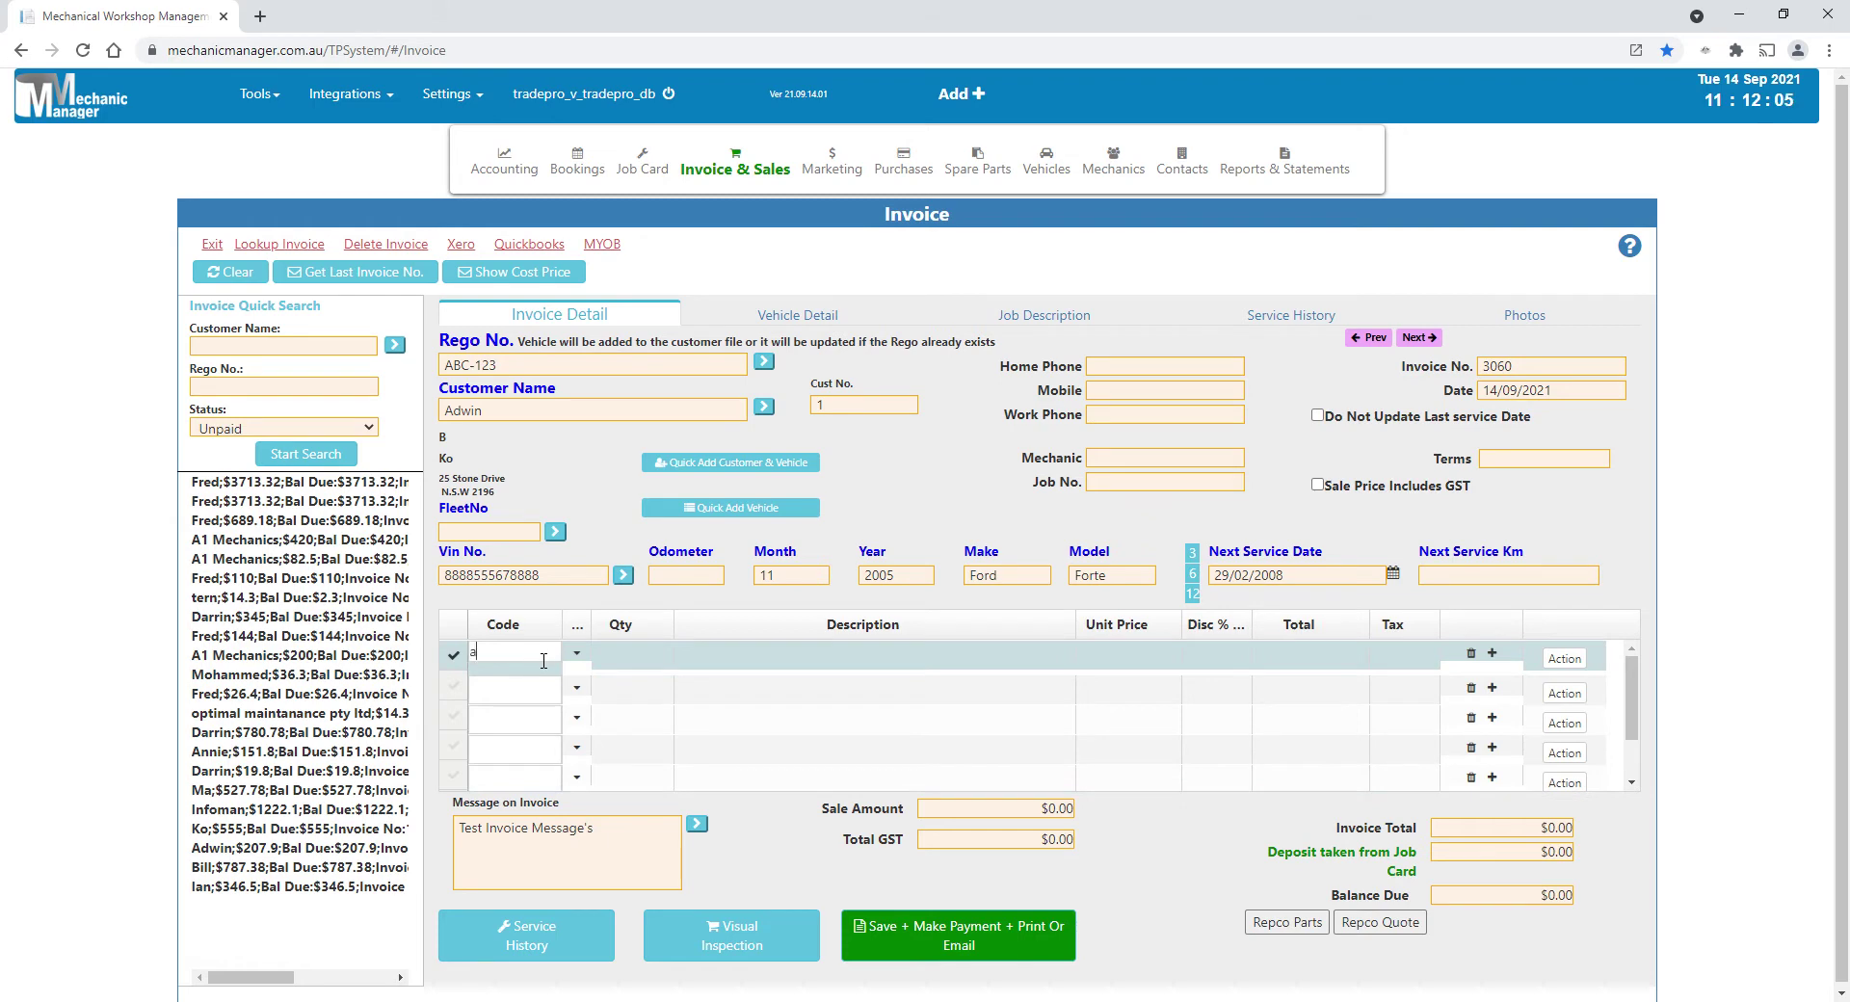
pyautogui.write('36')
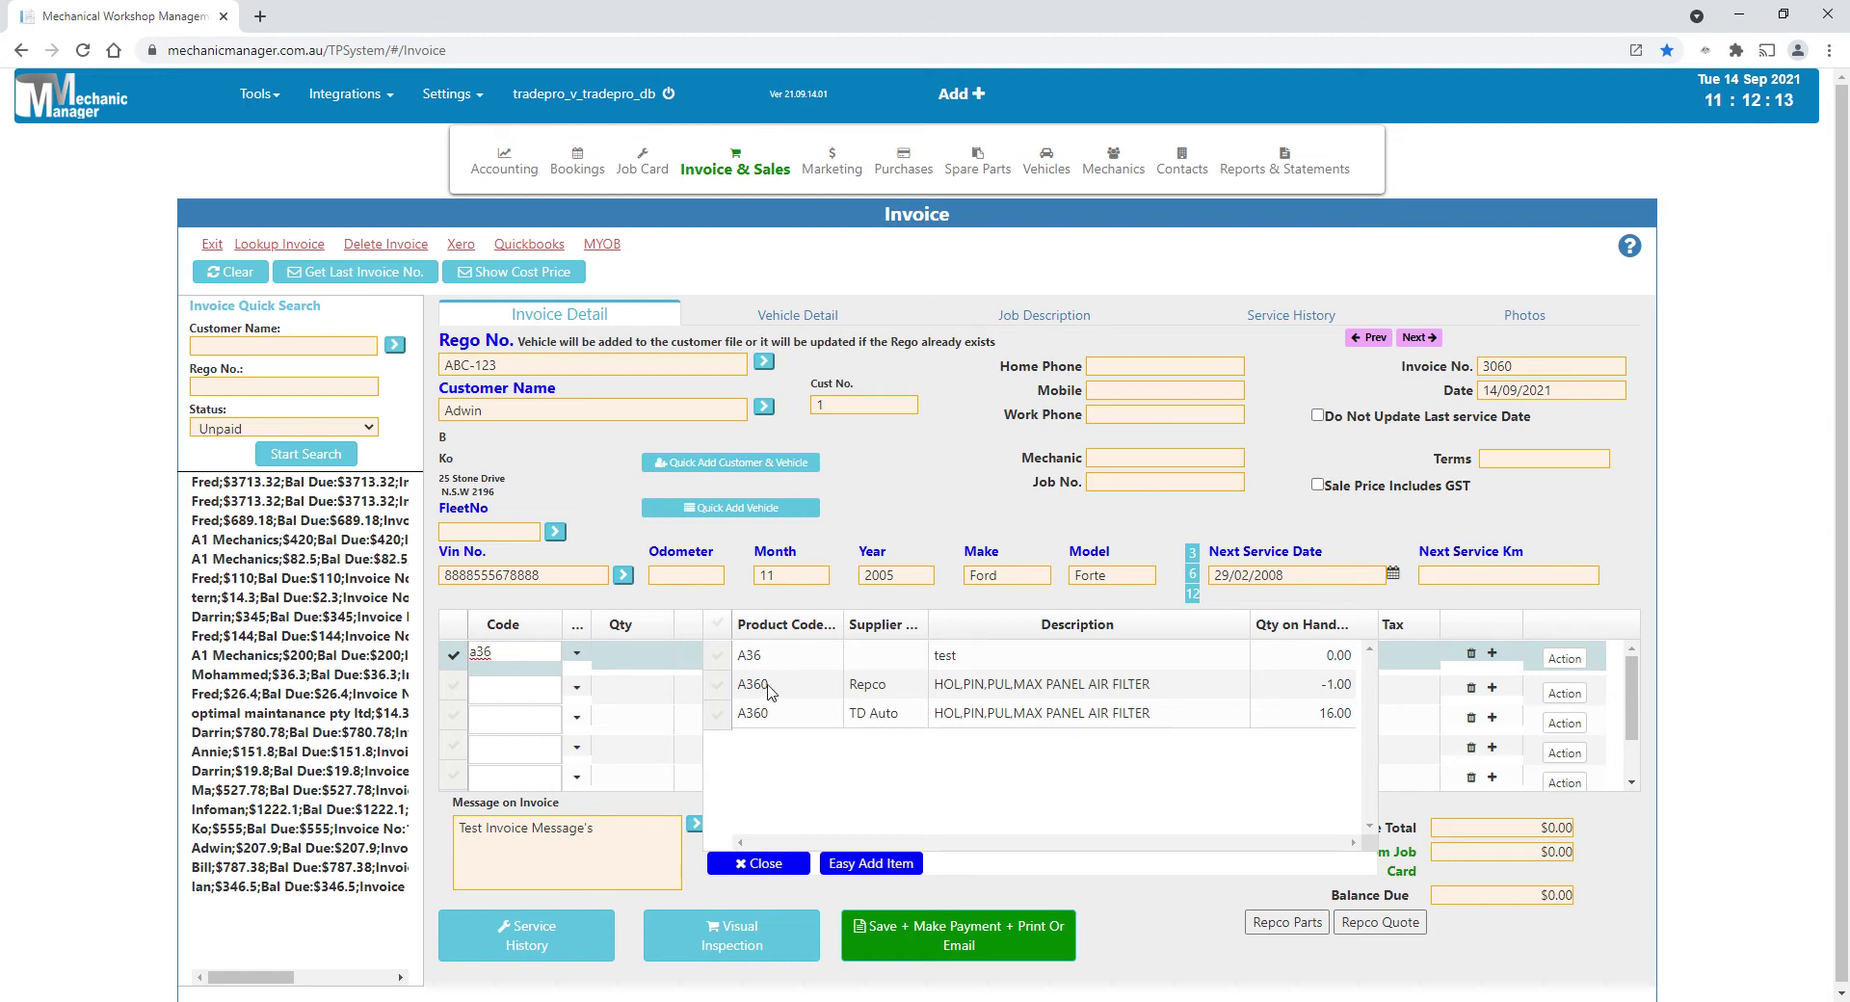
pyautogui.click(768, 685)
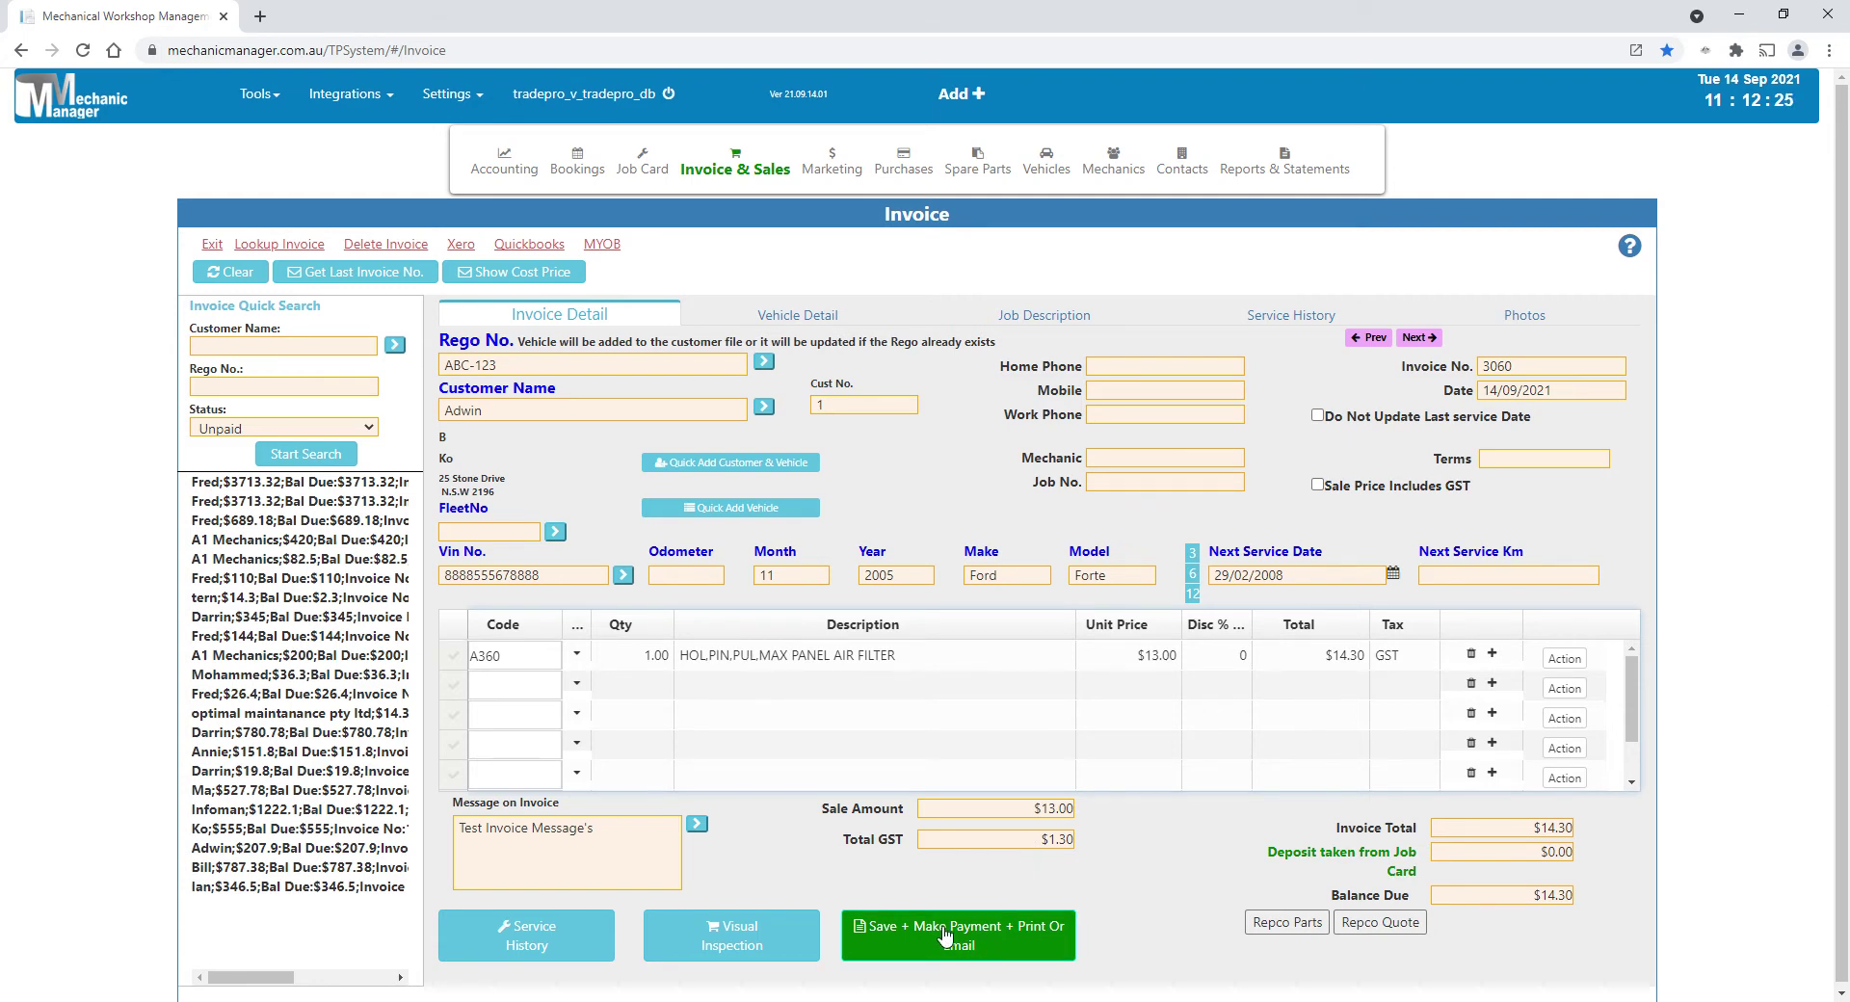
pyautogui.click(892, 944)
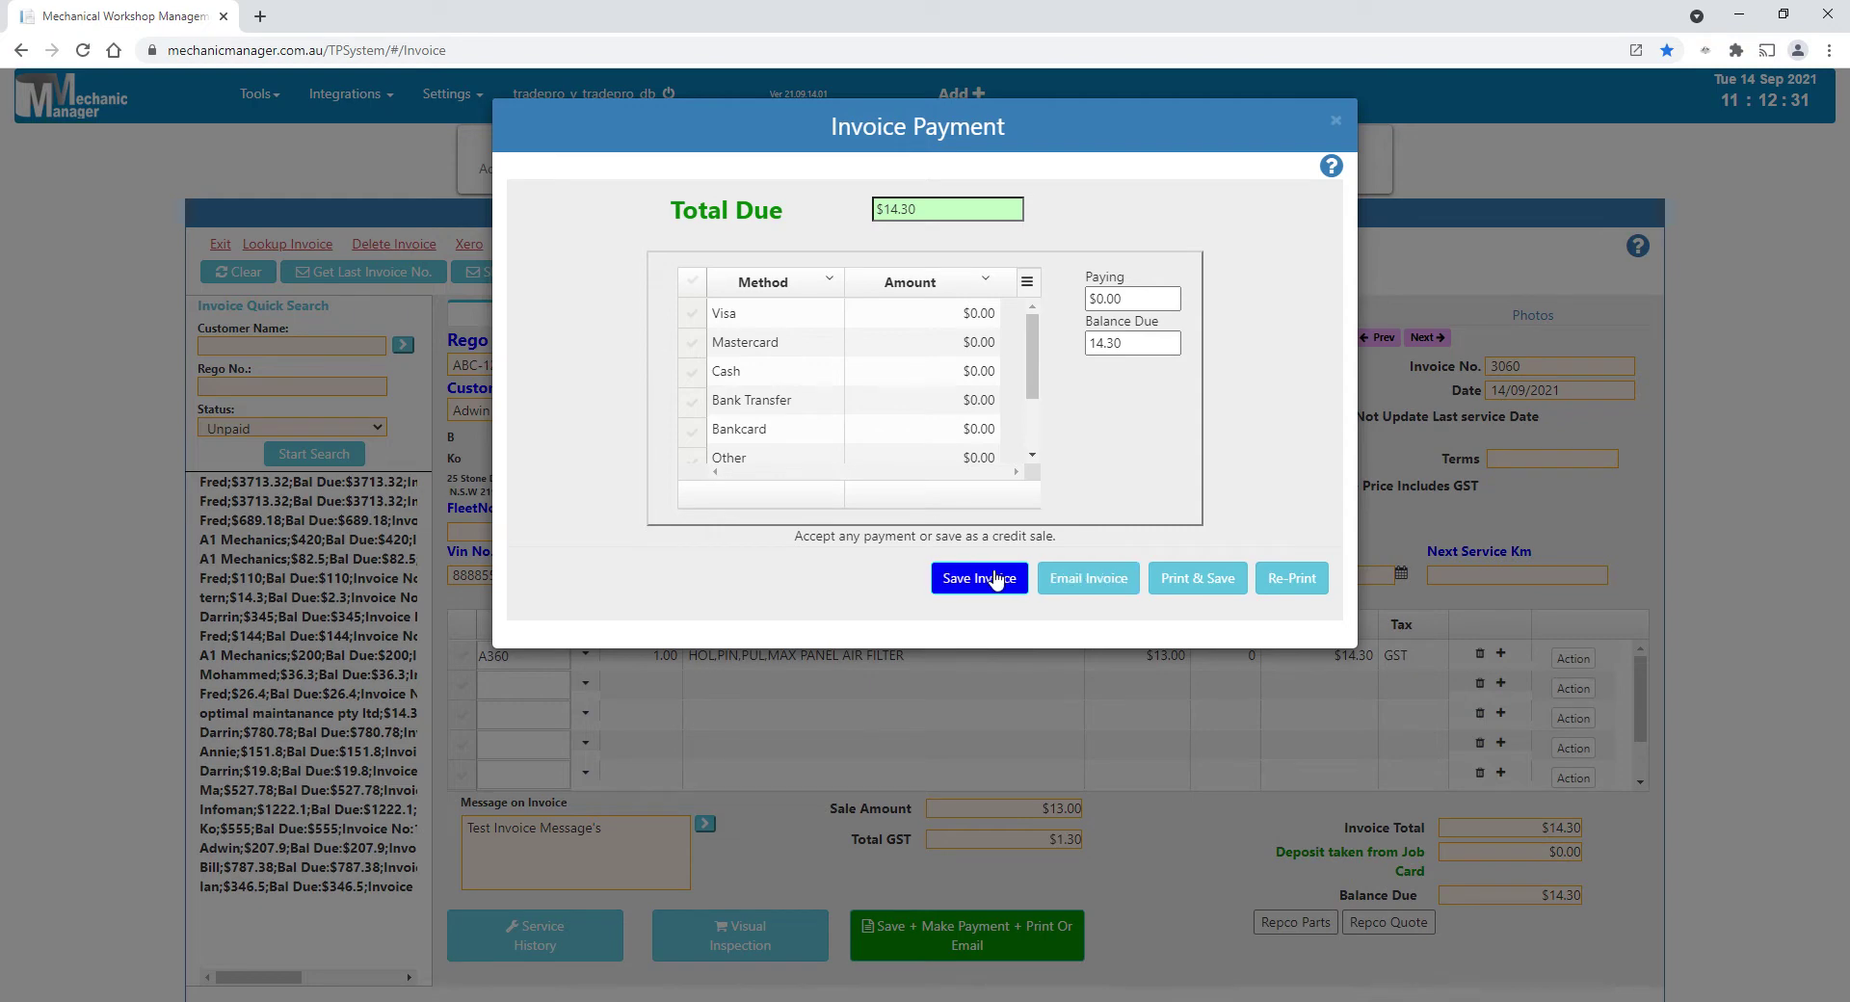
pyautogui.click(1335, 121)
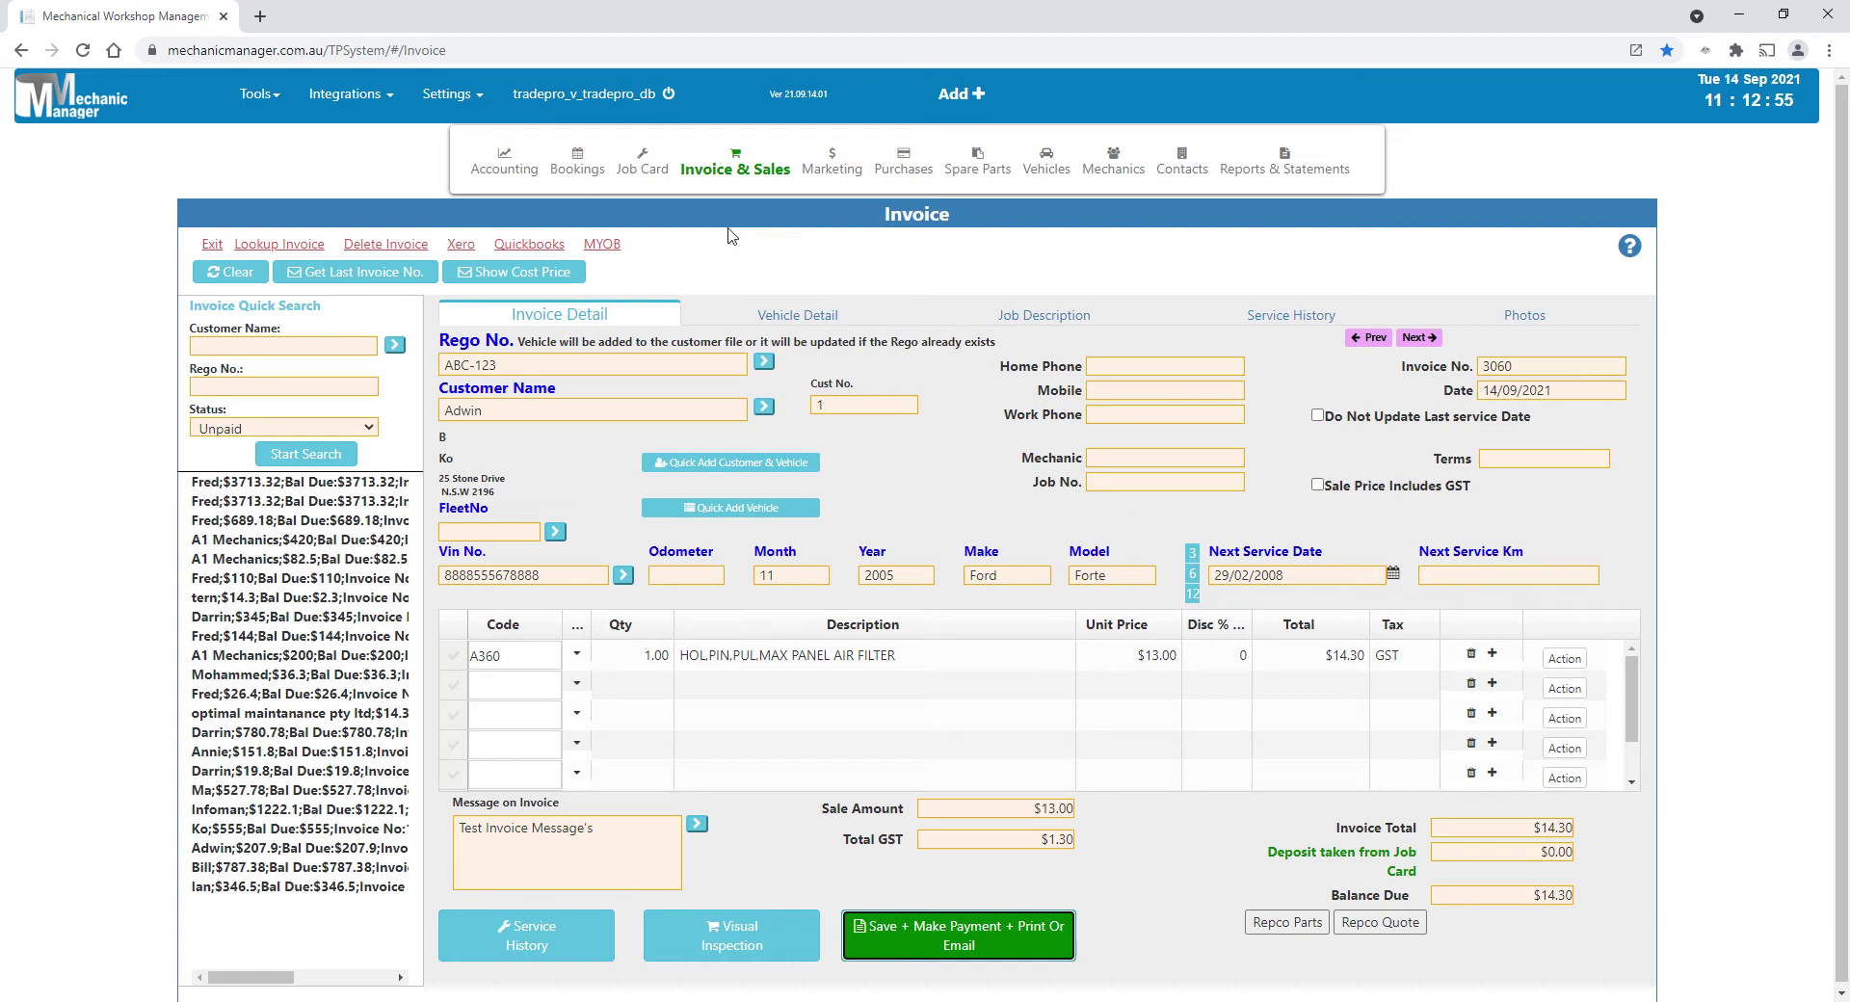
# Step: Discard the unsaved invoice for a new job card and select the vehicle with registration ABC-123
pyautogui.moveTo(655, 176)
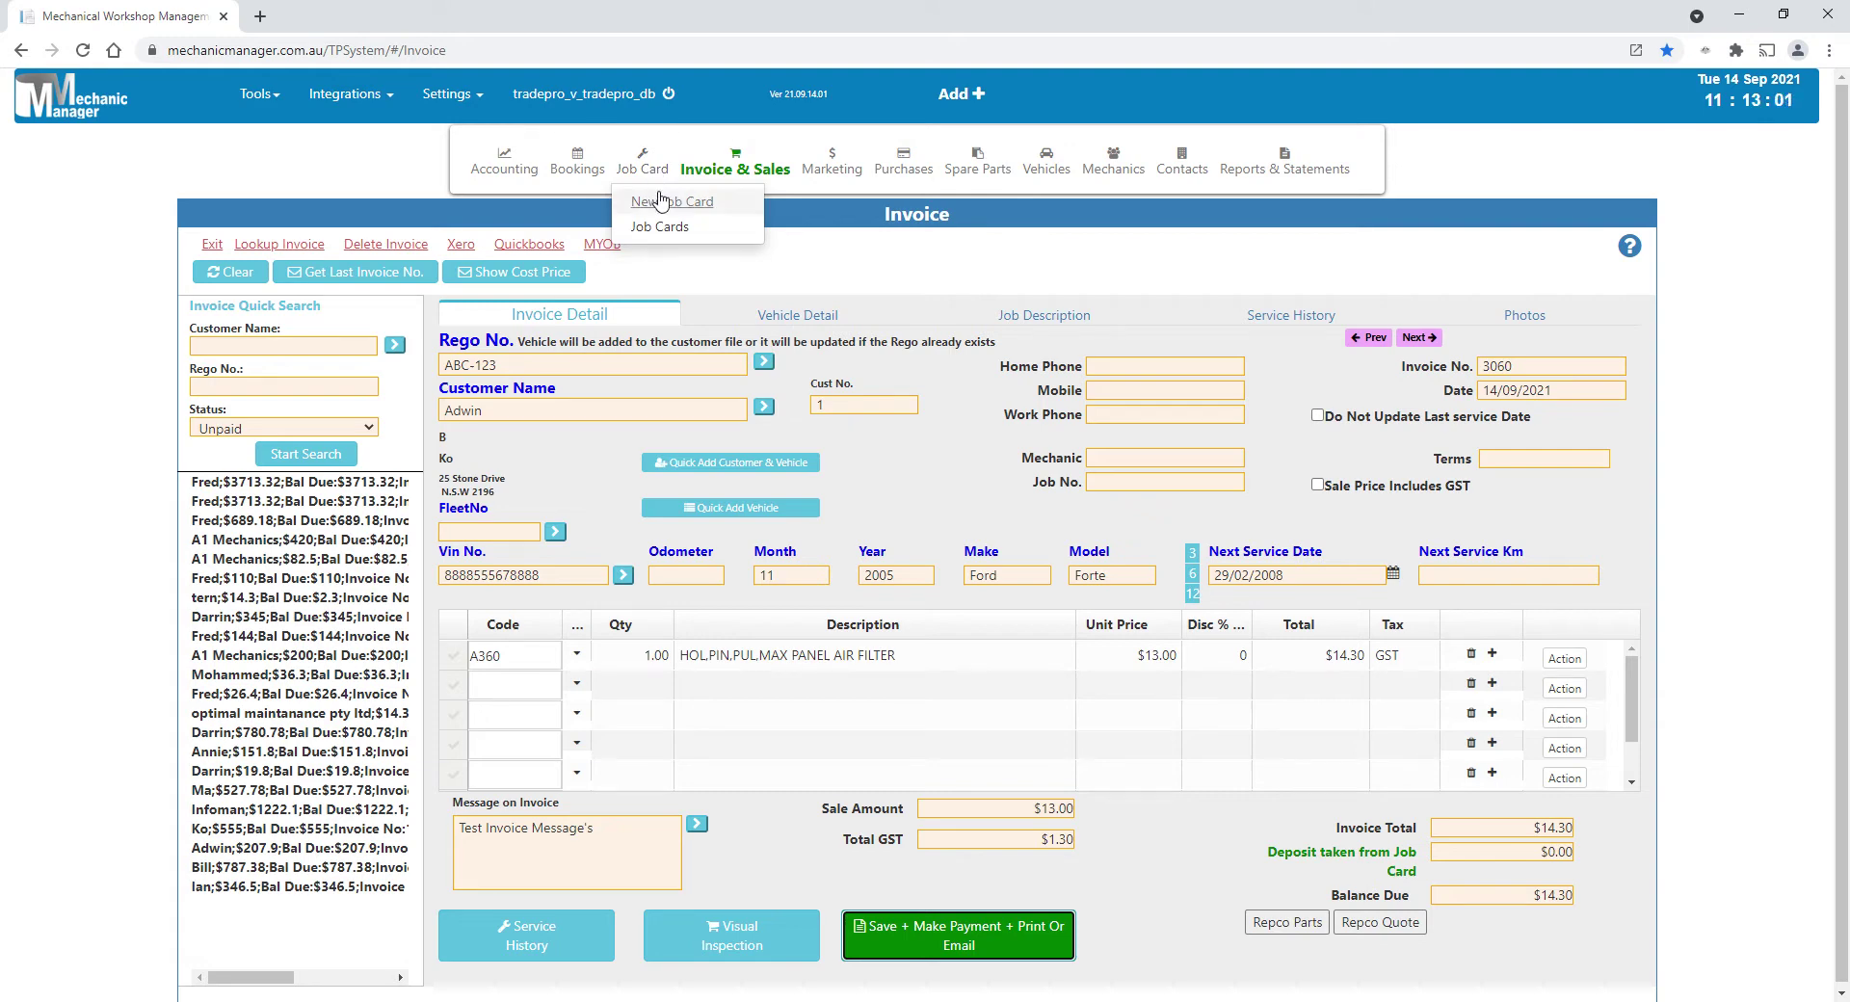
pyautogui.click(661, 200)
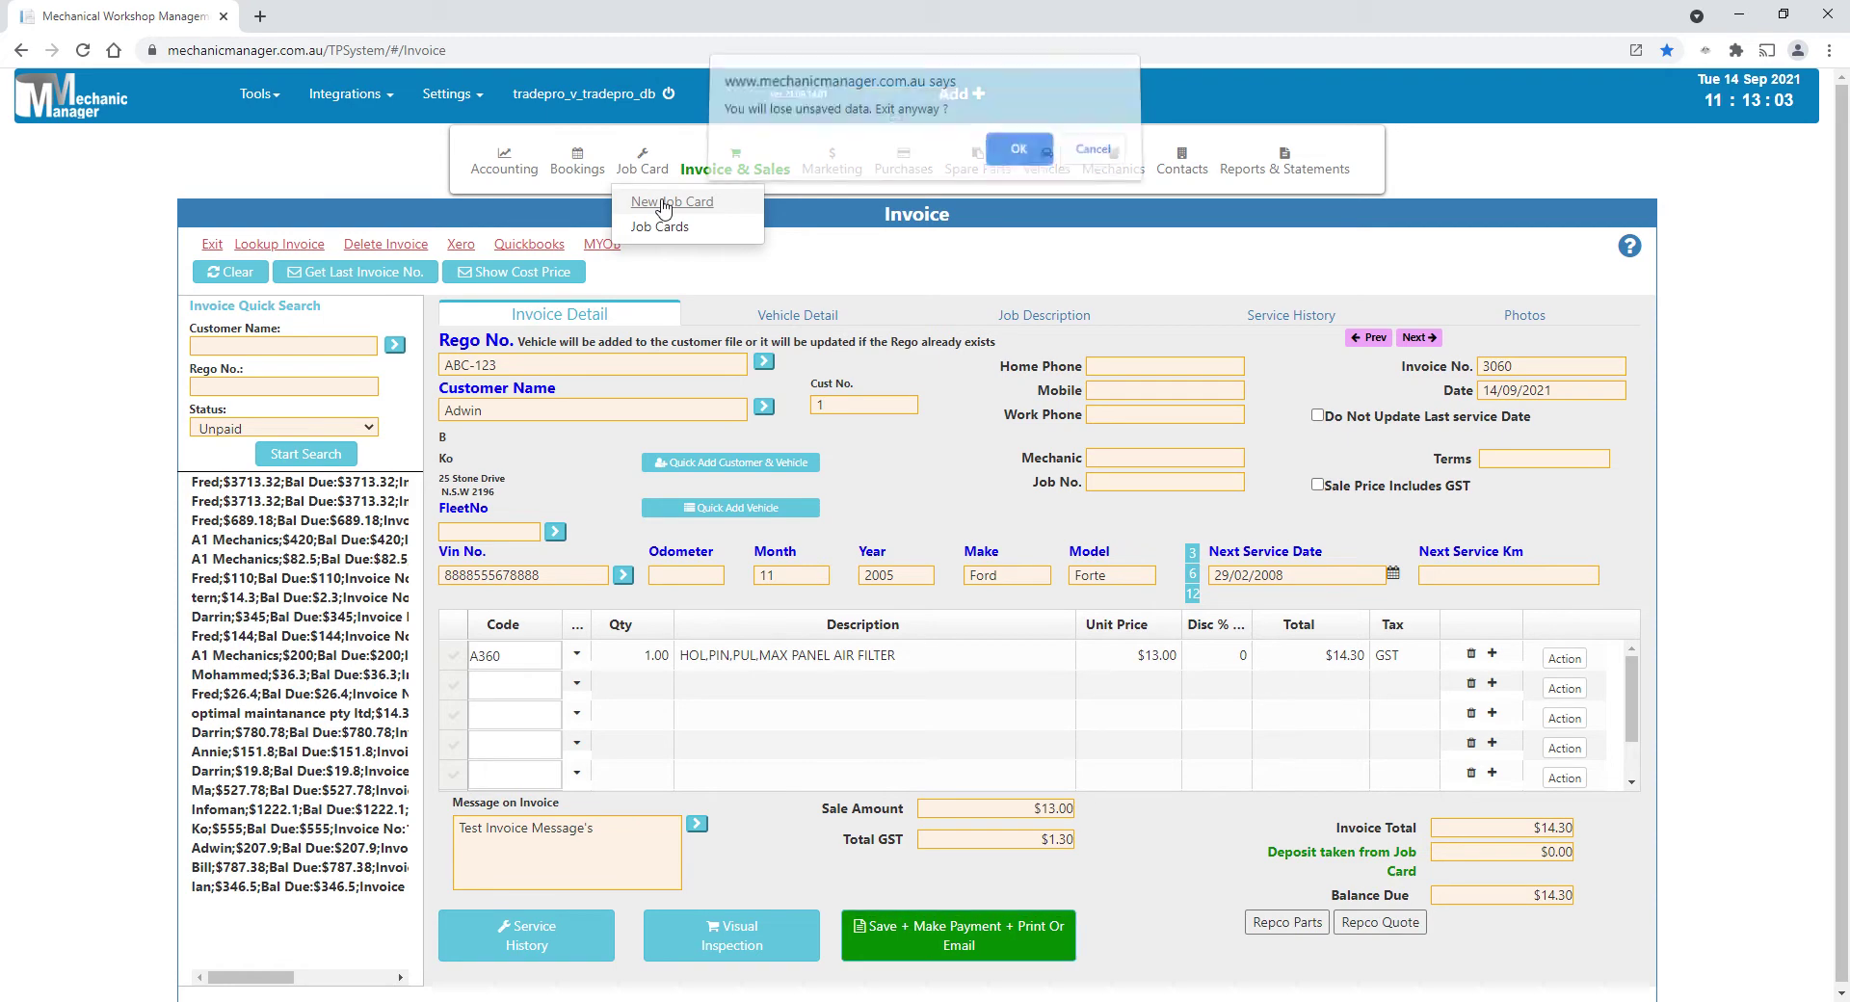
pyautogui.click(1008, 166)
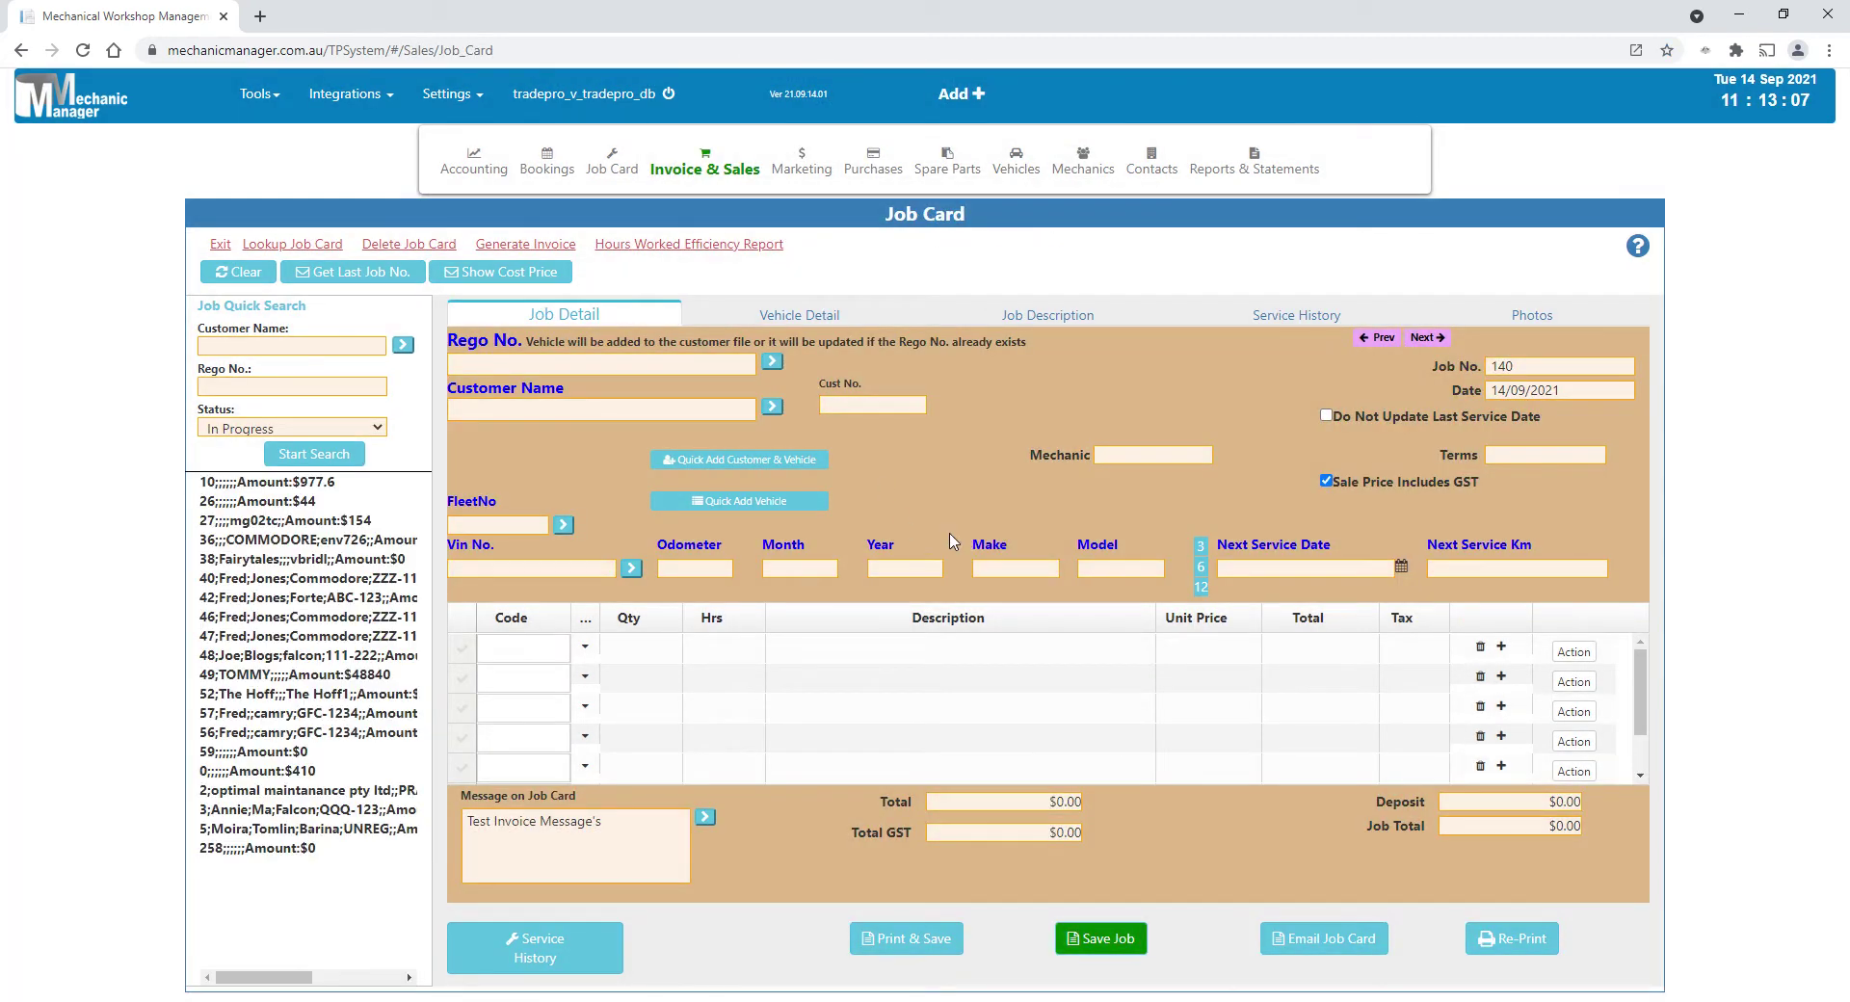
pyautogui.click(511, 366)
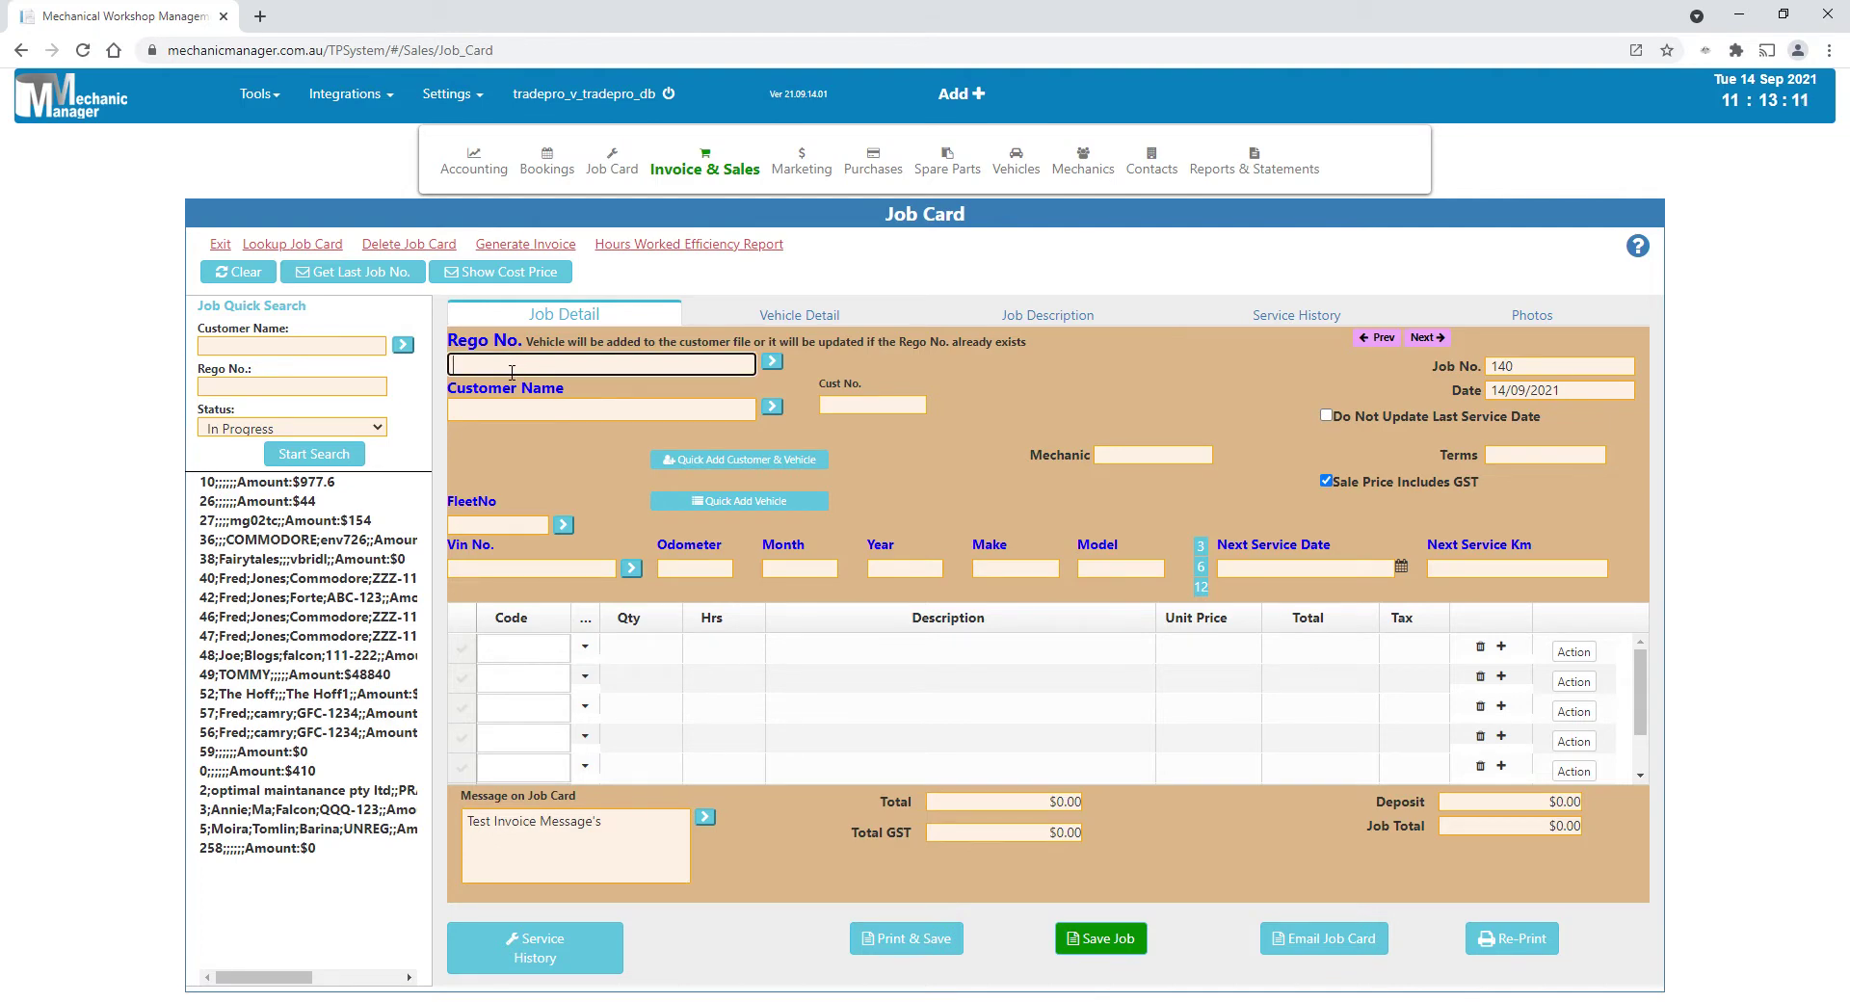
pyautogui.write('abc')
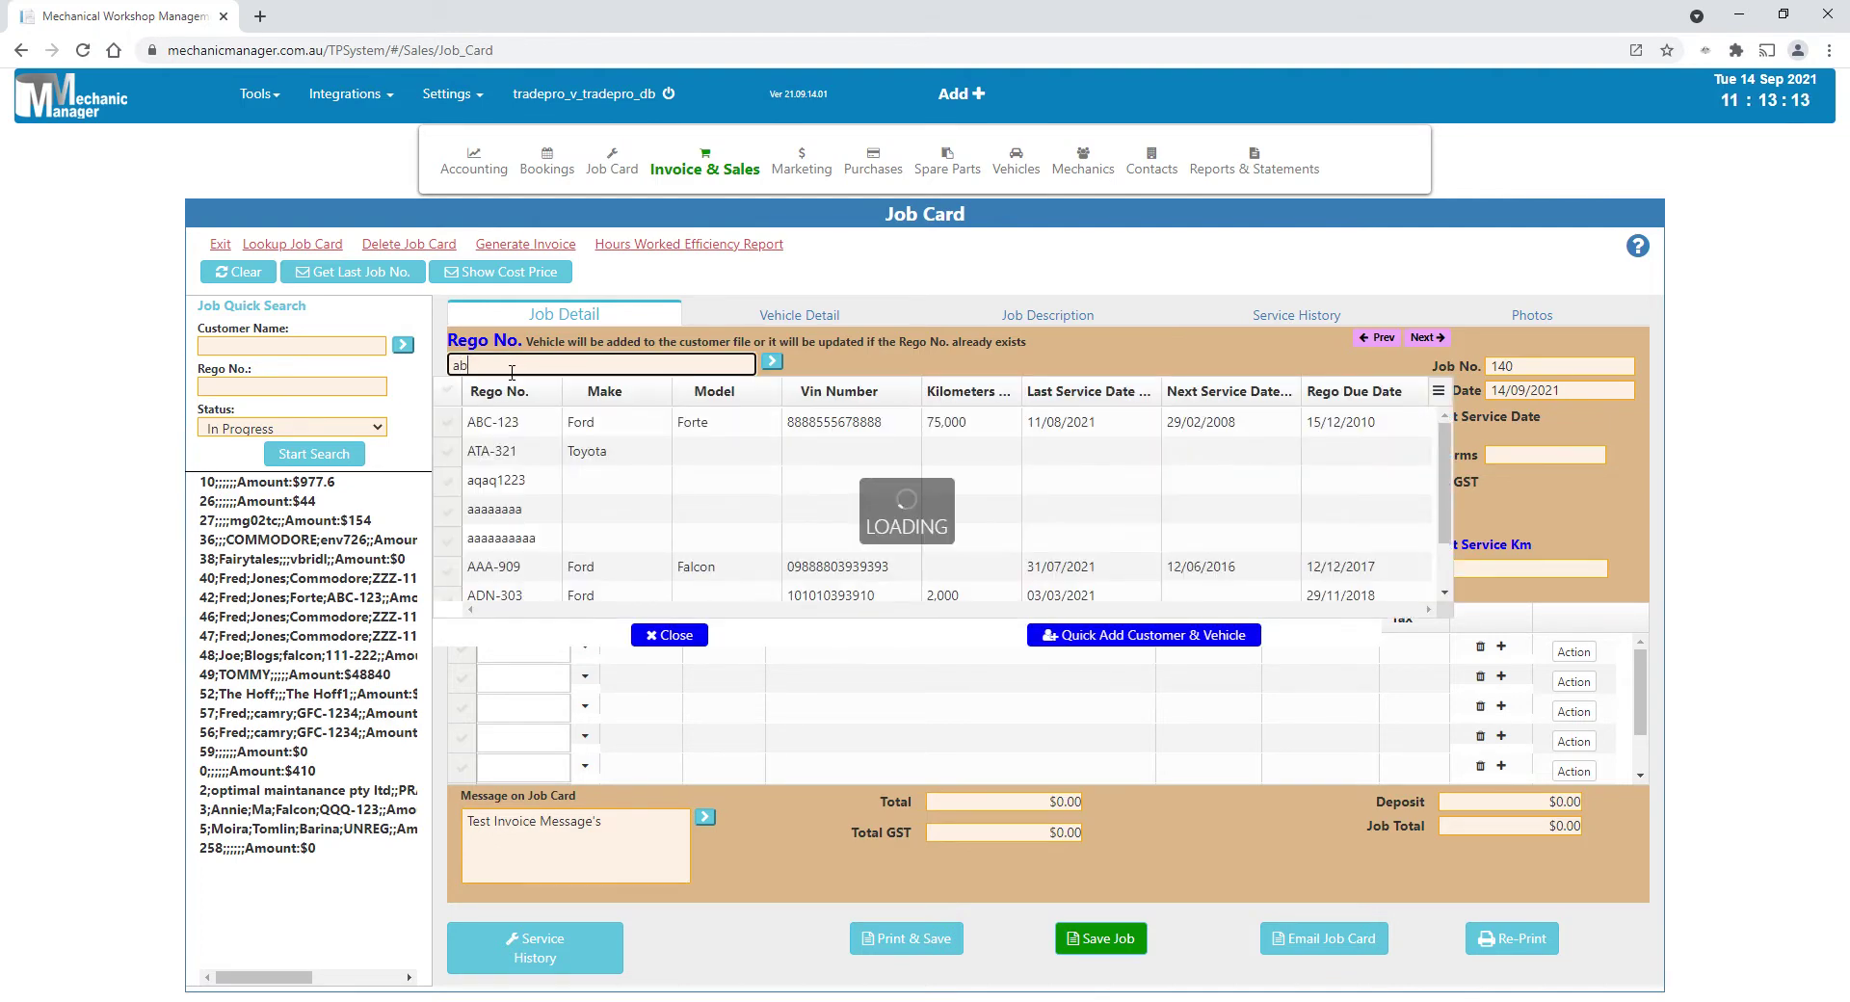
pyautogui.click(514, 430)
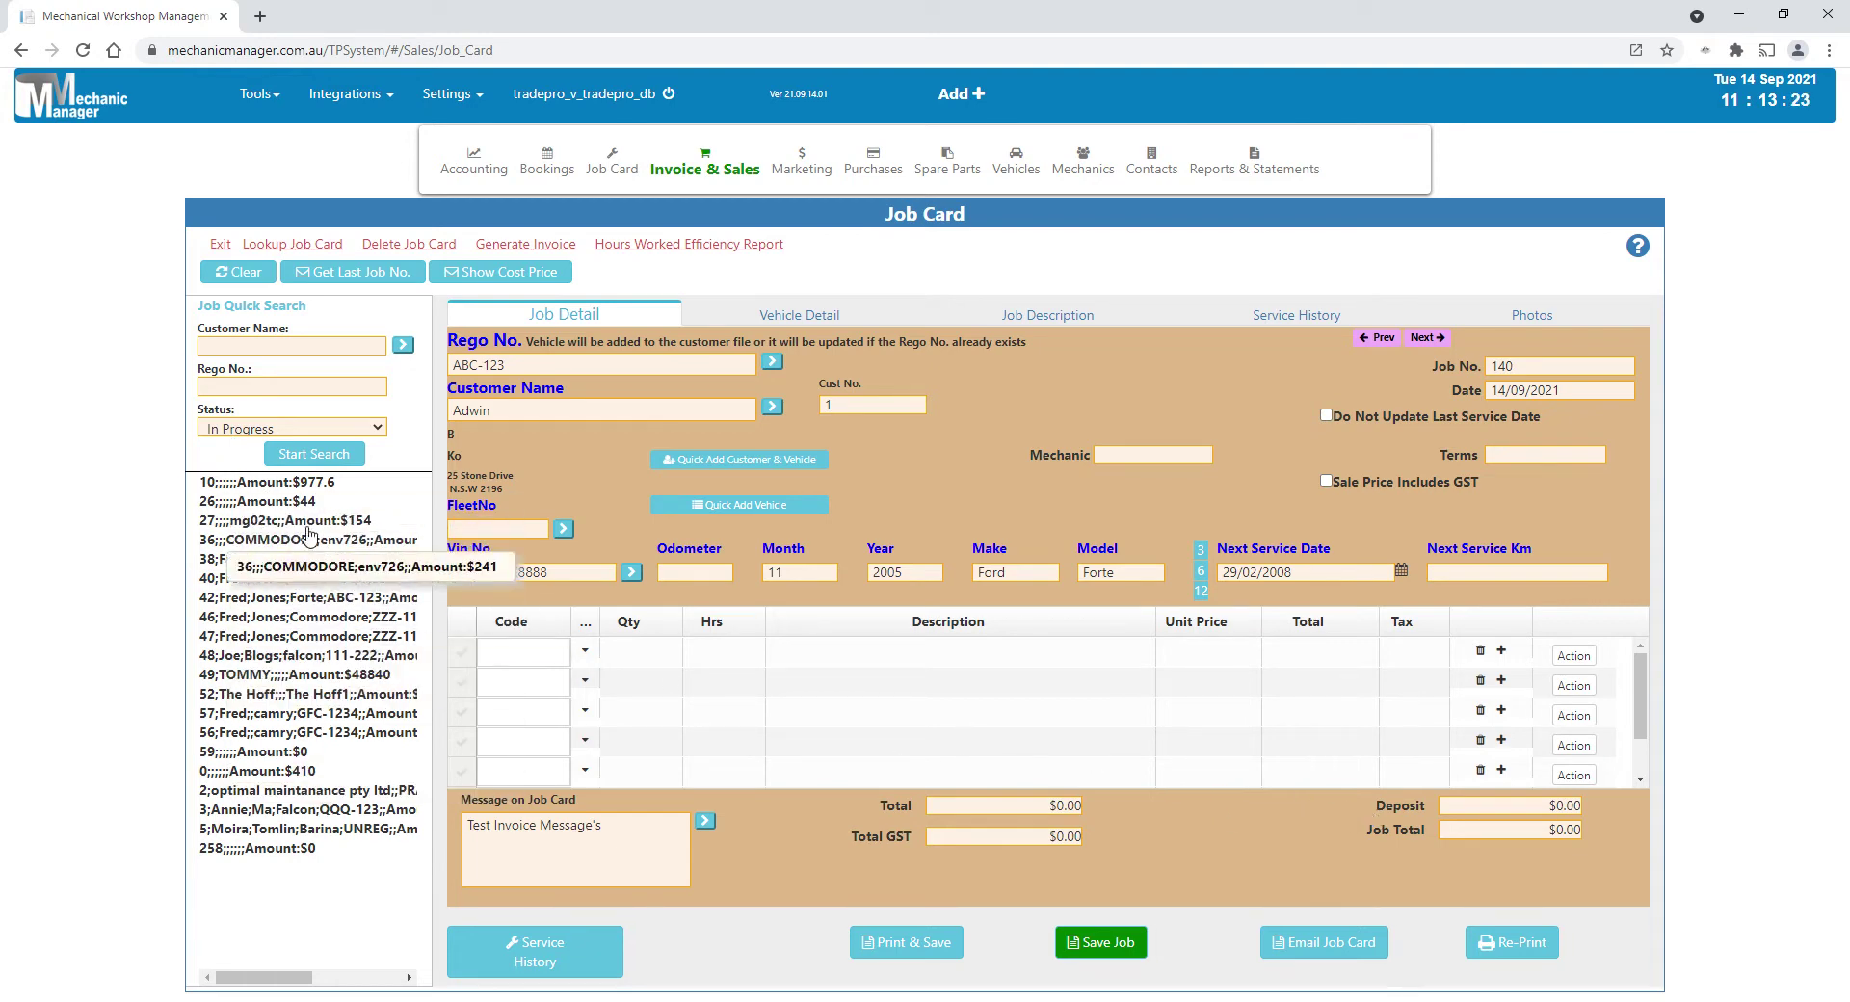
# Step: Load the in-progress job for the Forte ABC-123 and generate an invoice from it without saving changes to the job
pyautogui.click(349, 599)
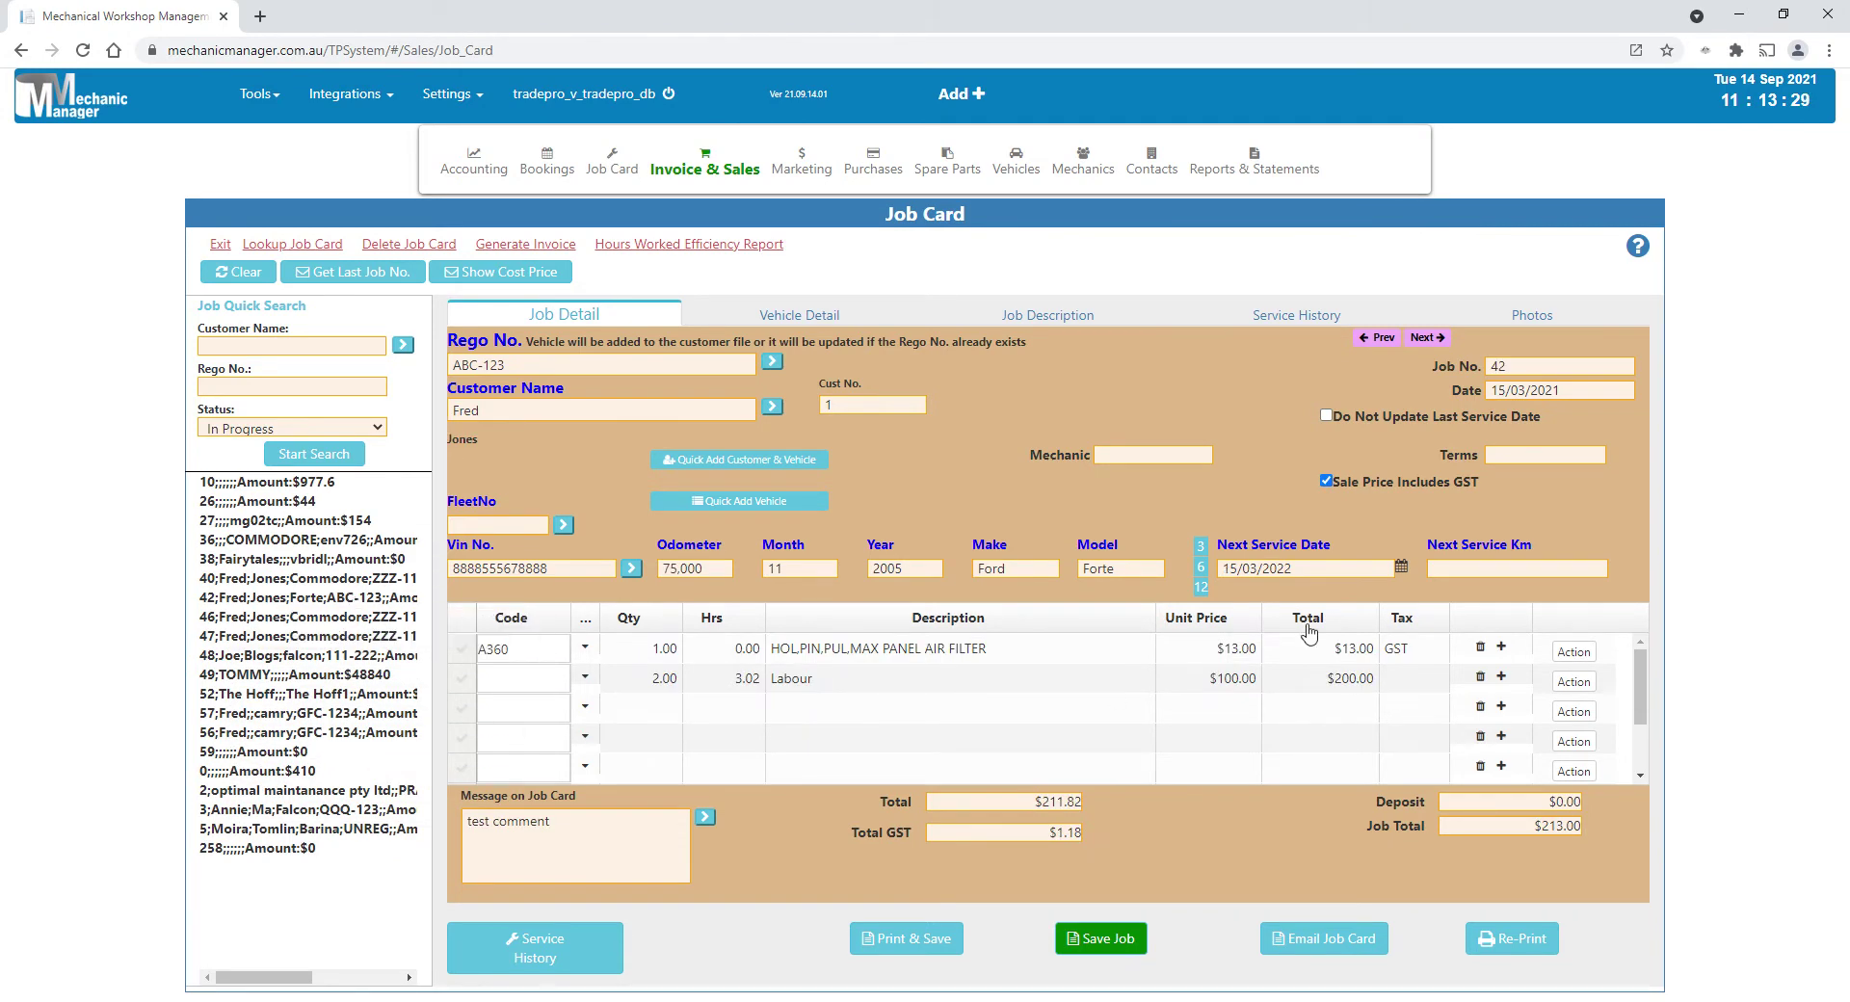
pyautogui.moveTo(575, 253)
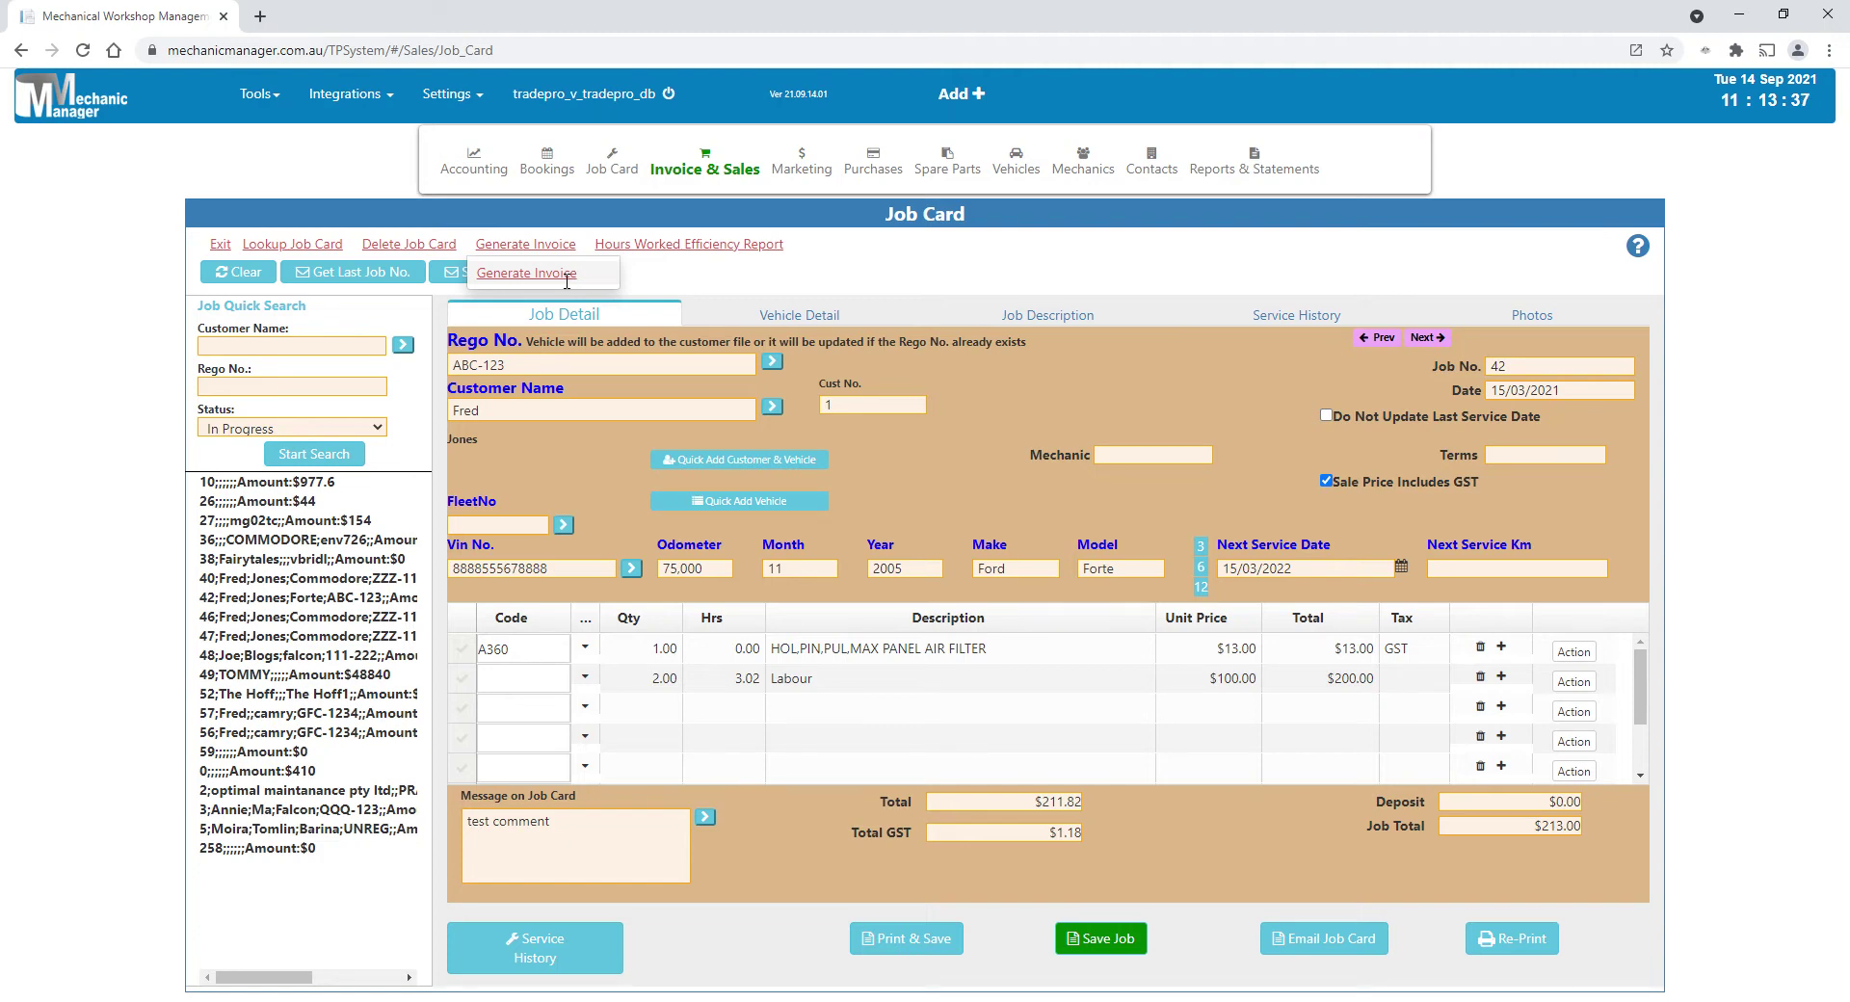
pyautogui.click(566, 275)
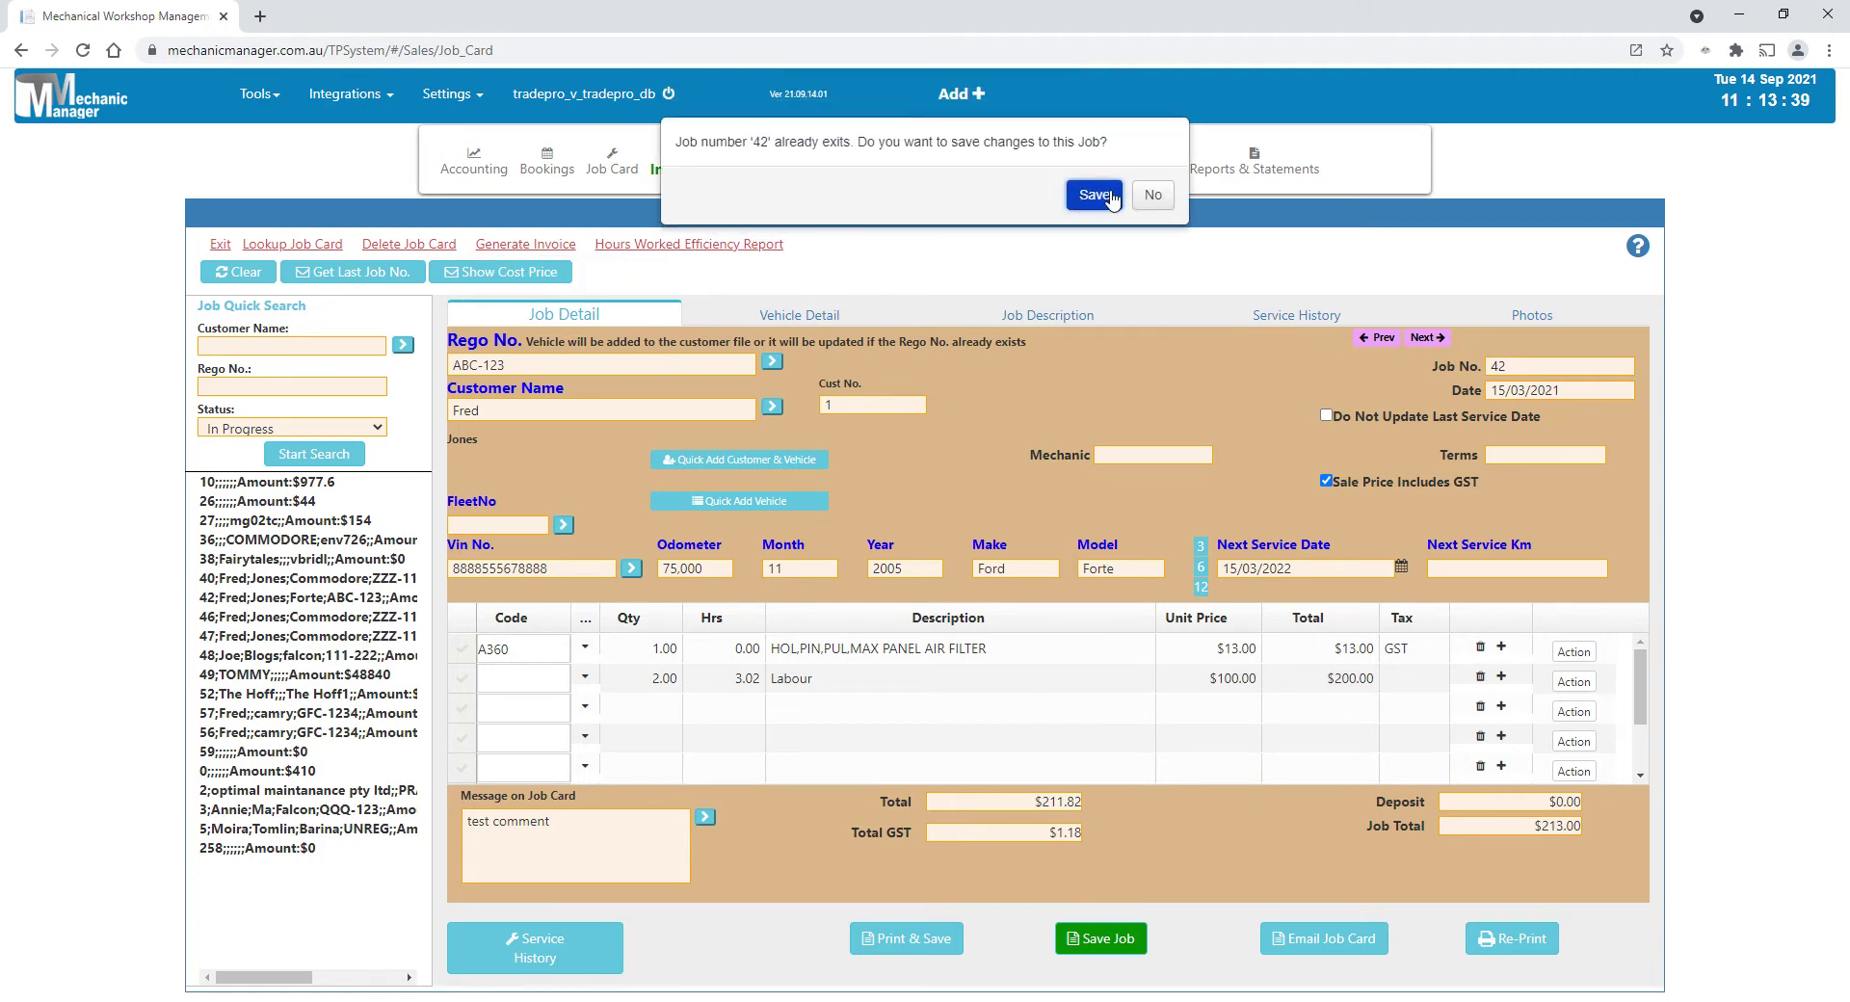
pyautogui.click(1154, 196)
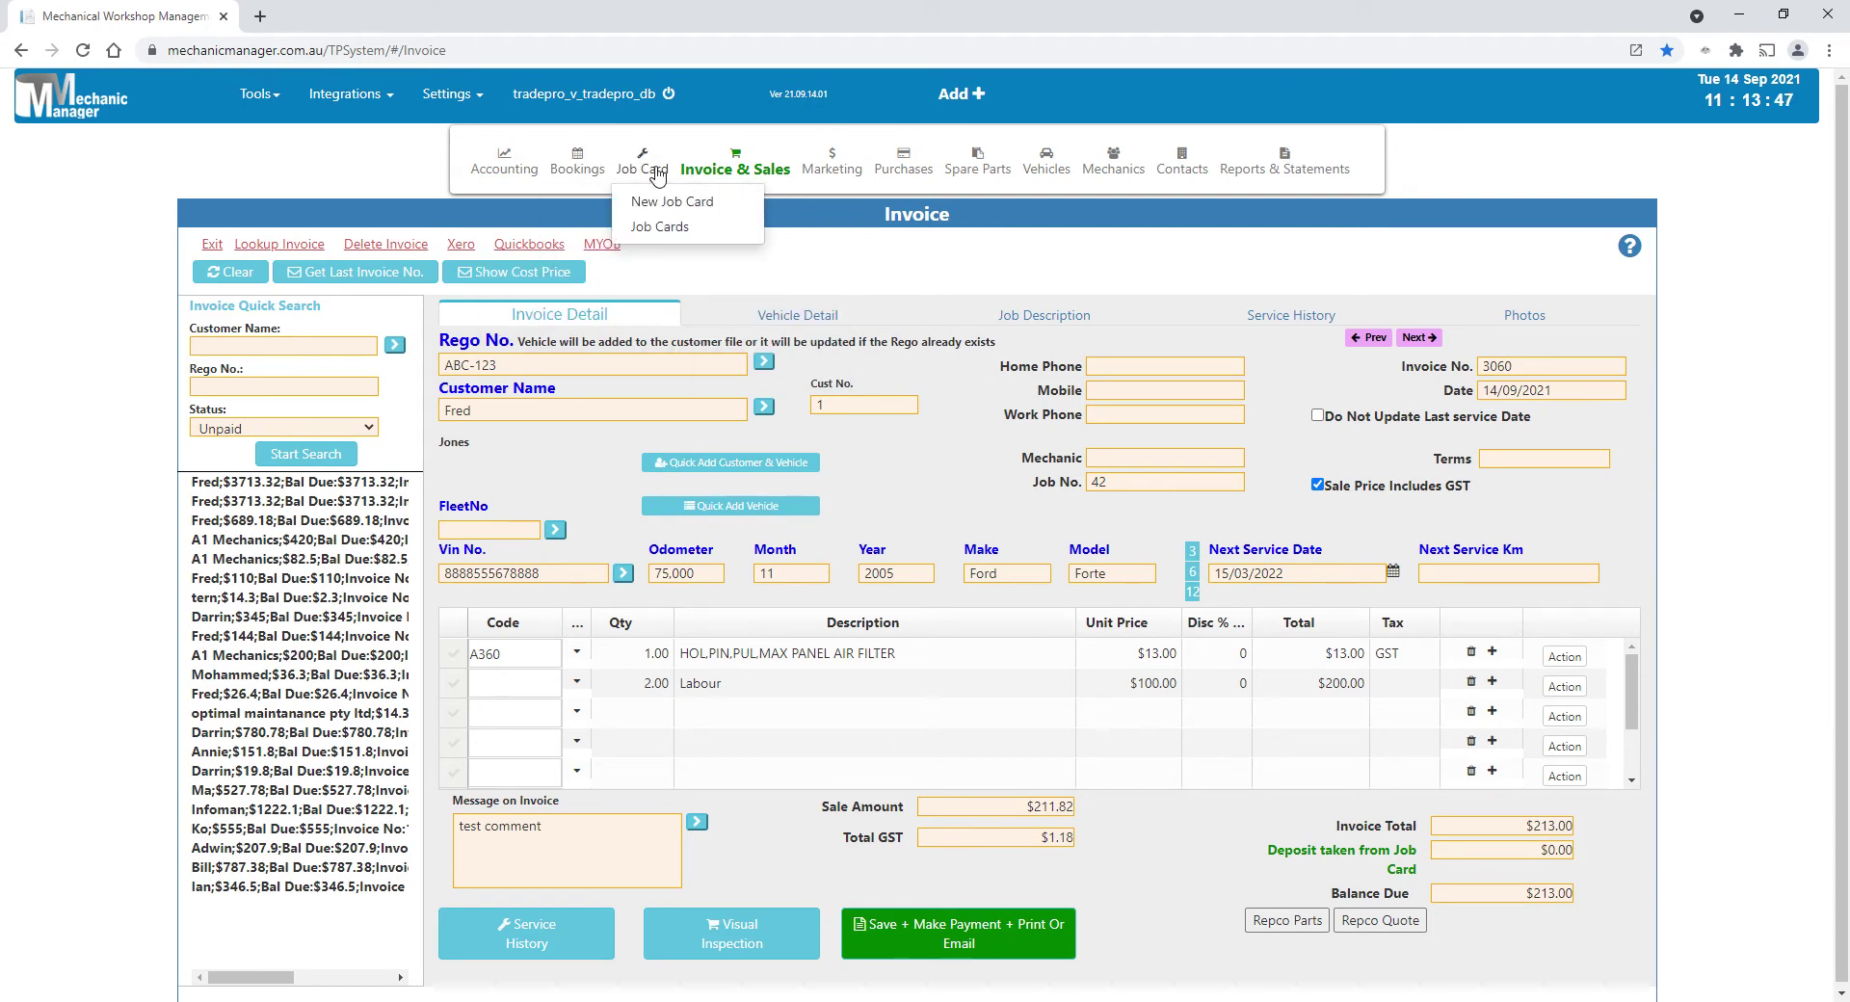
# Step: Open a new quote and view its options for generating a job card or an invoice
pyautogui.moveTo(710, 180)
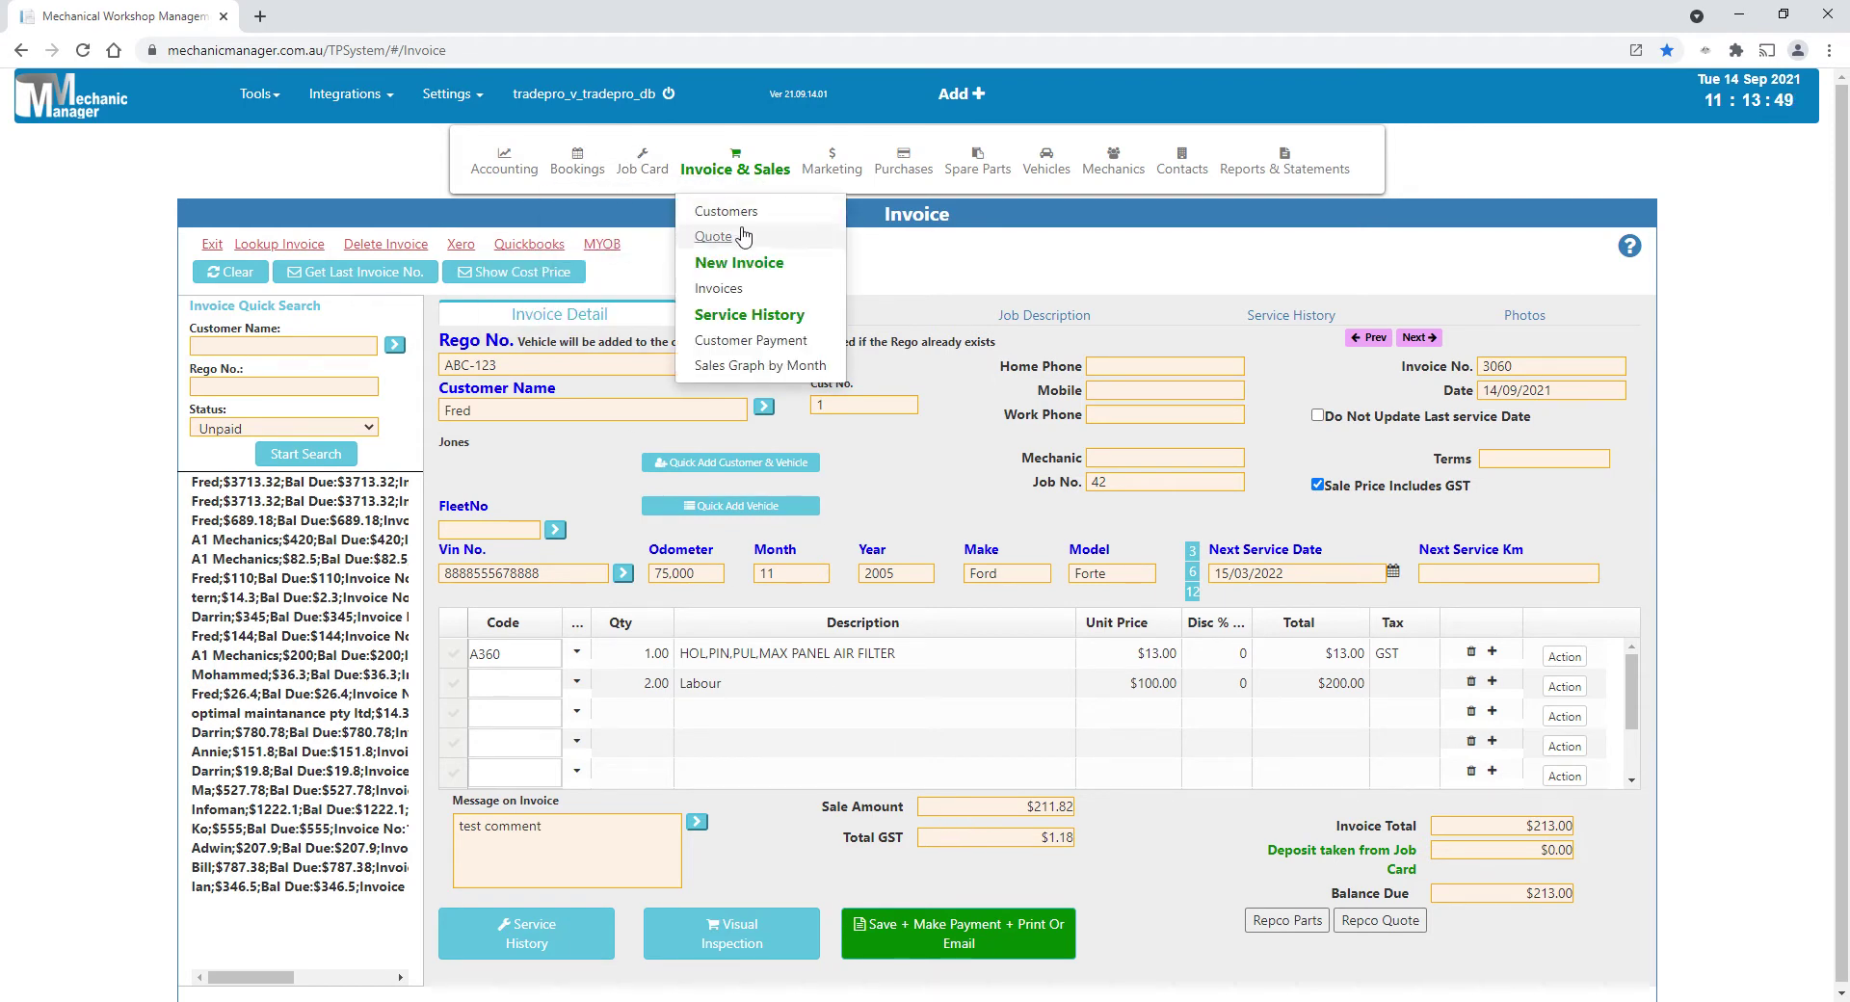
pyautogui.click(714, 236)
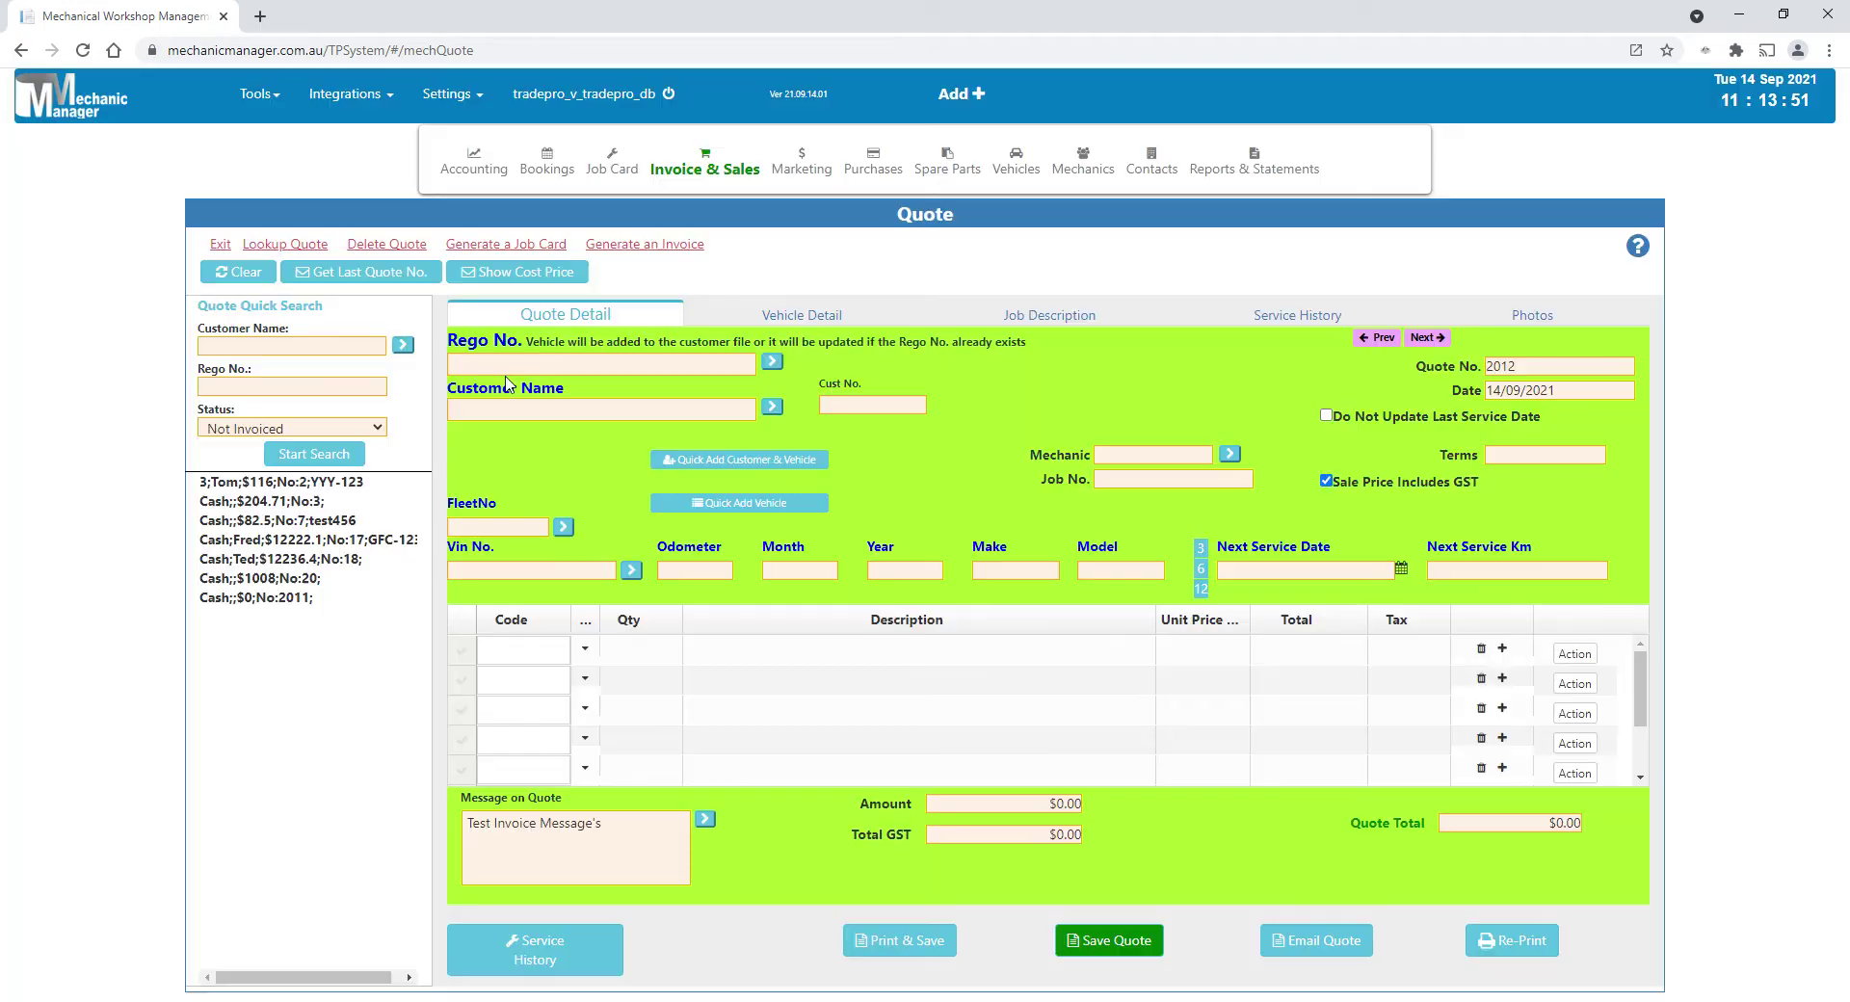
pyautogui.moveTo(501, 250)
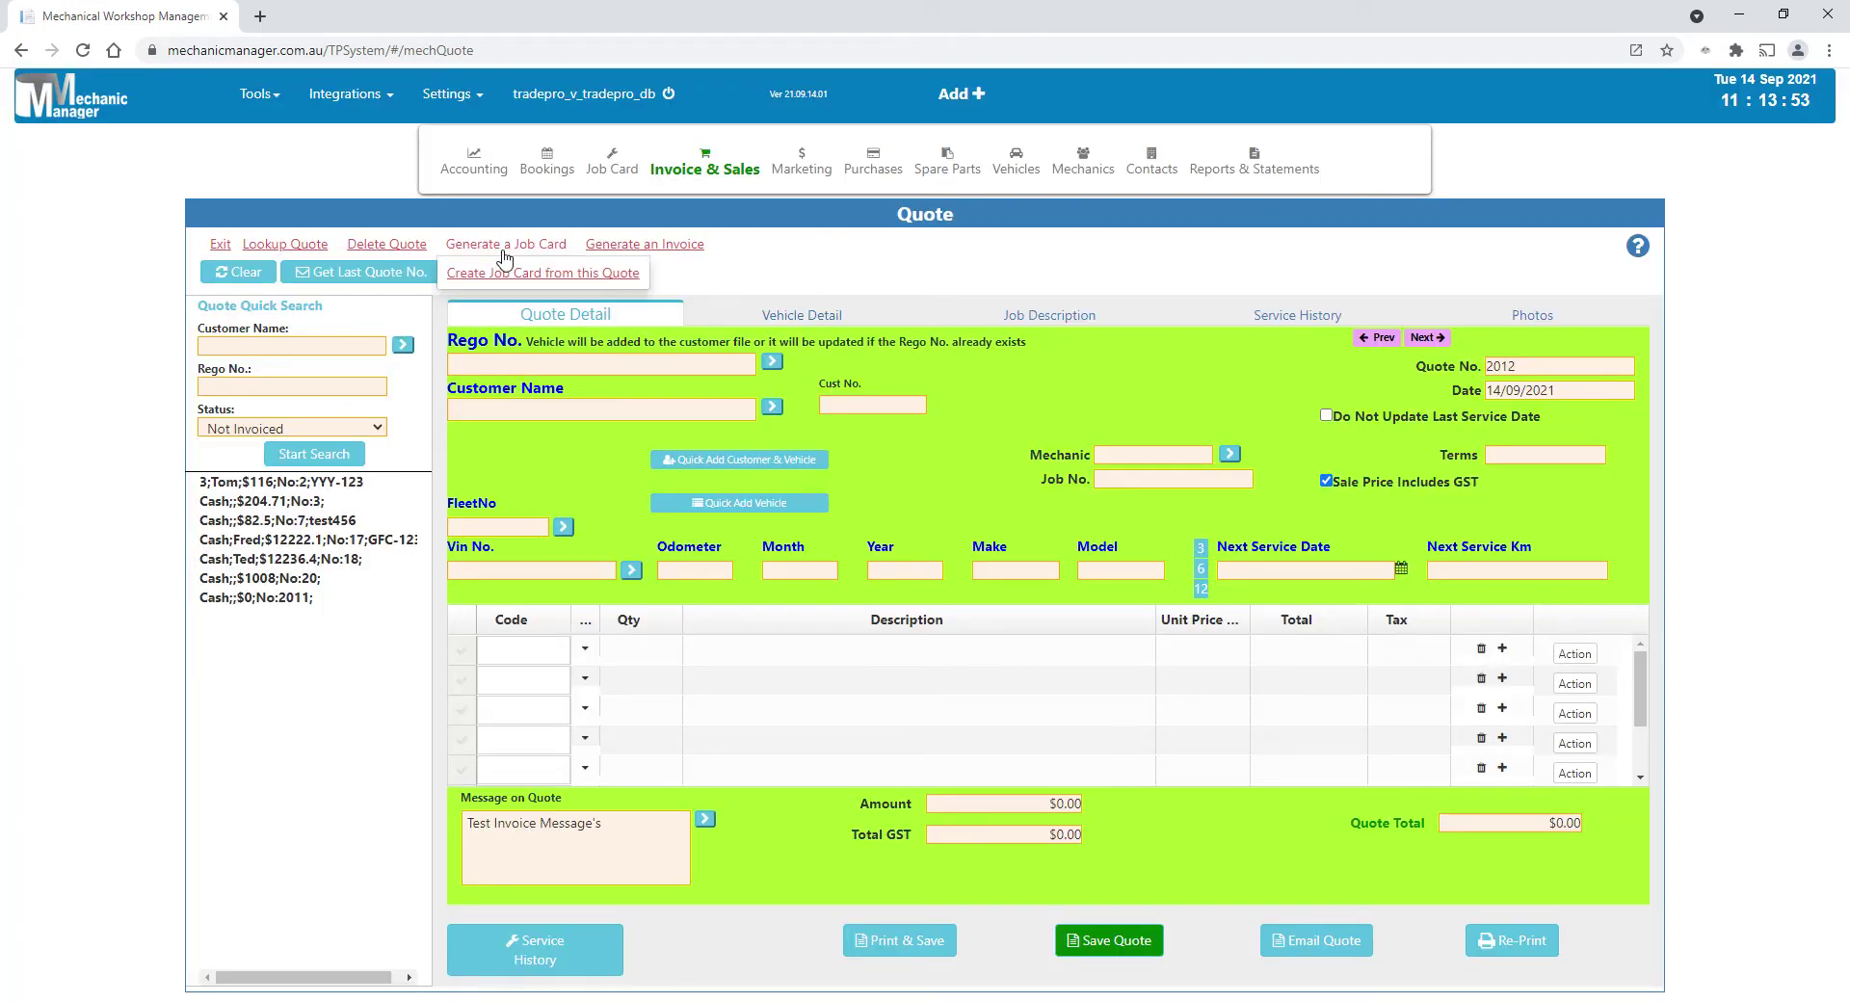
pyautogui.moveTo(661, 252)
# Step: Open the invoices list and show its additional search options for number, contact, amount, rego or VIN
pyautogui.moveTo(721, 181)
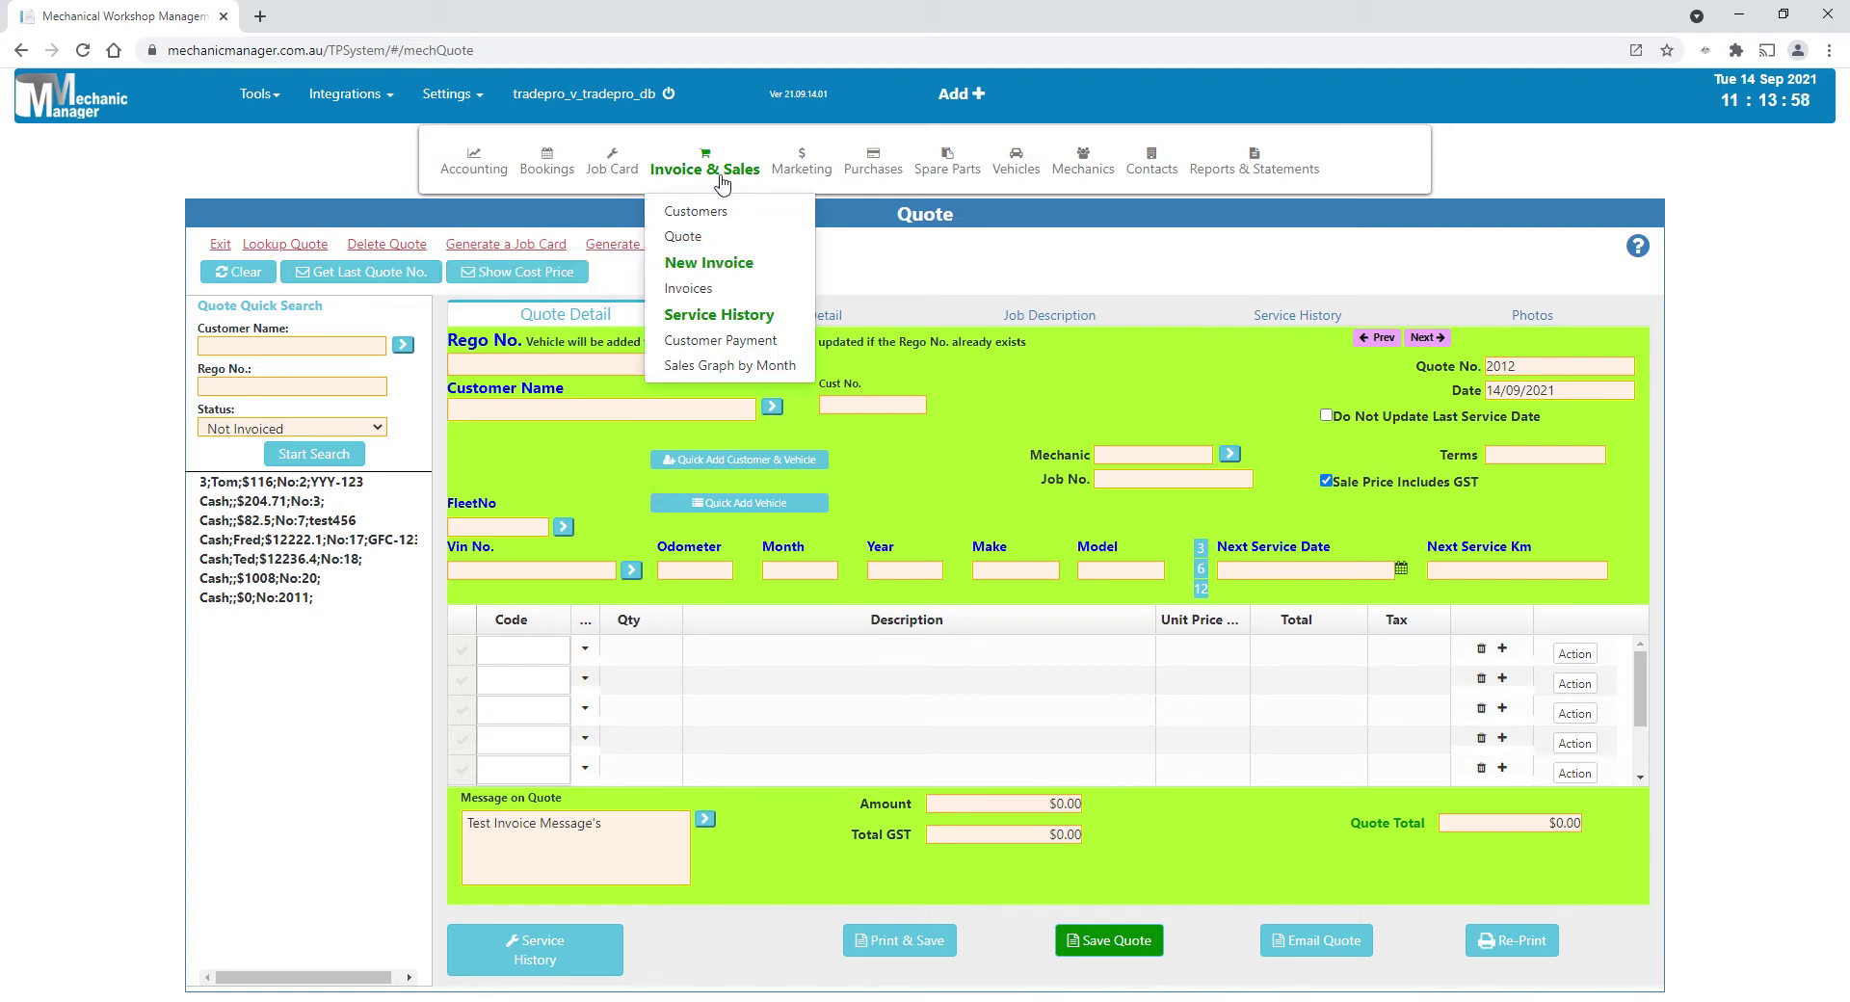
pyautogui.click(687, 289)
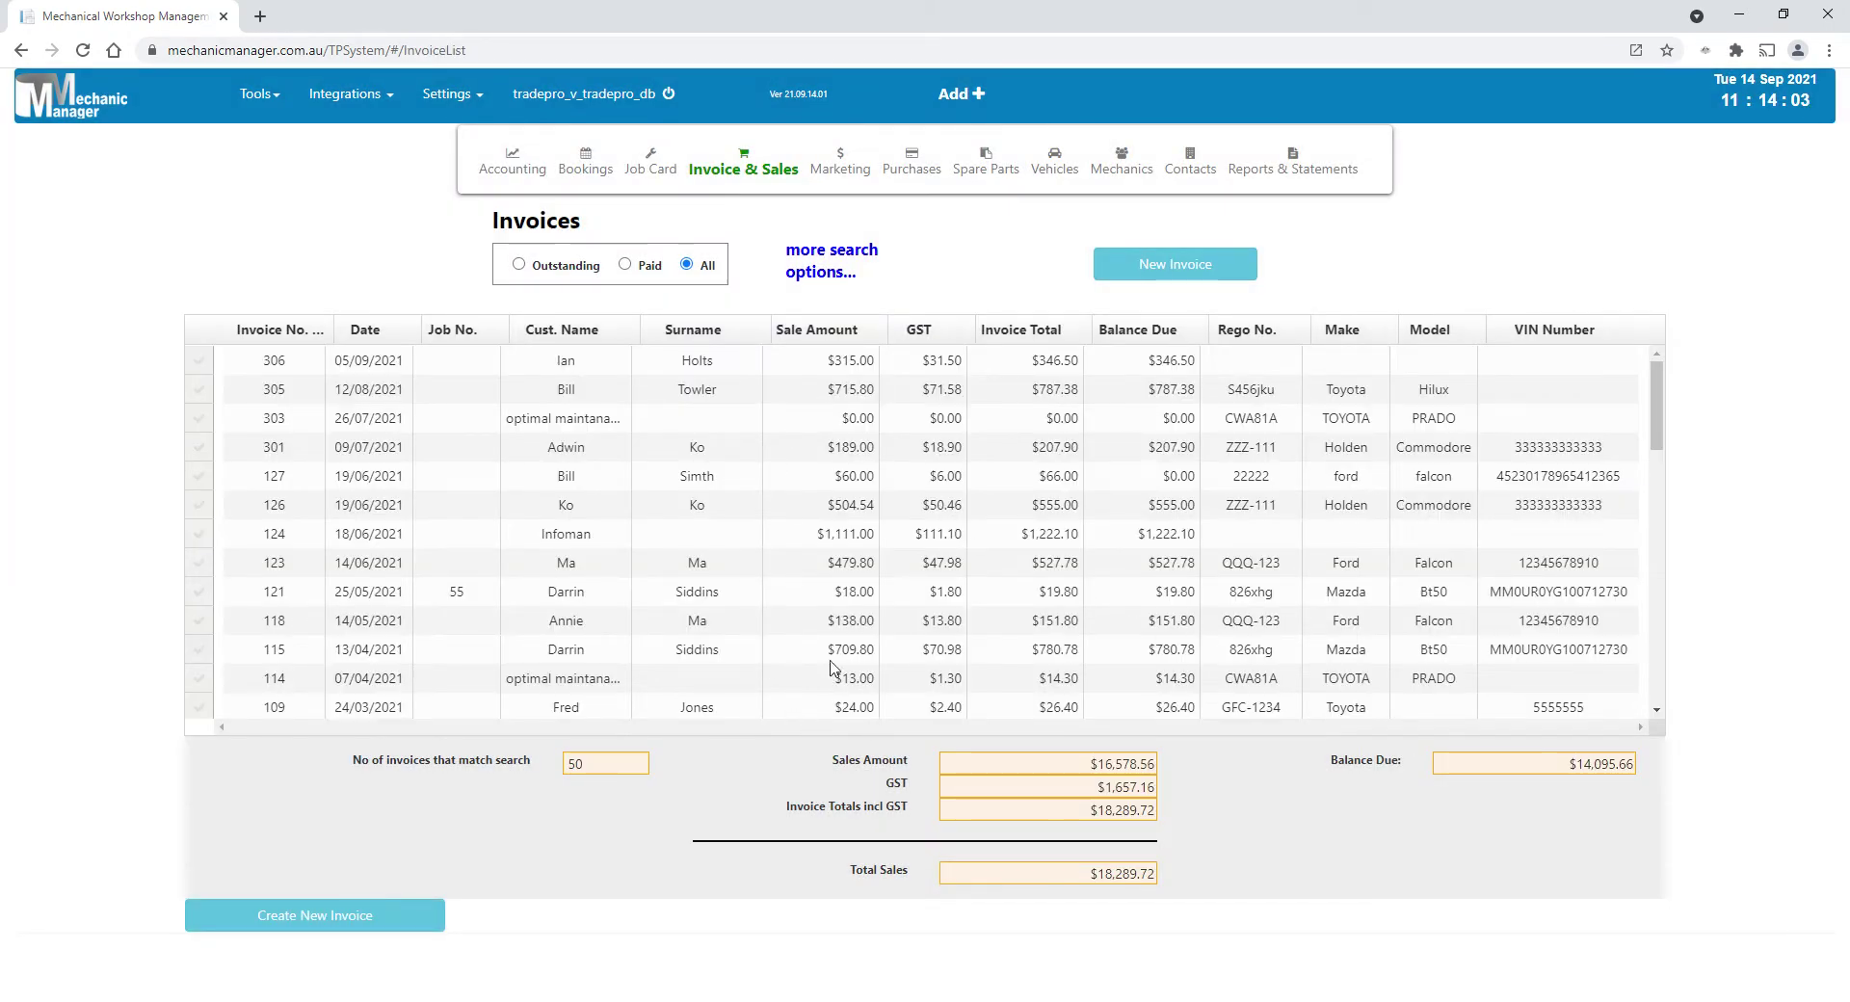
pyautogui.click(832, 262)
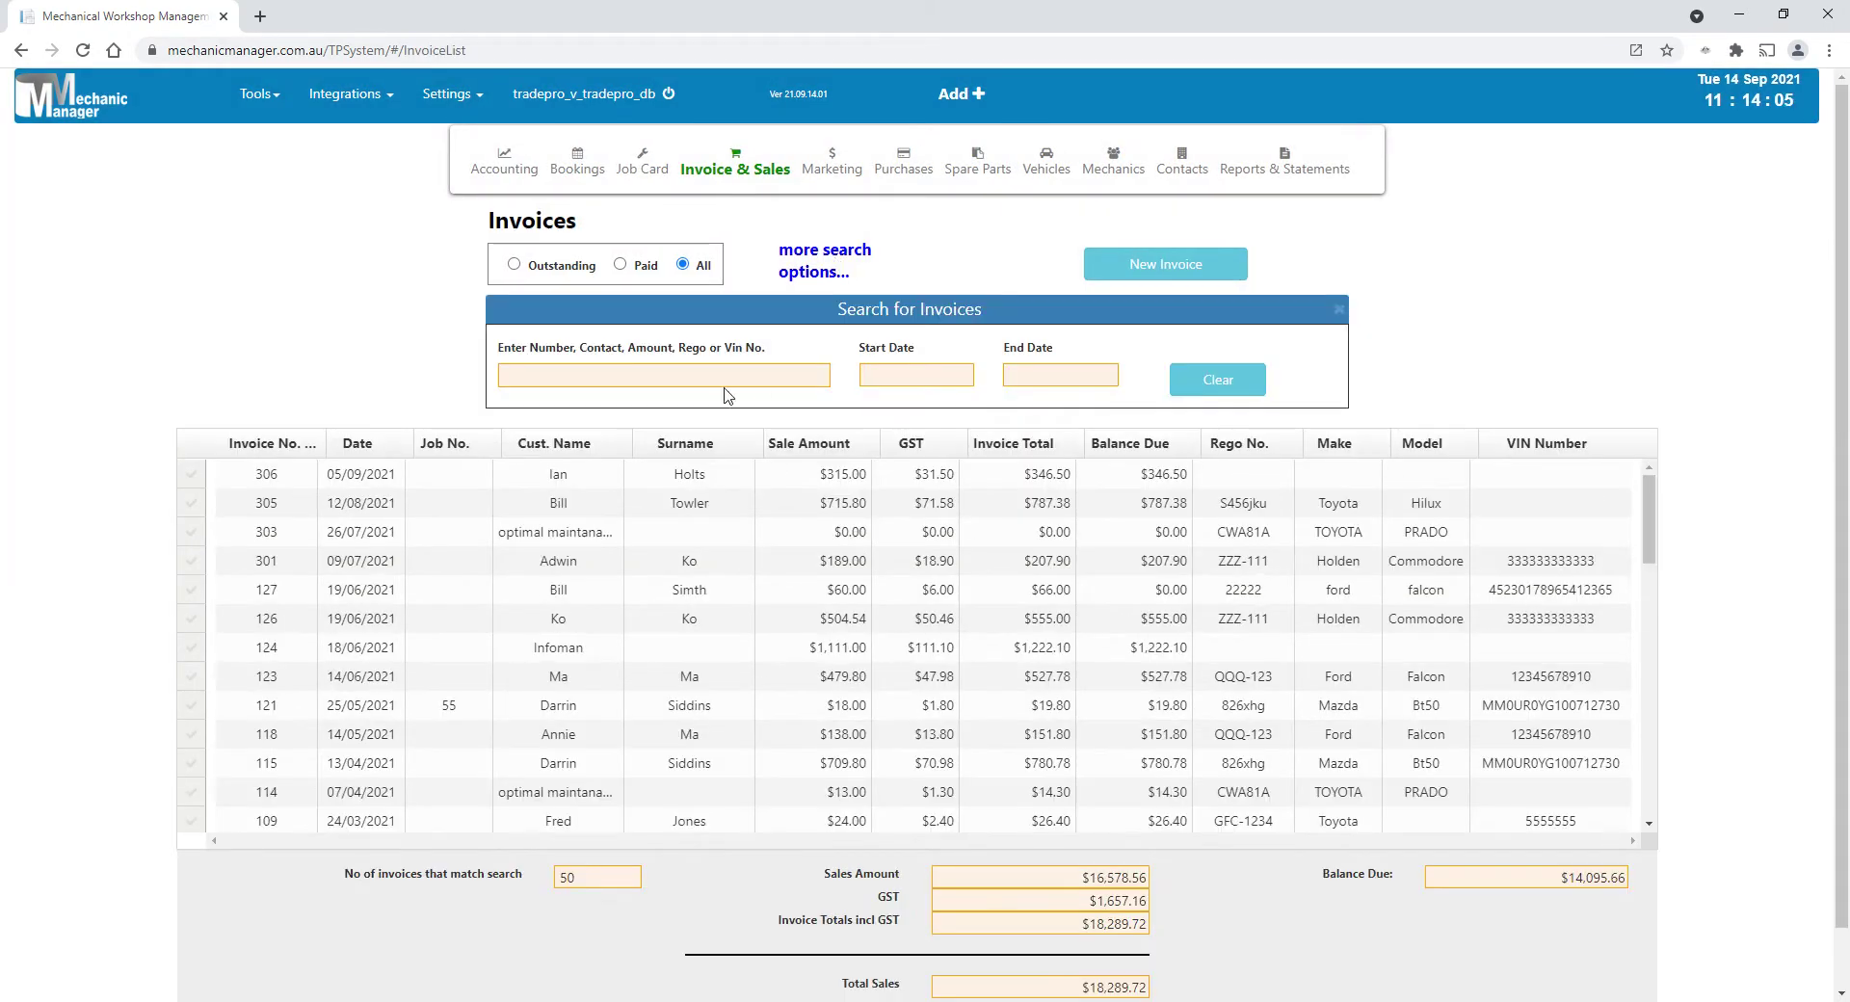
pyautogui.click(594, 375)
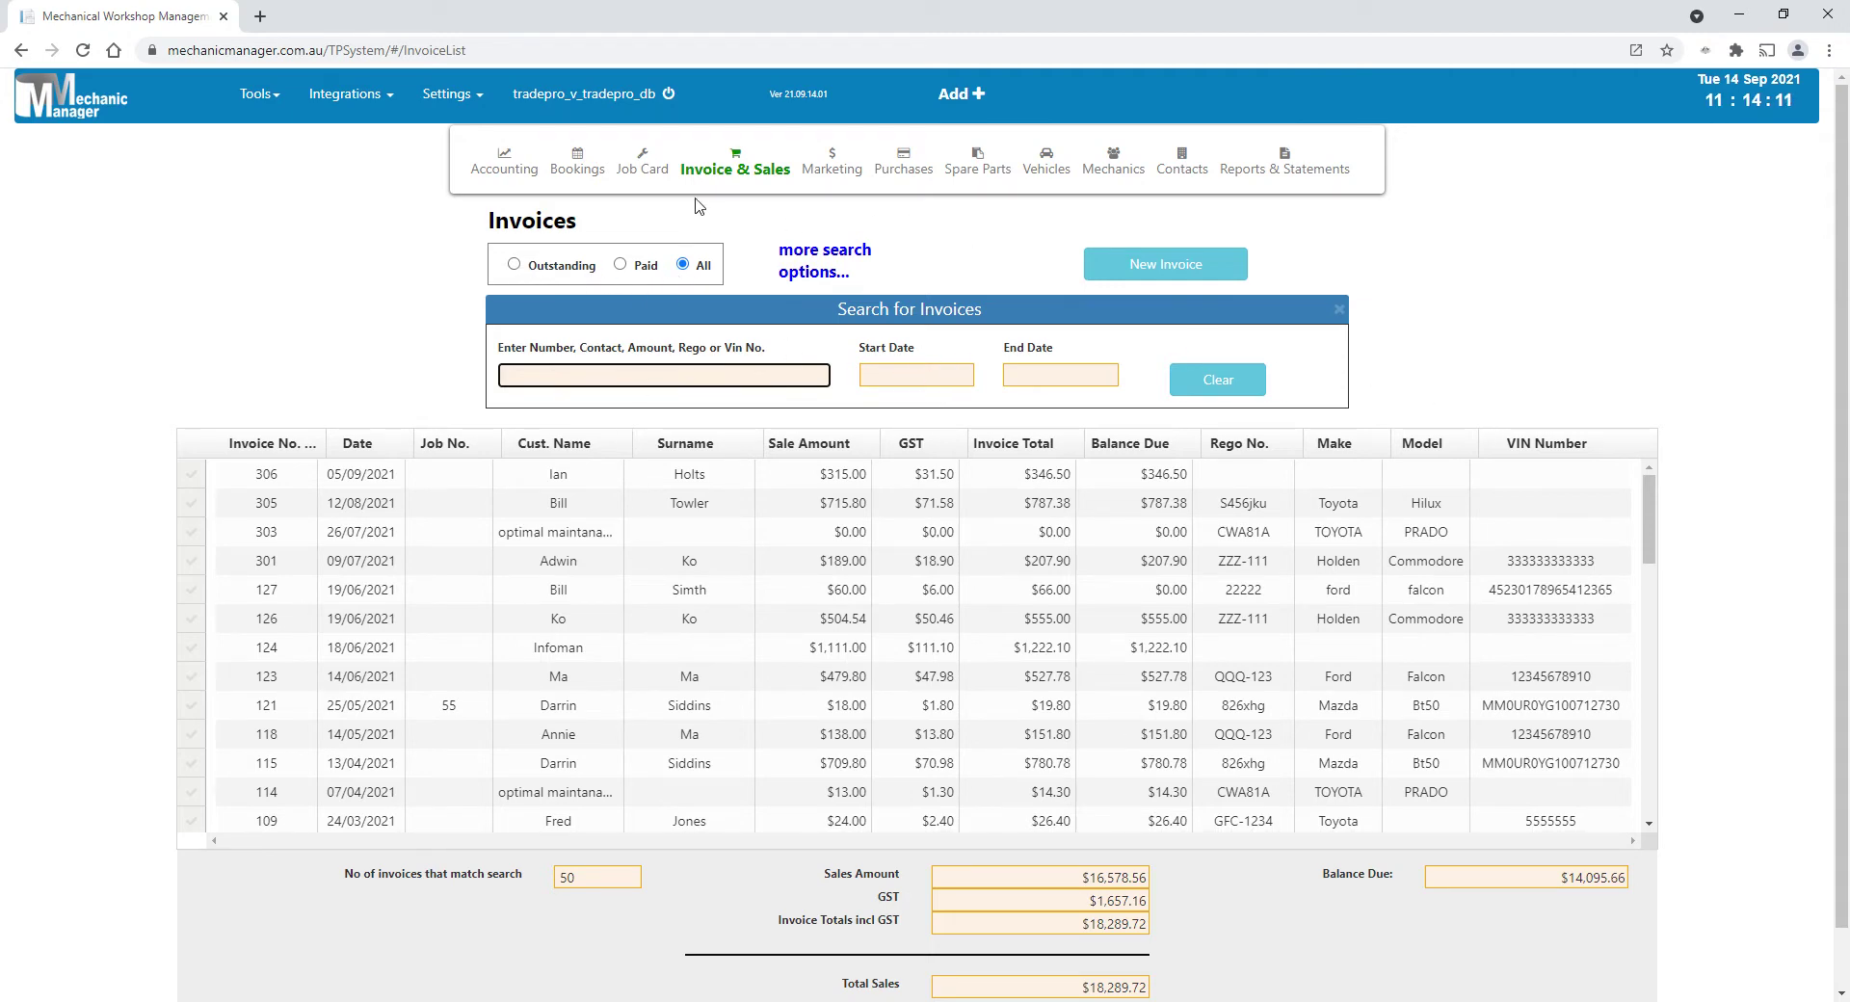
# Step: Open the job cards list and view the available accounting functions
pyautogui.moveTo(641, 164)
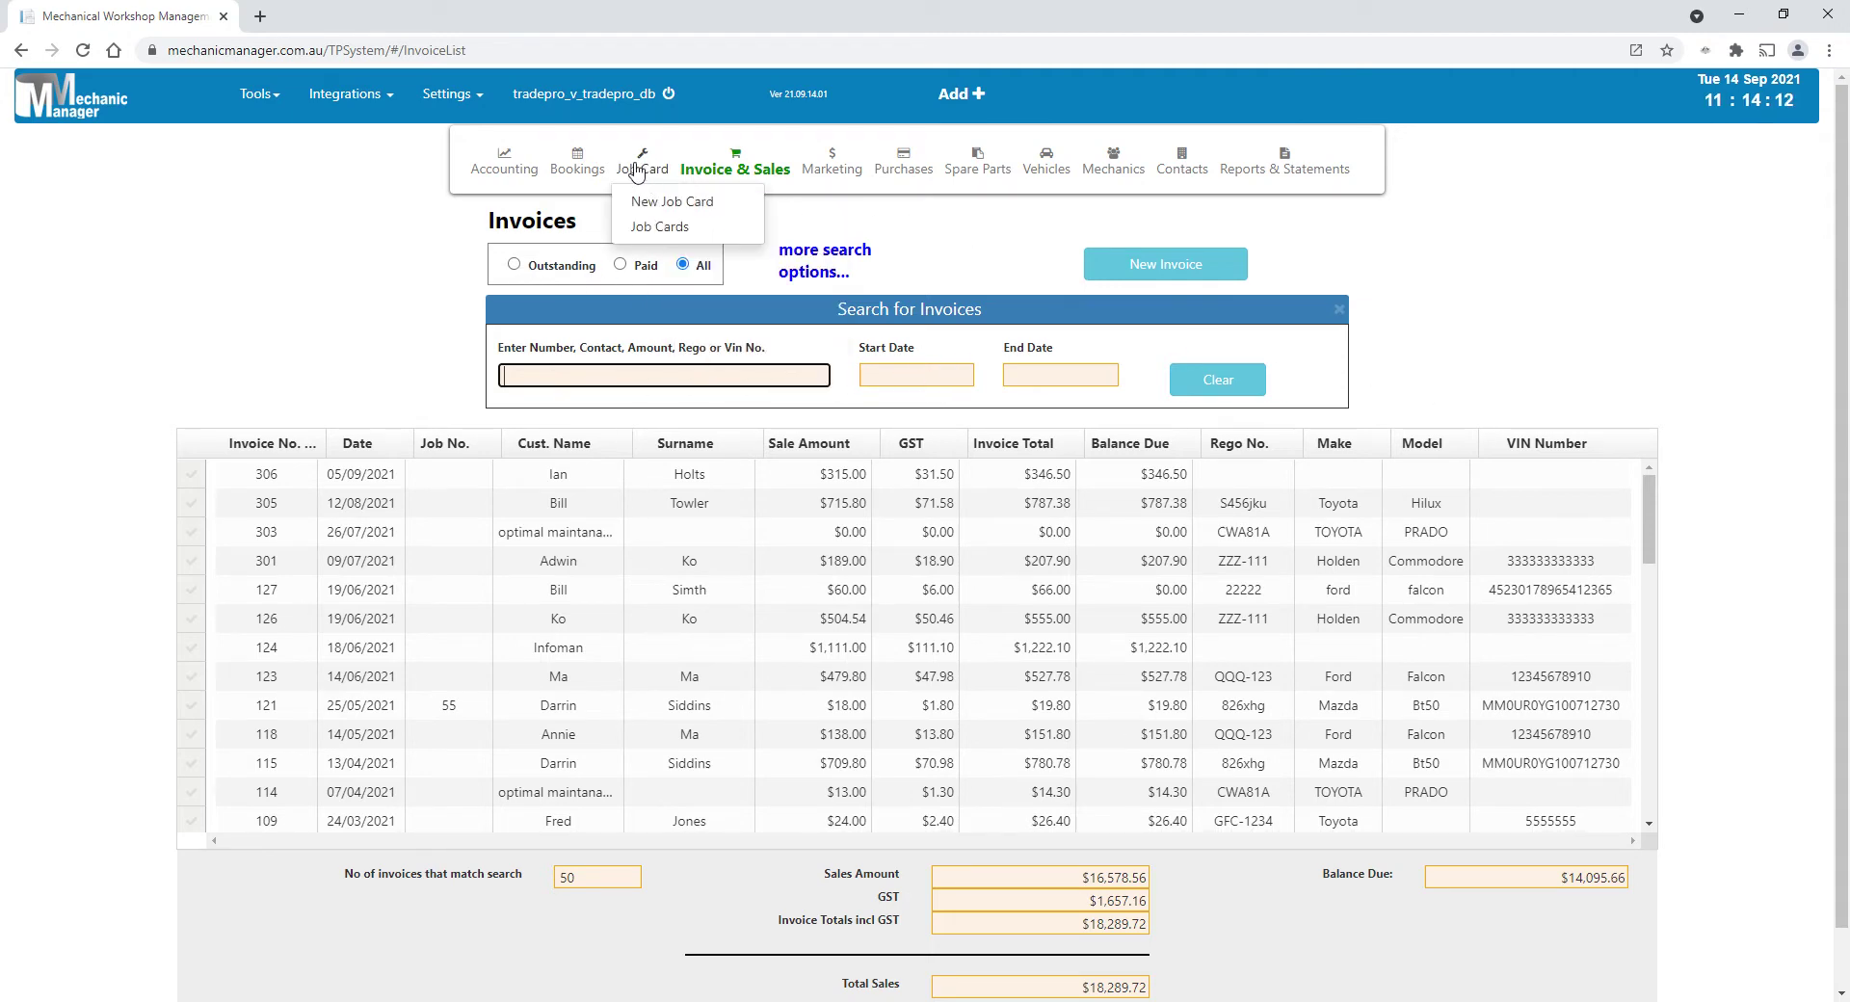
pyautogui.click(661, 227)
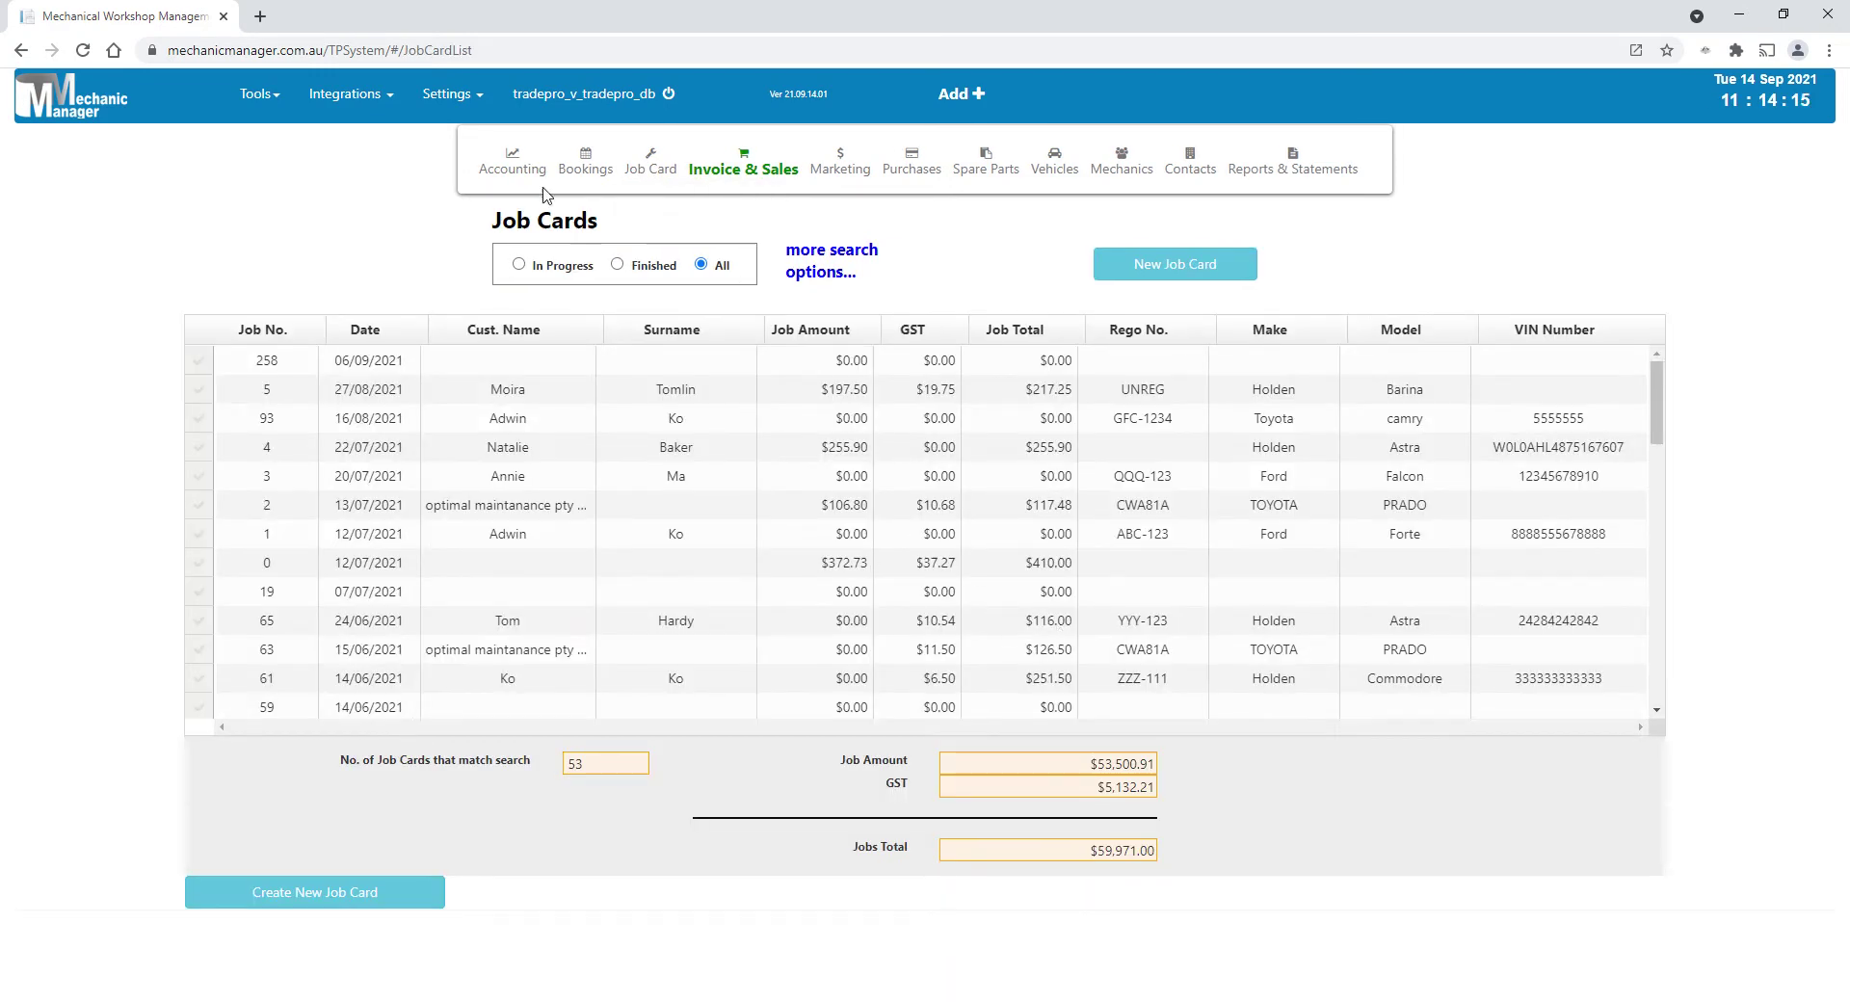
pyautogui.moveTo(525, 175)
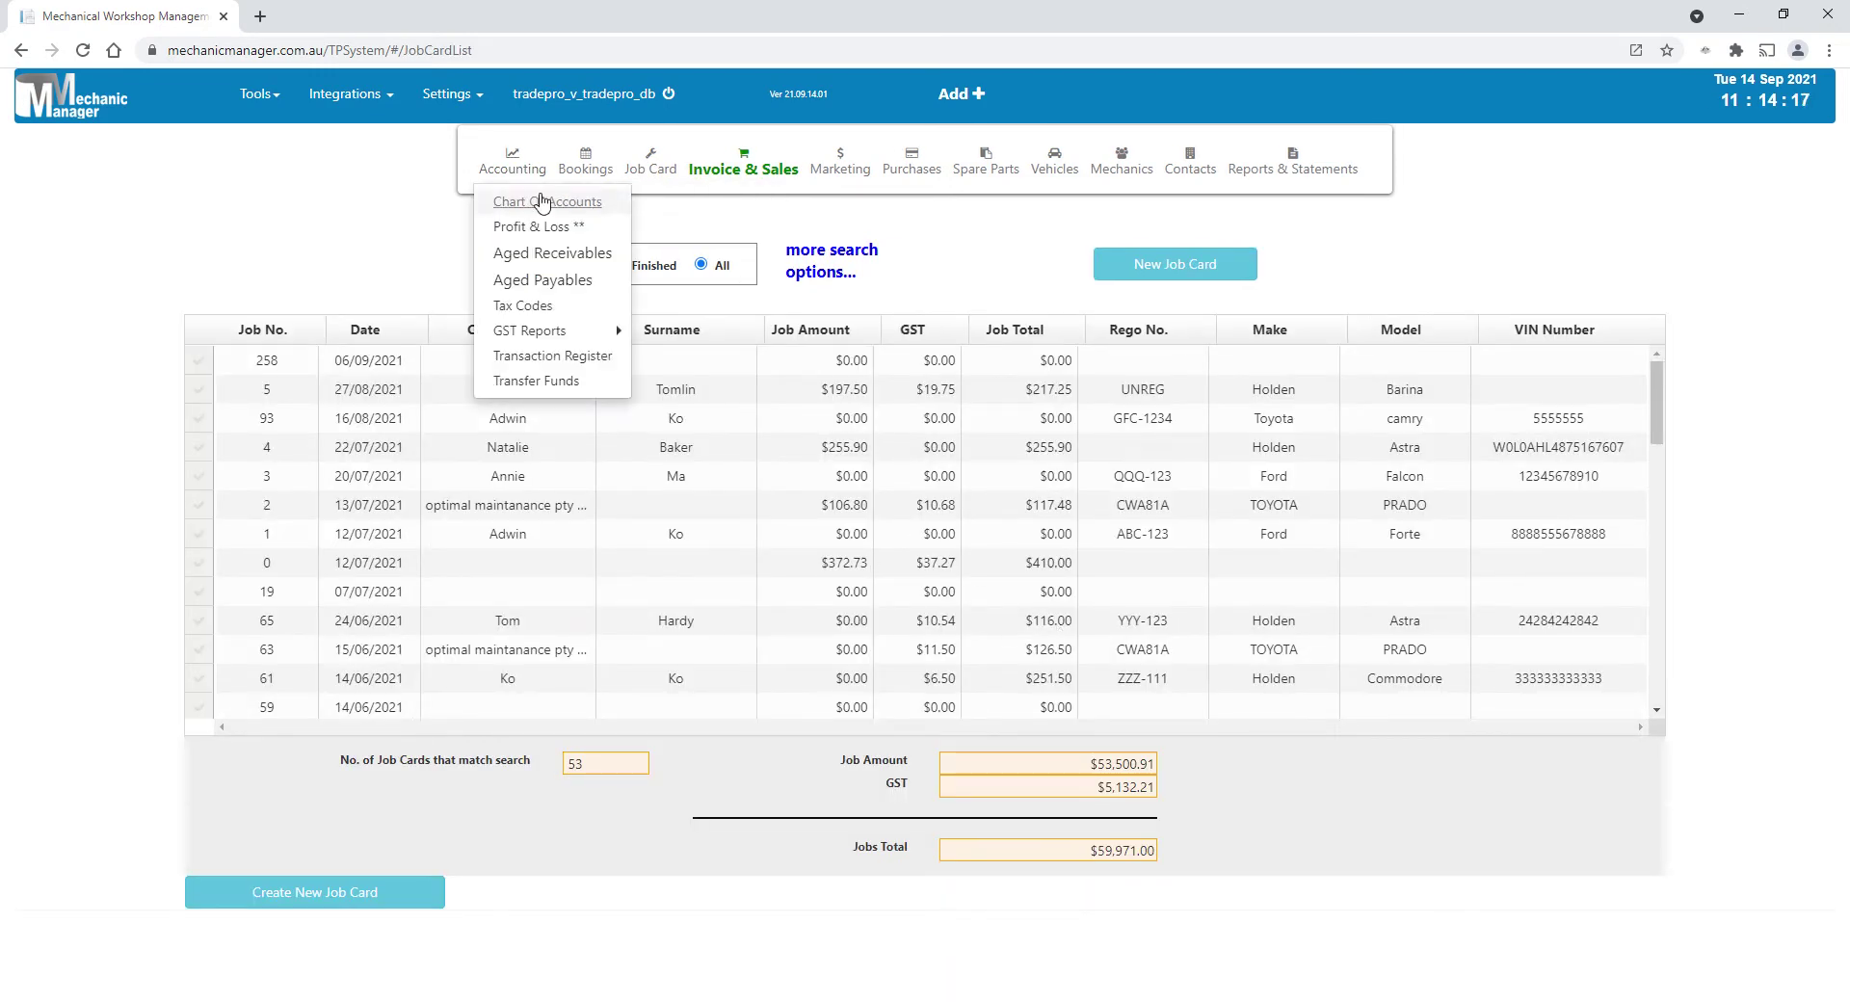
# Step: Open the marketing function for texting customers based on next service date or last invoice date
pyautogui.moveTo(840, 166)
pyautogui.moveTo(848, 207)
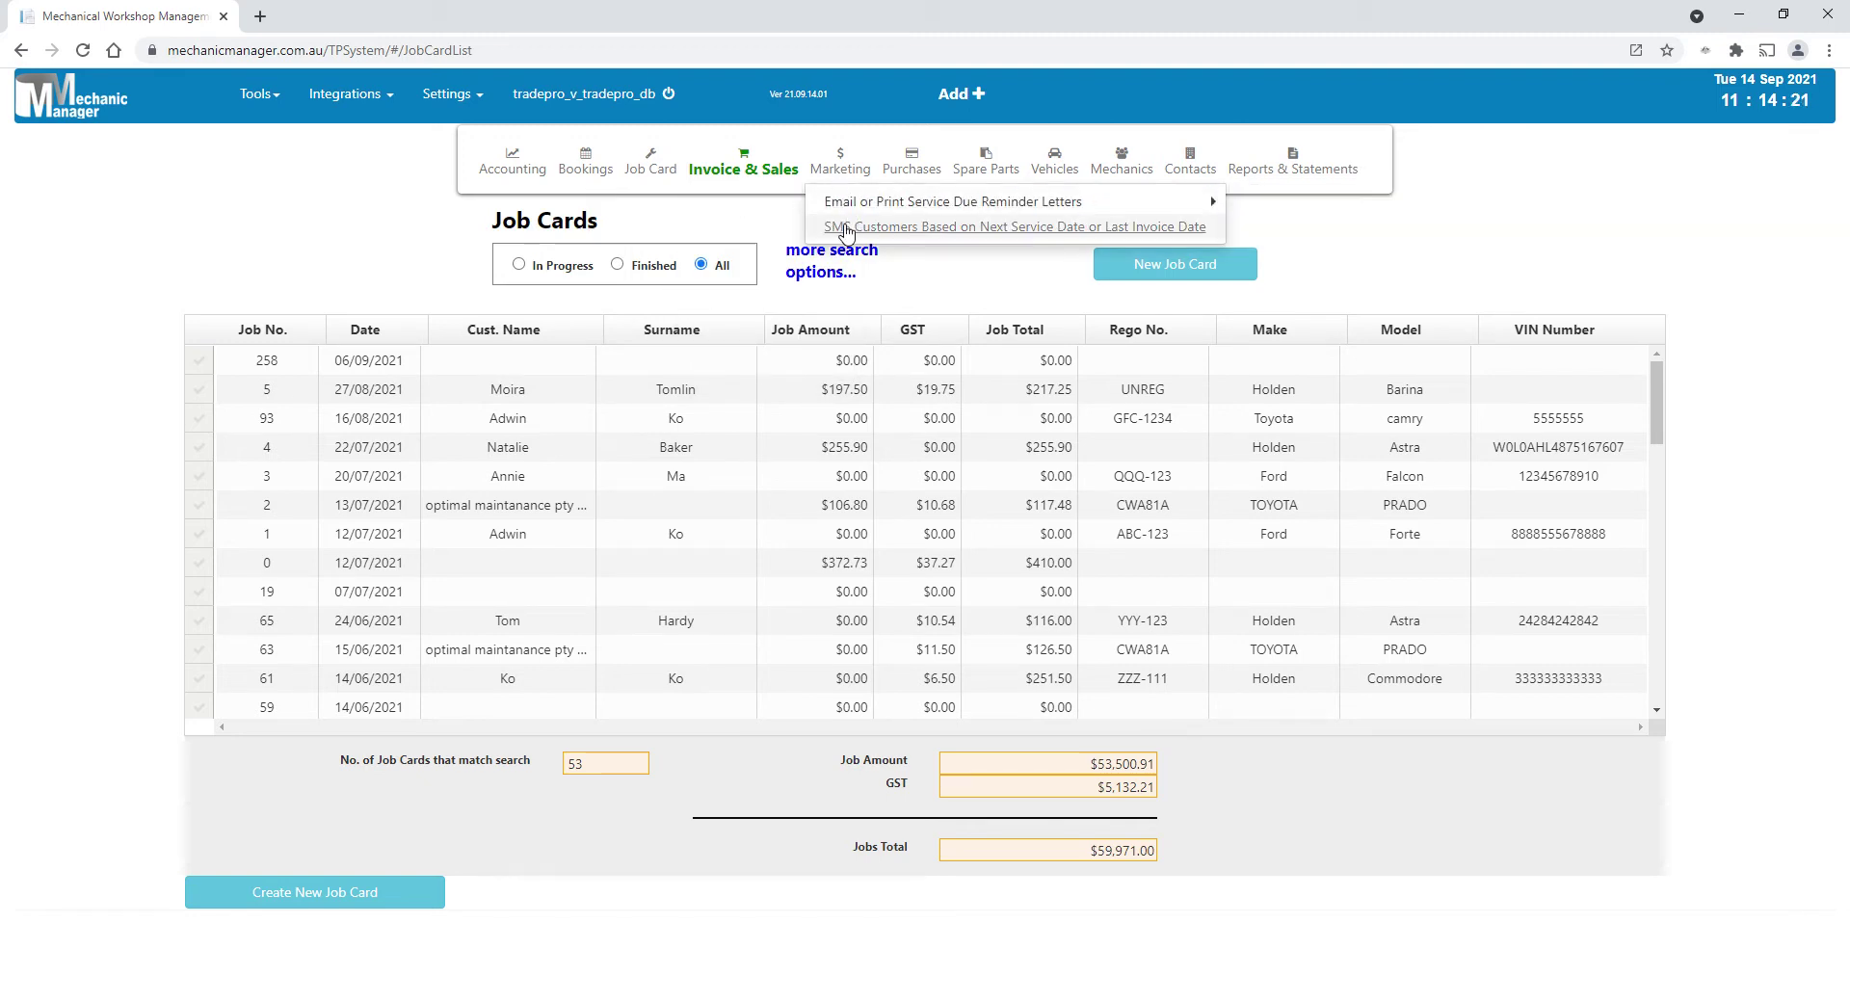
pyautogui.click(846, 232)
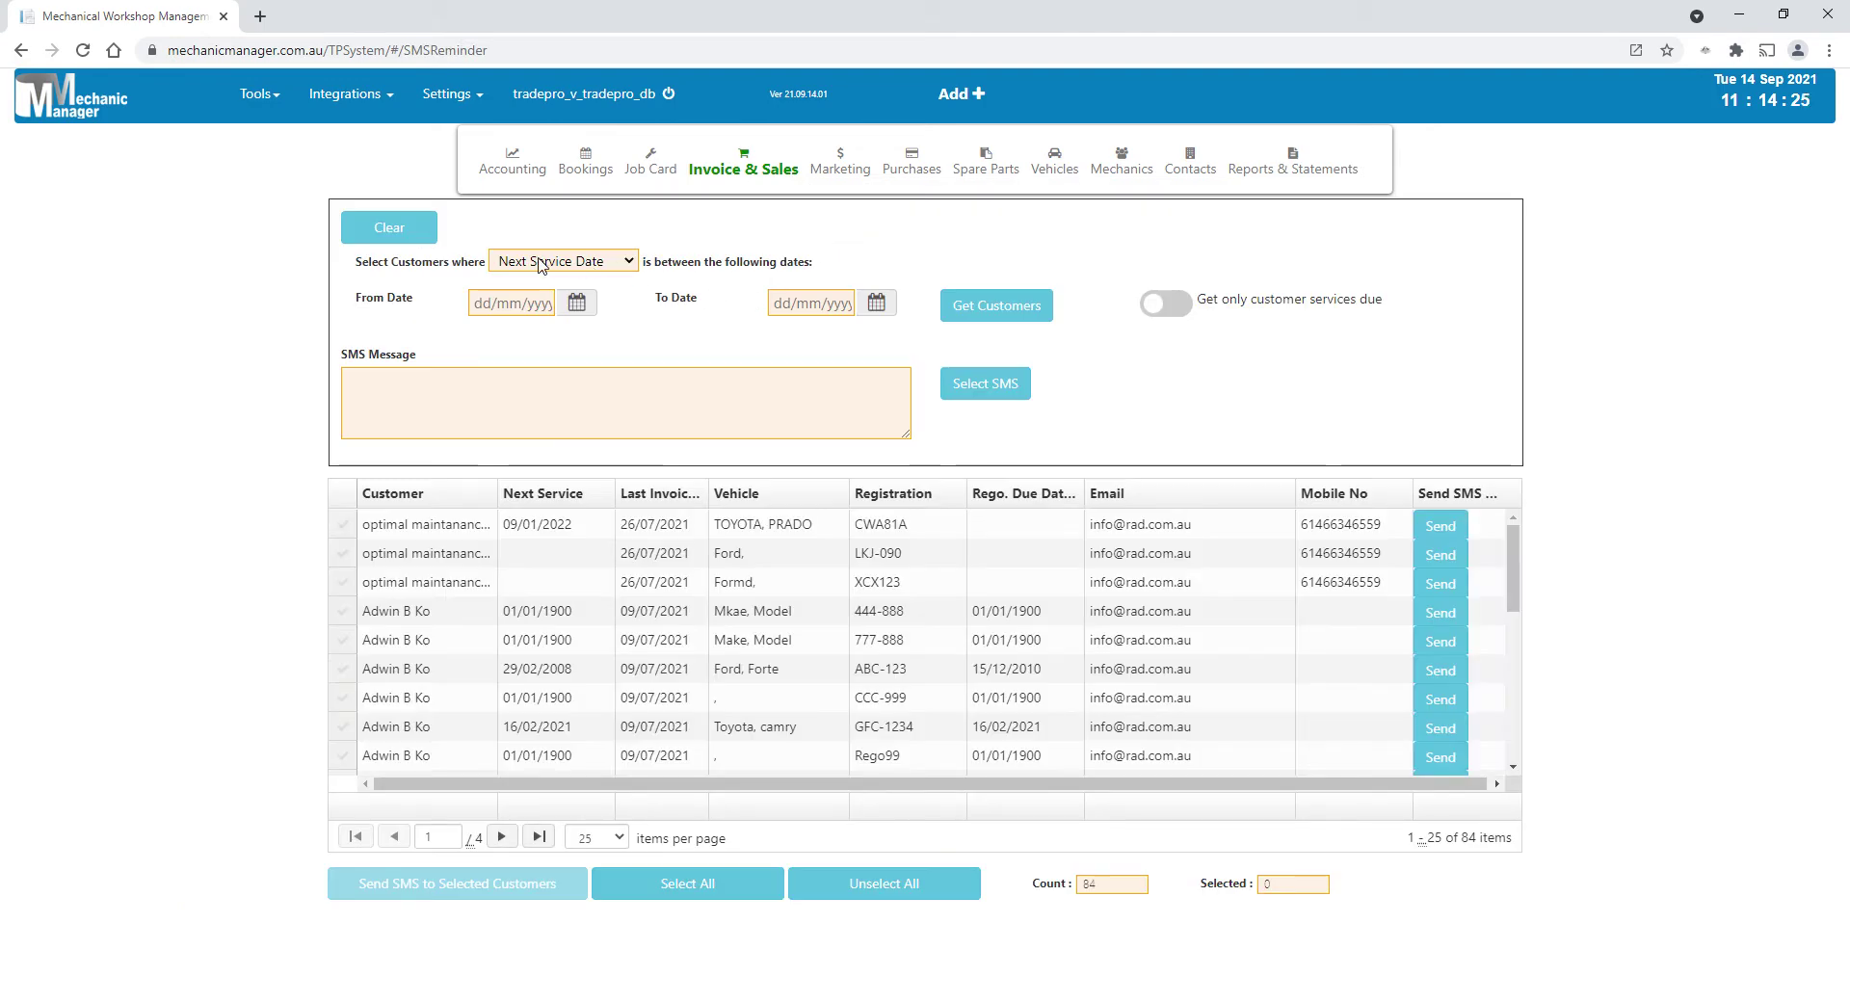
# Step: Set the From Date of the next service date range to 05/04/2021
pyautogui.click(539, 304)
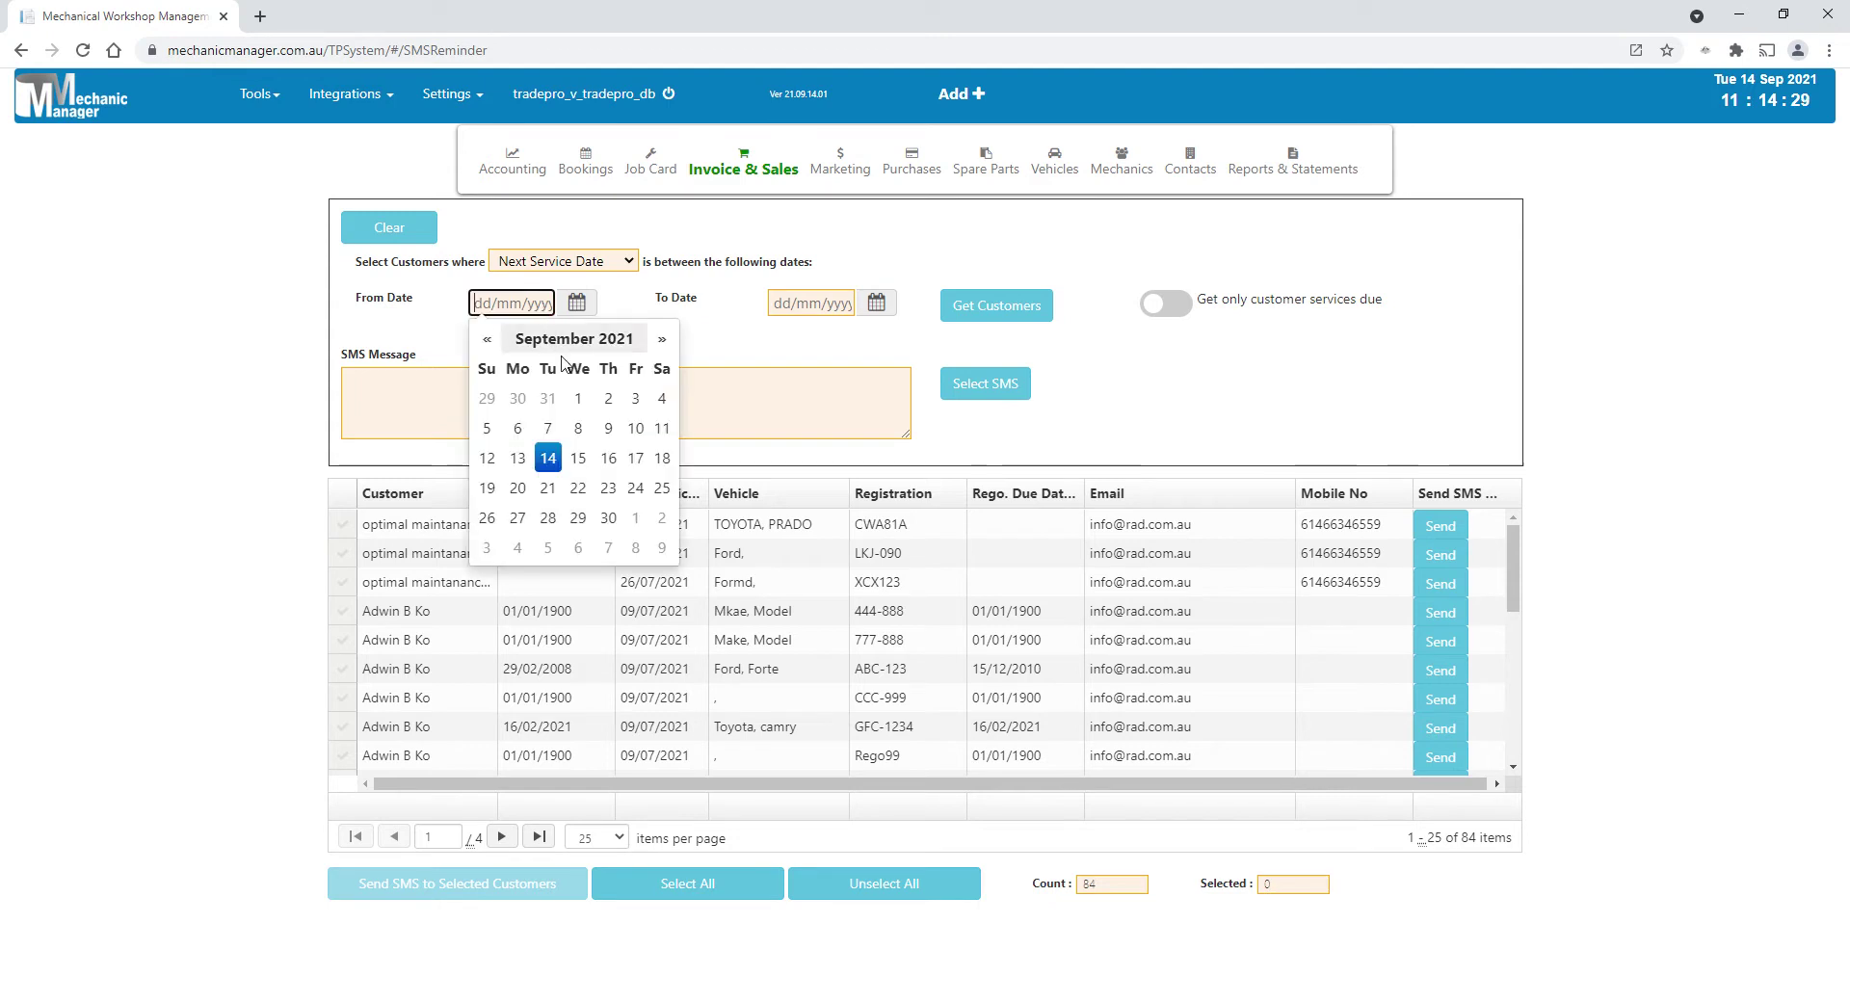
pyautogui.click(489, 339)
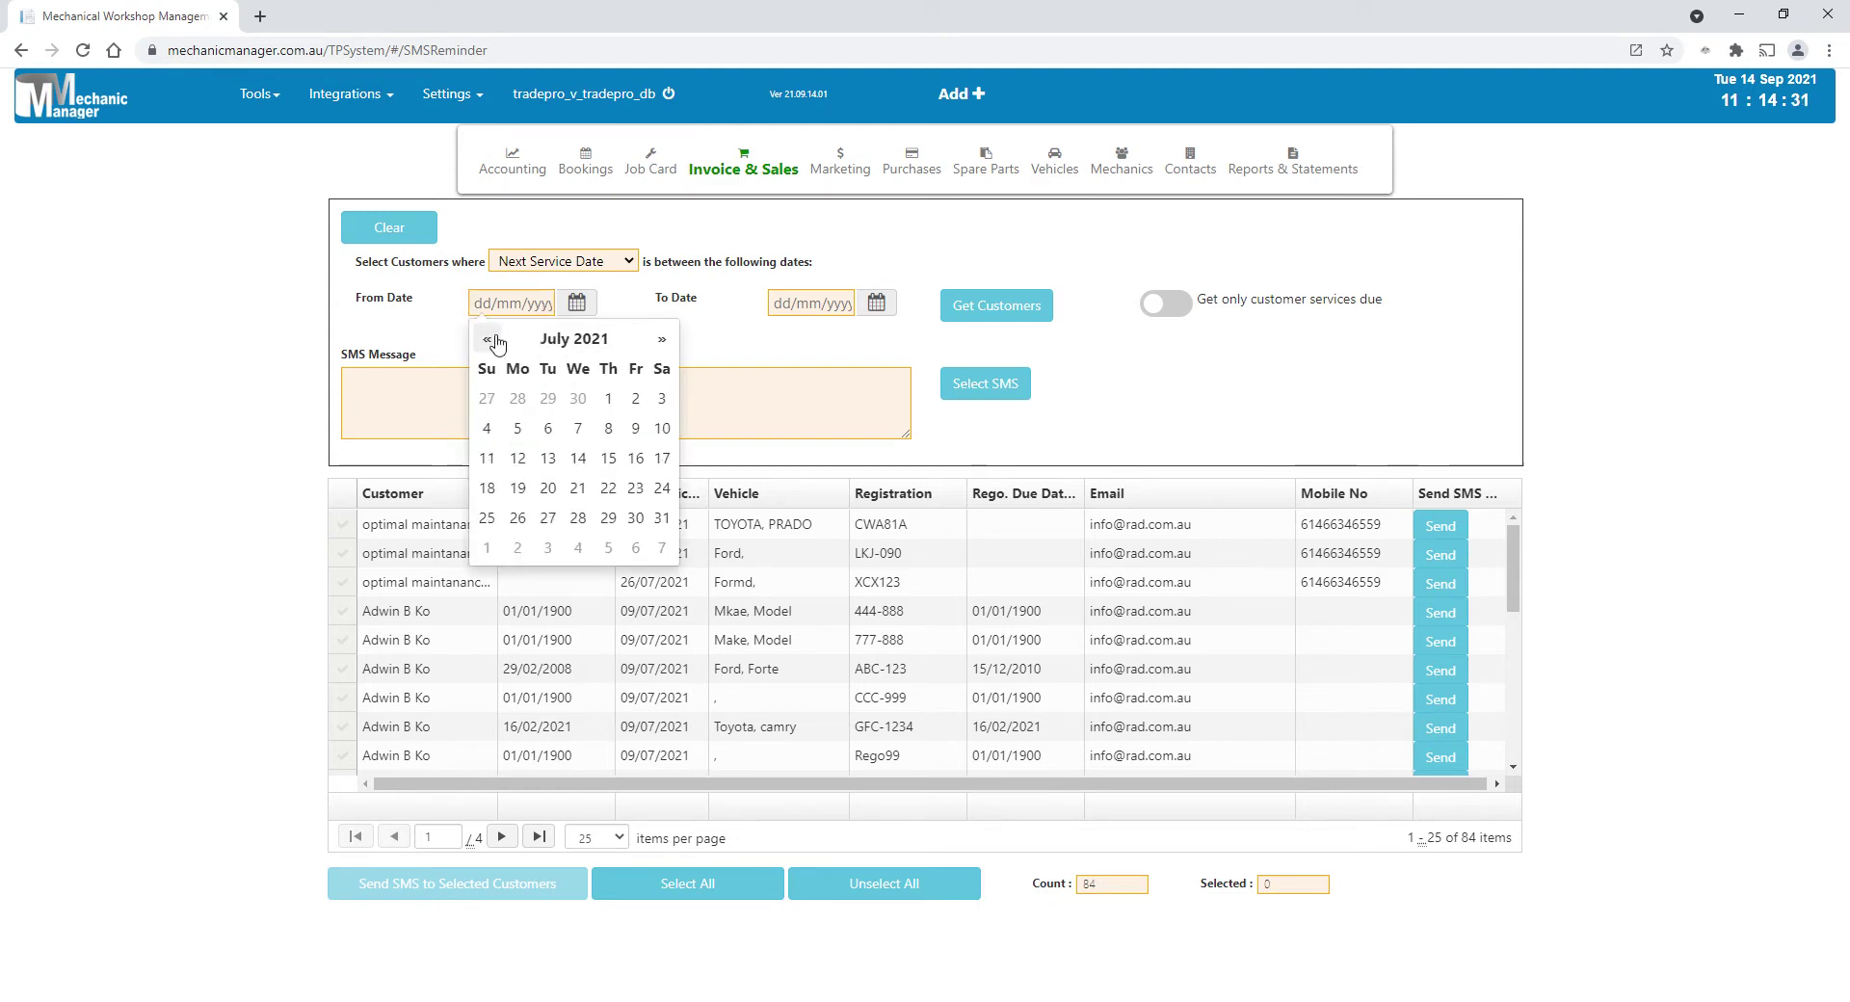
pyautogui.click(488, 339)
pyautogui.click(489, 339)
pyautogui.click(488, 339)
pyautogui.click(517, 427)
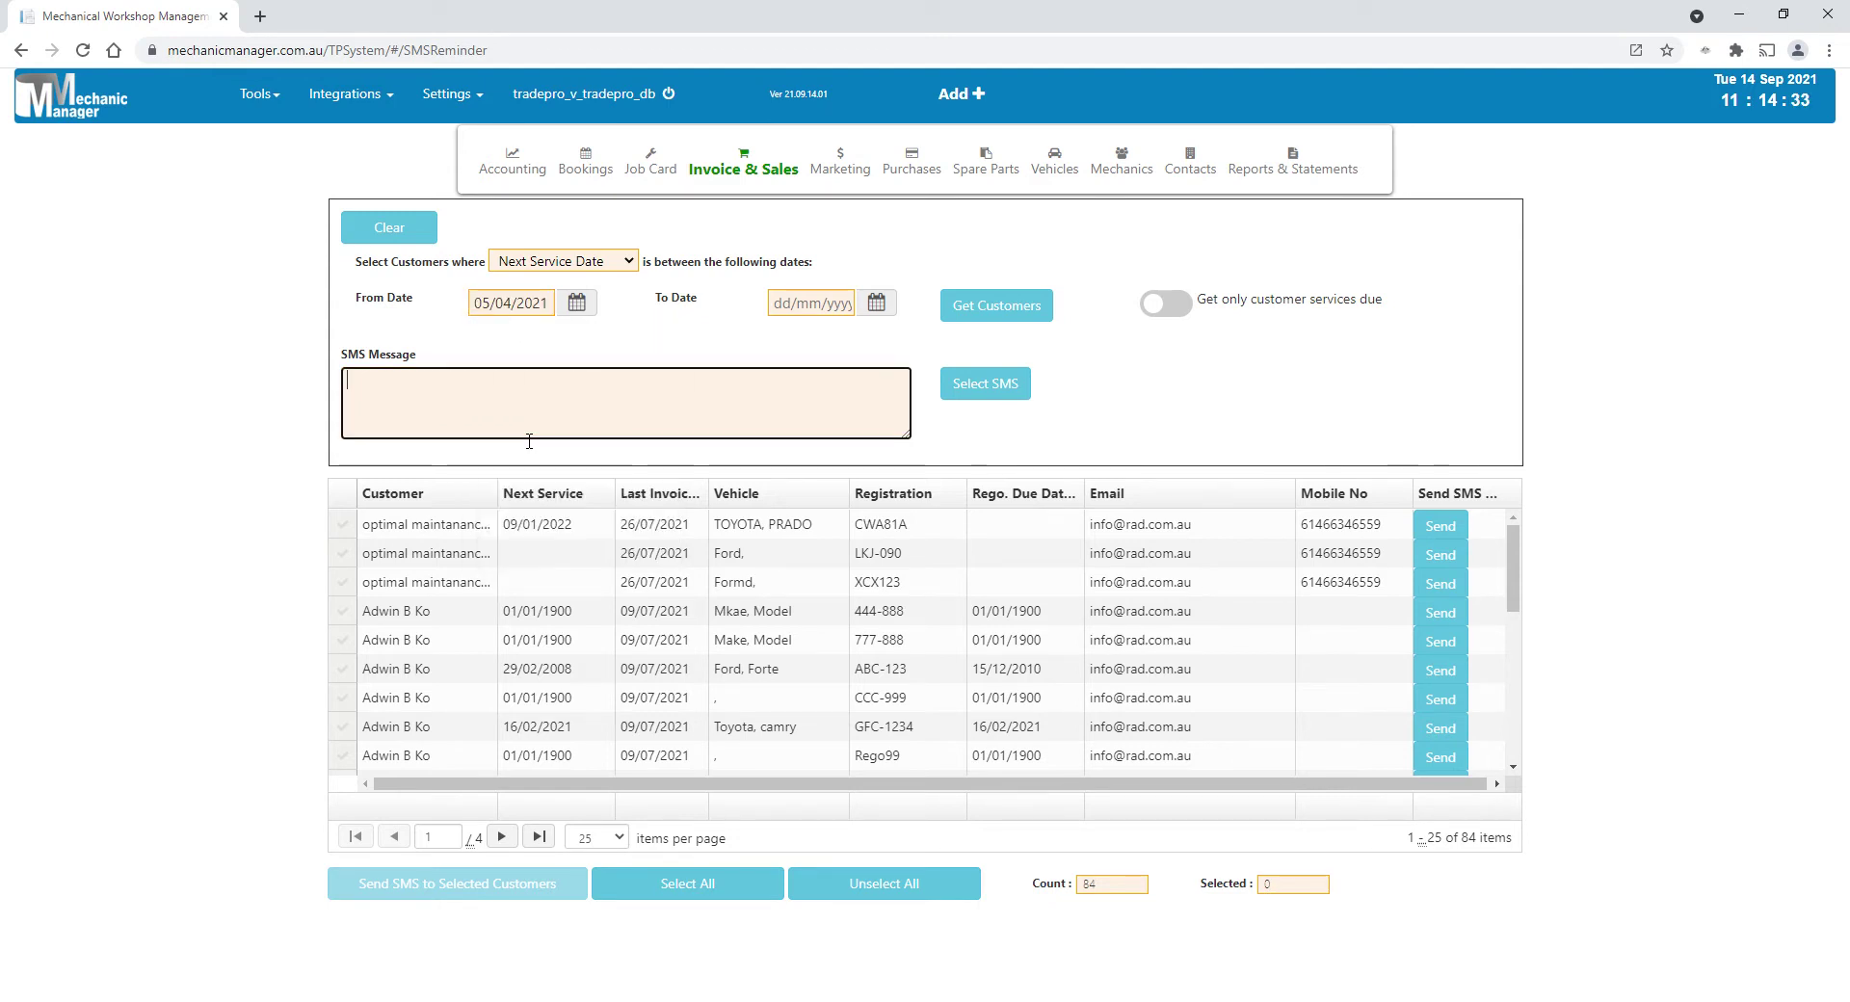
# Step: Set the To Date of the next service range to 03/05/2021 and retrieve the matching customers
pyautogui.click(876, 305)
pyautogui.click(787, 339)
pyautogui.click(787, 339)
pyautogui.click(787, 339)
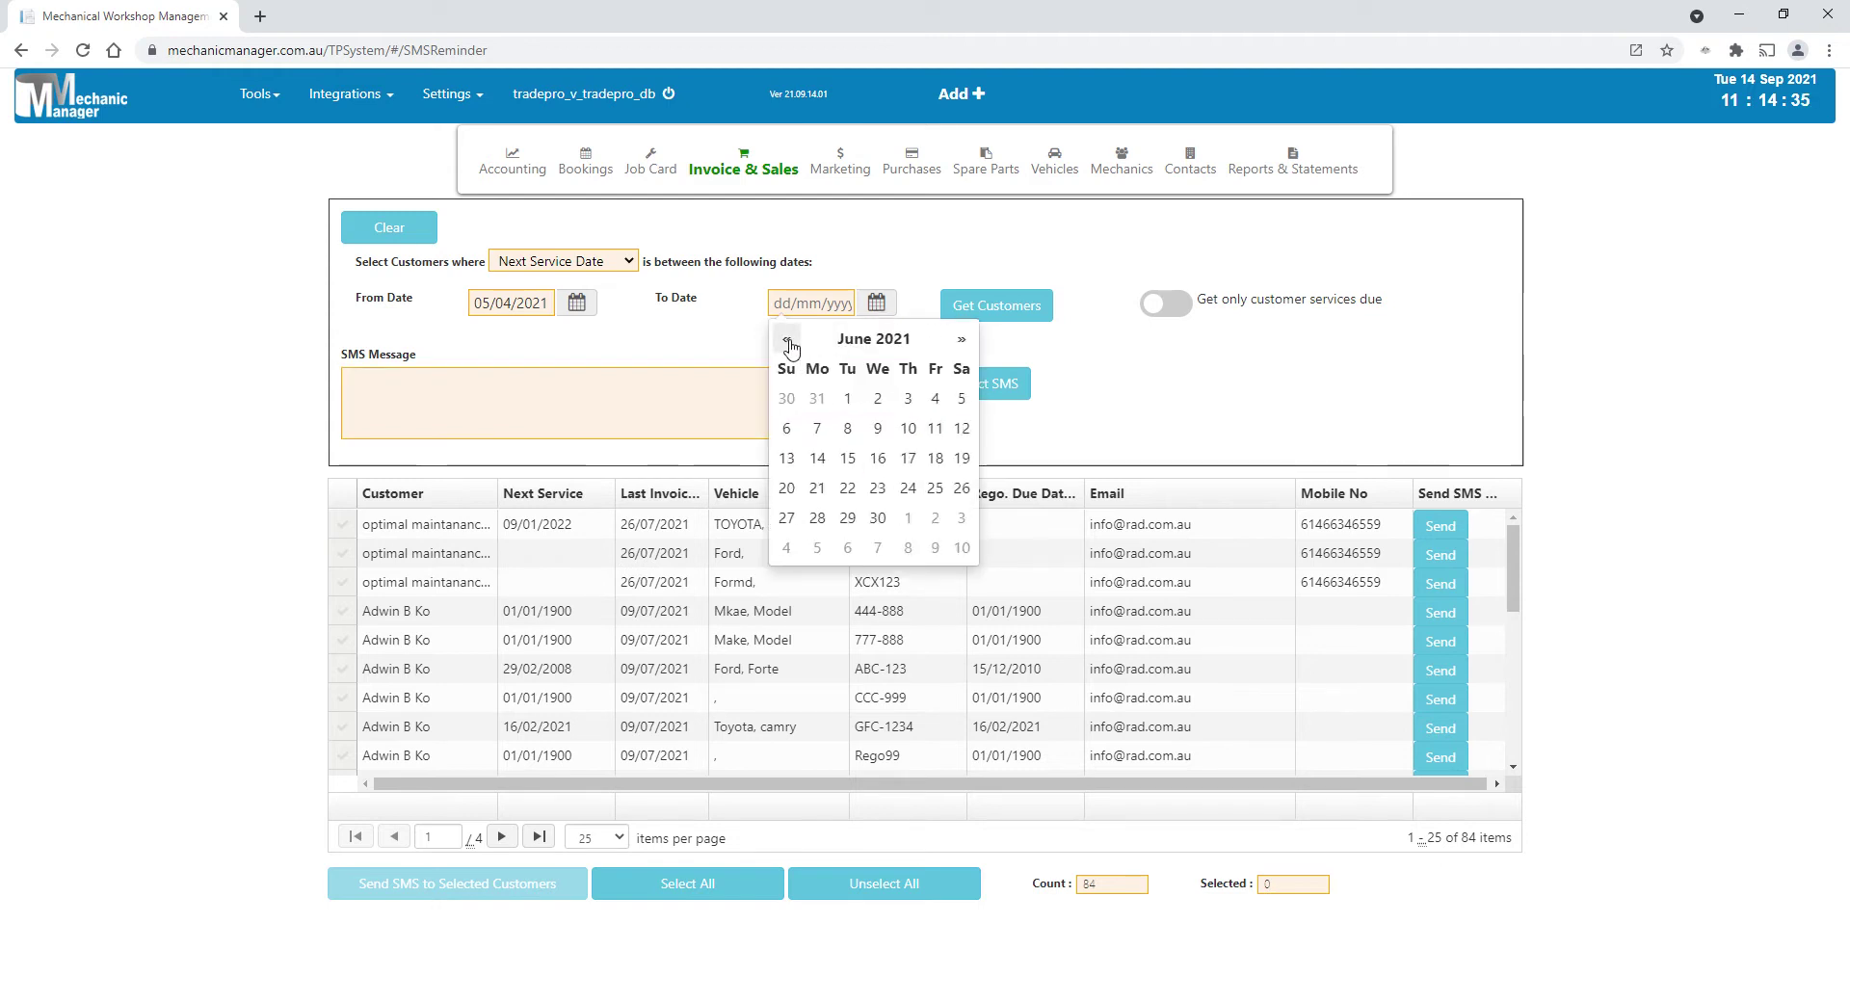
pyautogui.click(787, 340)
pyautogui.click(816, 427)
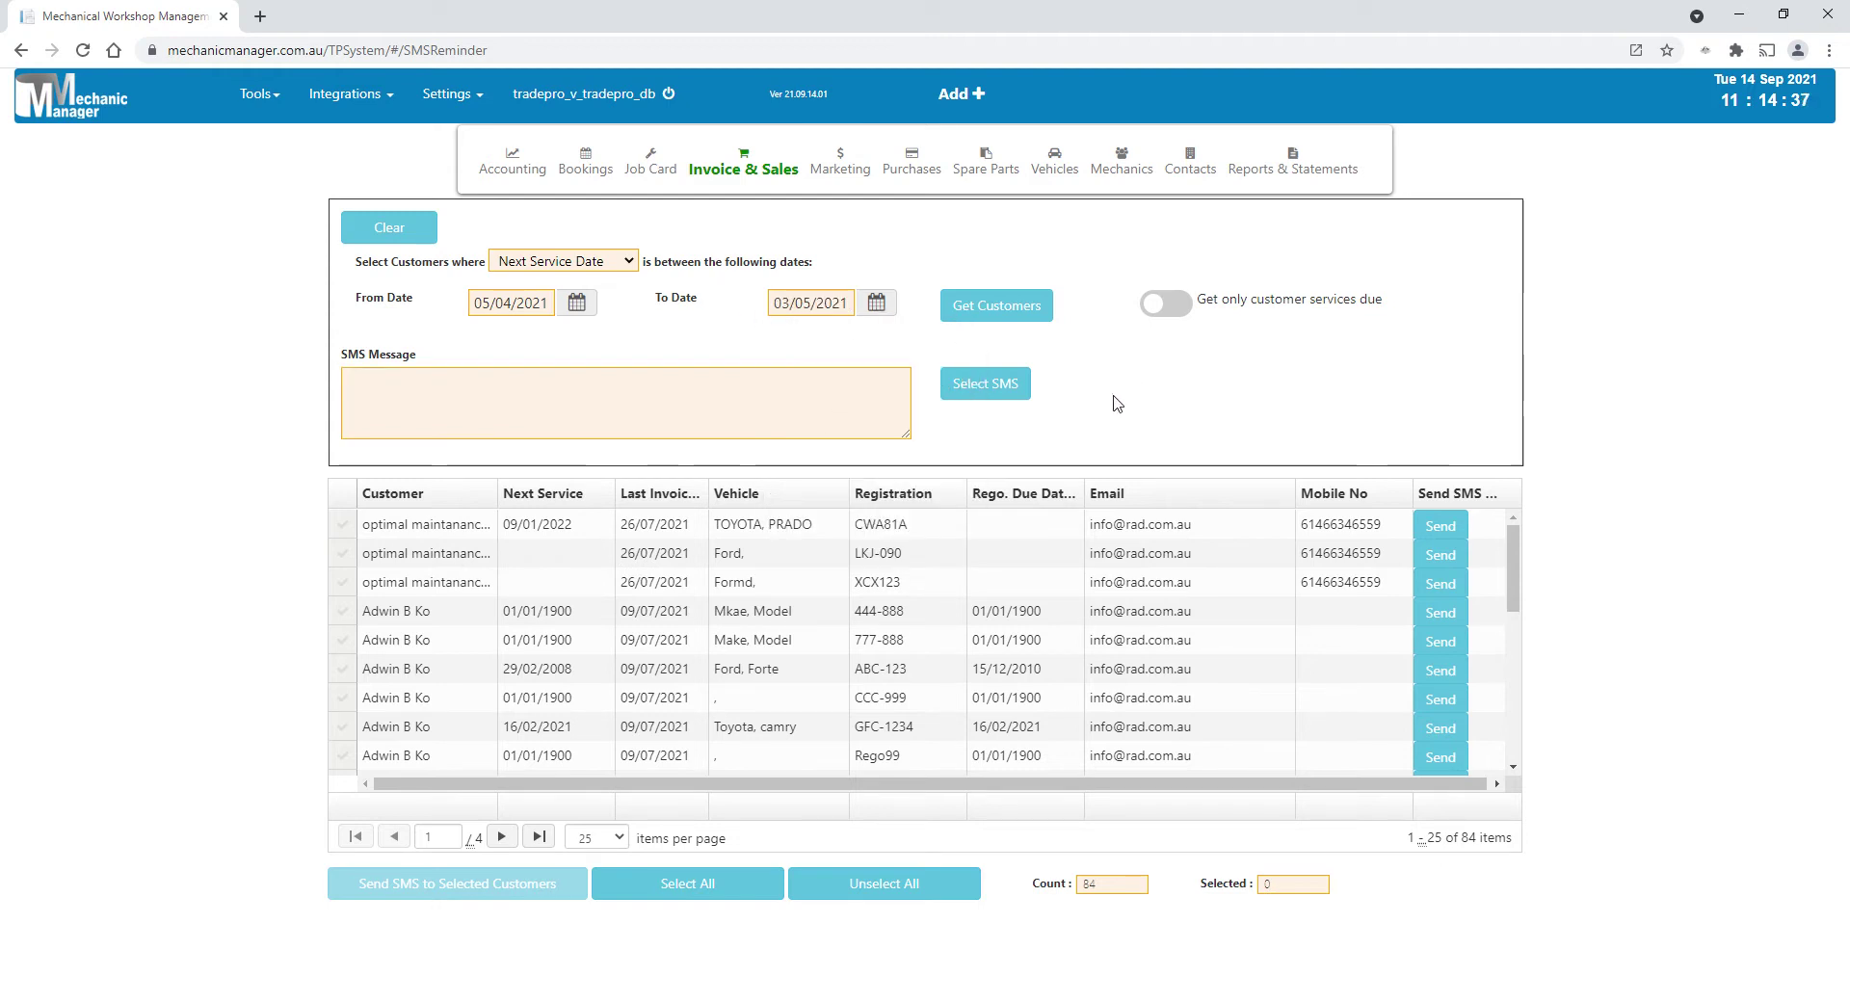
pyautogui.click(1001, 316)
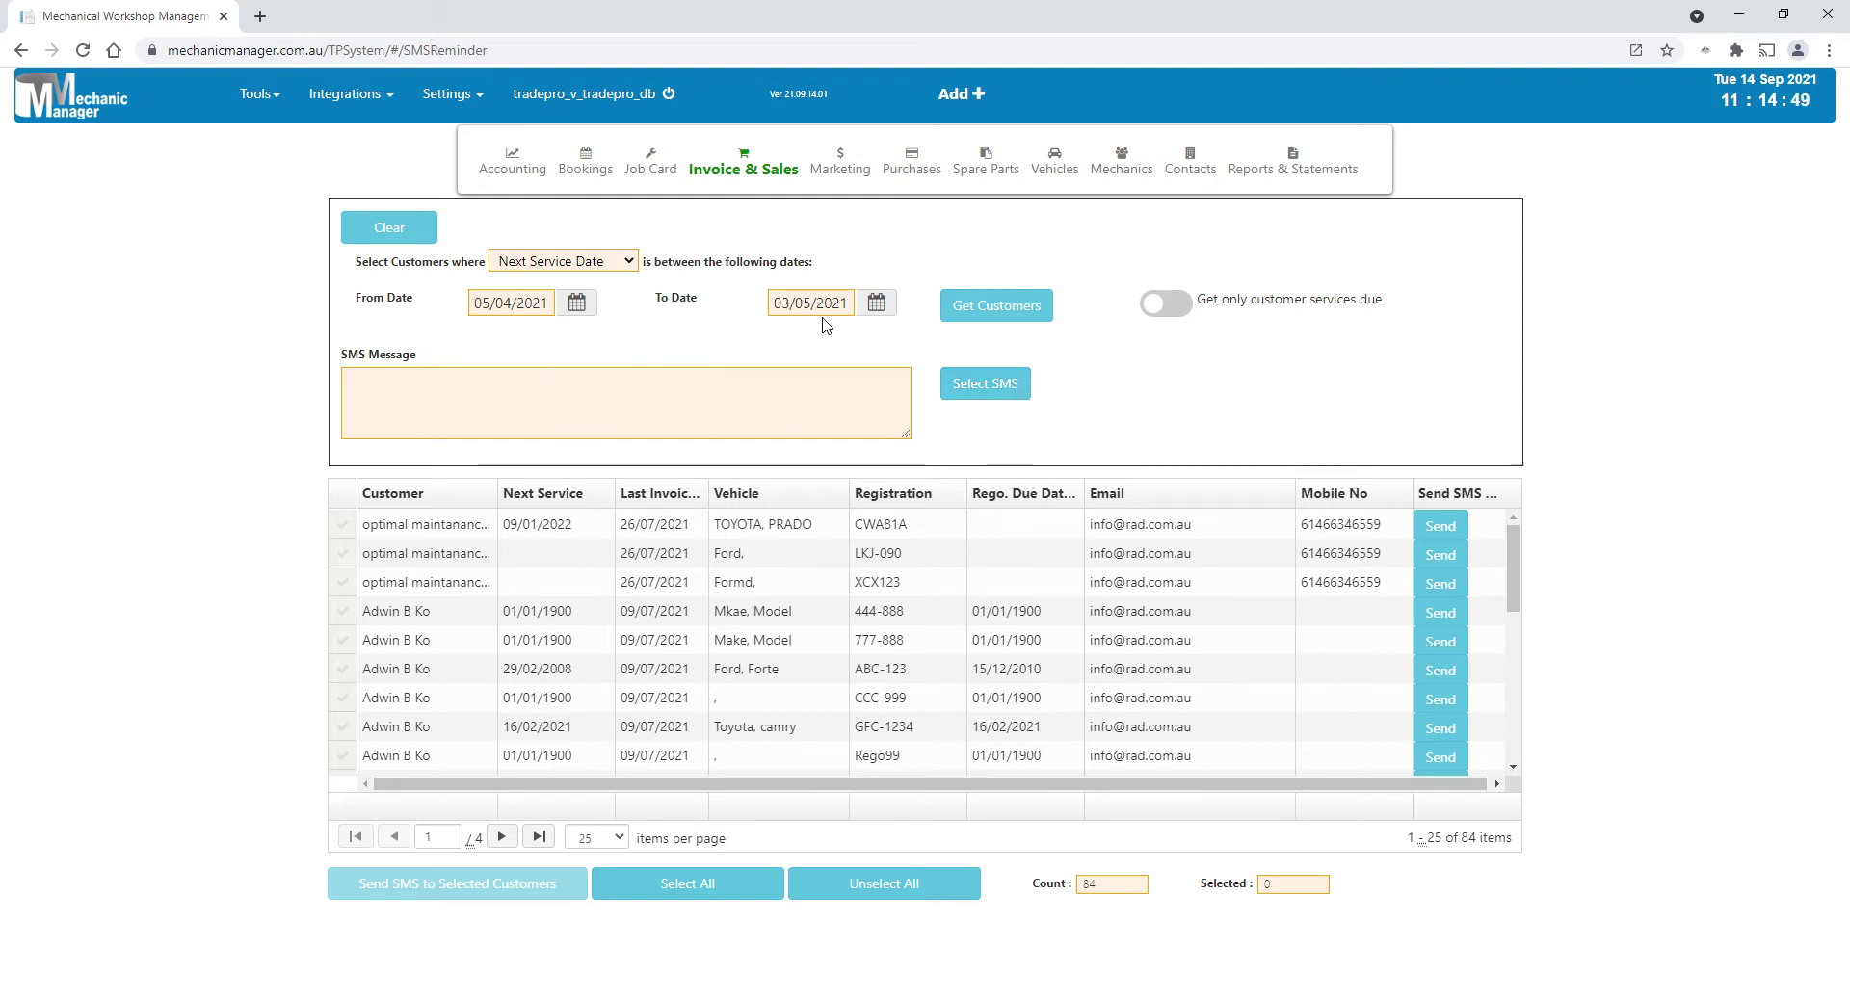
pyautogui.click(993, 308)
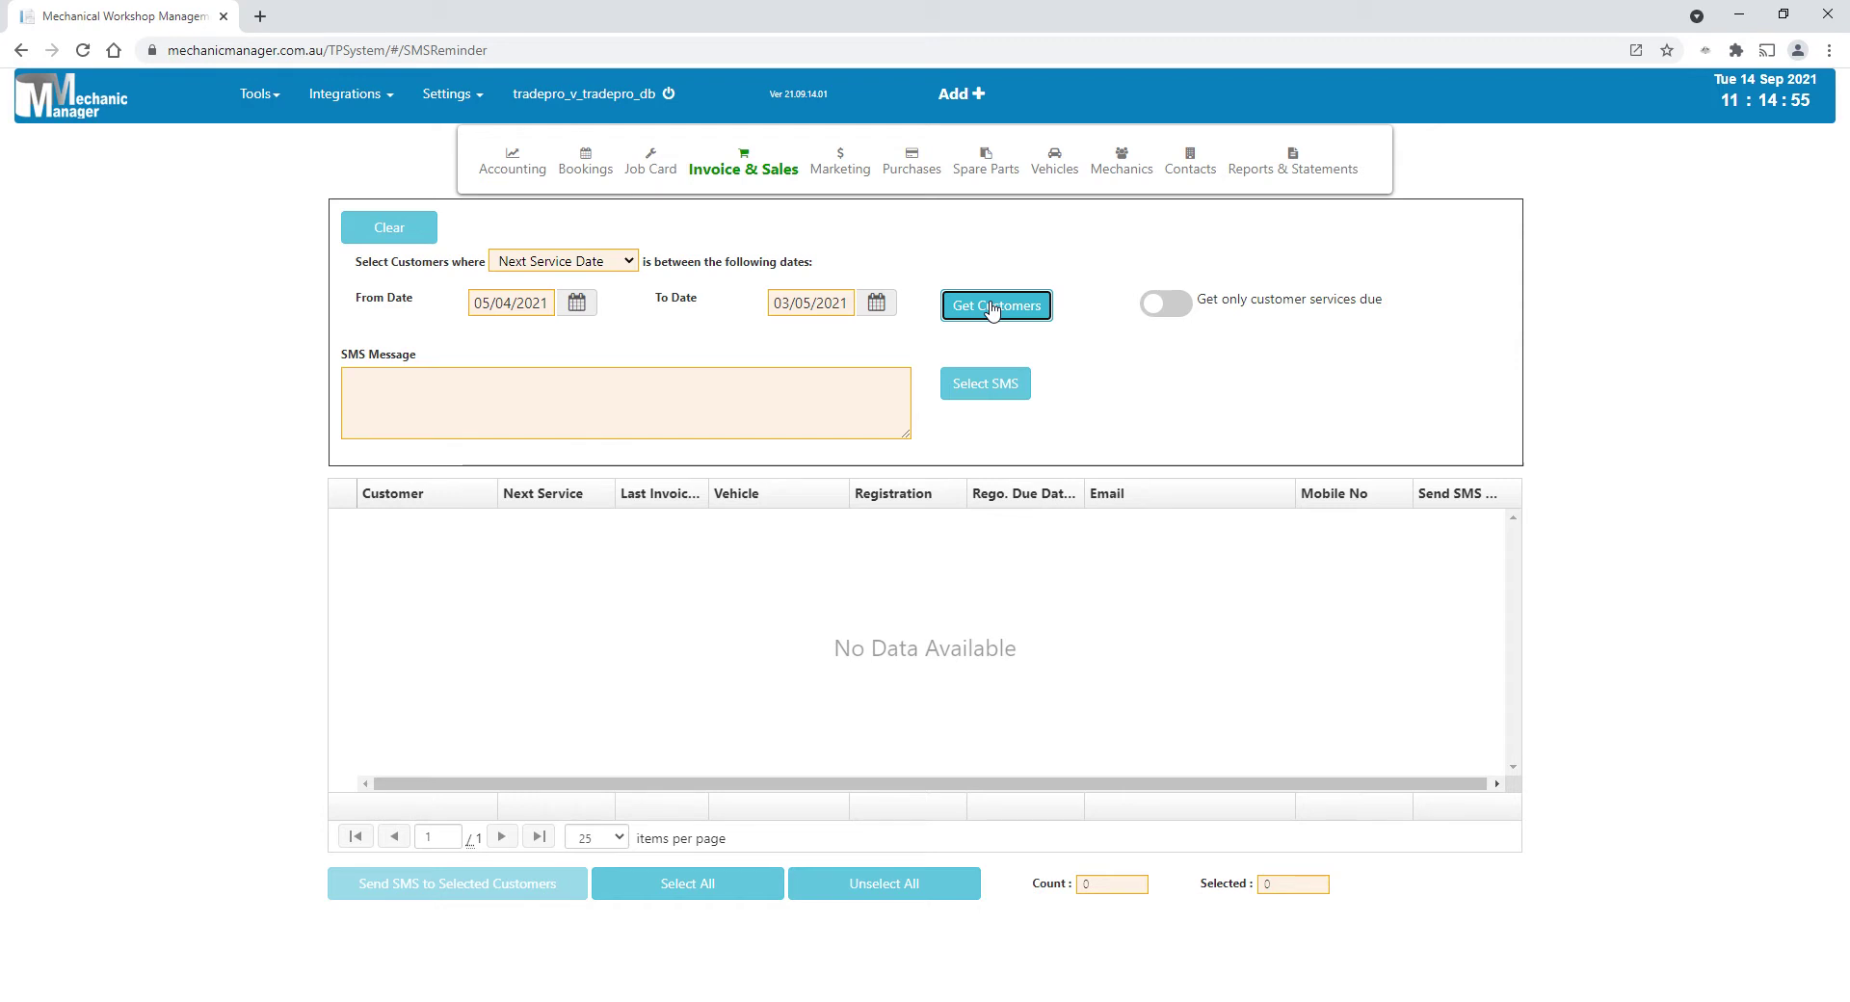
# Step: Clear the From Date and retrieve customers whose next service date falls up to the To Date
pyautogui.click(518, 313)
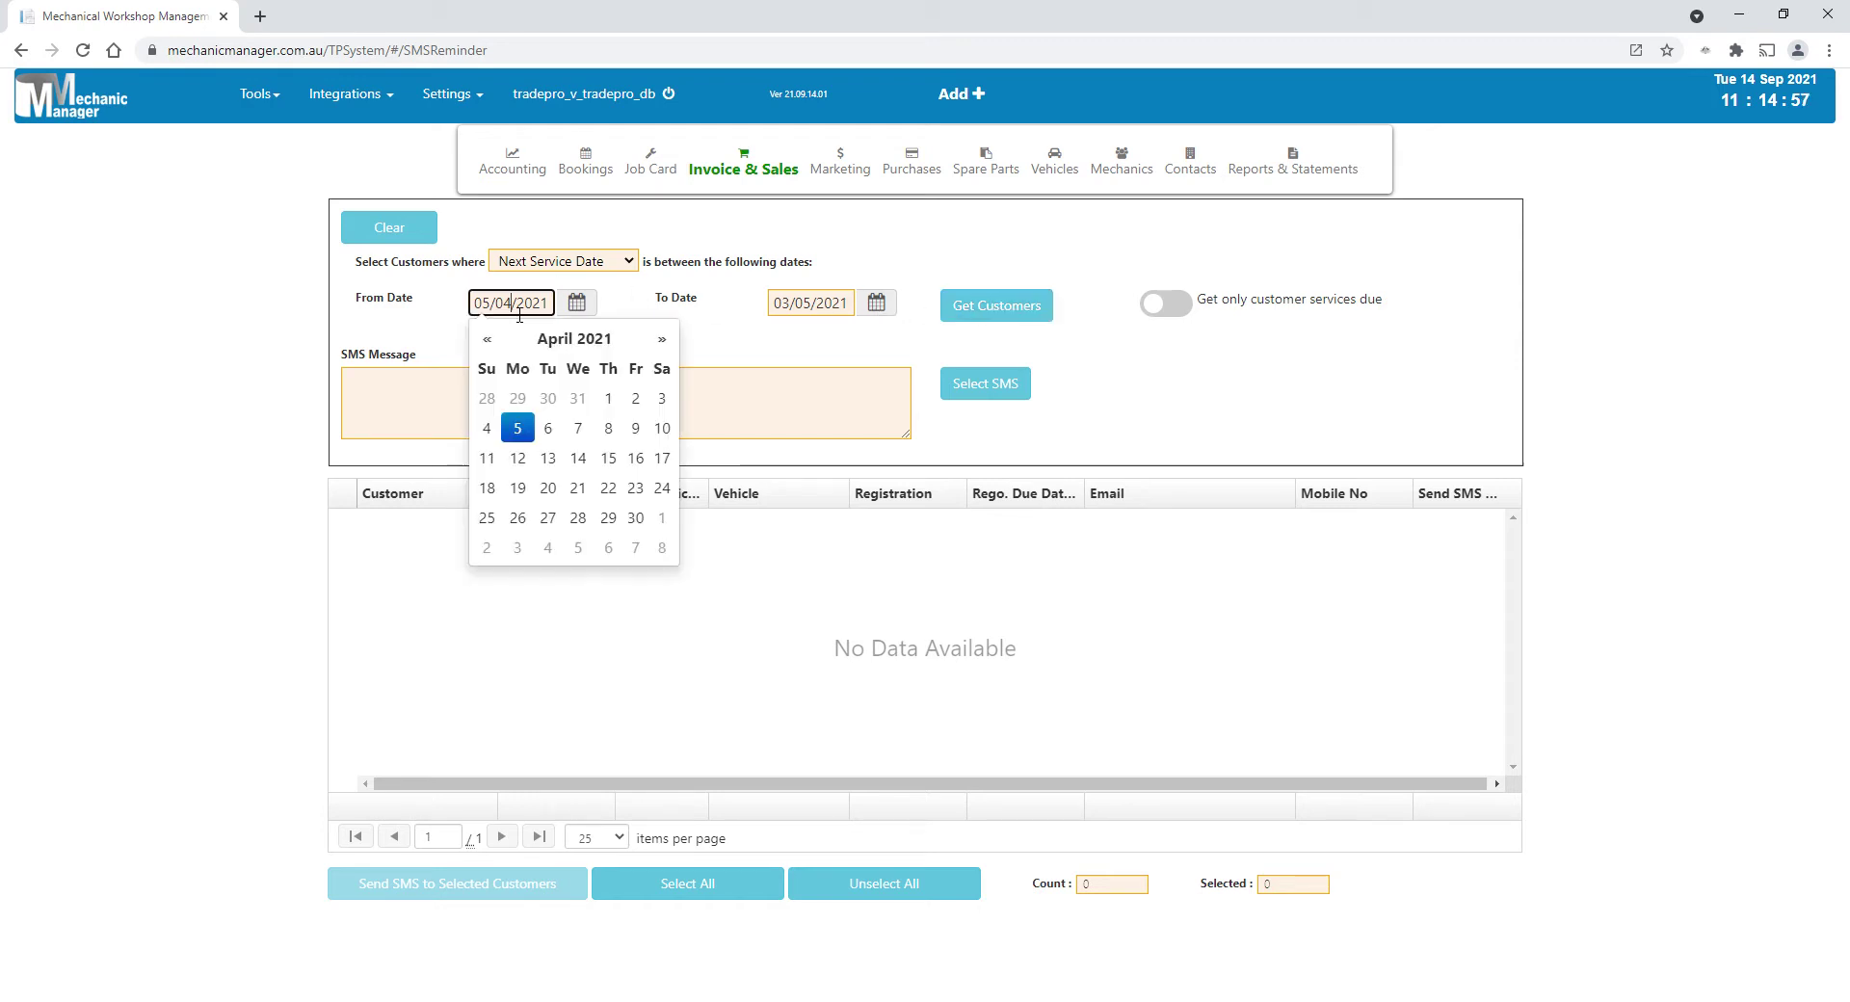
pyautogui.moveTo(556, 306); pyautogui.dragTo(285, 314)
pyautogui.press('BackSpace')
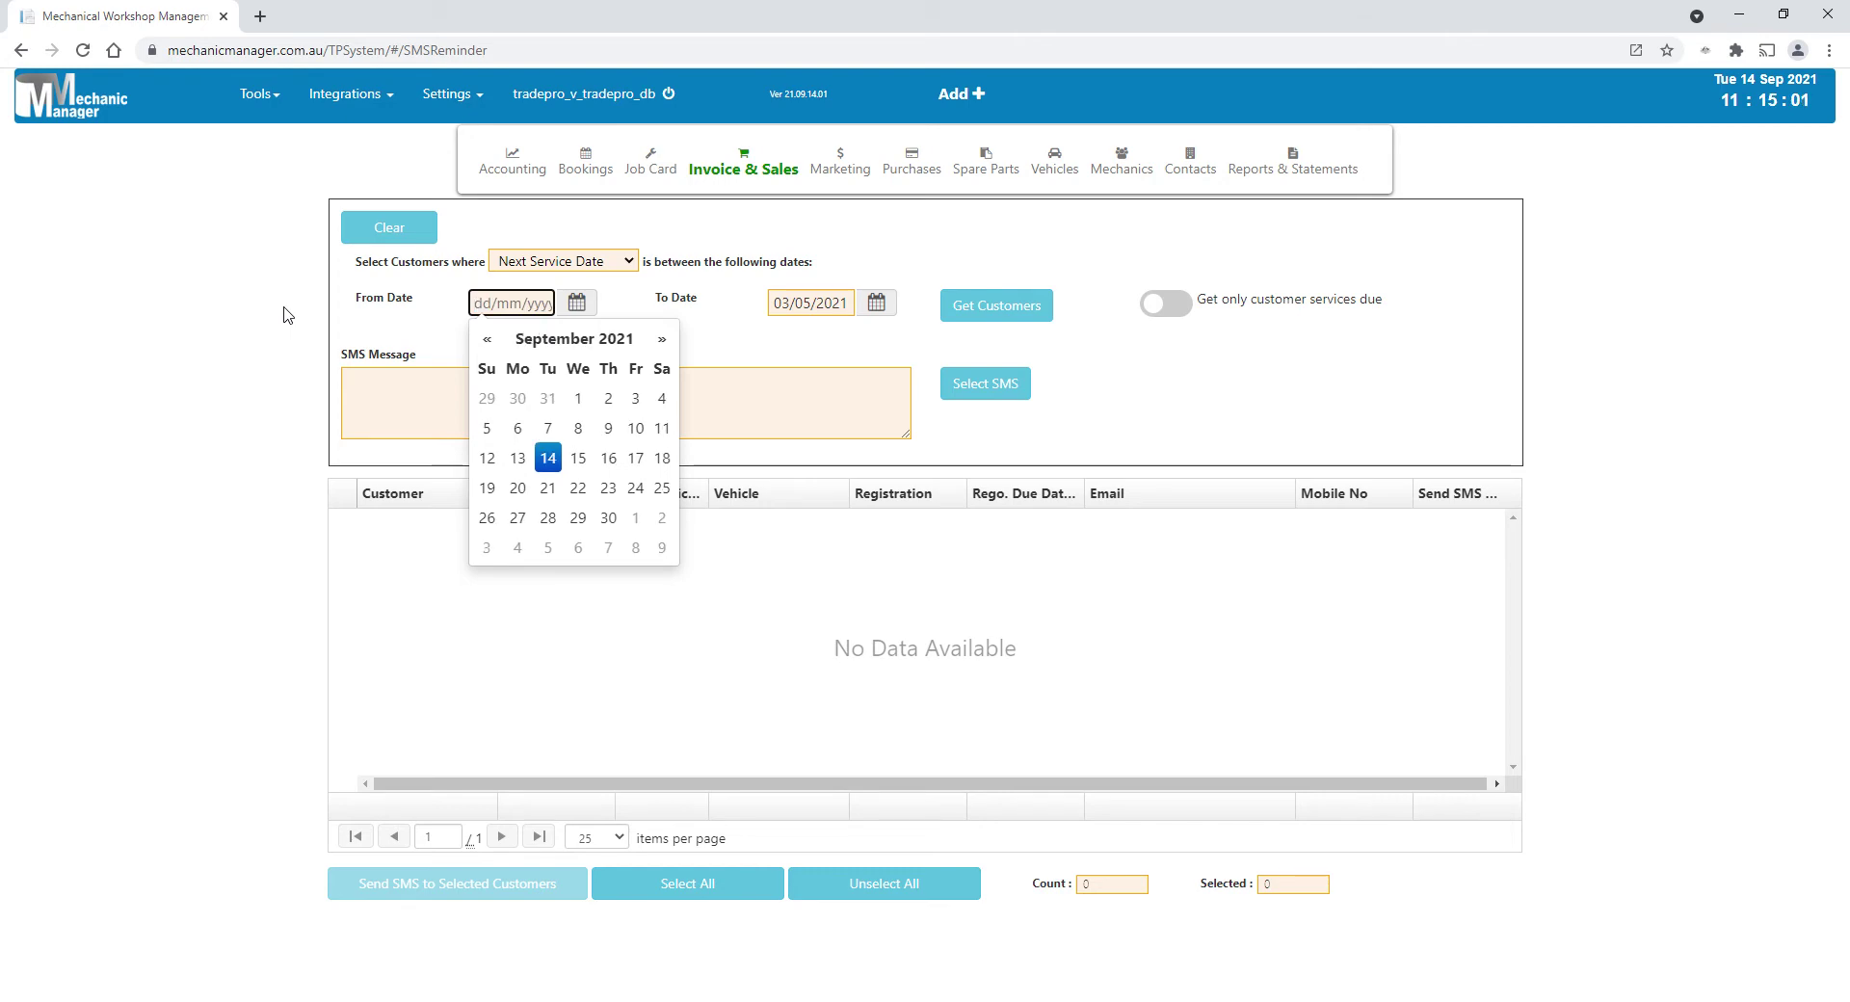
pyautogui.click(1008, 305)
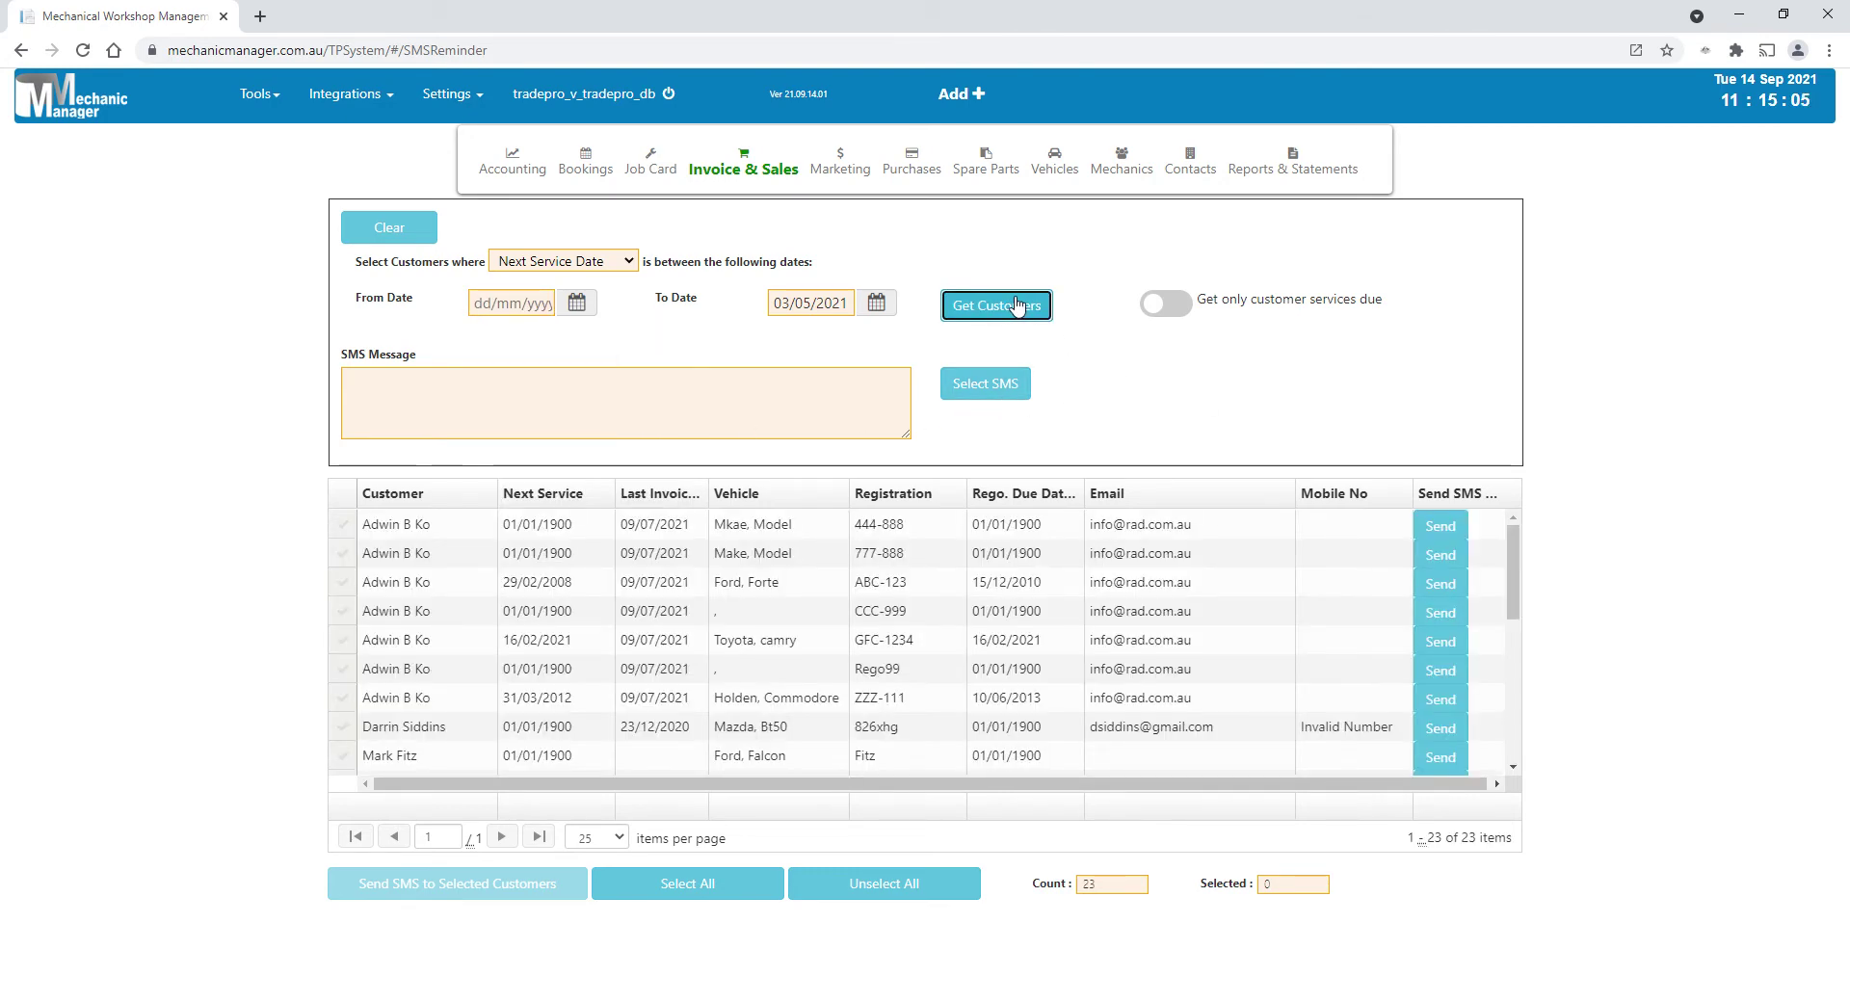
# Step: Select the first and third customer rows for the SMS, and extend the selection to all listed customers
pyautogui.click(343, 525)
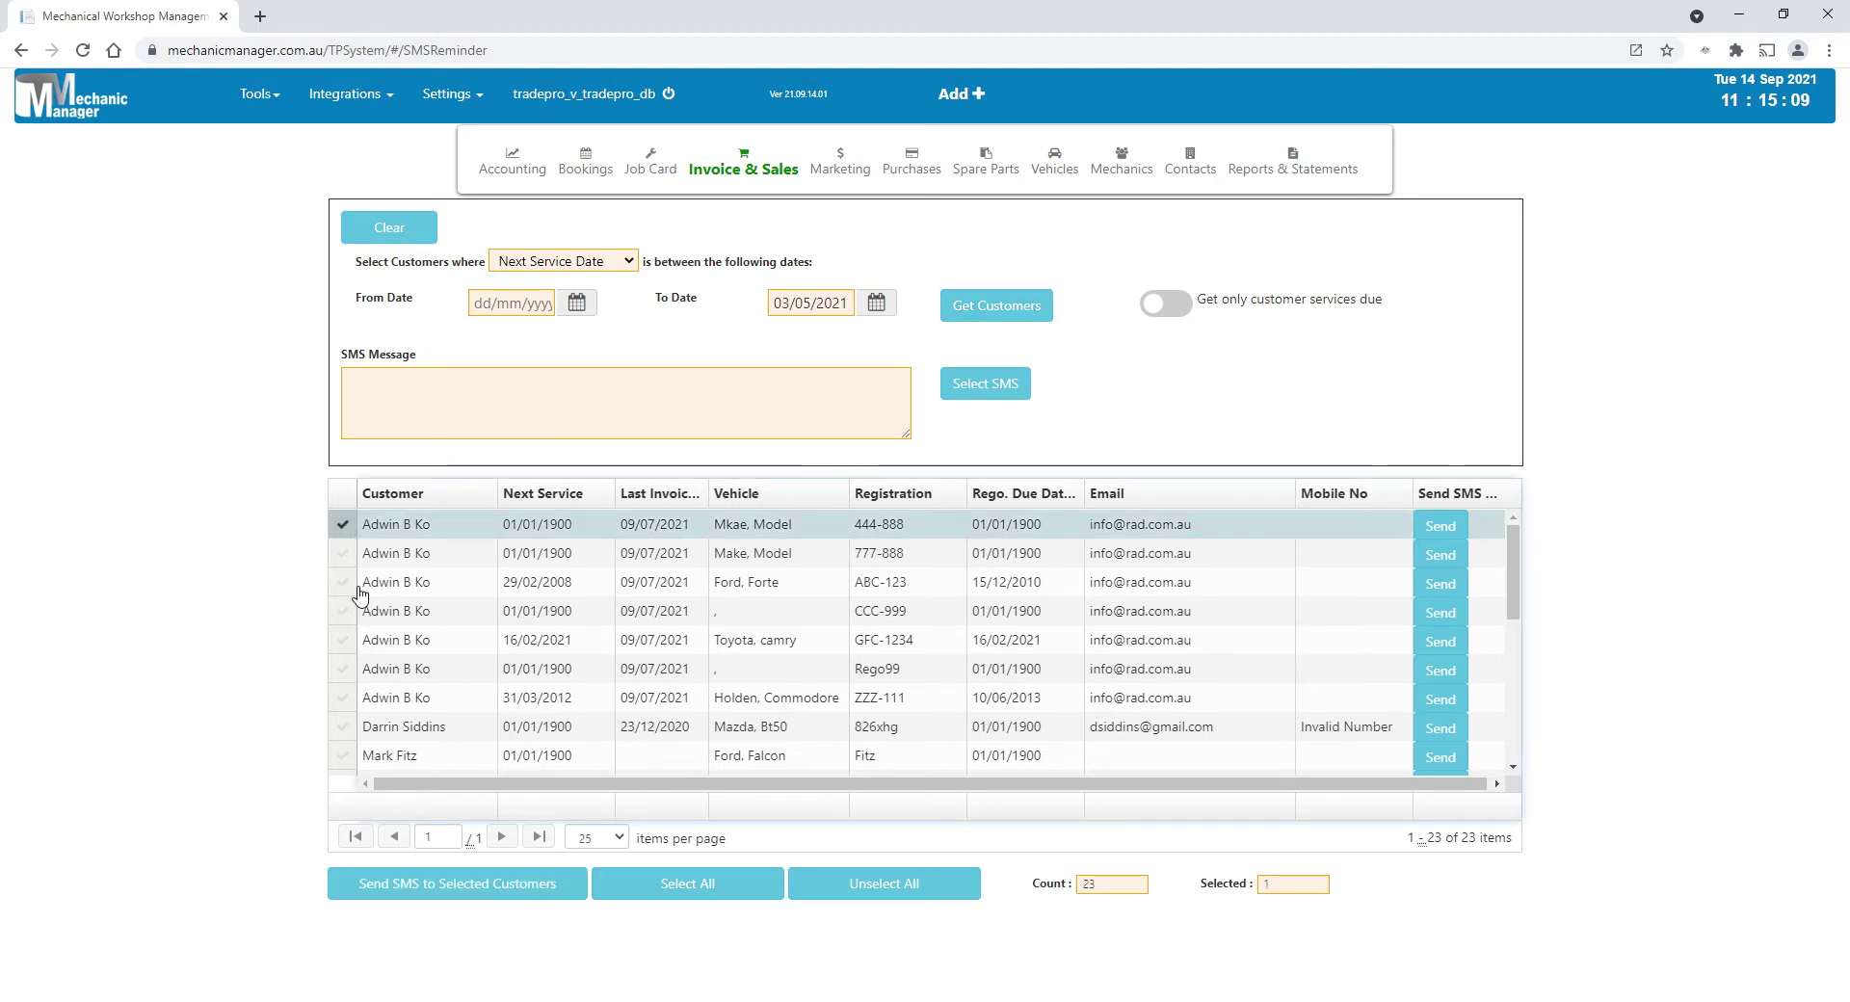
pyautogui.click(343, 583)
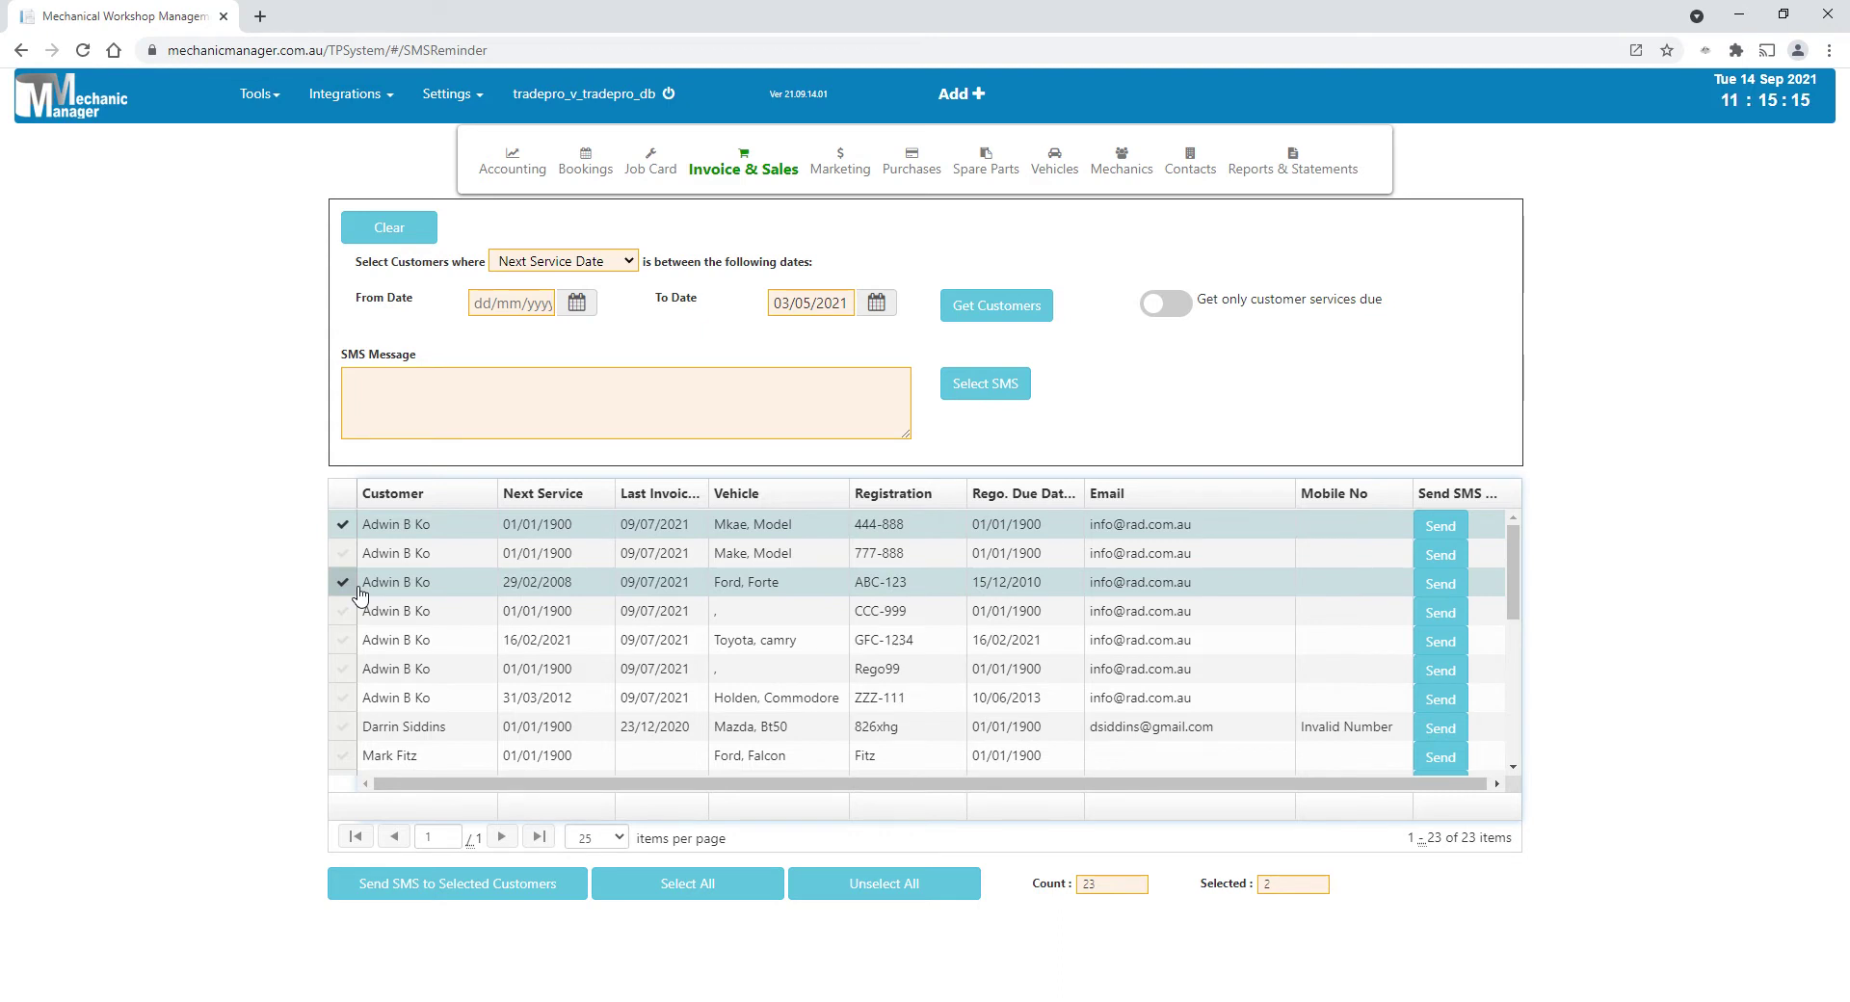
pyautogui.click(741, 883)
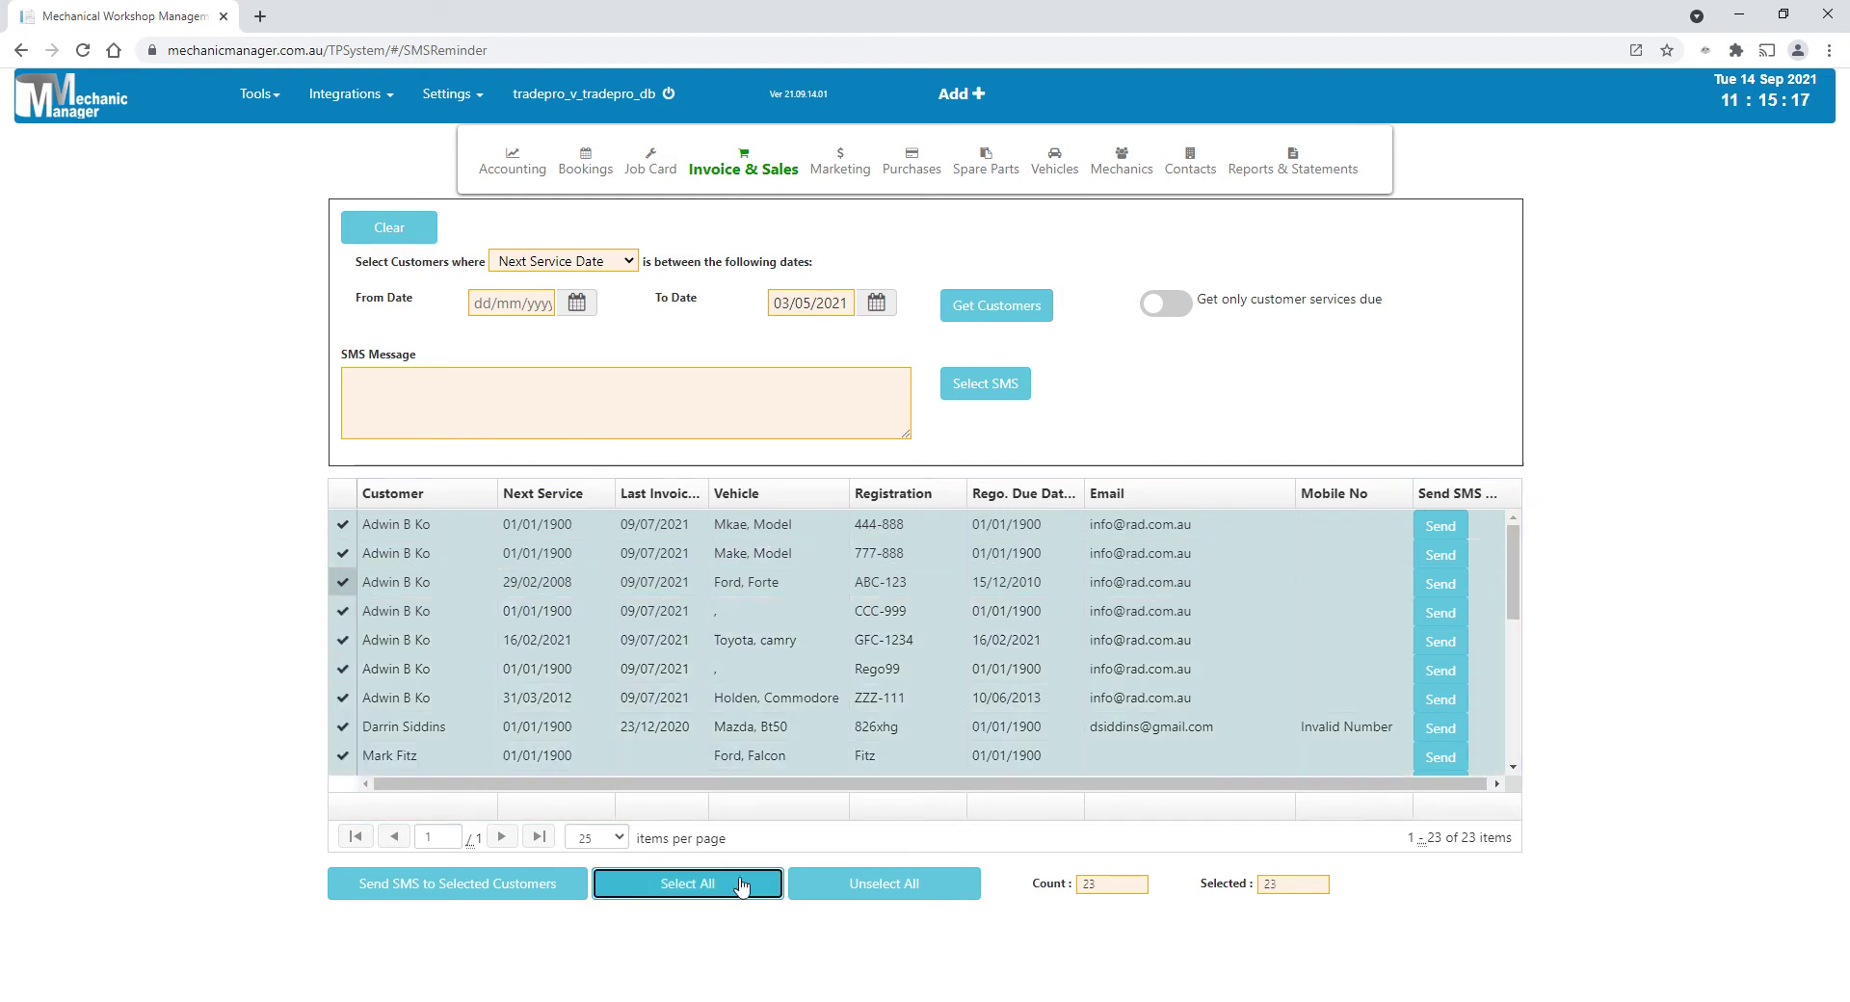
pyautogui.click(577, 304)
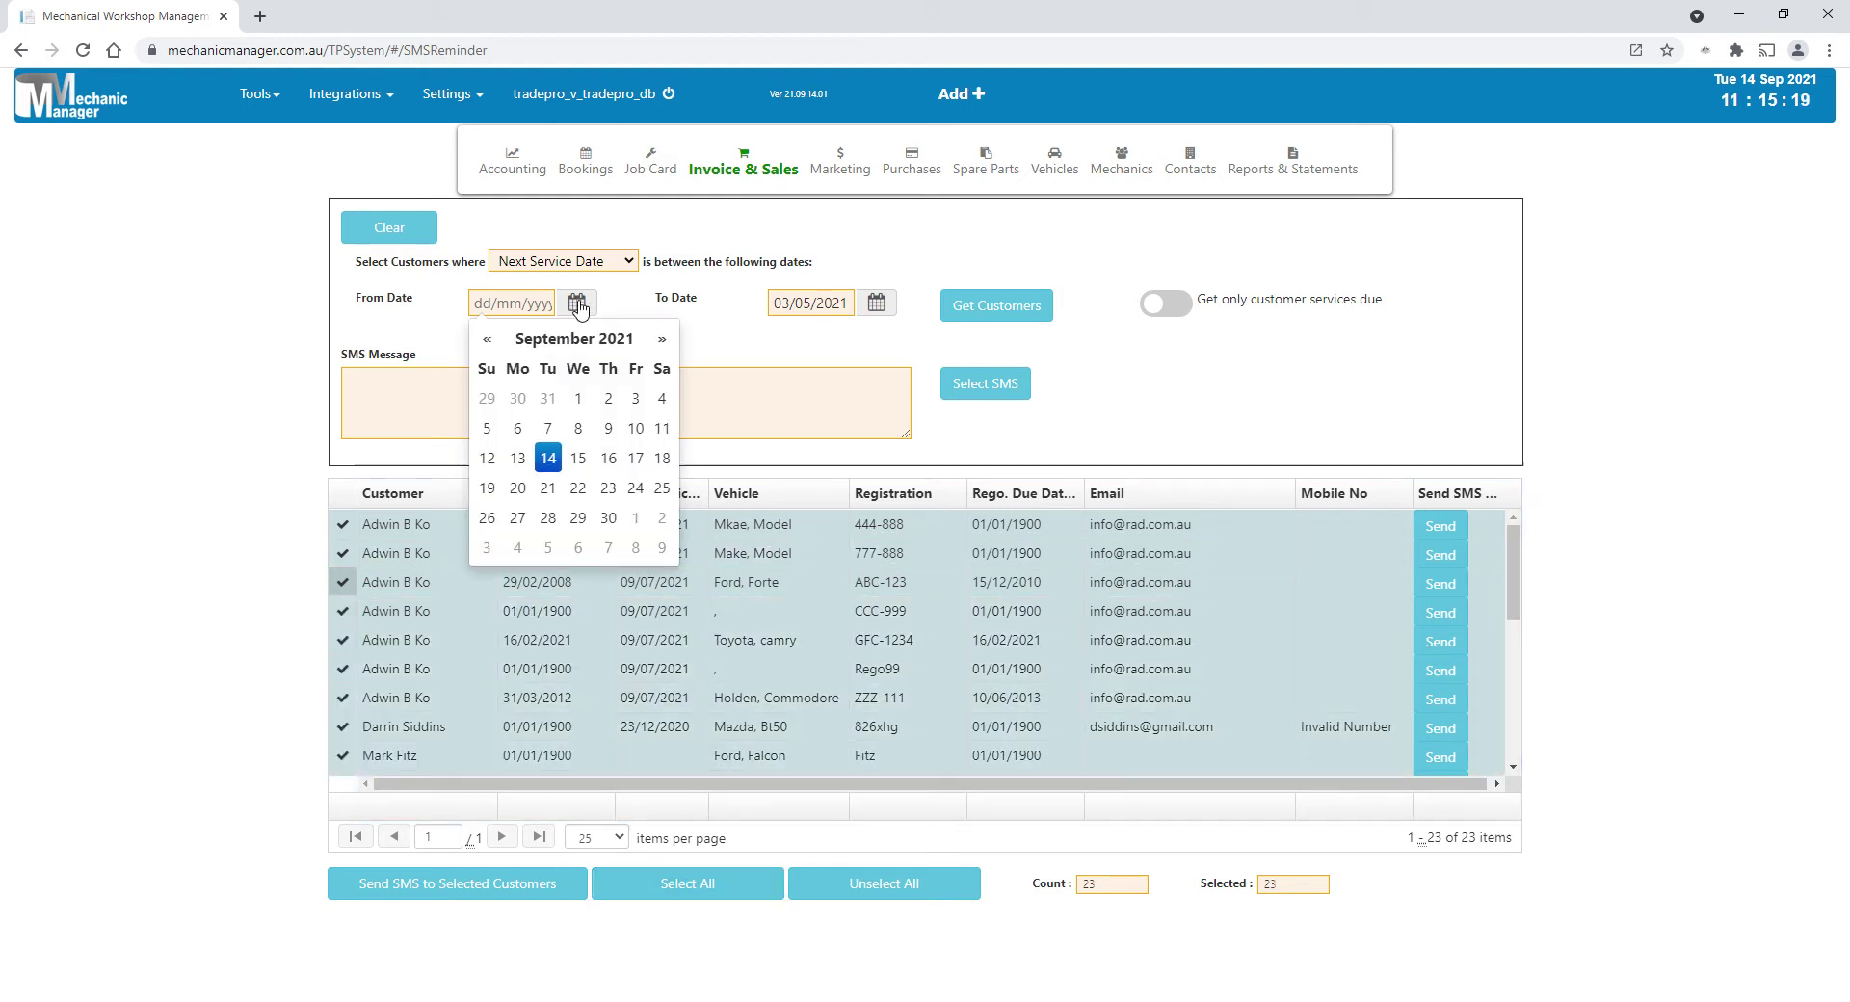
pyautogui.click(718, 327)
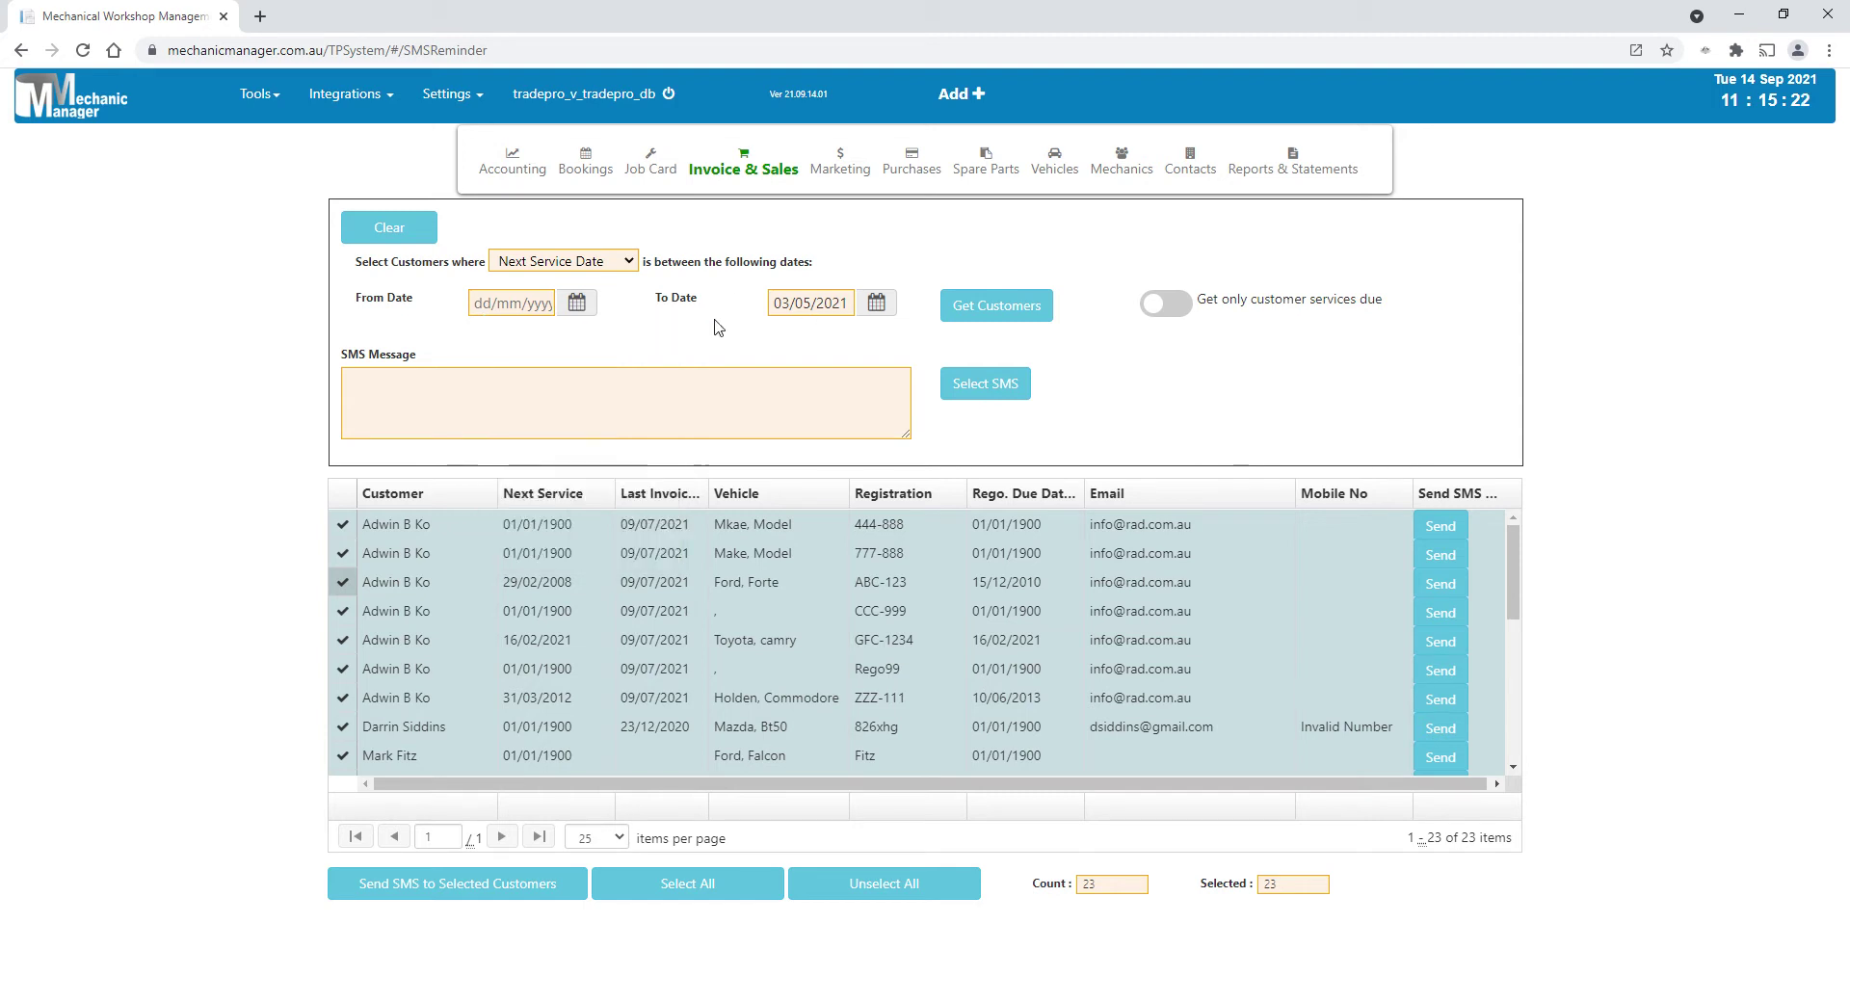
pyautogui.click(602, 267)
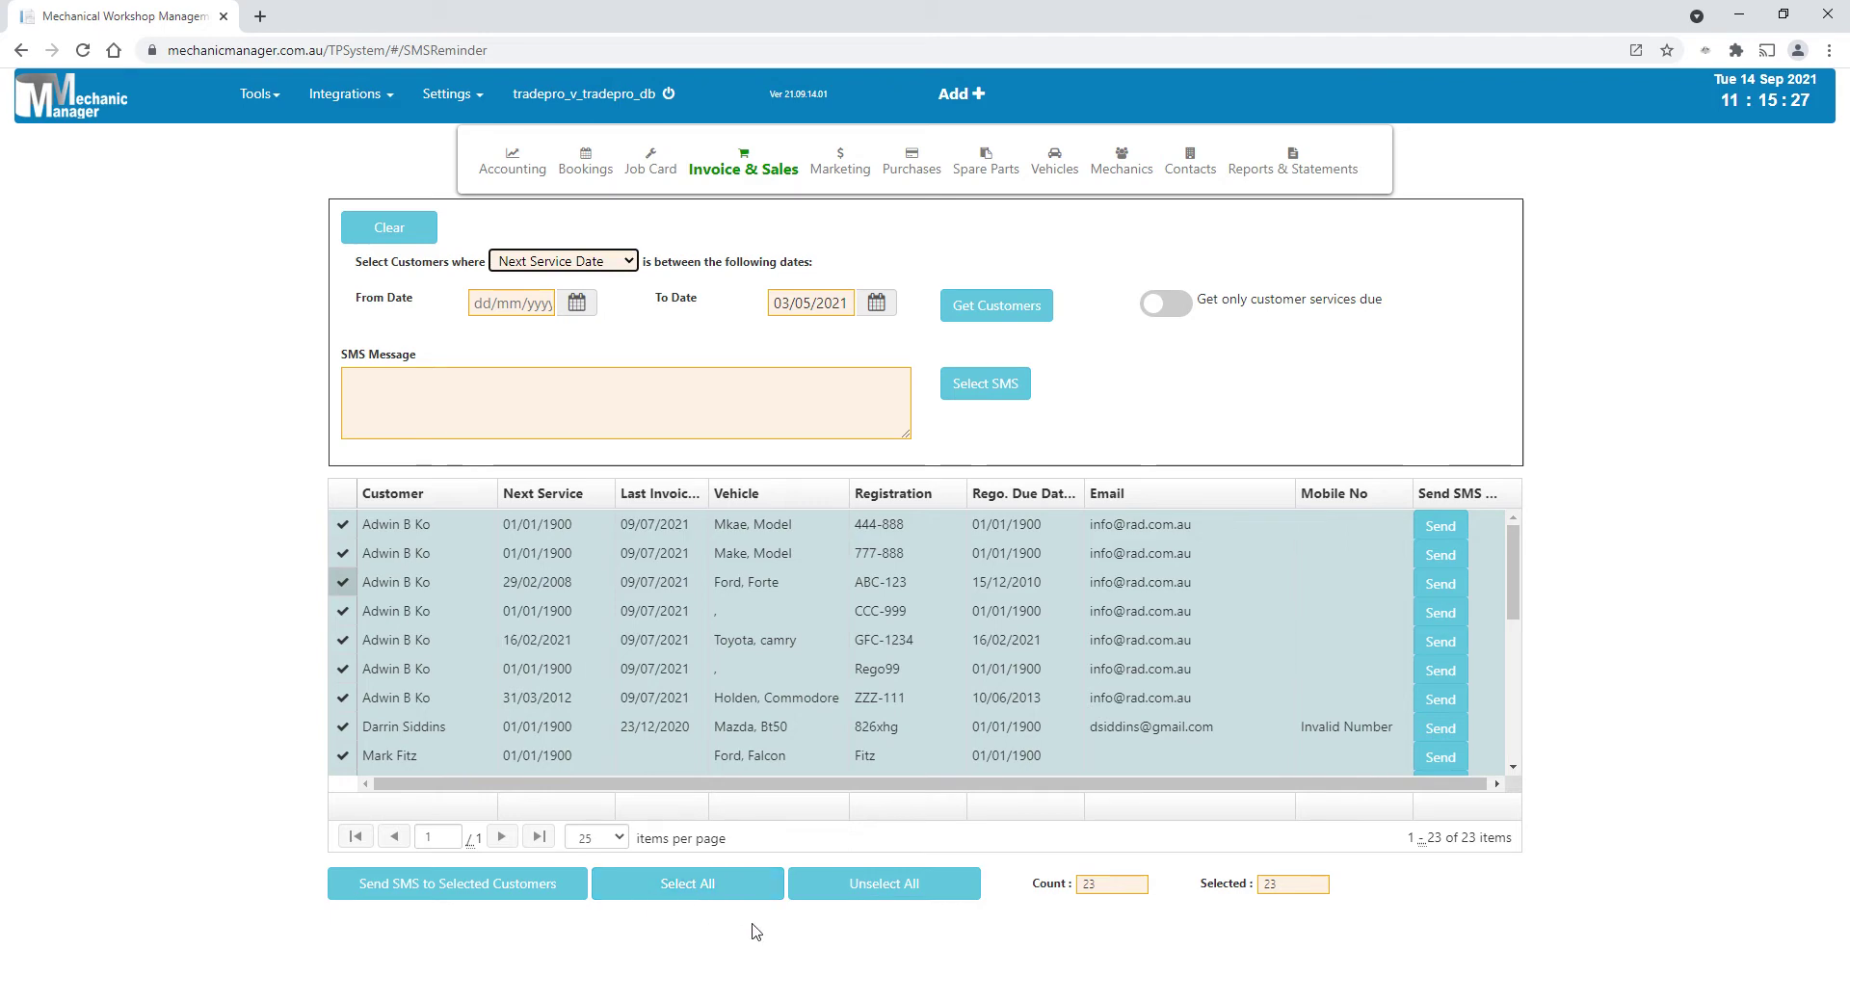
# Step: Fill the SMS message with the saved comment "Please call again" and append a string of extra "s" characters
pyautogui.click(1028, 387)
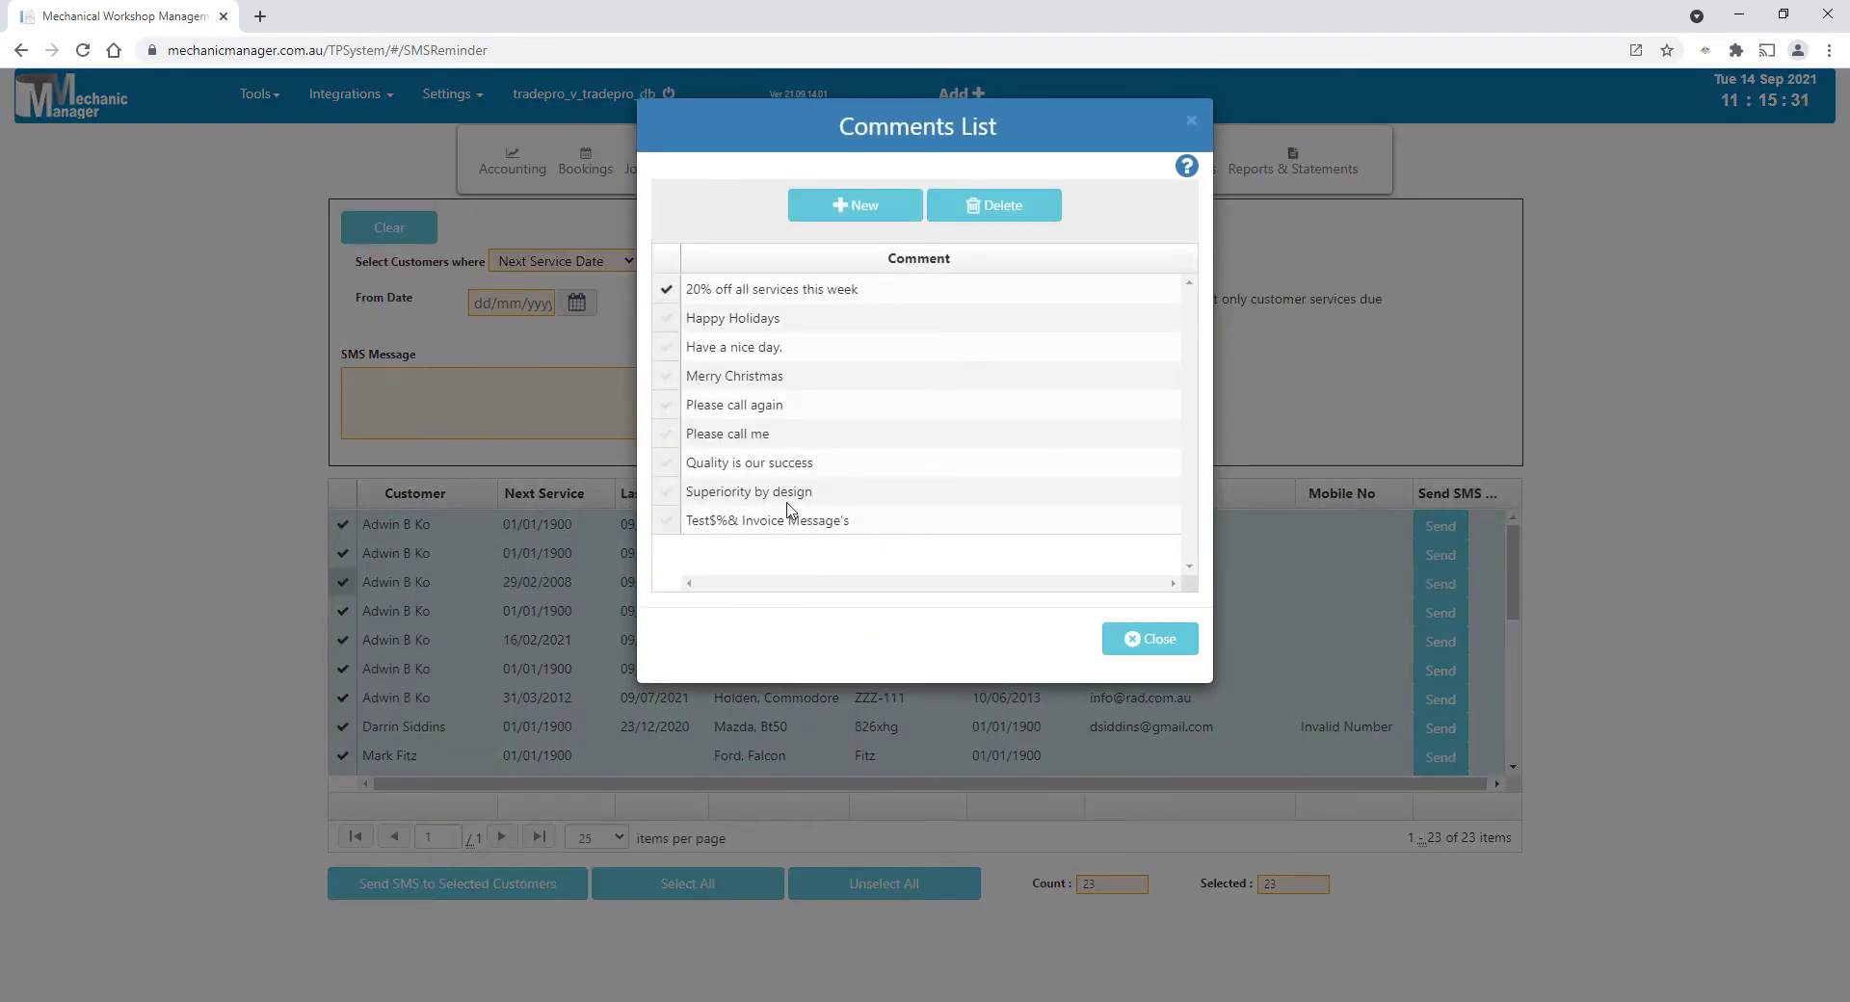
pyautogui.click(758, 407)
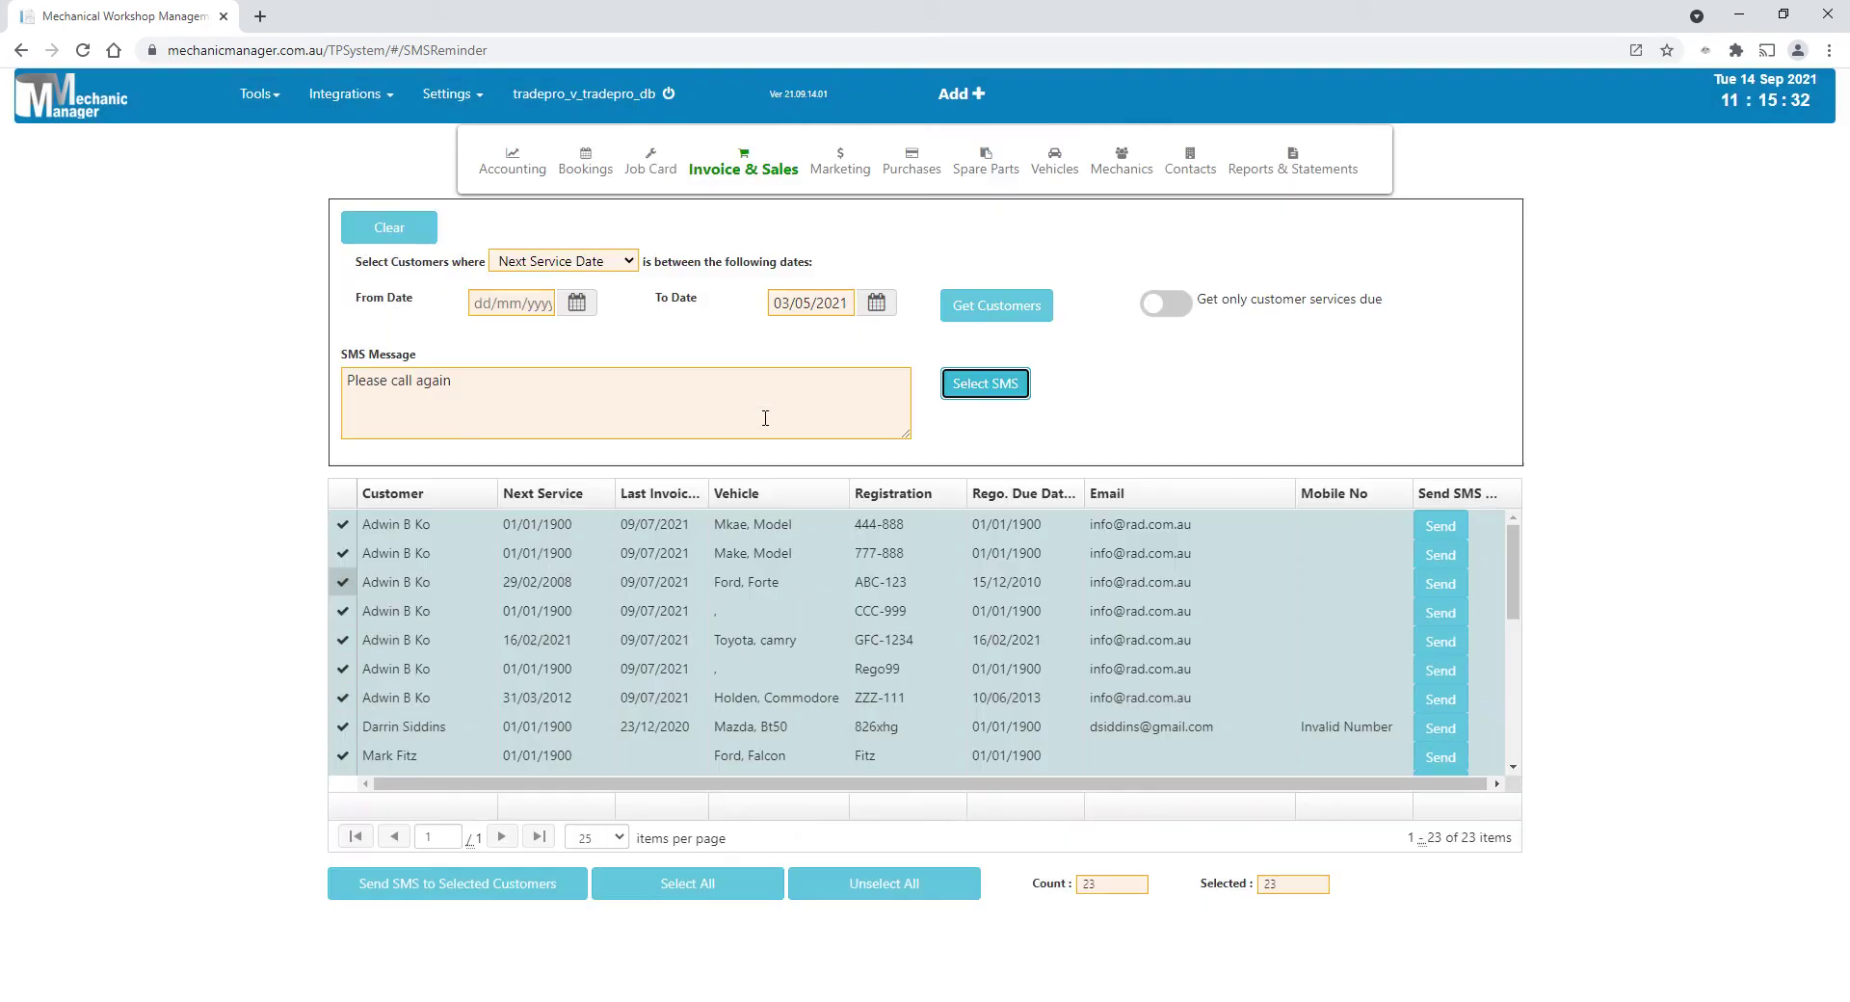
pyautogui.click(502, 387)
pyautogui.write('sssssssssss')
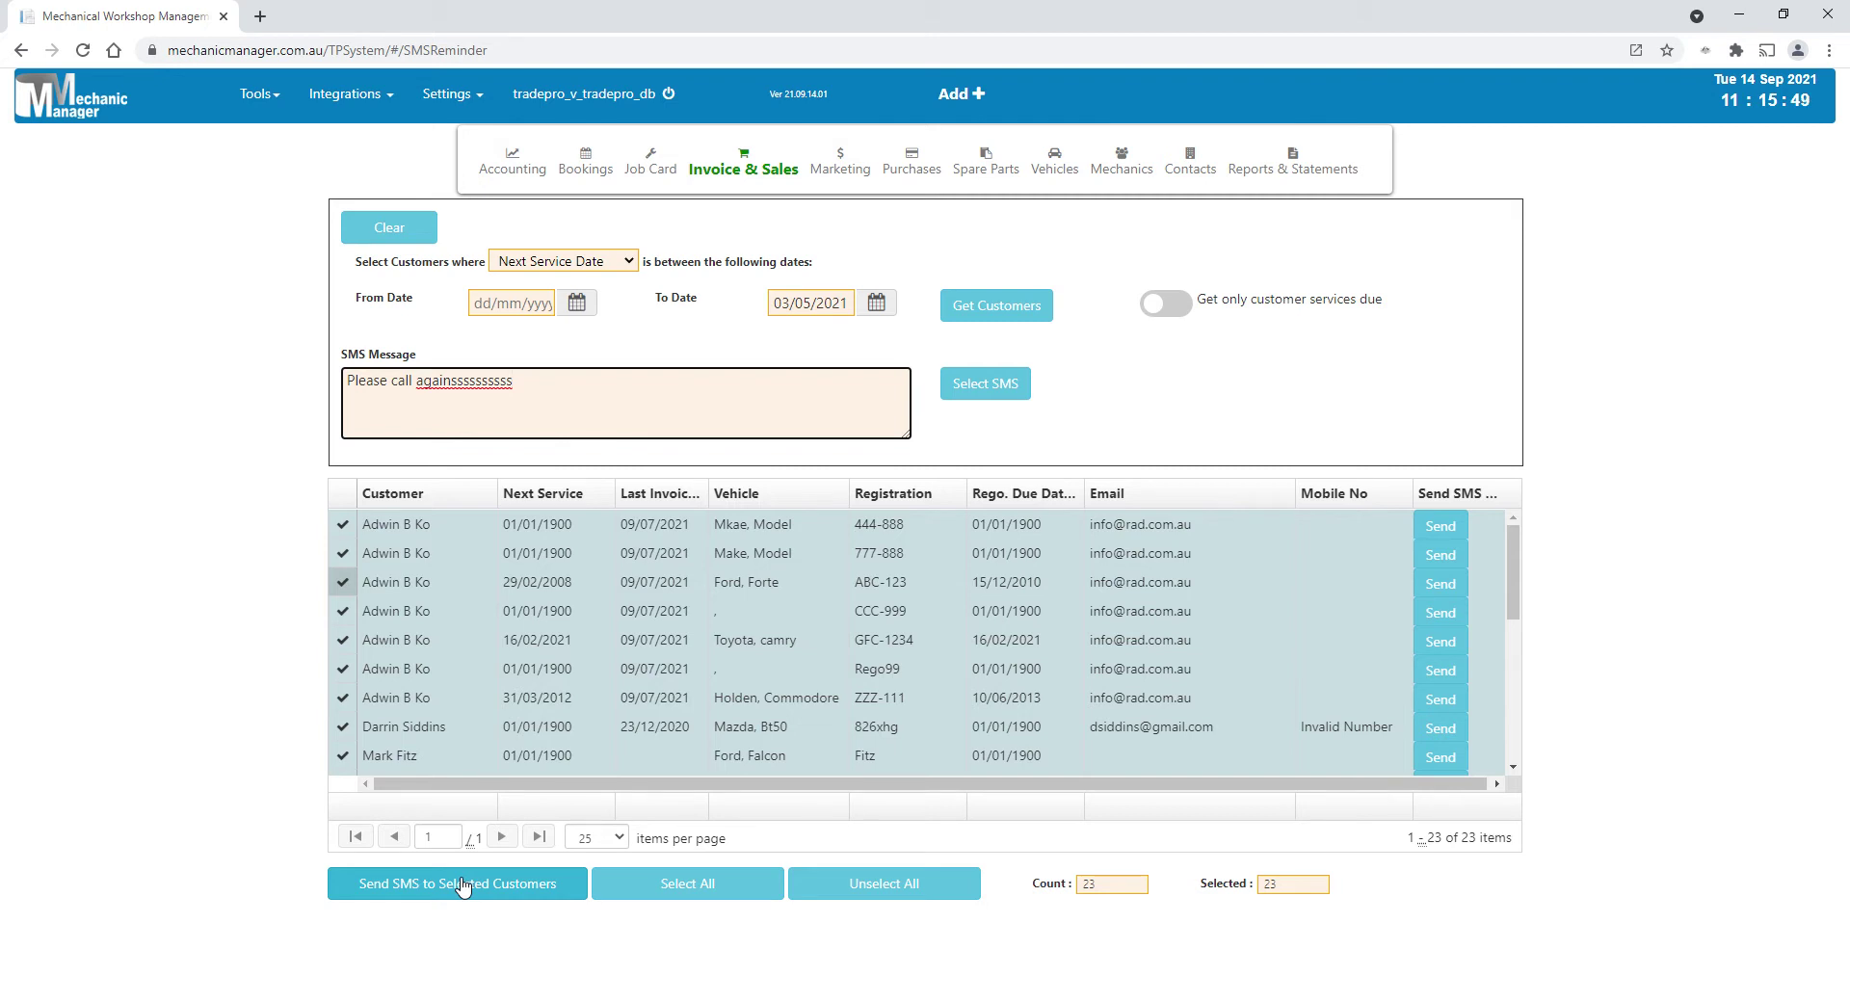
# Step: Open the bookings diary to view its calendar for September 2021
pyautogui.moveTo(915, 180)
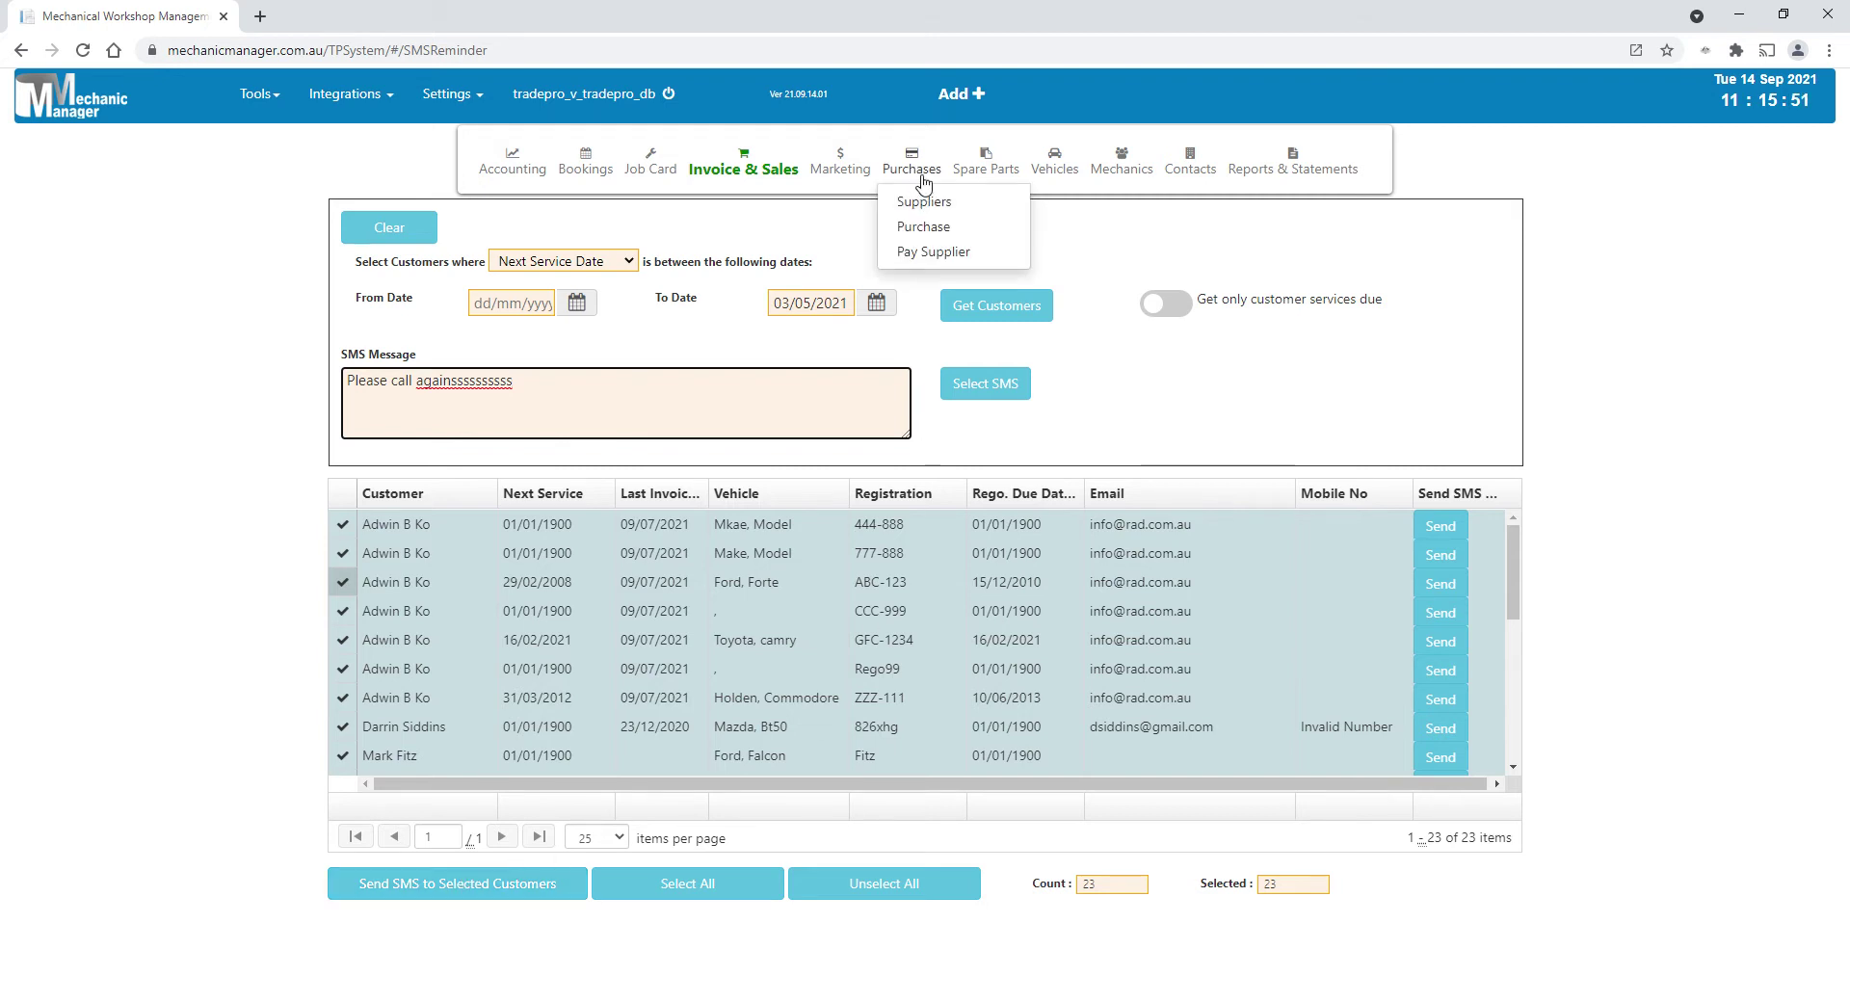
pyautogui.moveTo(838, 166)
pyautogui.moveTo(857, 201)
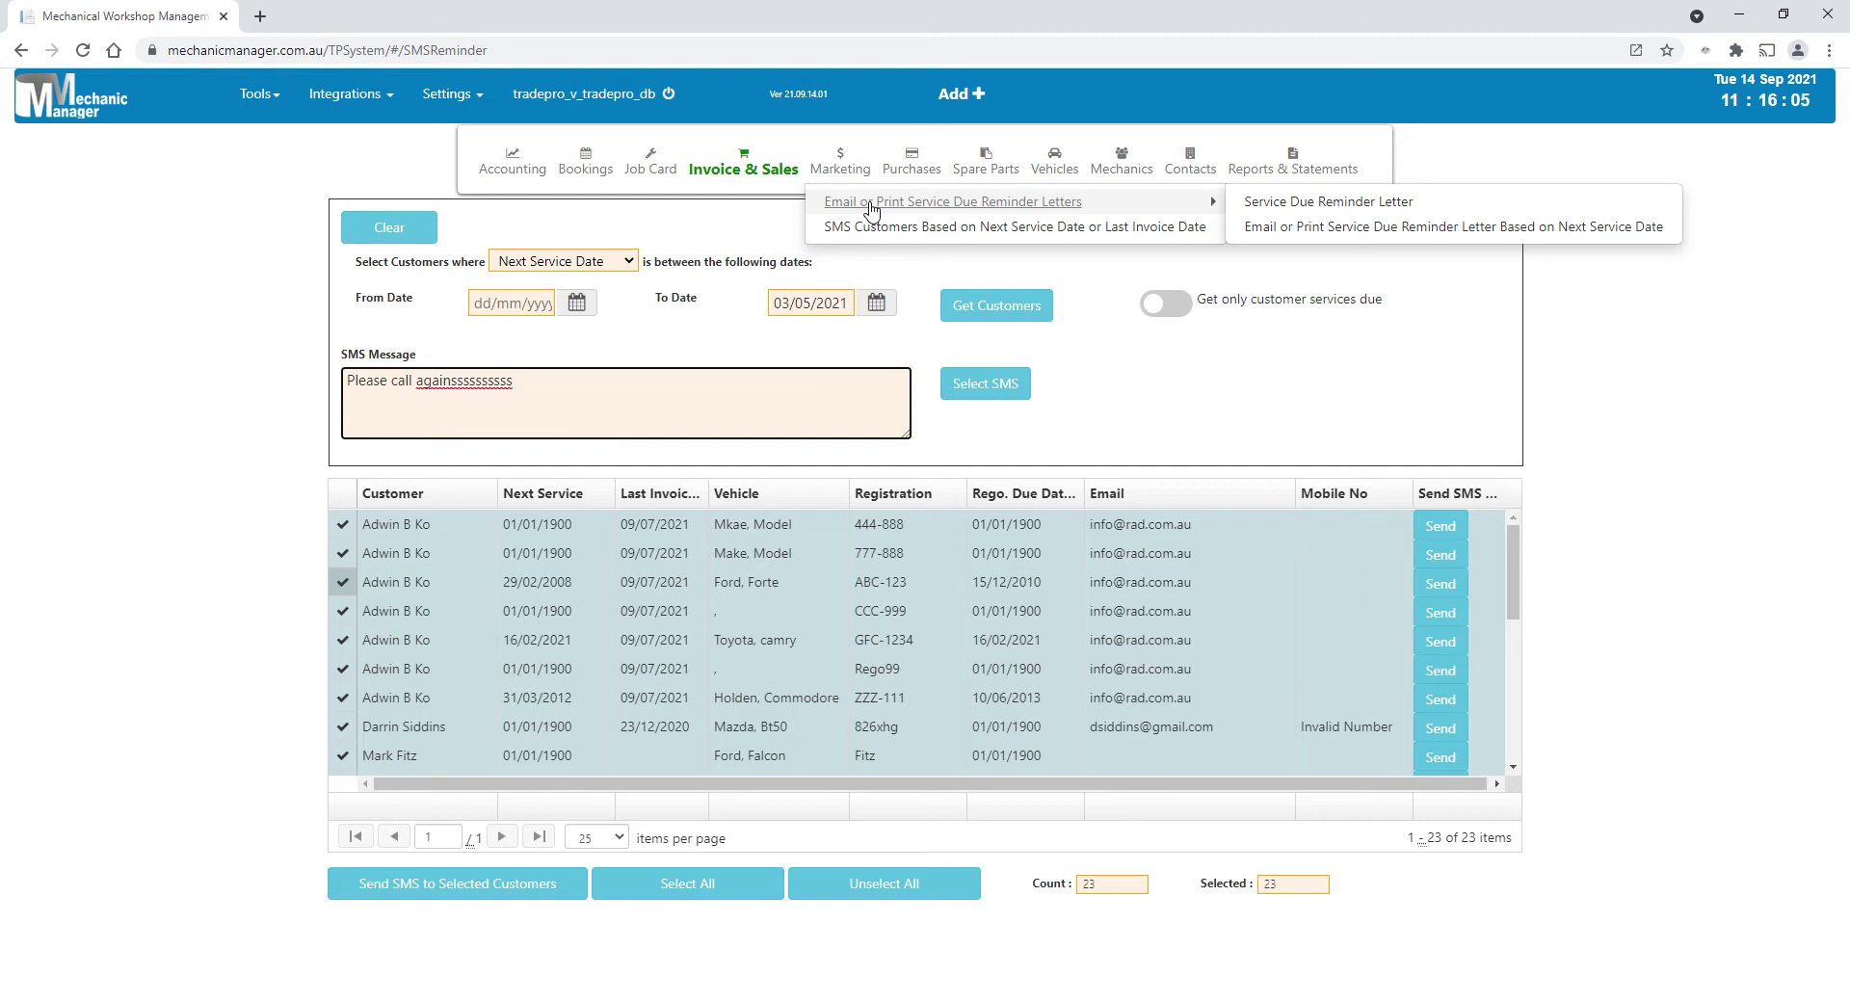
pyautogui.moveTo(585, 171)
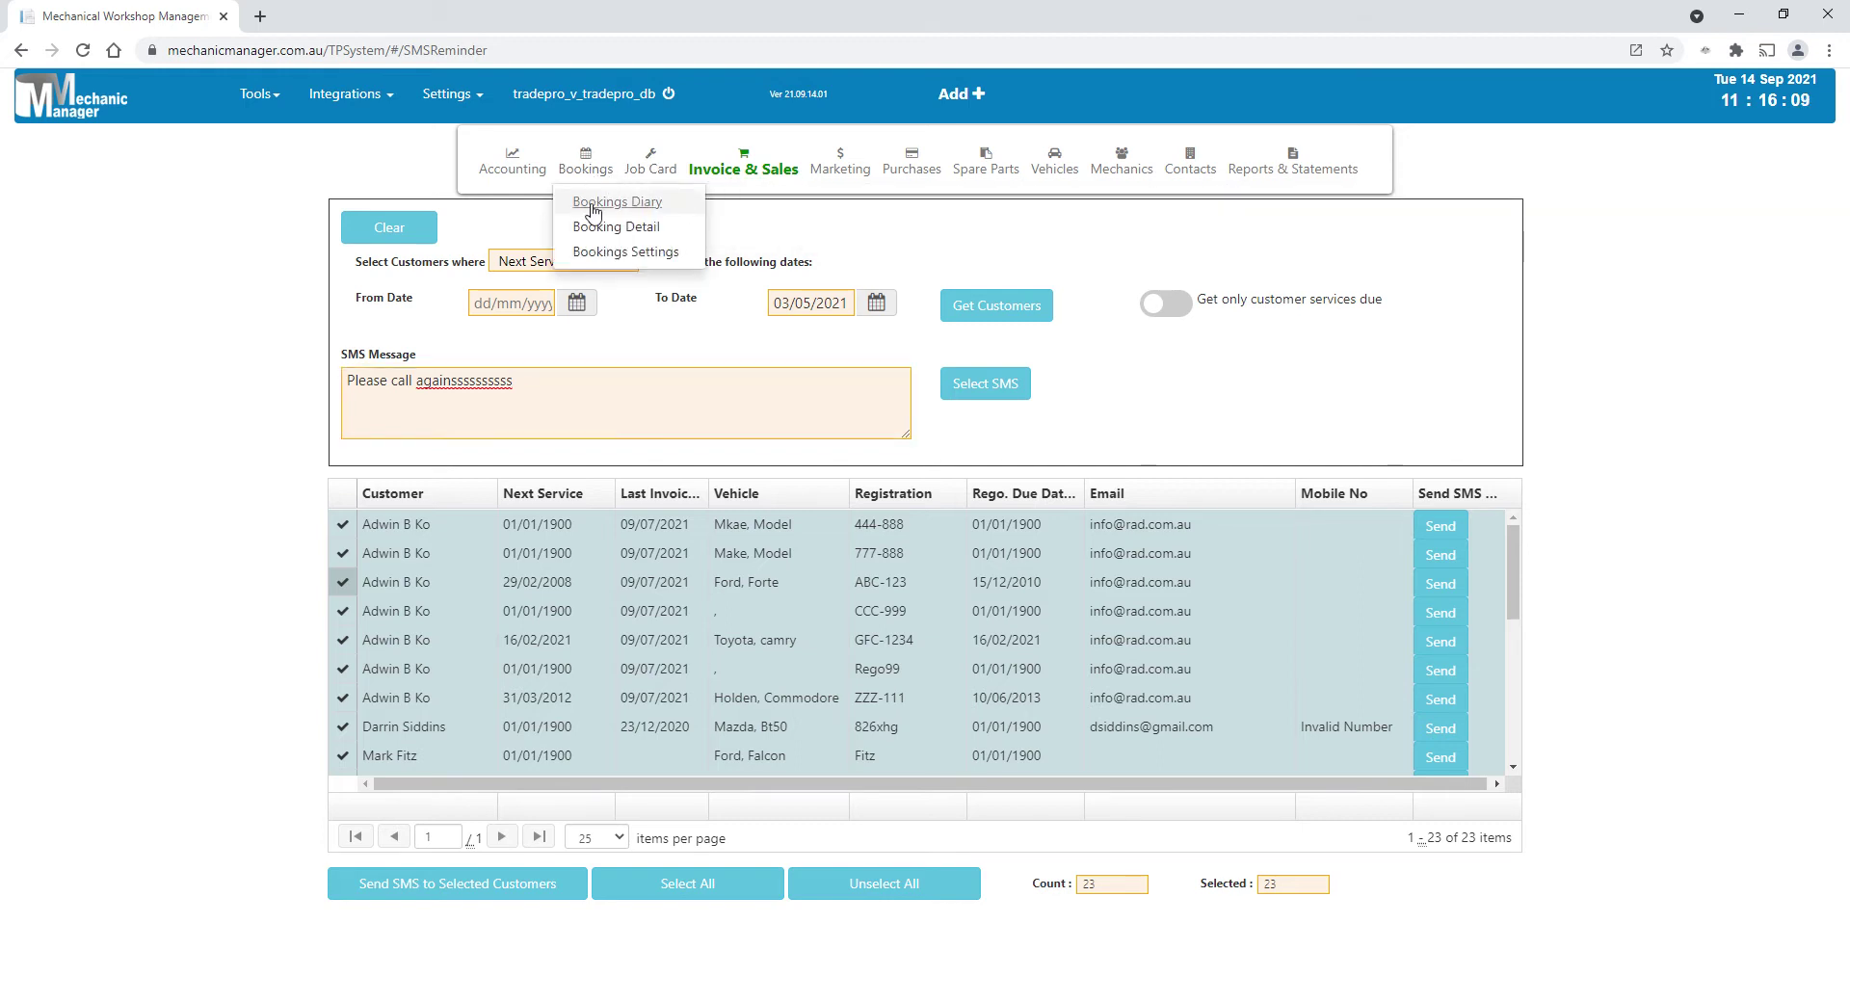
pyautogui.click(592, 206)
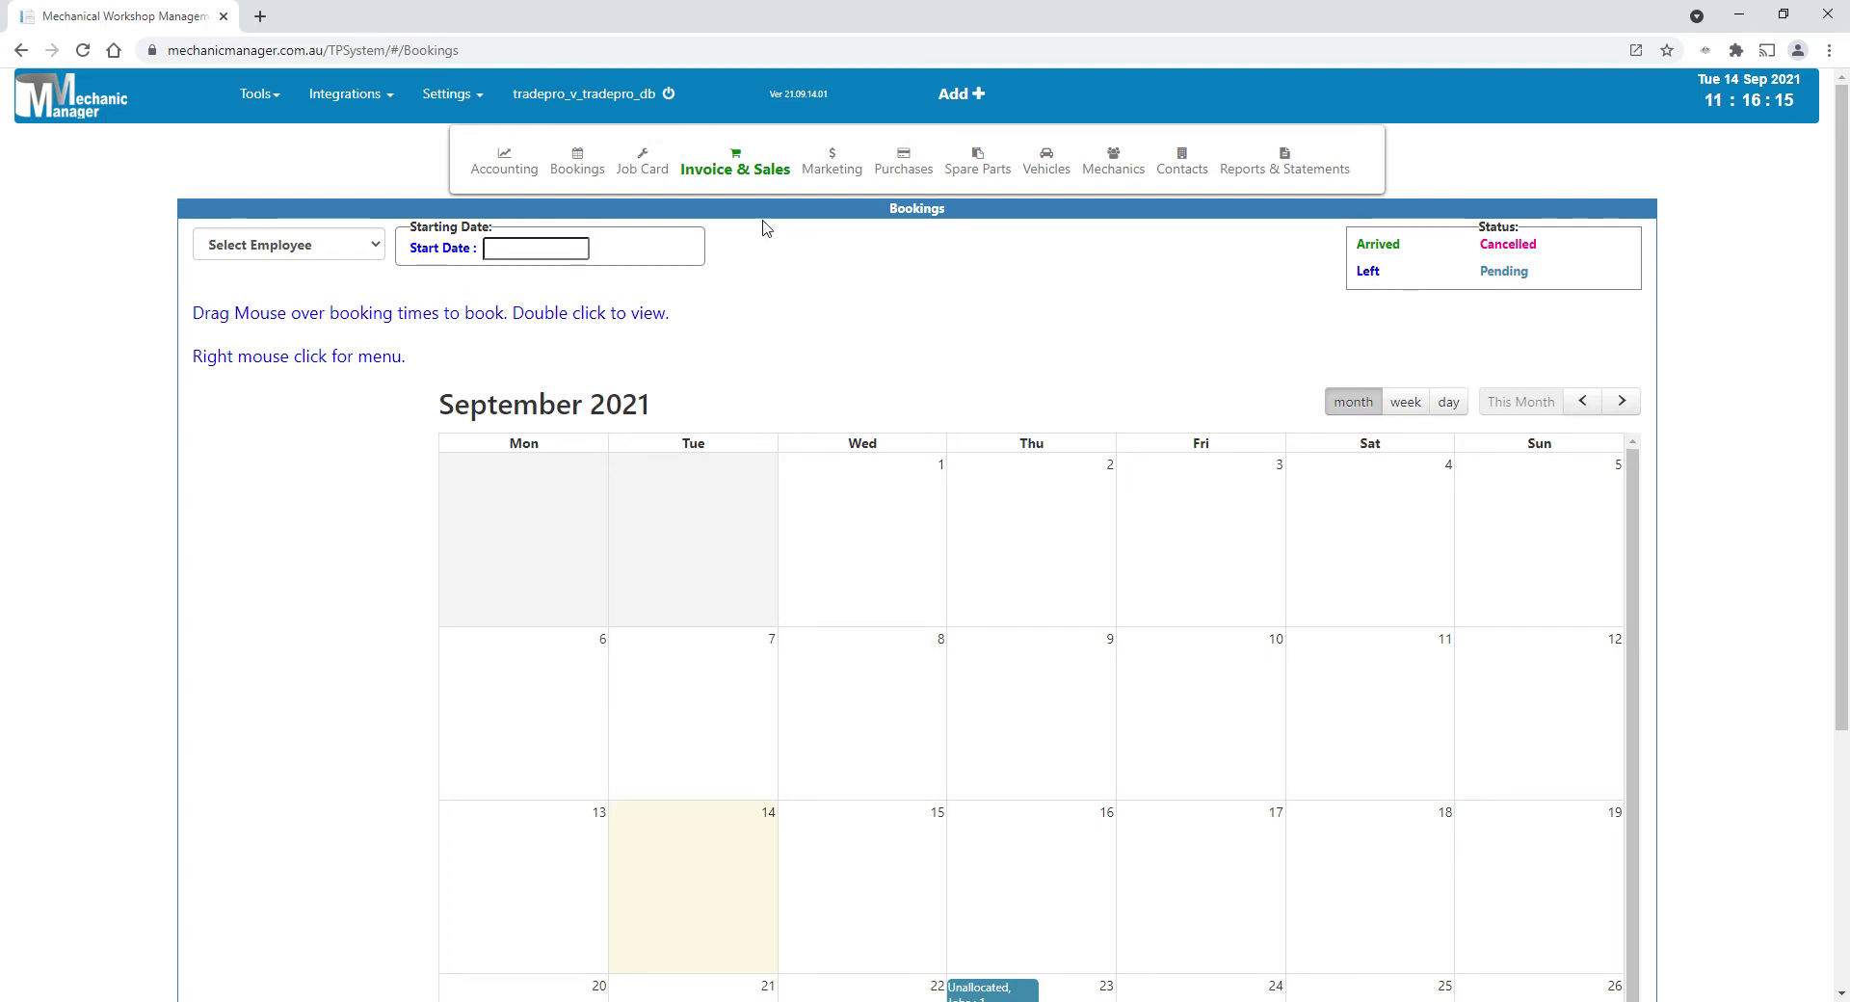
# Step: Set the default view in the bookings settings to Week and save the settings
pyautogui.click(453, 96)
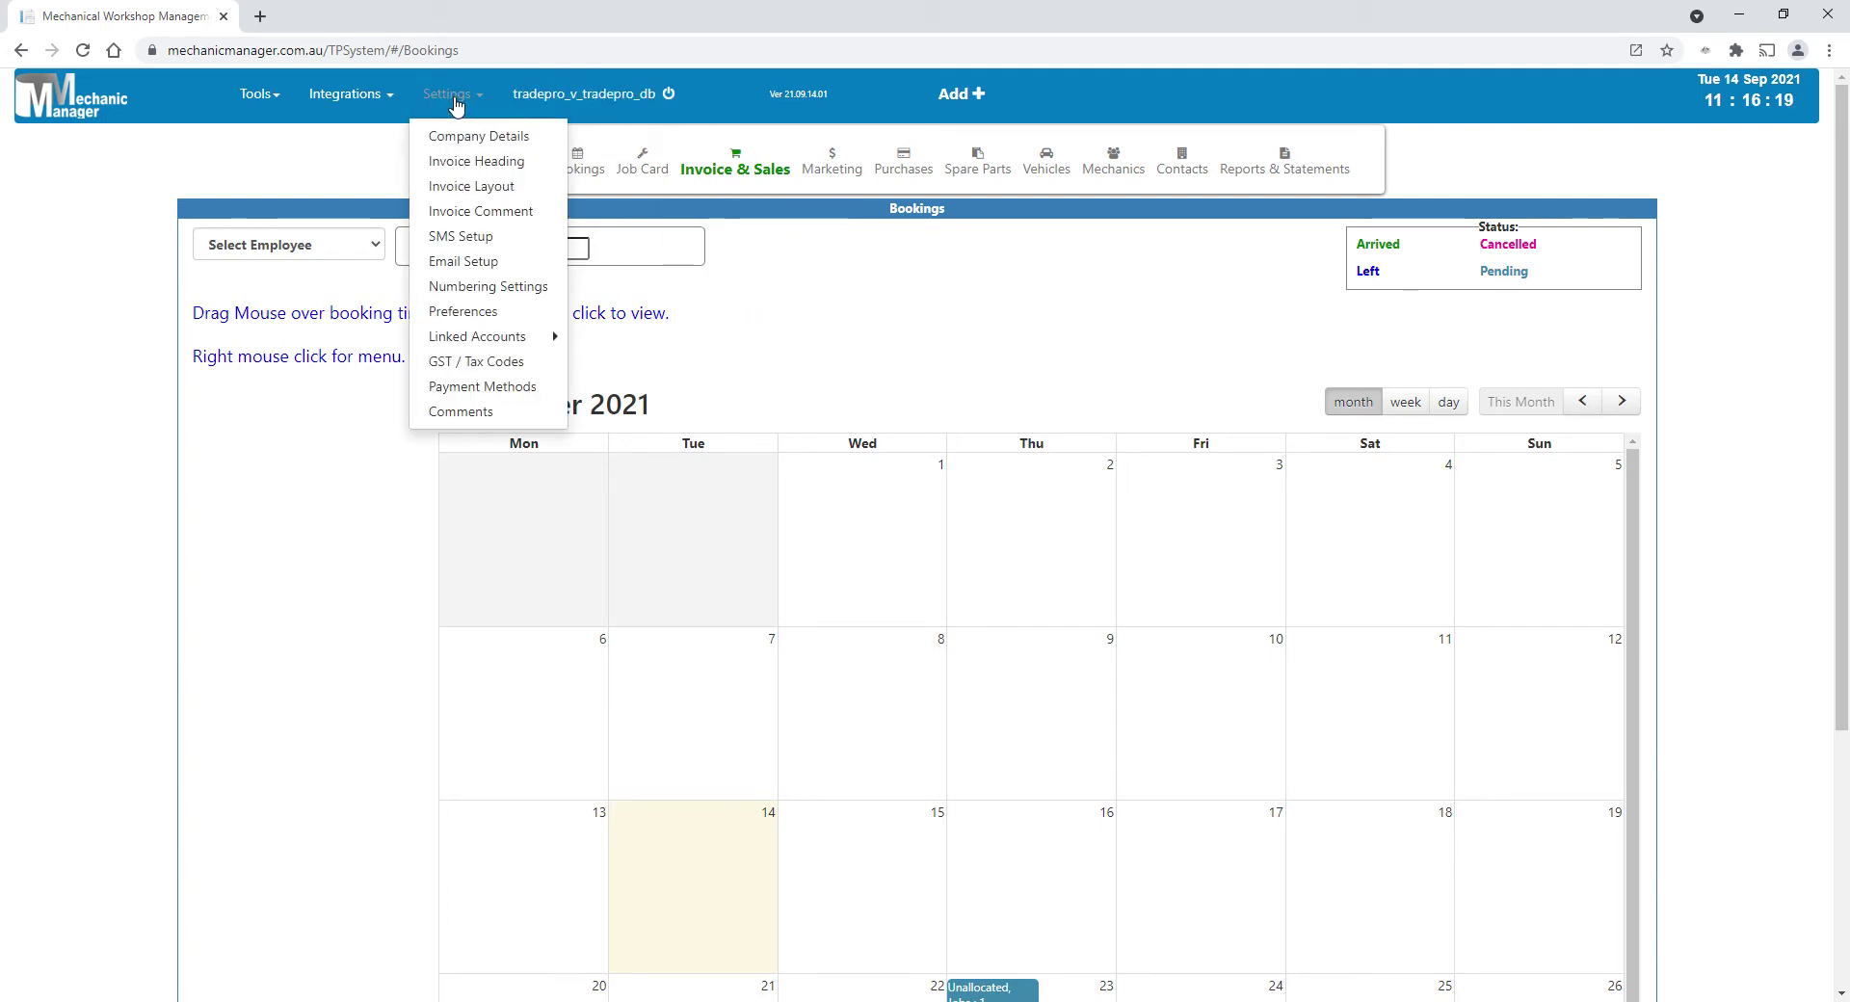
pyautogui.click(576, 172)
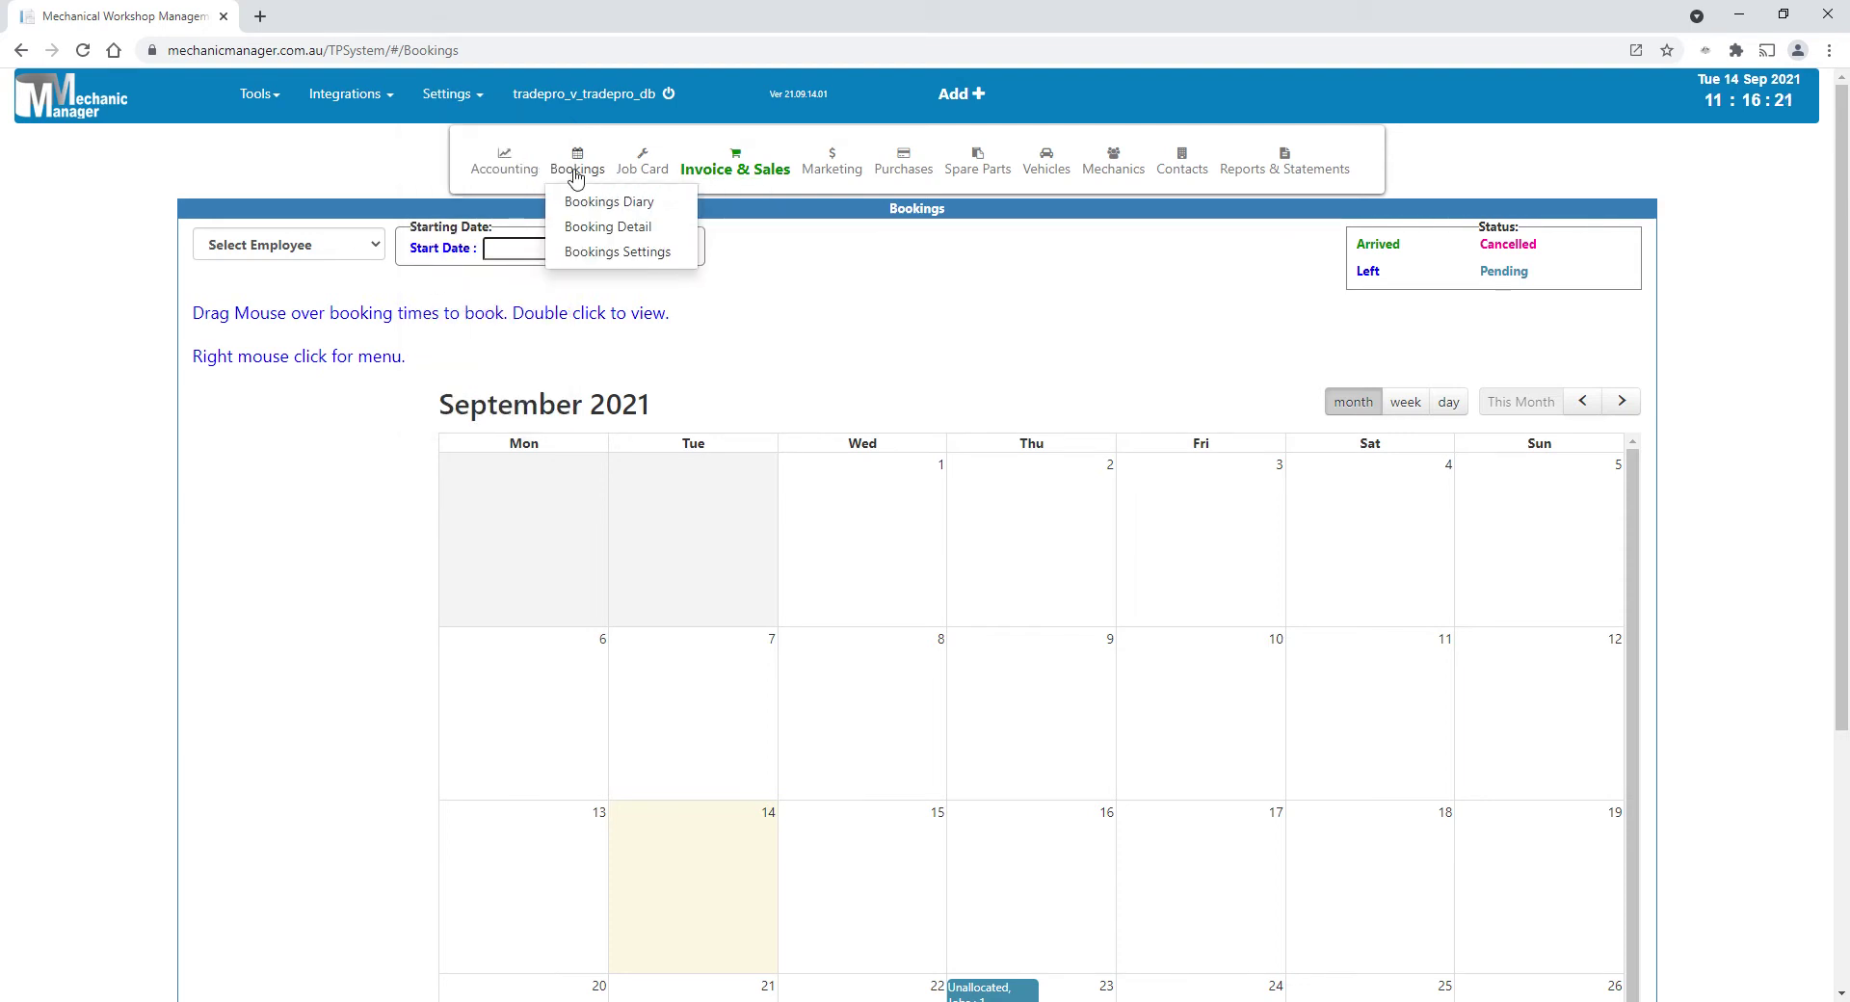
pyautogui.click(606, 253)
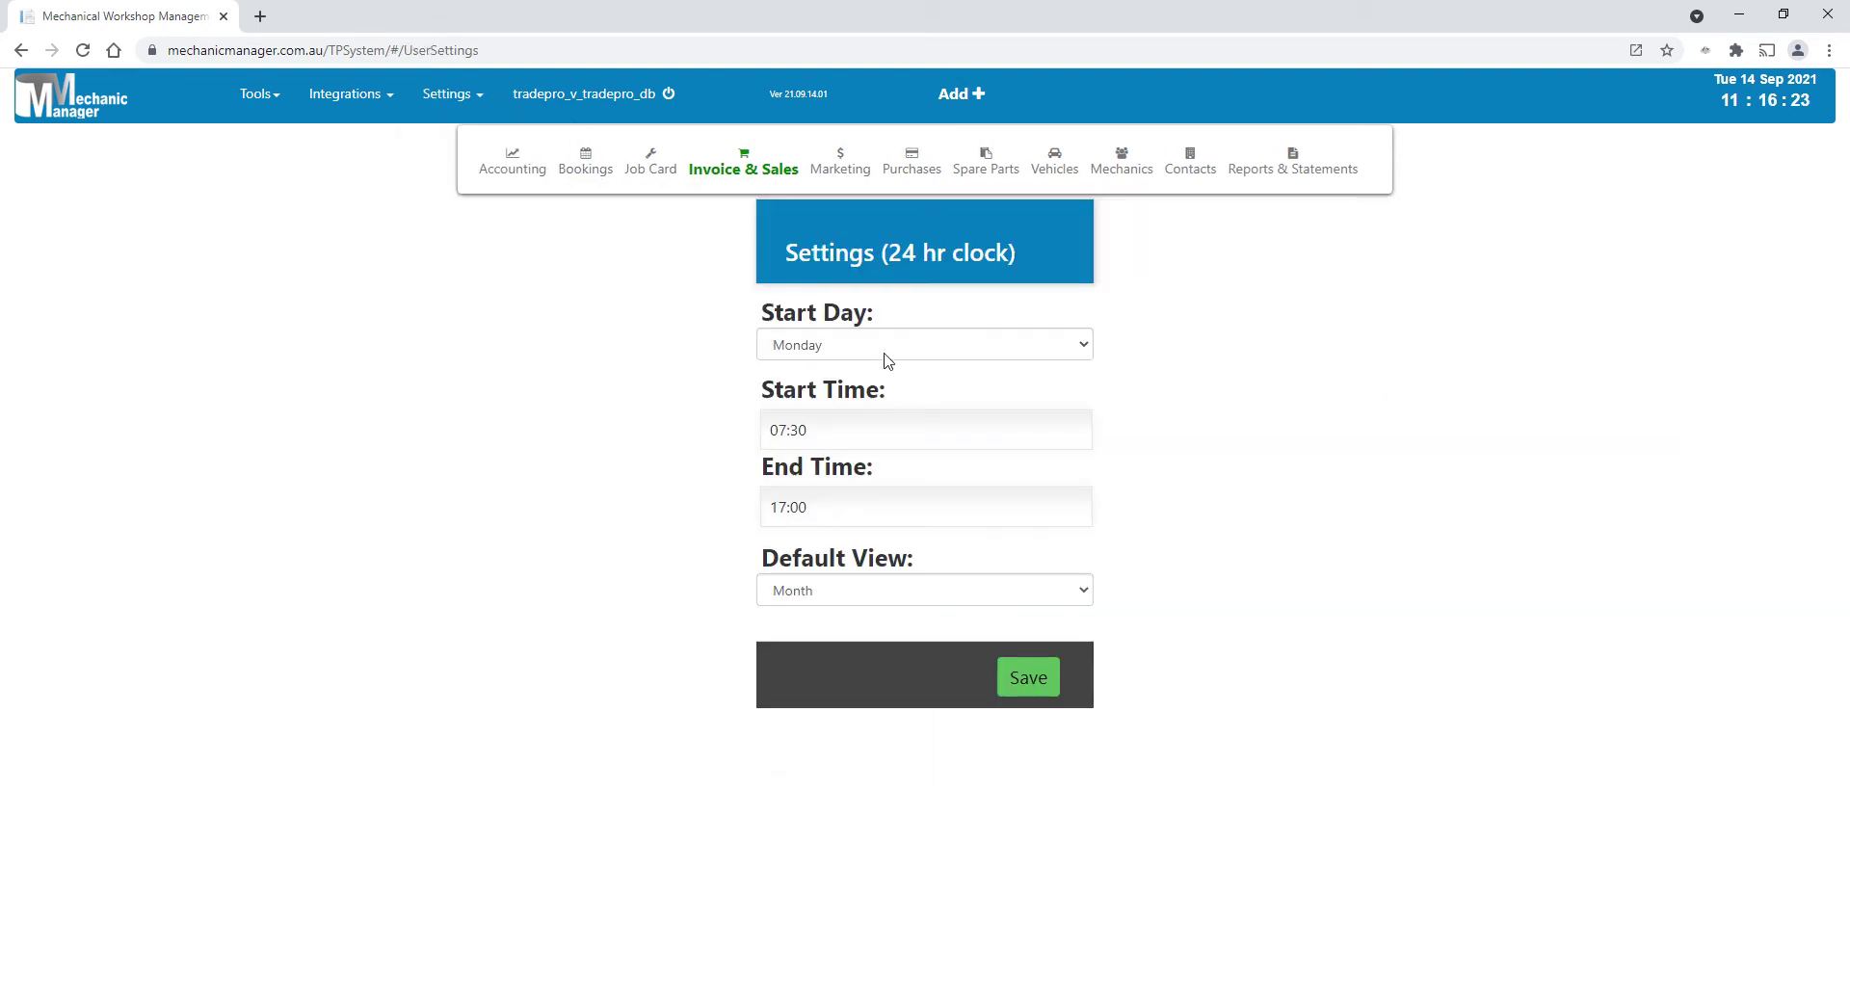
pyautogui.click(858, 592)
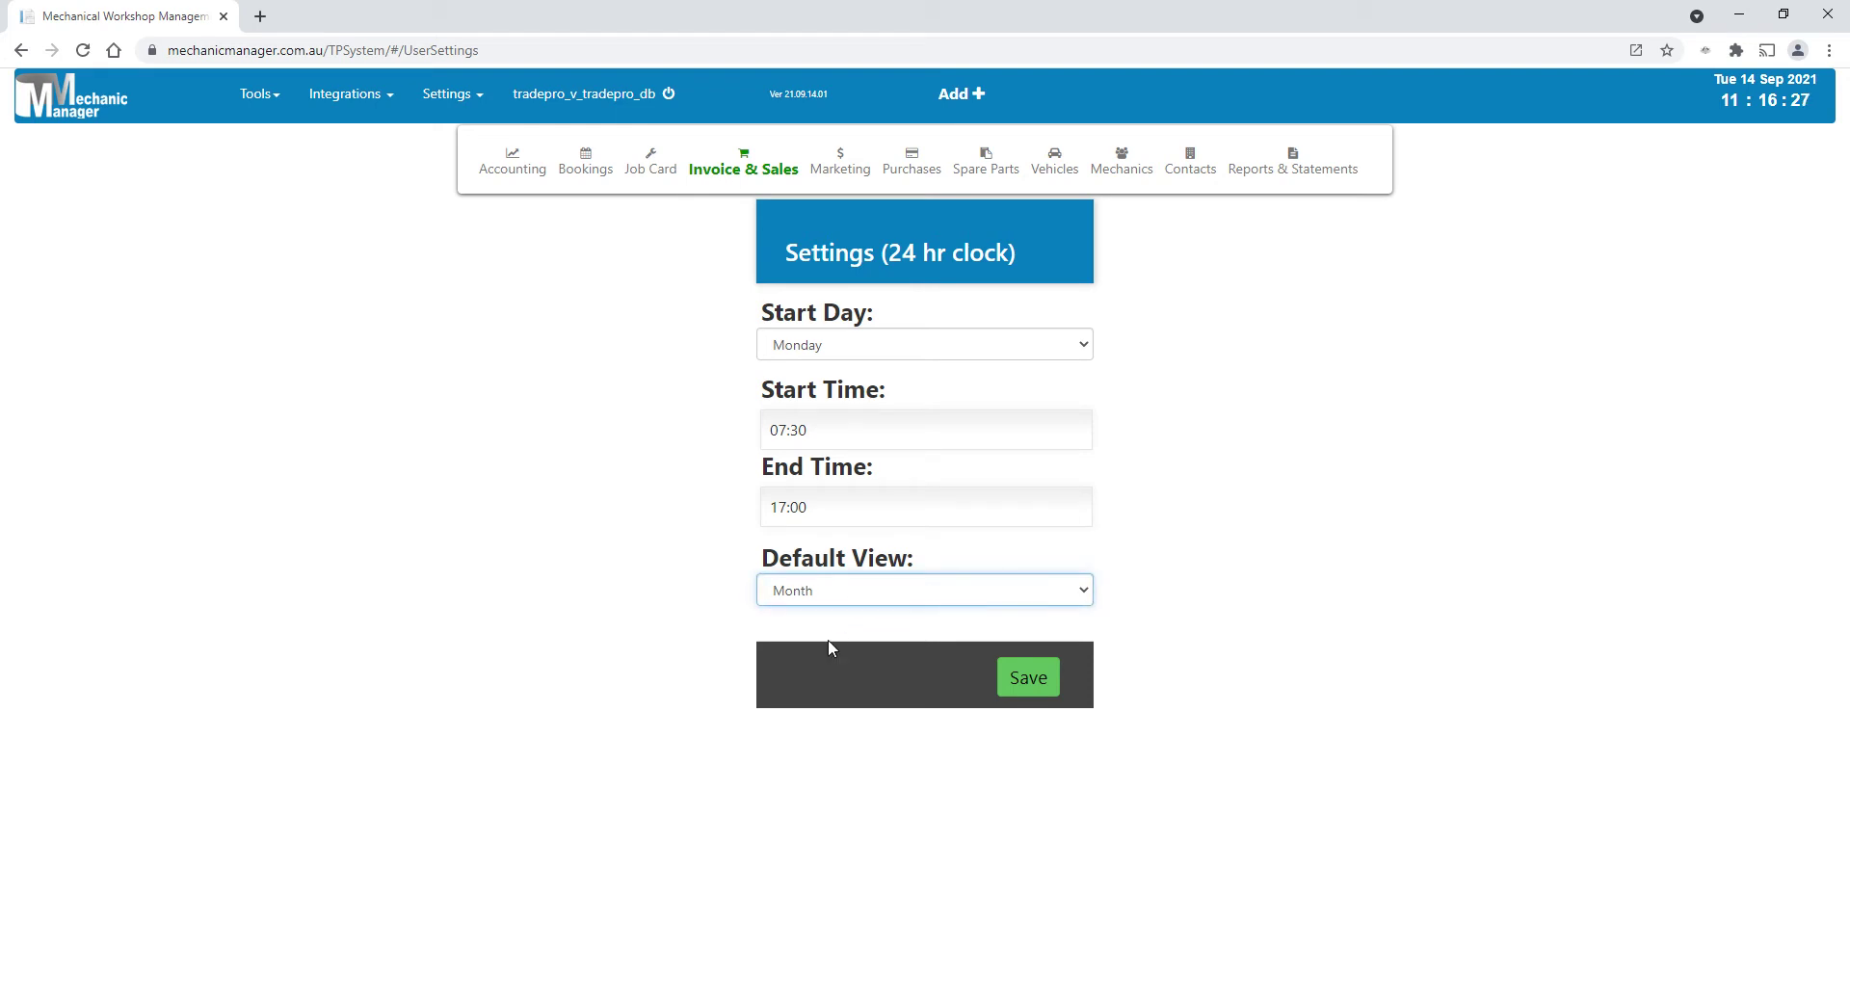
pyautogui.press('Up')
pyautogui.click(1046, 684)
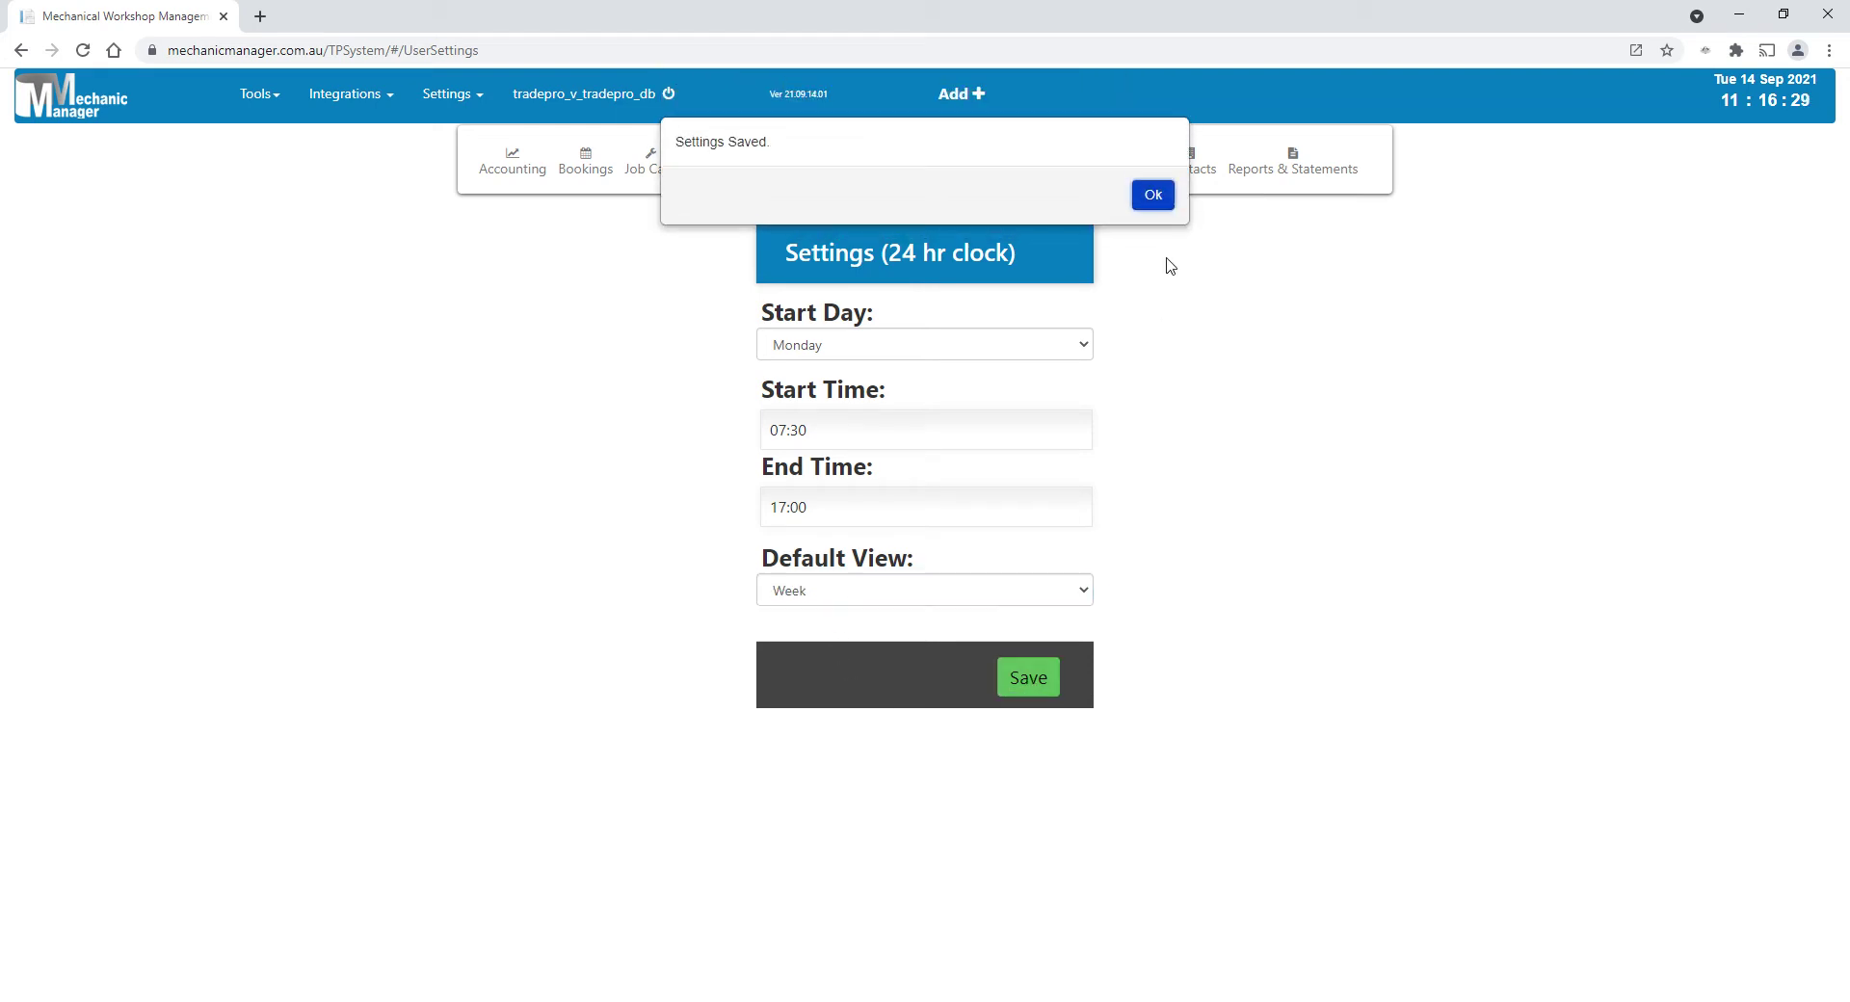
pyautogui.click(1153, 195)
# Step: Start a new booking in the bookings diary for Tuesday 14/09/2021 from 08:15 to 11:15
pyautogui.moveTo(602, 168)
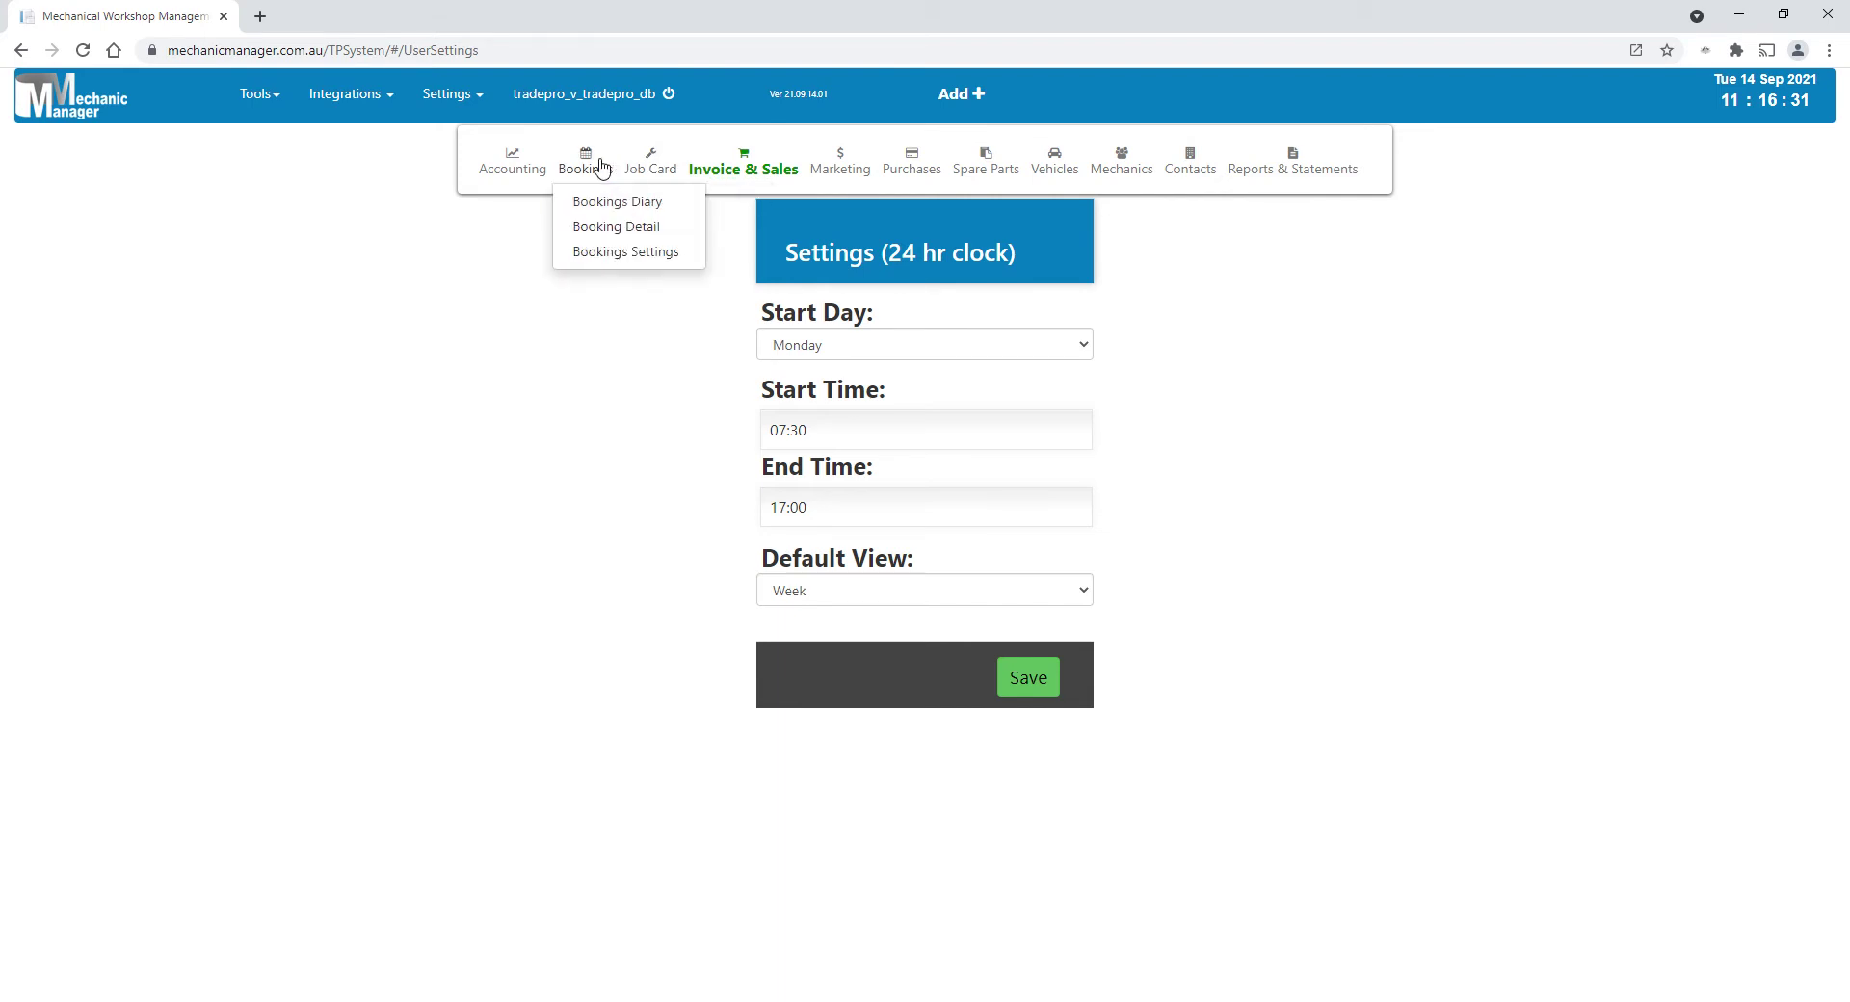
pyautogui.click(602, 200)
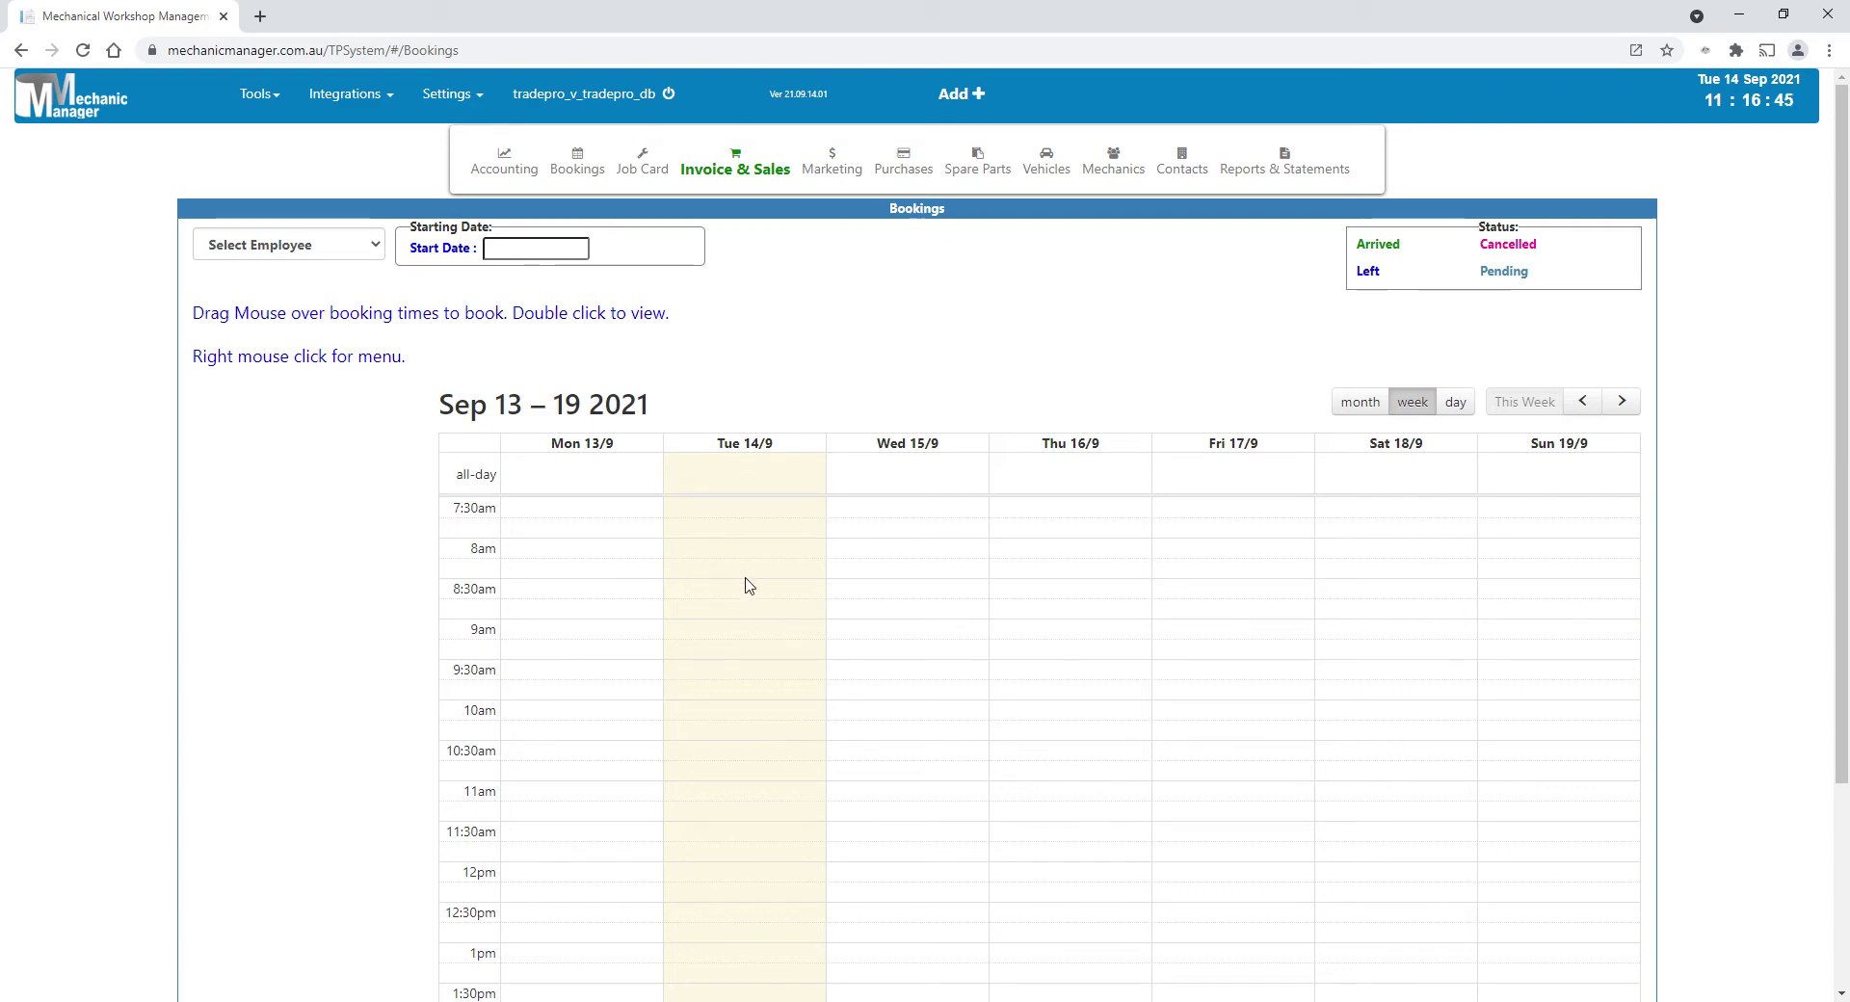
pyautogui.moveTo(745, 584); pyautogui.dragTo(755, 789)
pyautogui.click(751, 784)
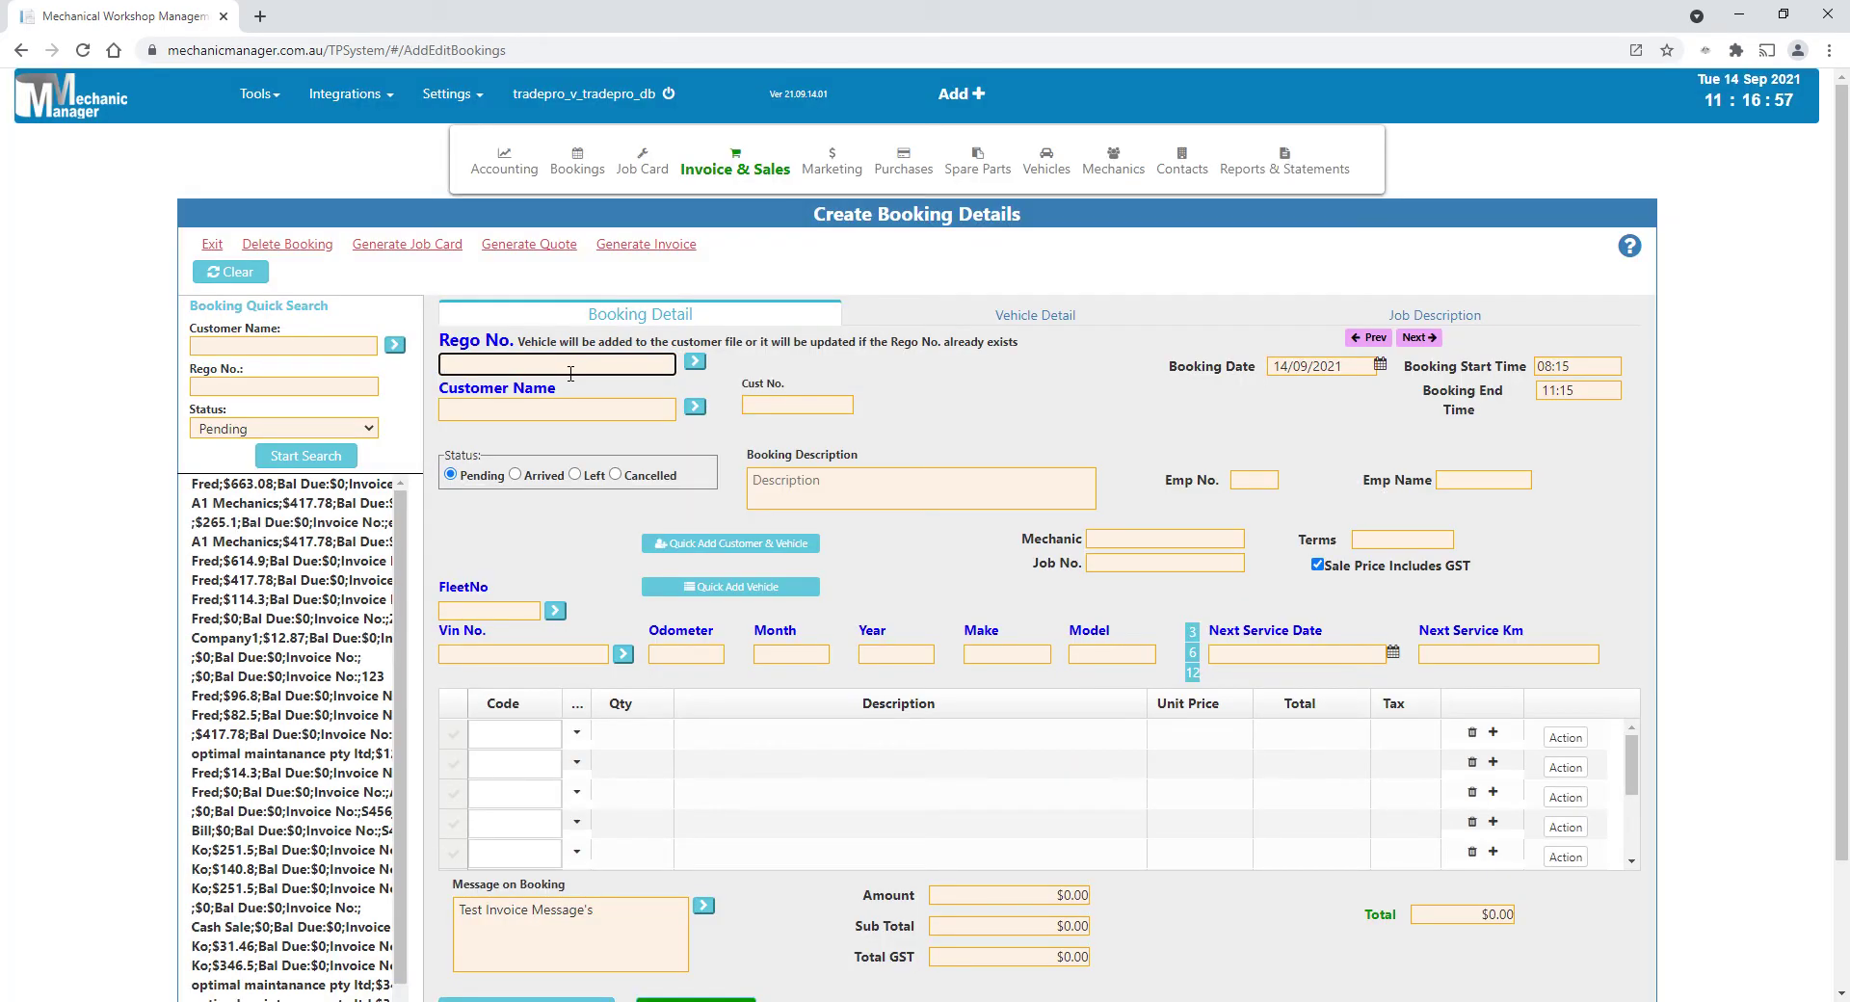
# Step: Choose the existing customer vehicle with rego ABC-123 and add the Repco A360 panel air filter to the booking
pyautogui.click(543, 435)
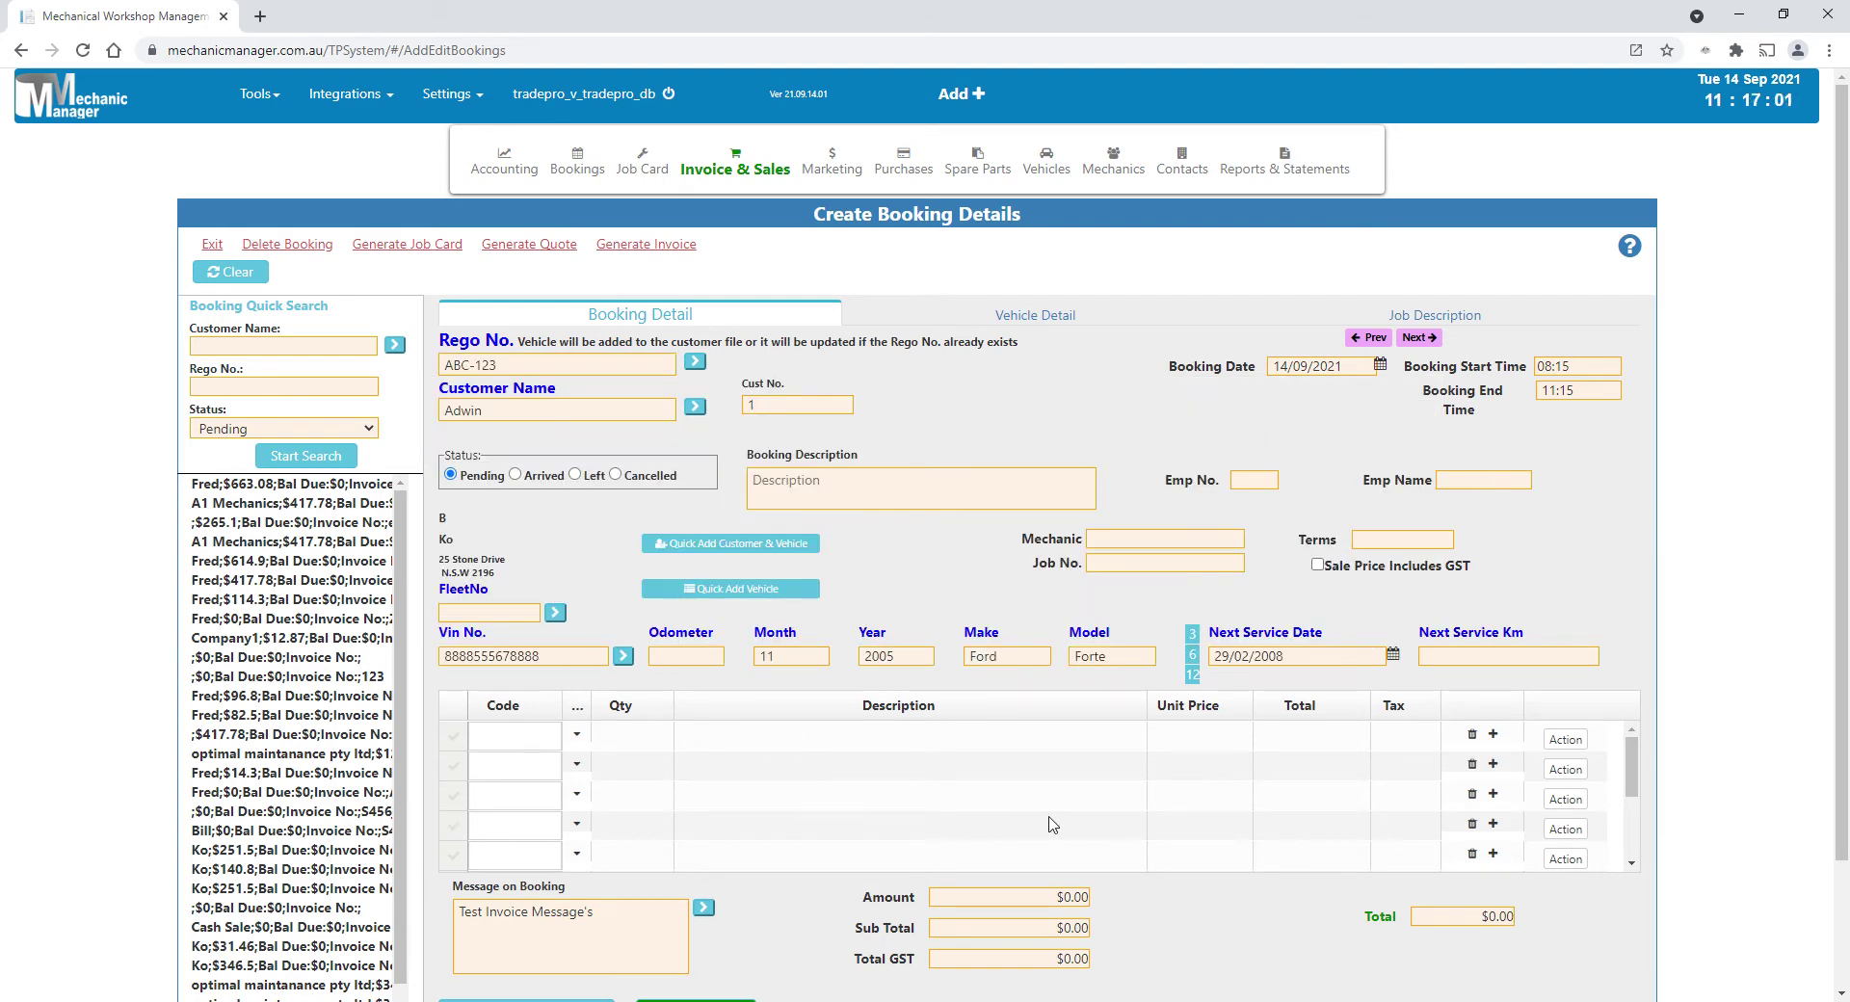
pyautogui.click(533, 741)
pyautogui.write('a')
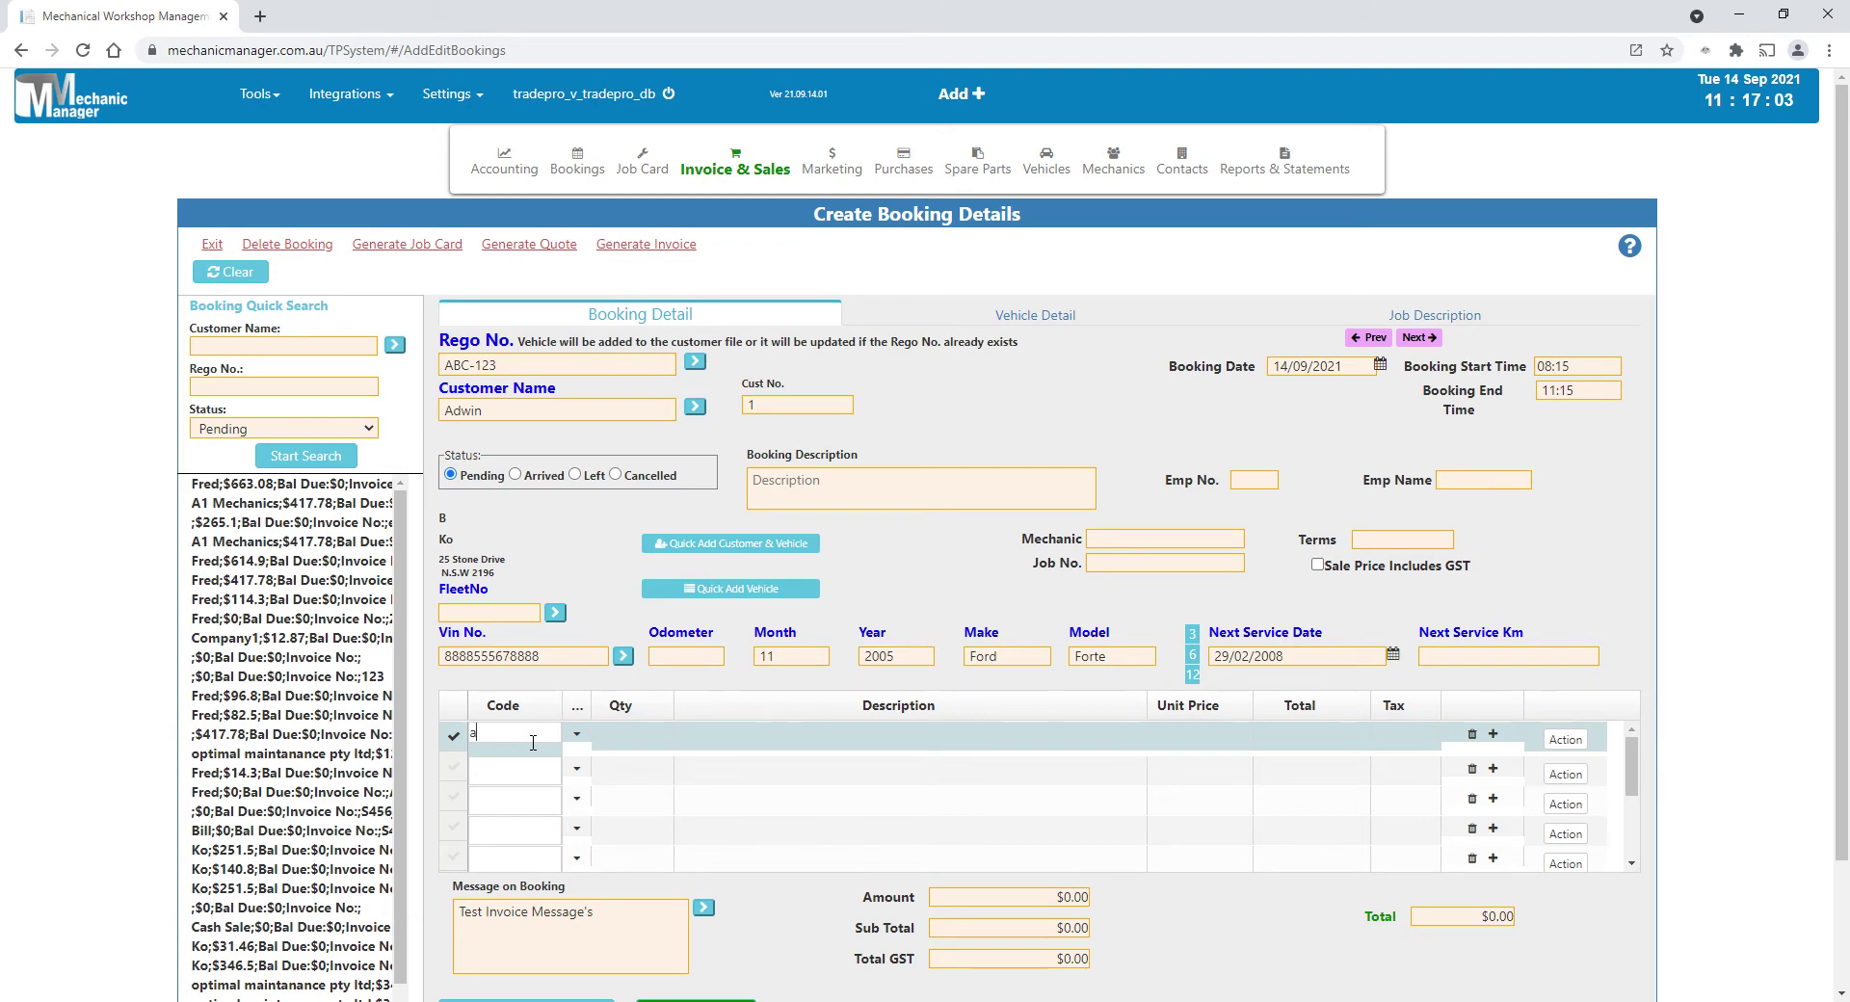
pyautogui.write('3')
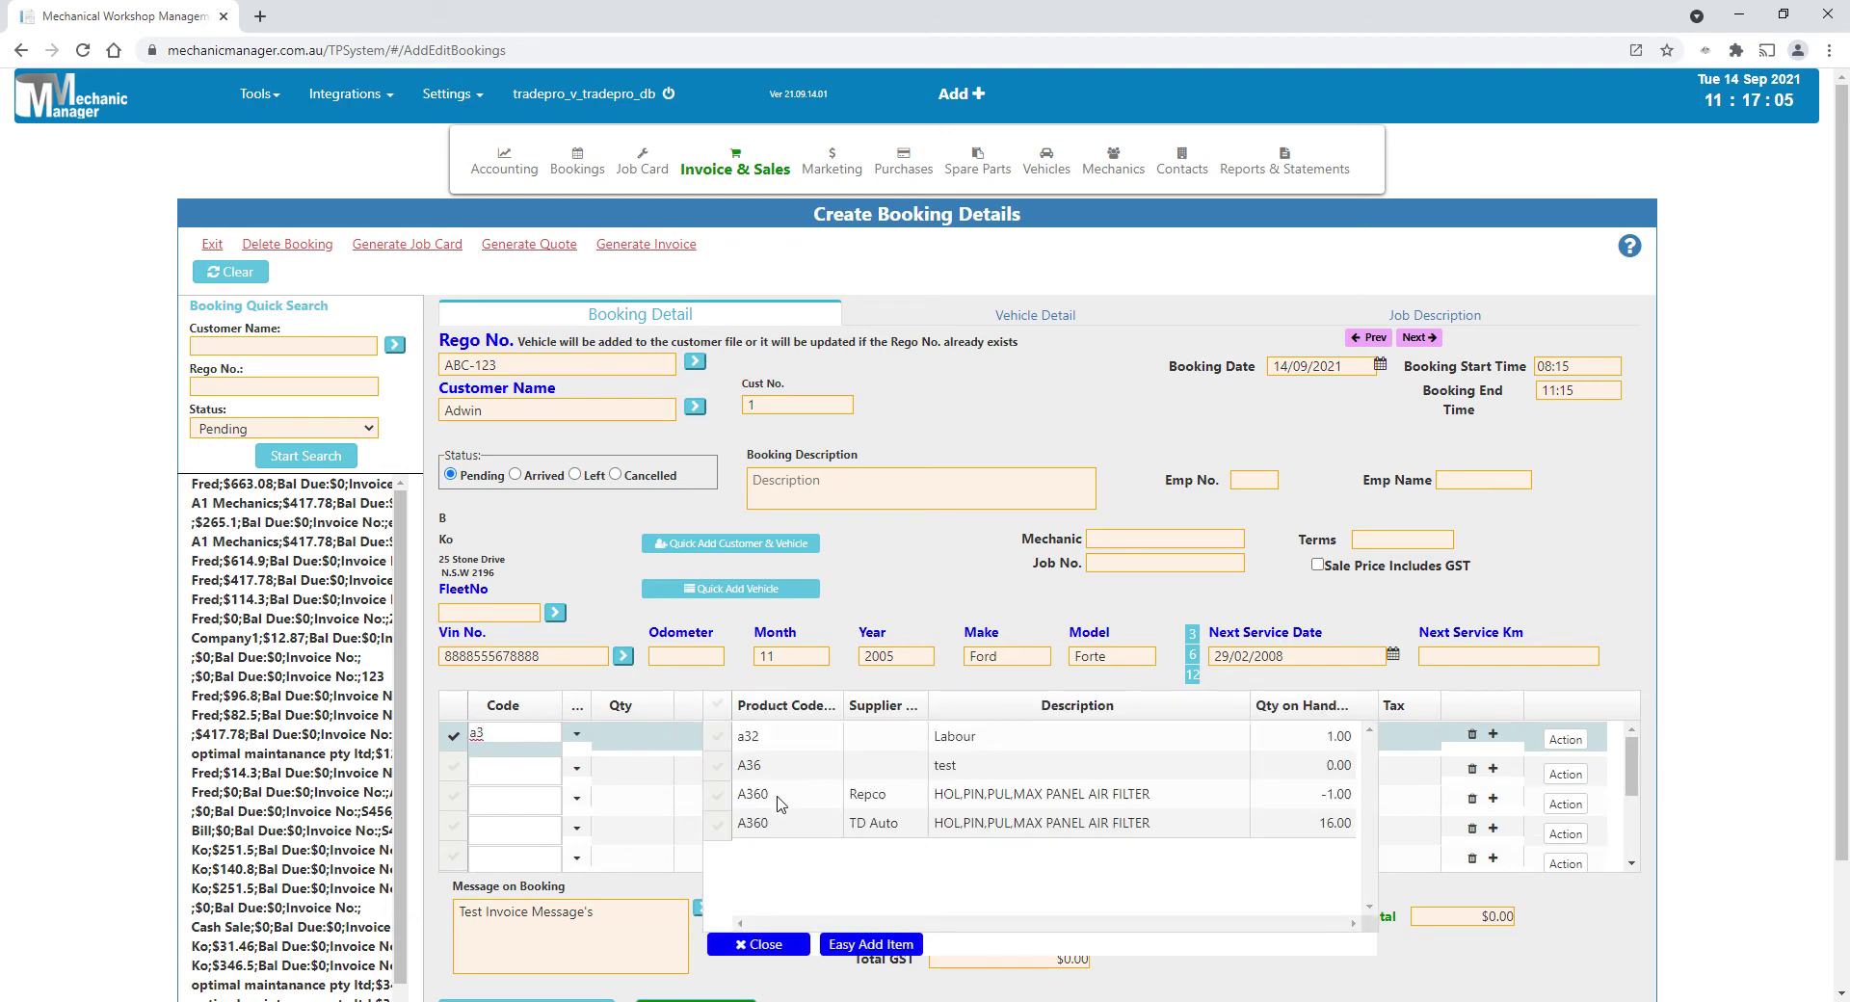
pyautogui.click(780, 805)
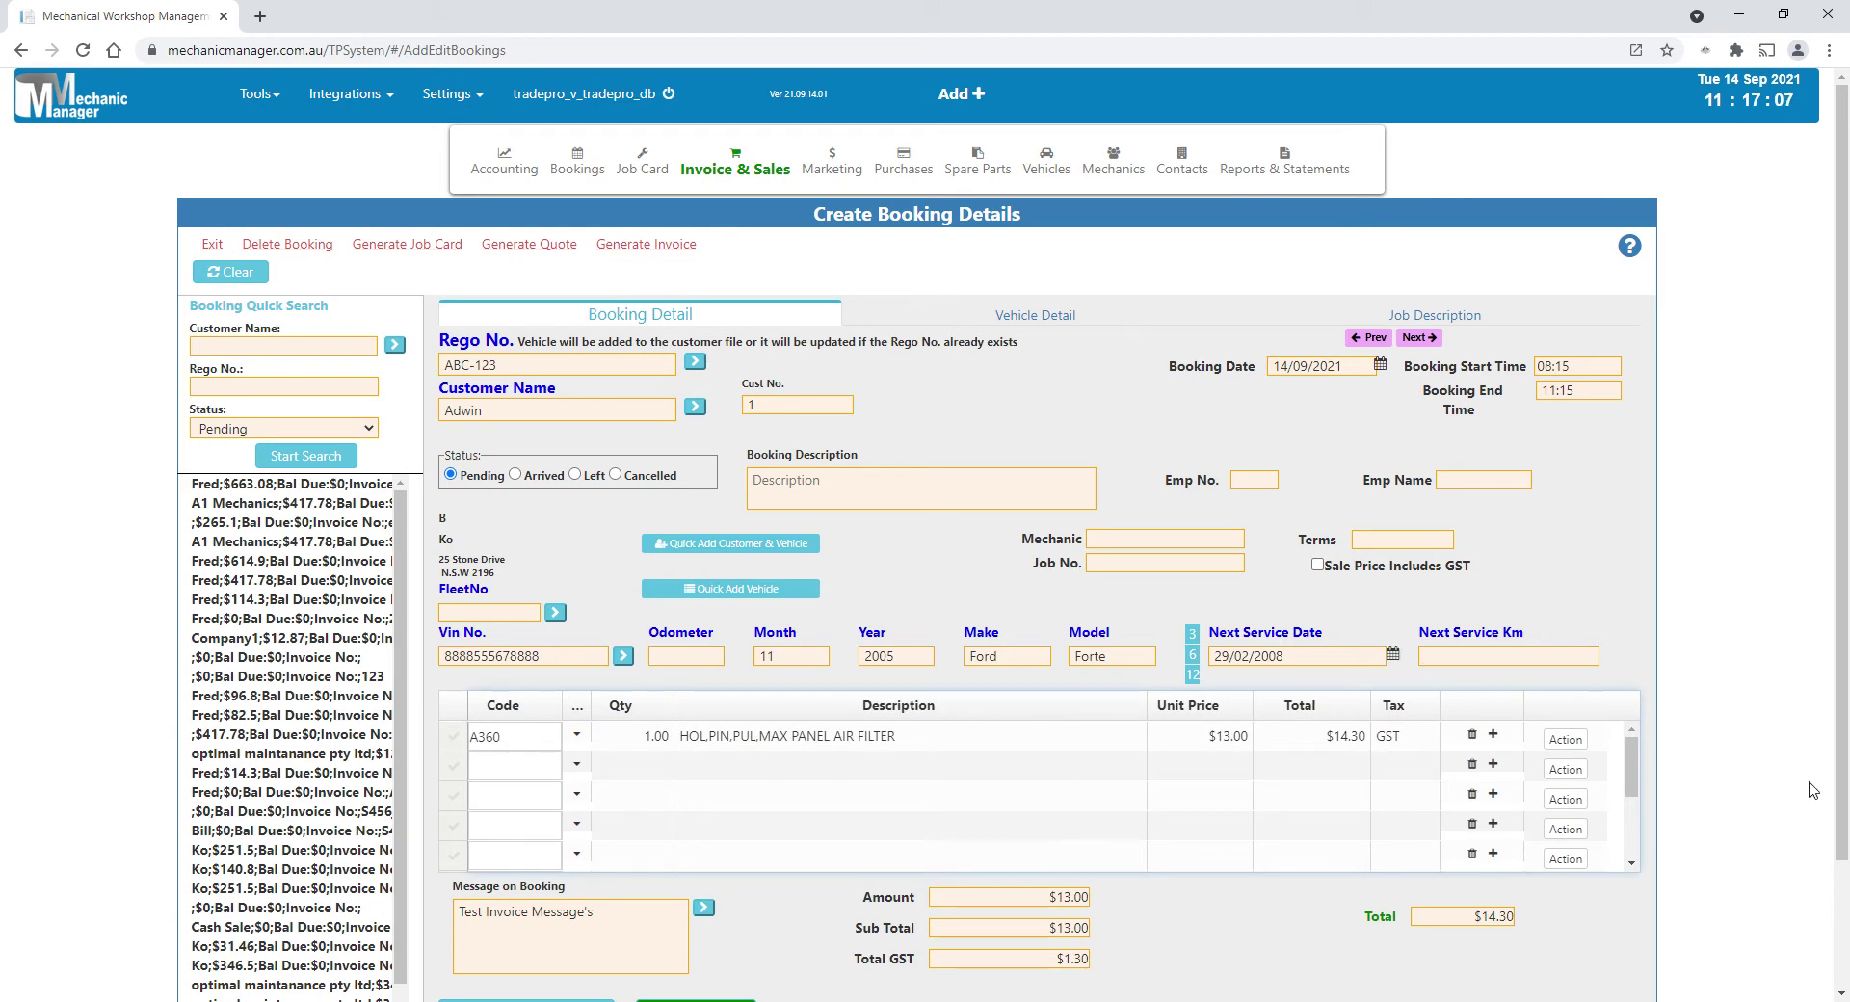
# Step: Enter "Service 20,000" as the booking description and save the booking
pyautogui.scroll(-2, 1794, 775)
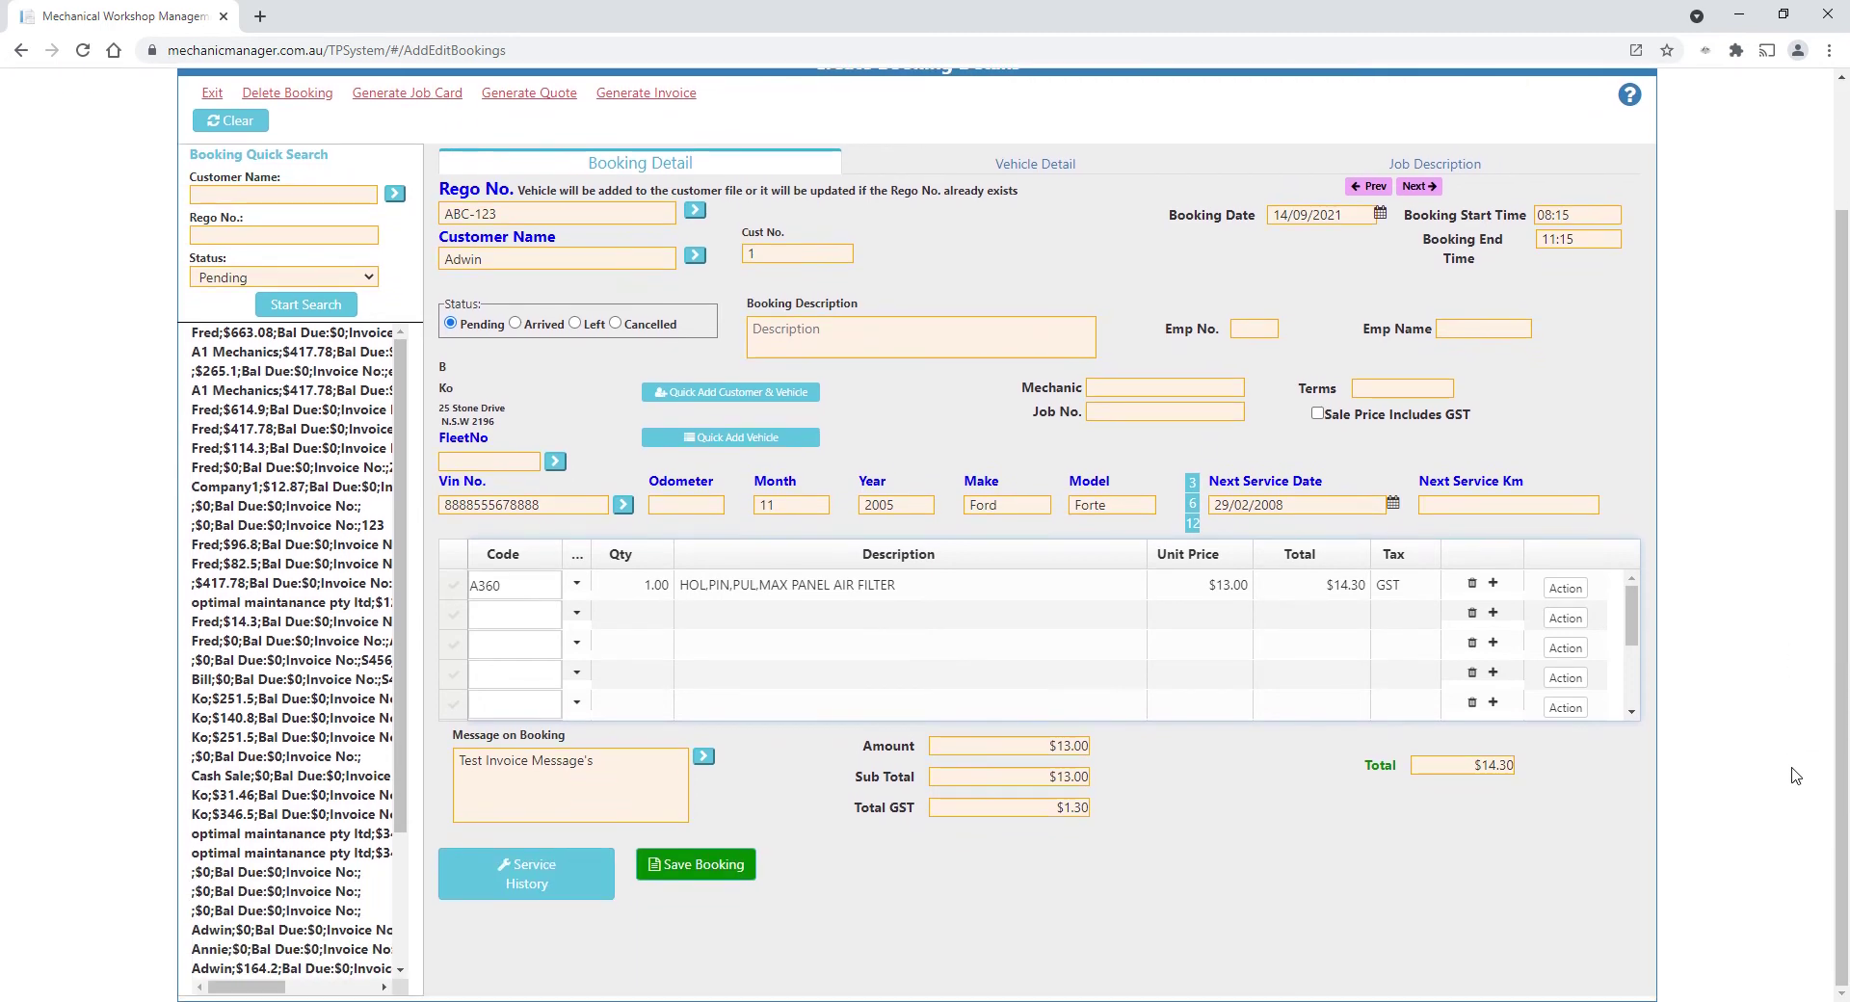
pyautogui.click(811, 342)
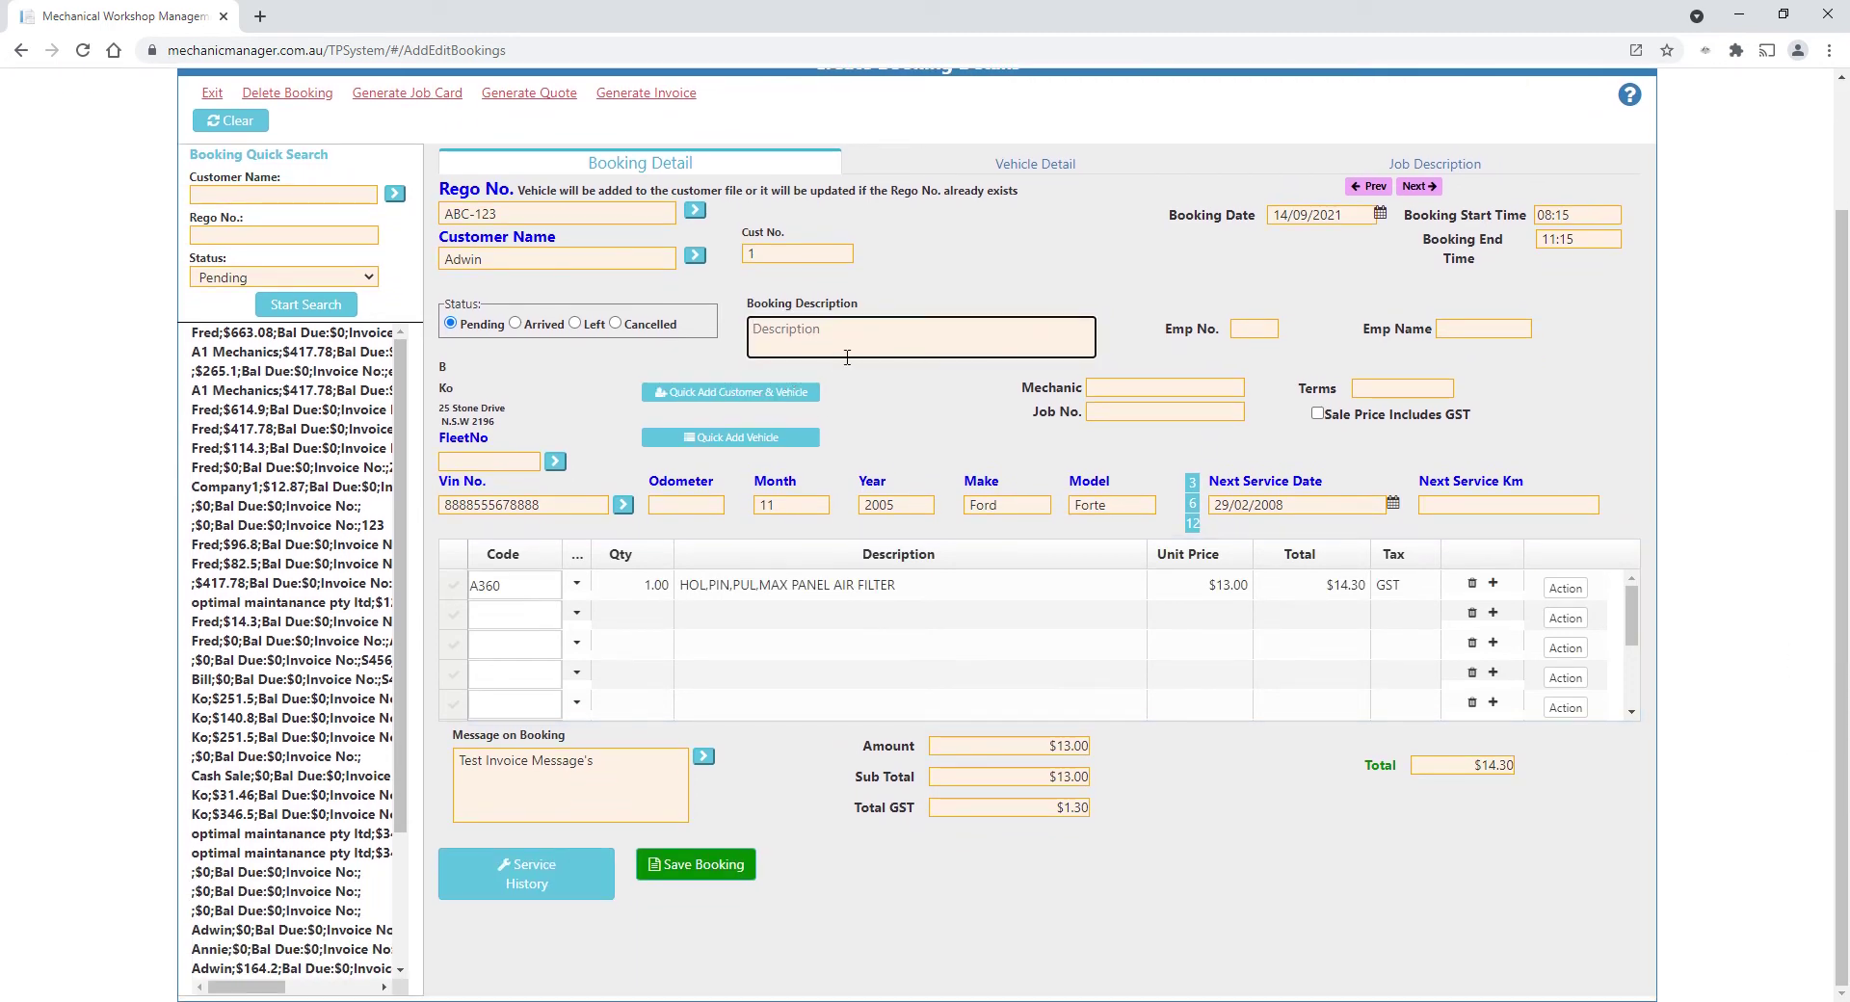
pyautogui.write('Service 20,000')
pyautogui.click(680, 865)
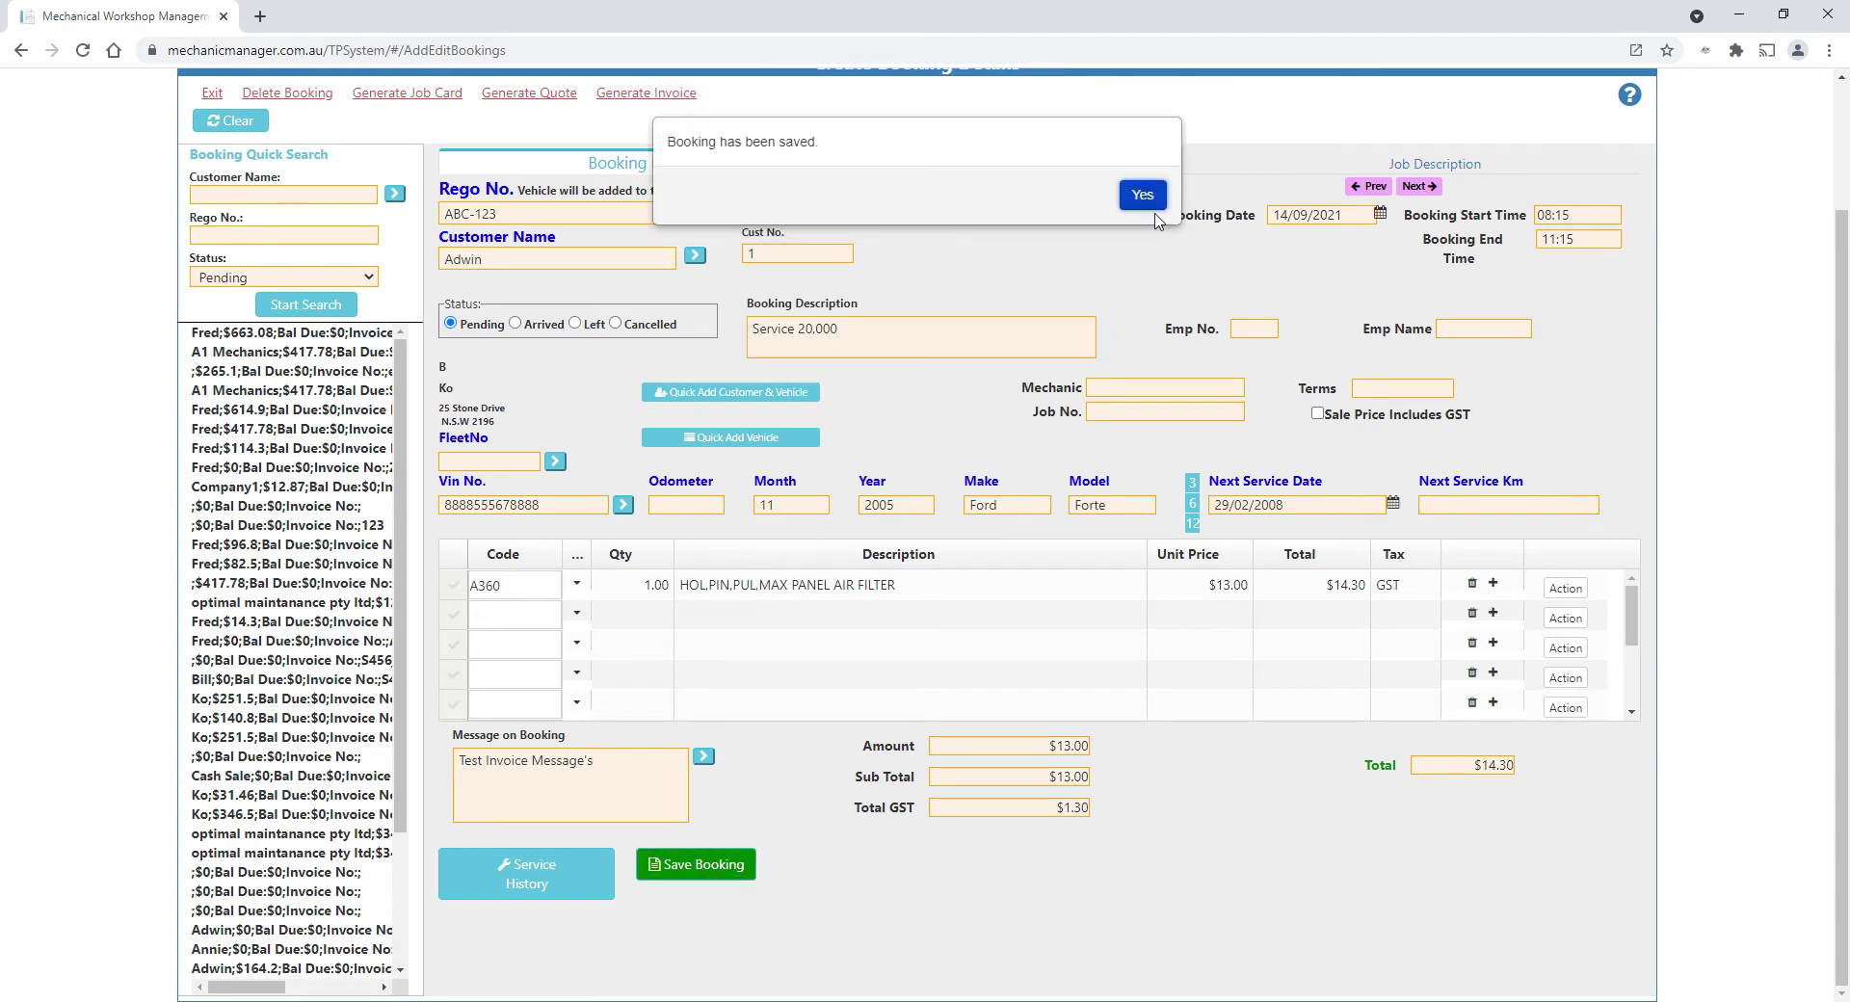
# Step: Move the saved "Service 20,000" booking from Tuesday 14/9 to Thursday 16/9 in the bookings diary, keeping its time slot
pyautogui.click(1144, 197)
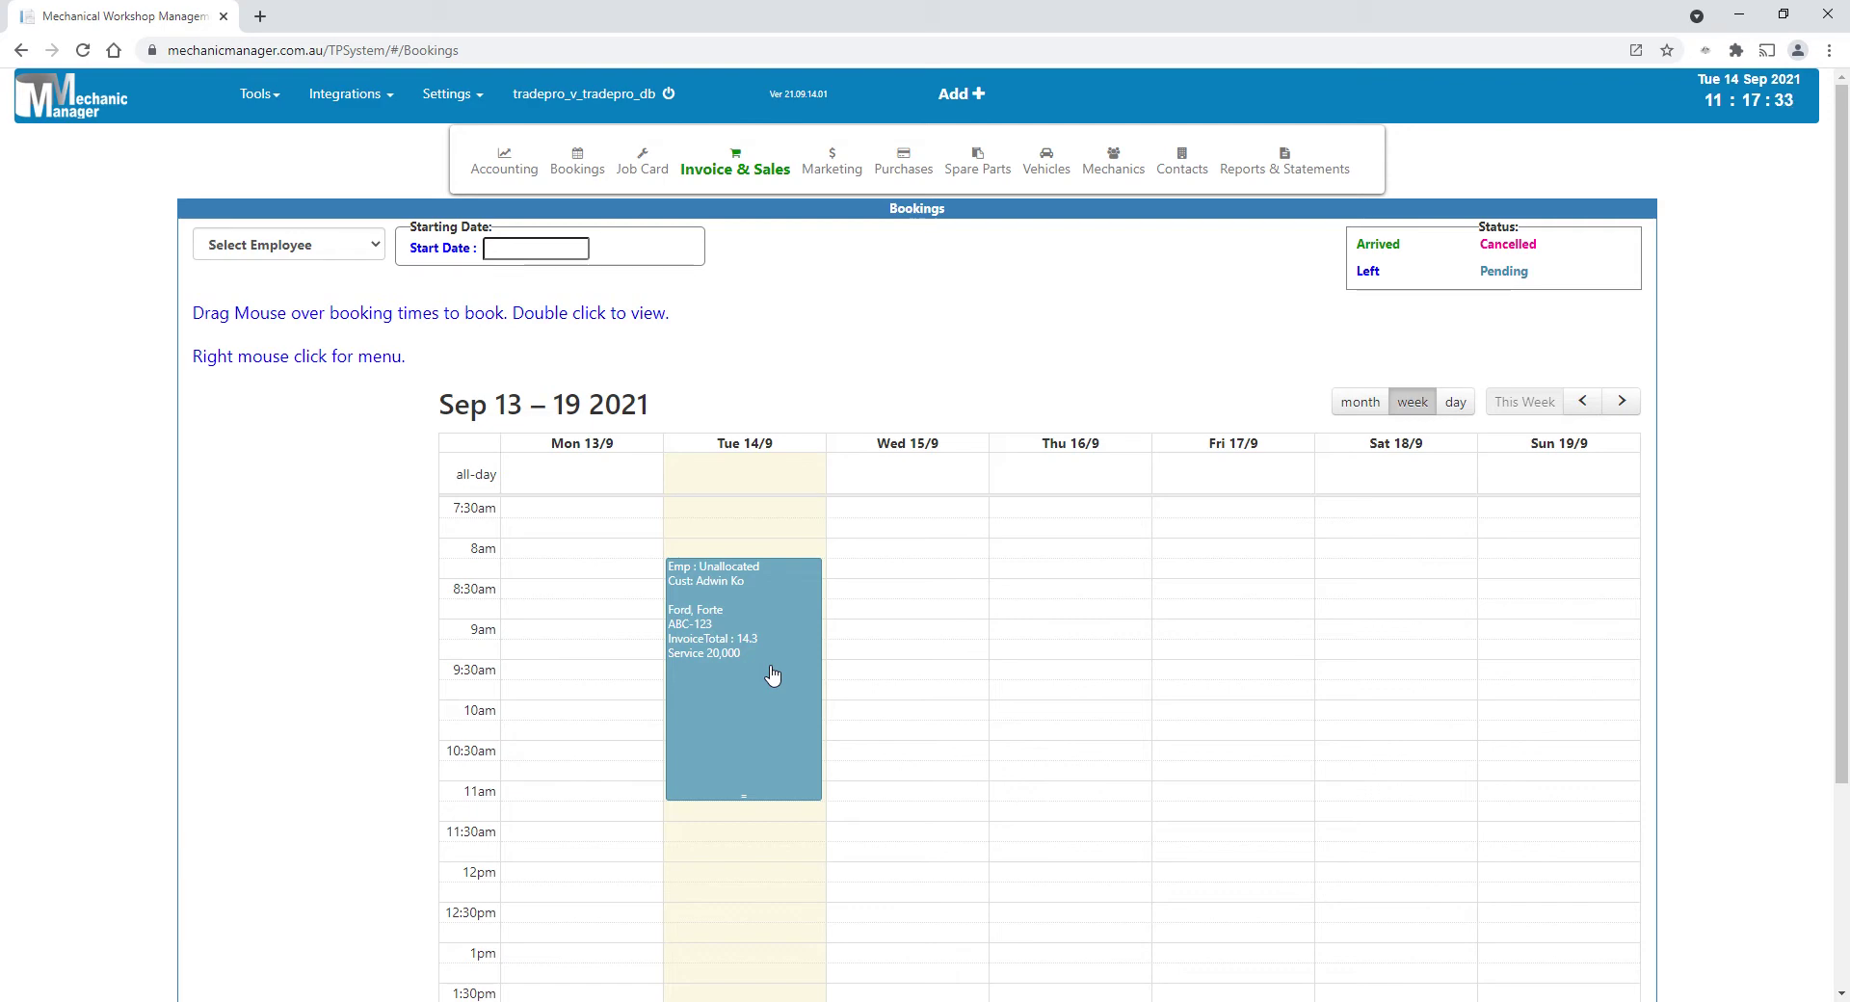
pyautogui.click(300, 247)
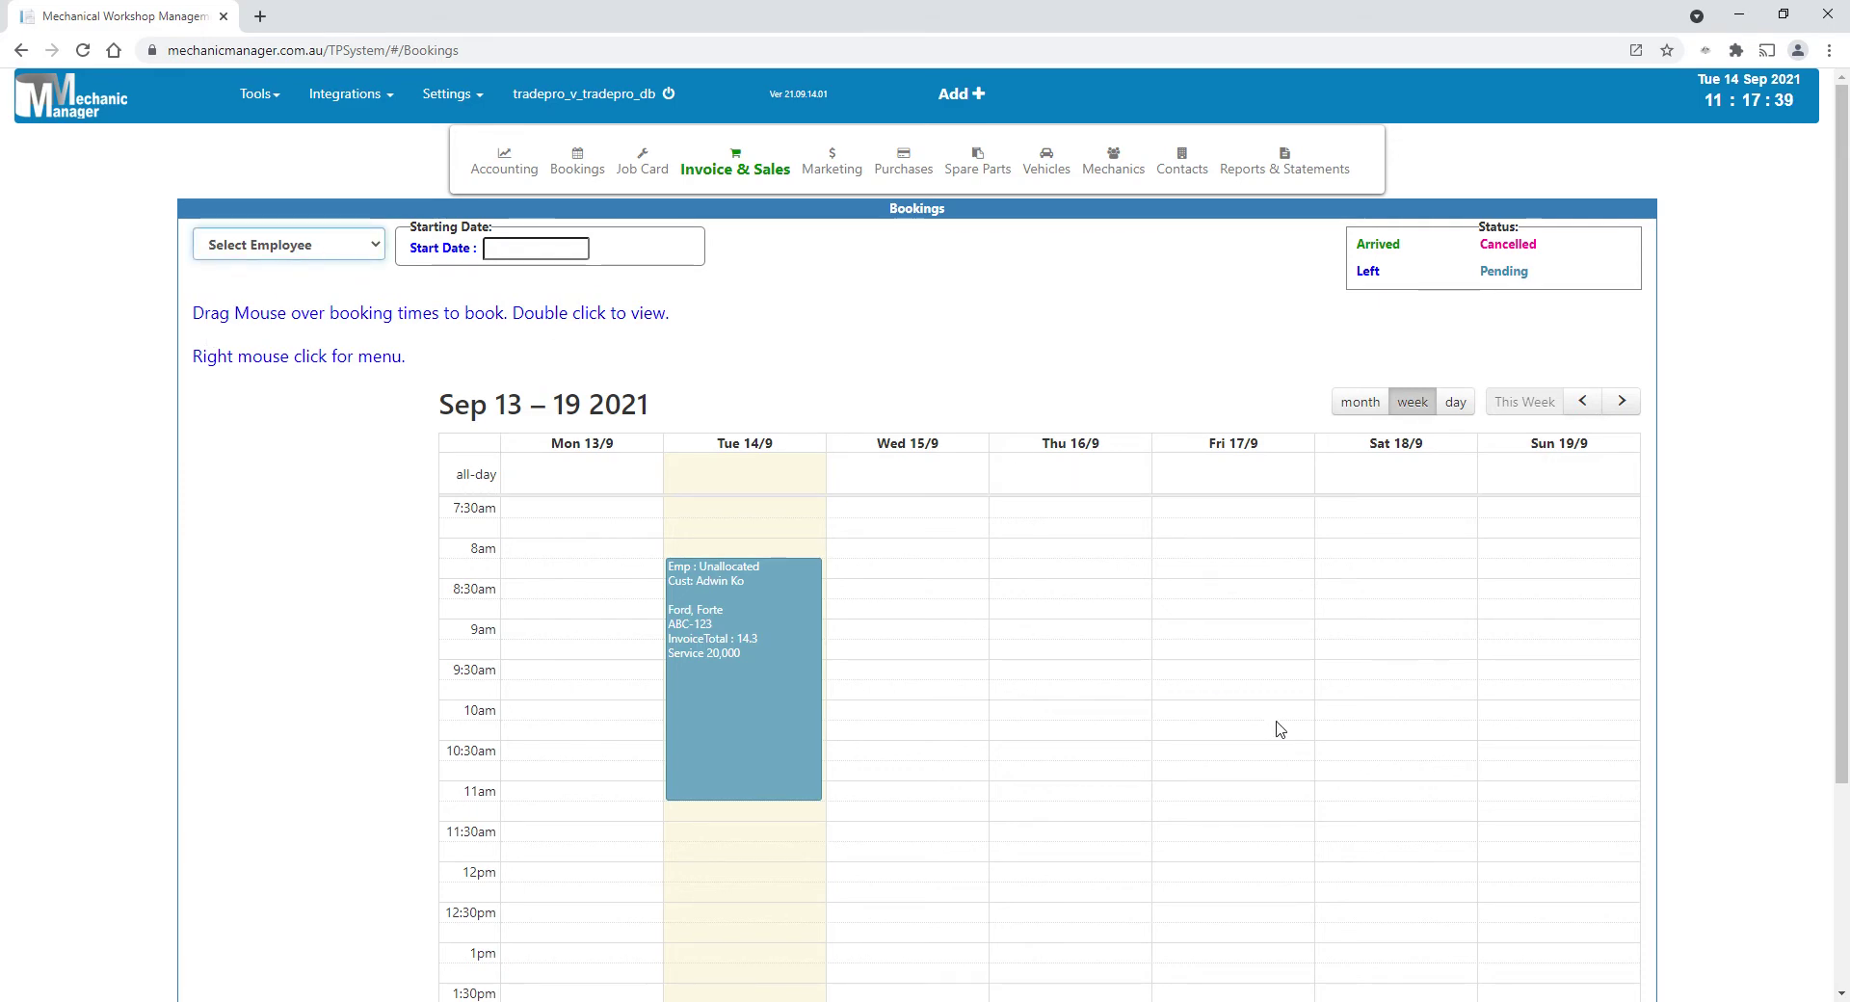
pyautogui.moveTo(777, 668); pyautogui.dragTo(1072, 681)
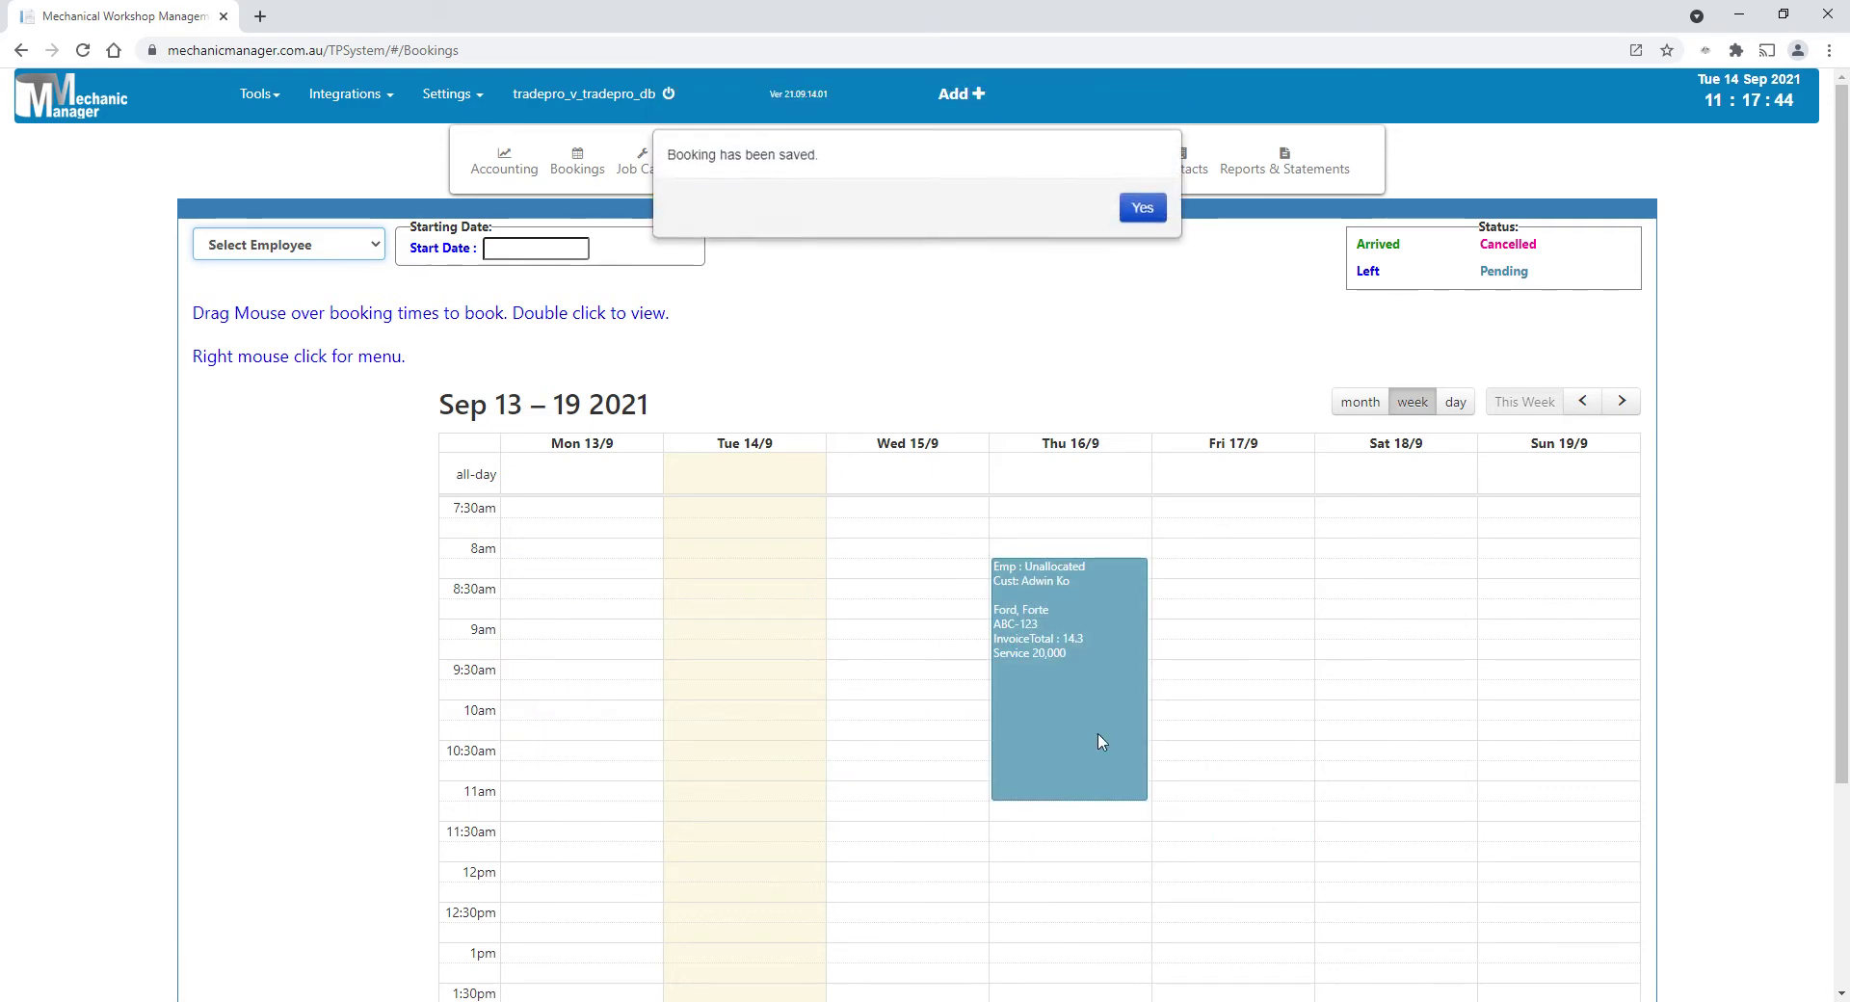
pyautogui.click(1141, 195)
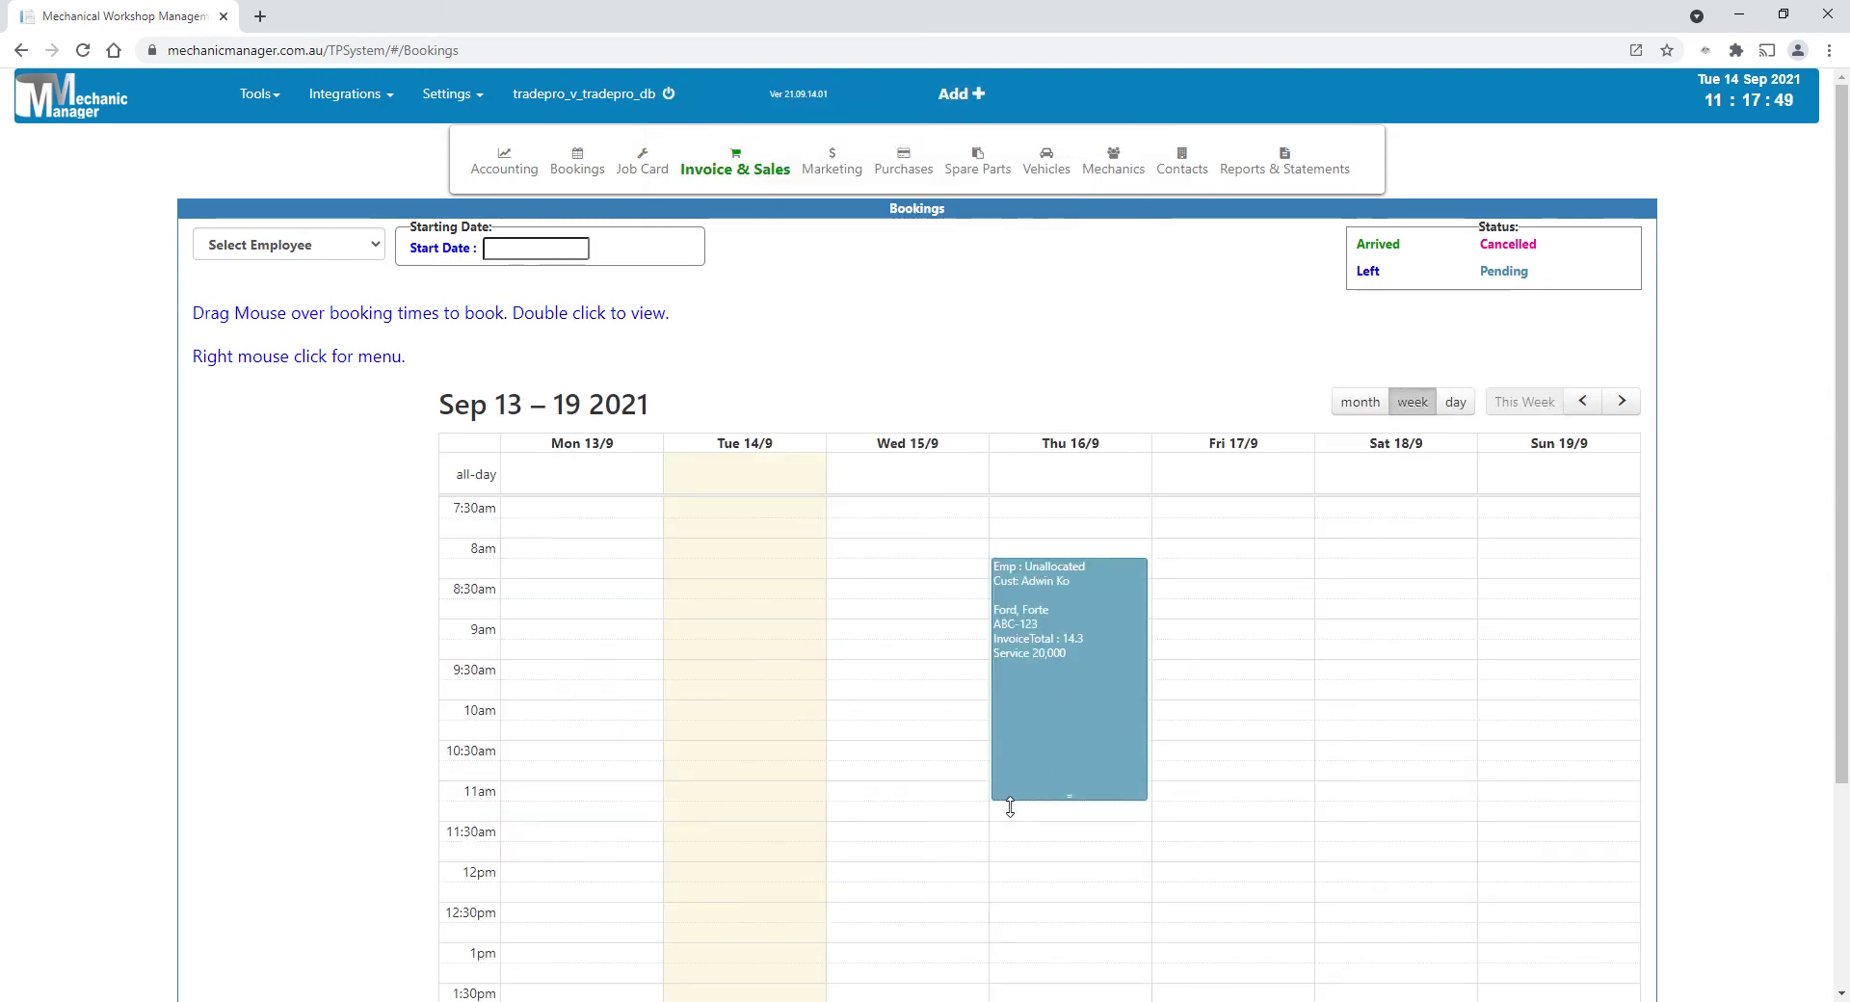
# Step: Generate a job card from the Thursday 16/9 booking, updating the existing booking, and generate an invoice from that job card
pyautogui.doubleClick(1076, 666)
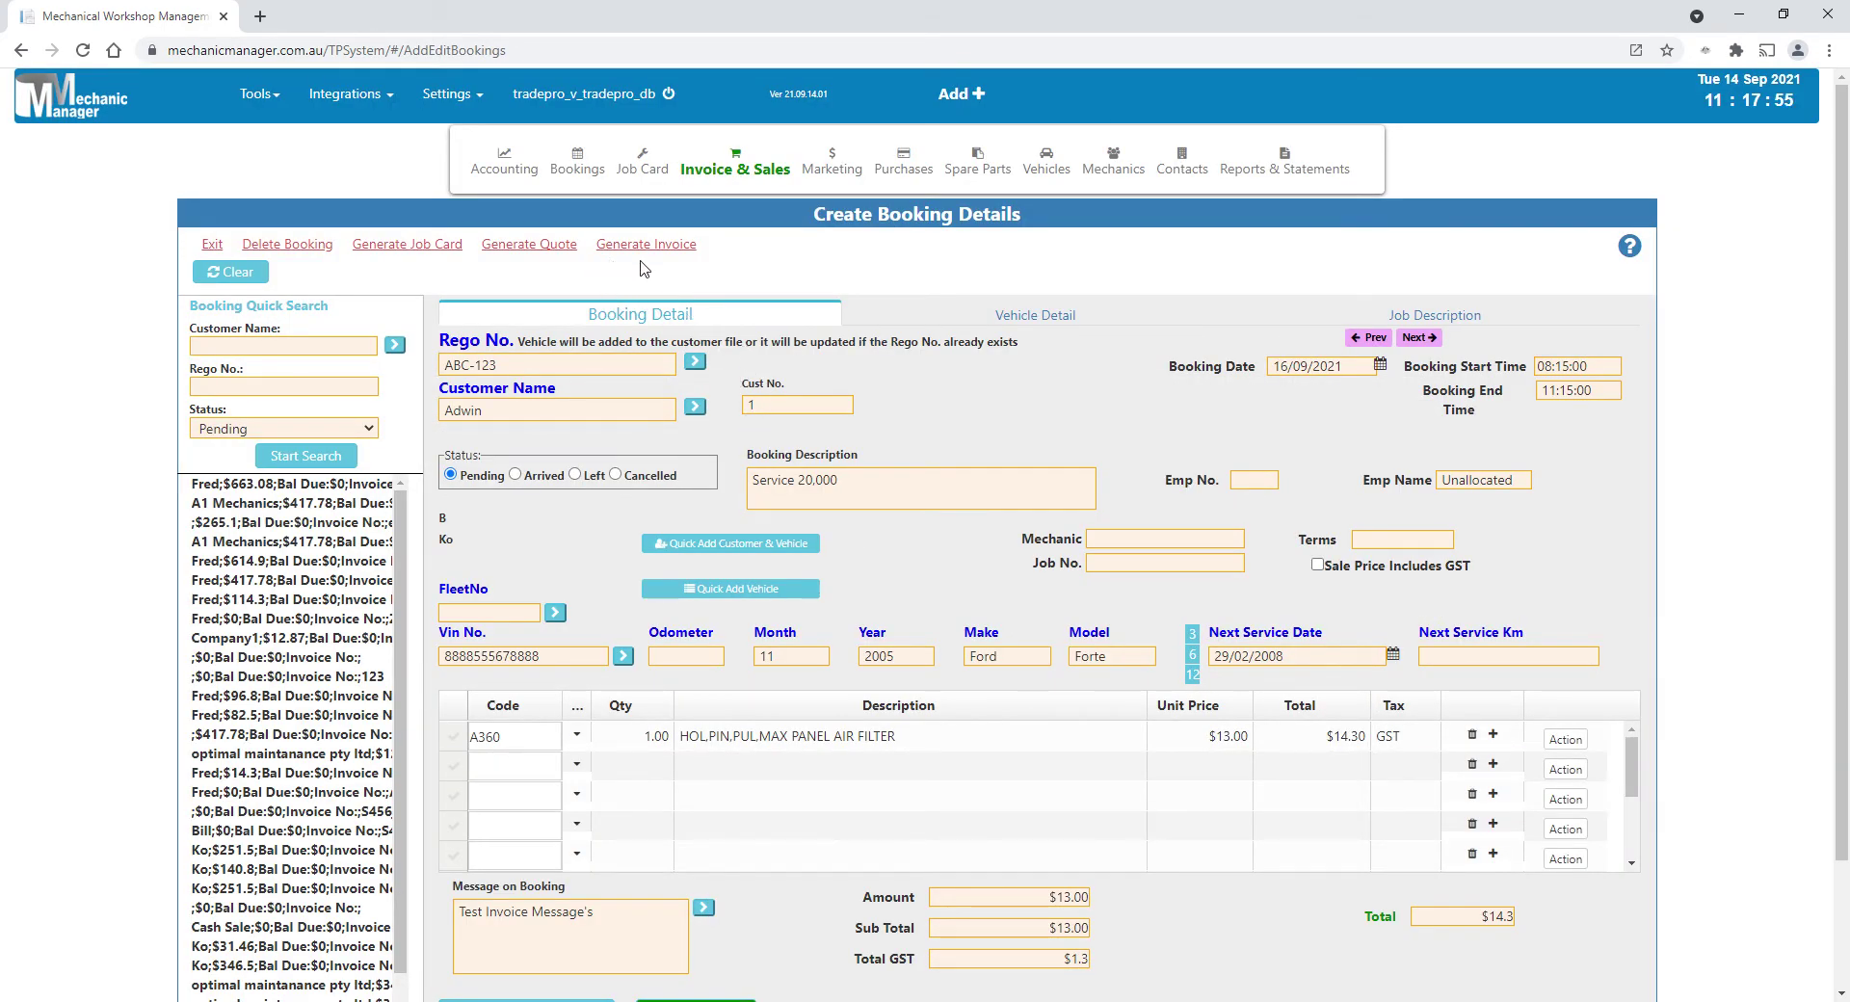
pyautogui.moveTo(426, 256)
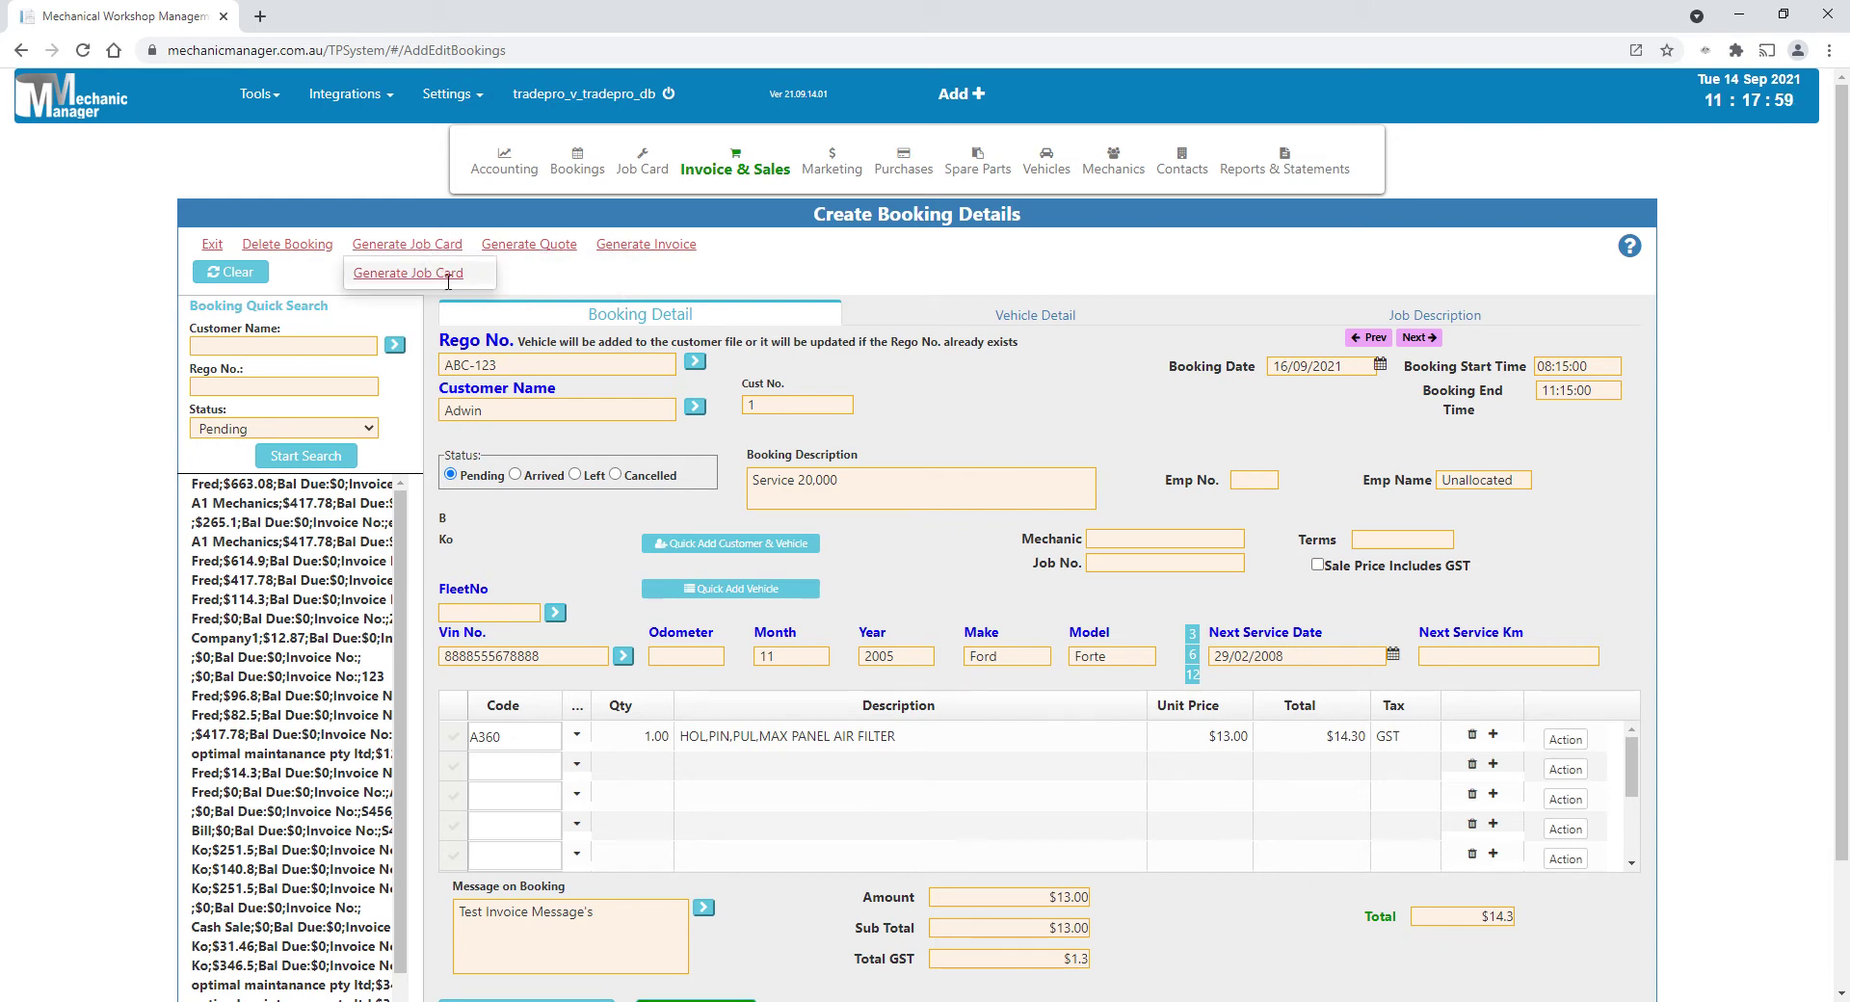
pyautogui.click(447, 274)
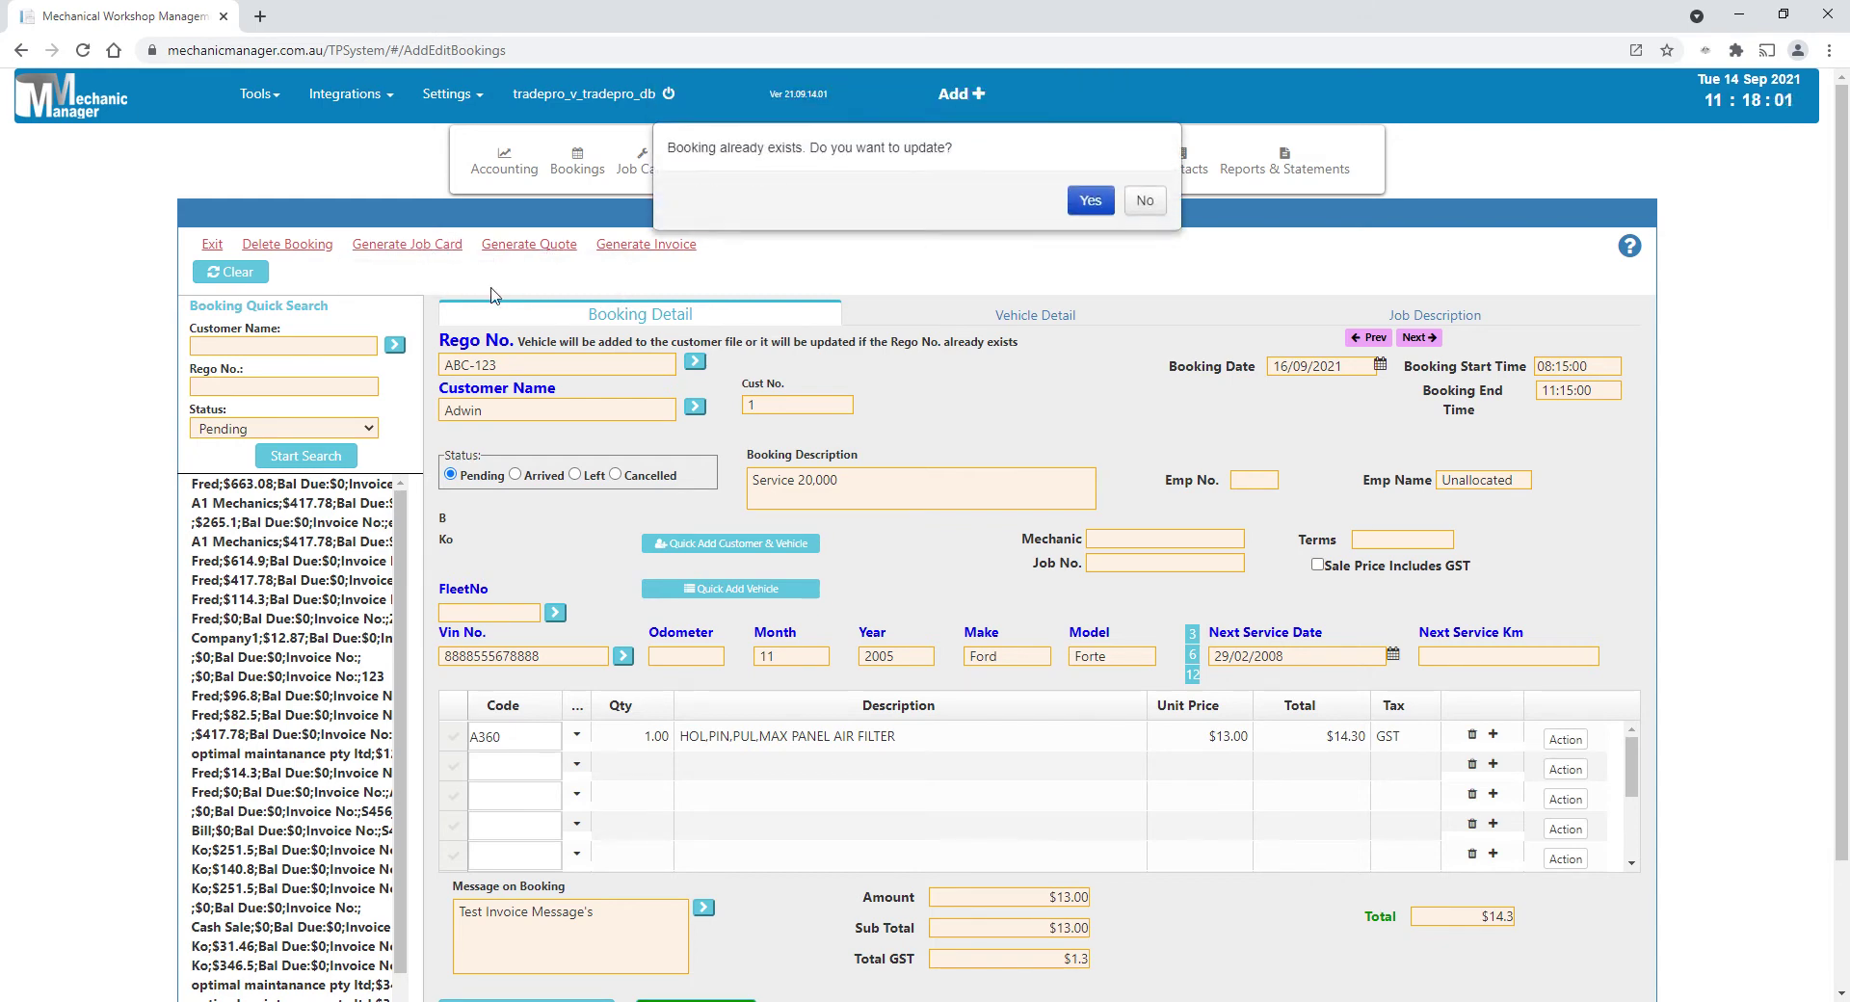
pyautogui.click(1081, 196)
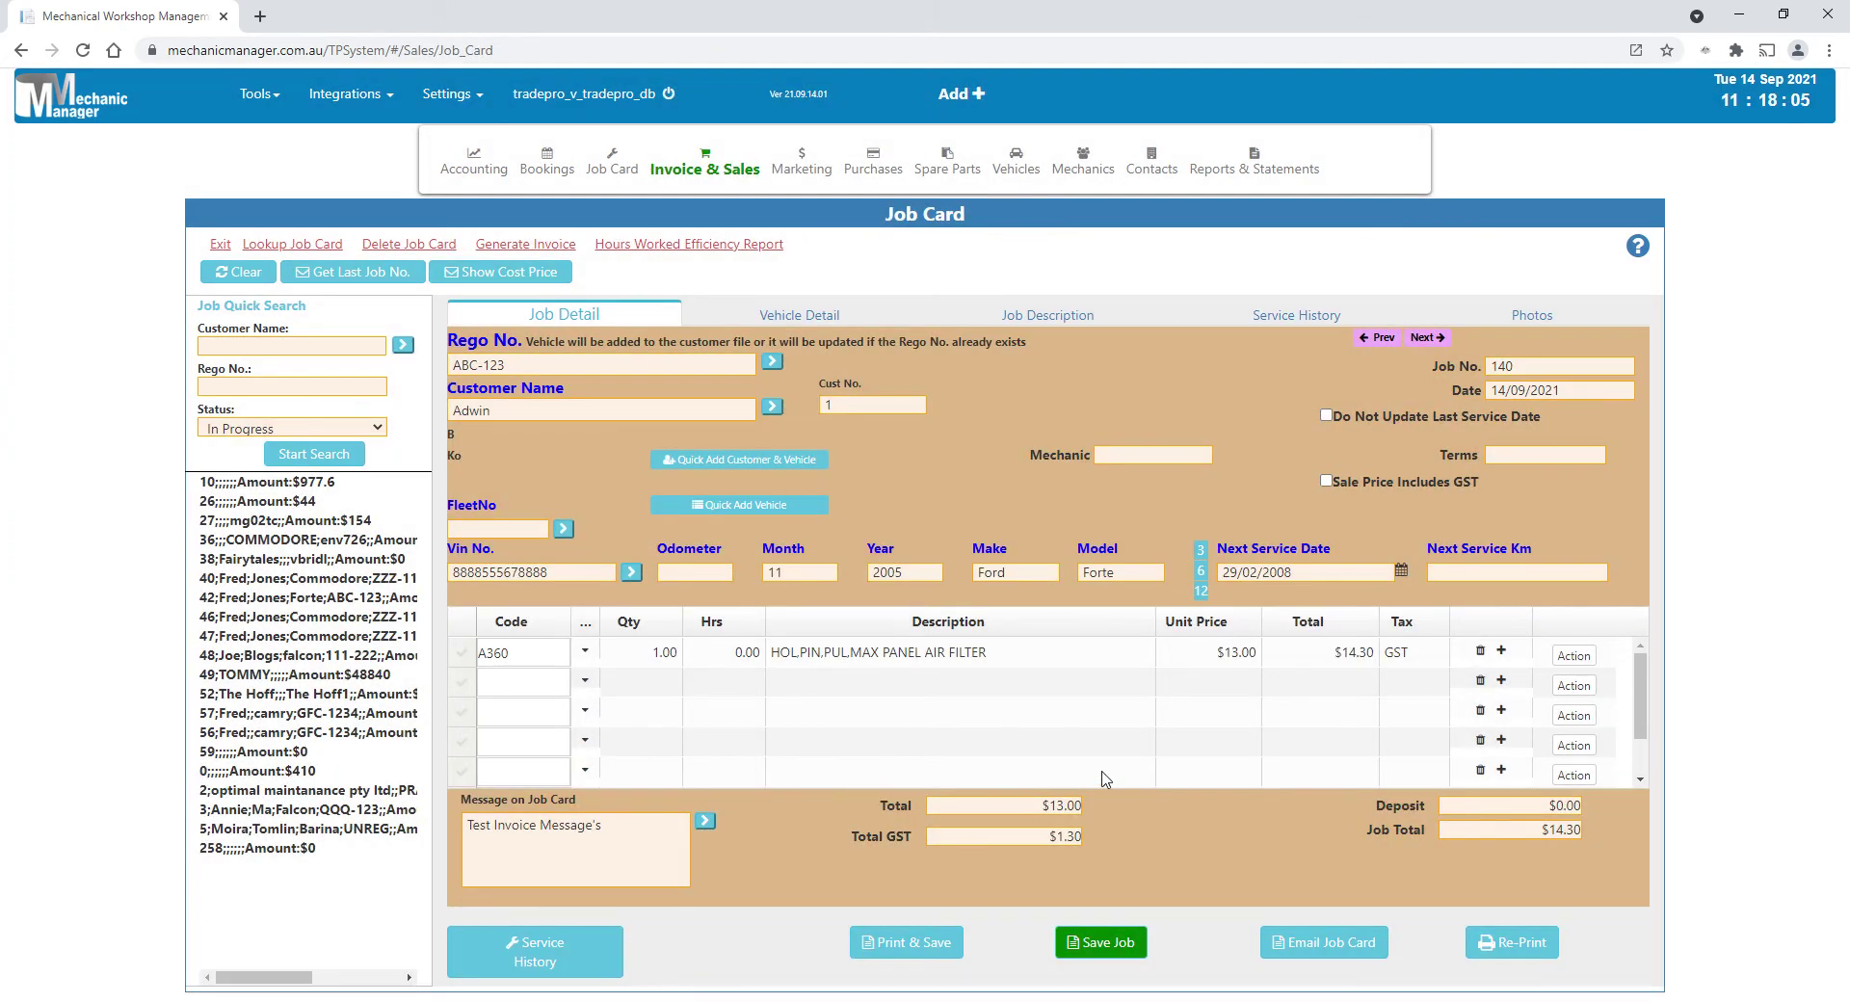
pyautogui.moveTo(525, 245)
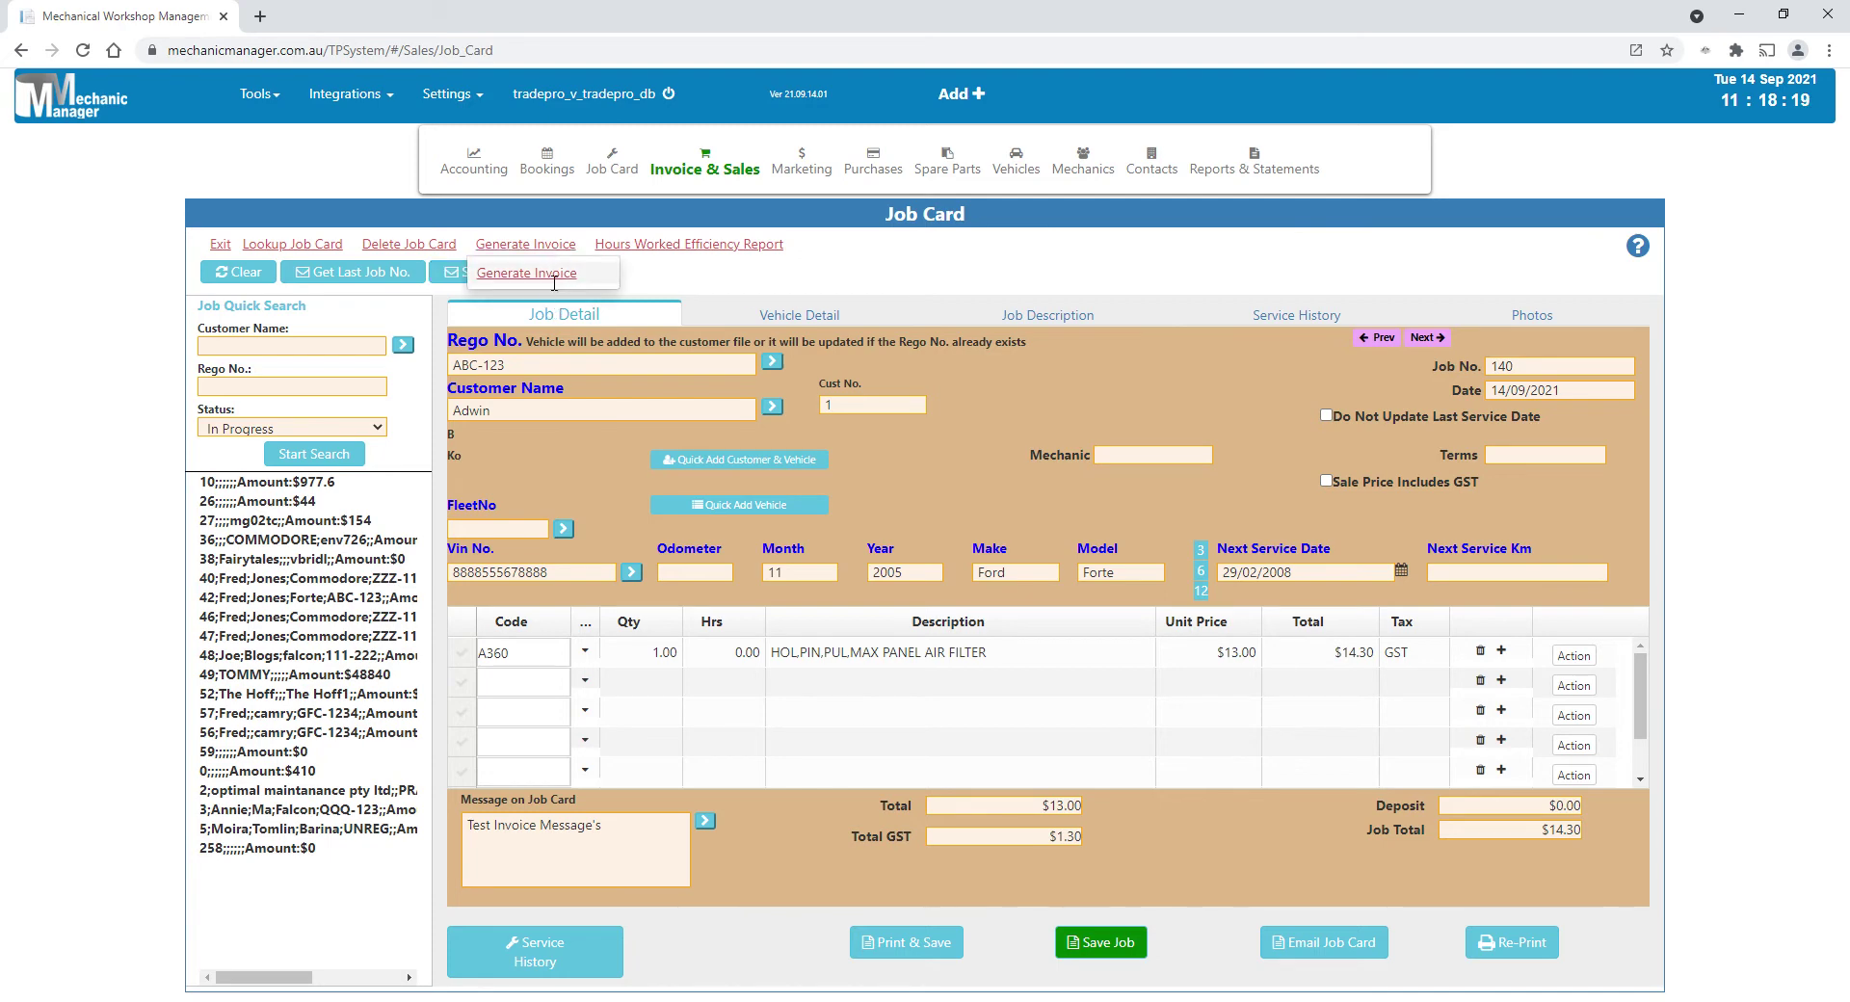
pyautogui.click(553, 275)
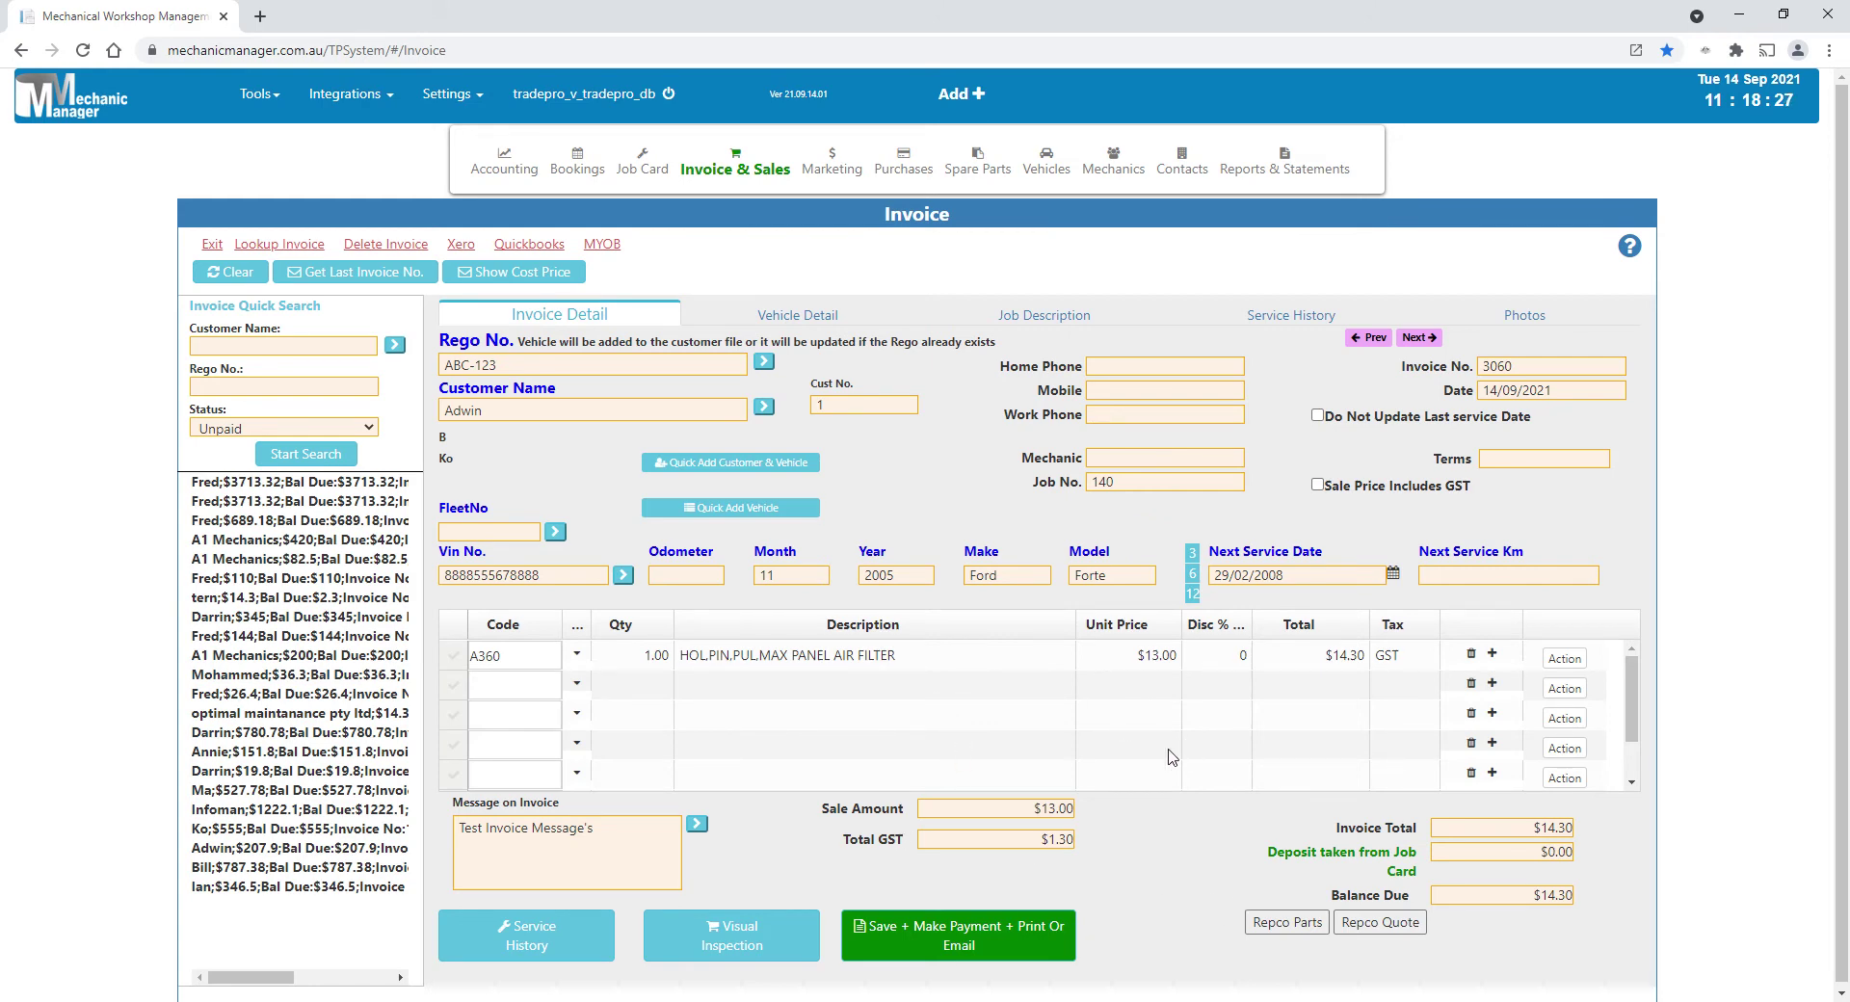
# Step: Open the Chart of Accounts and view the Income accounts
pyautogui.moveTo(511, 179)
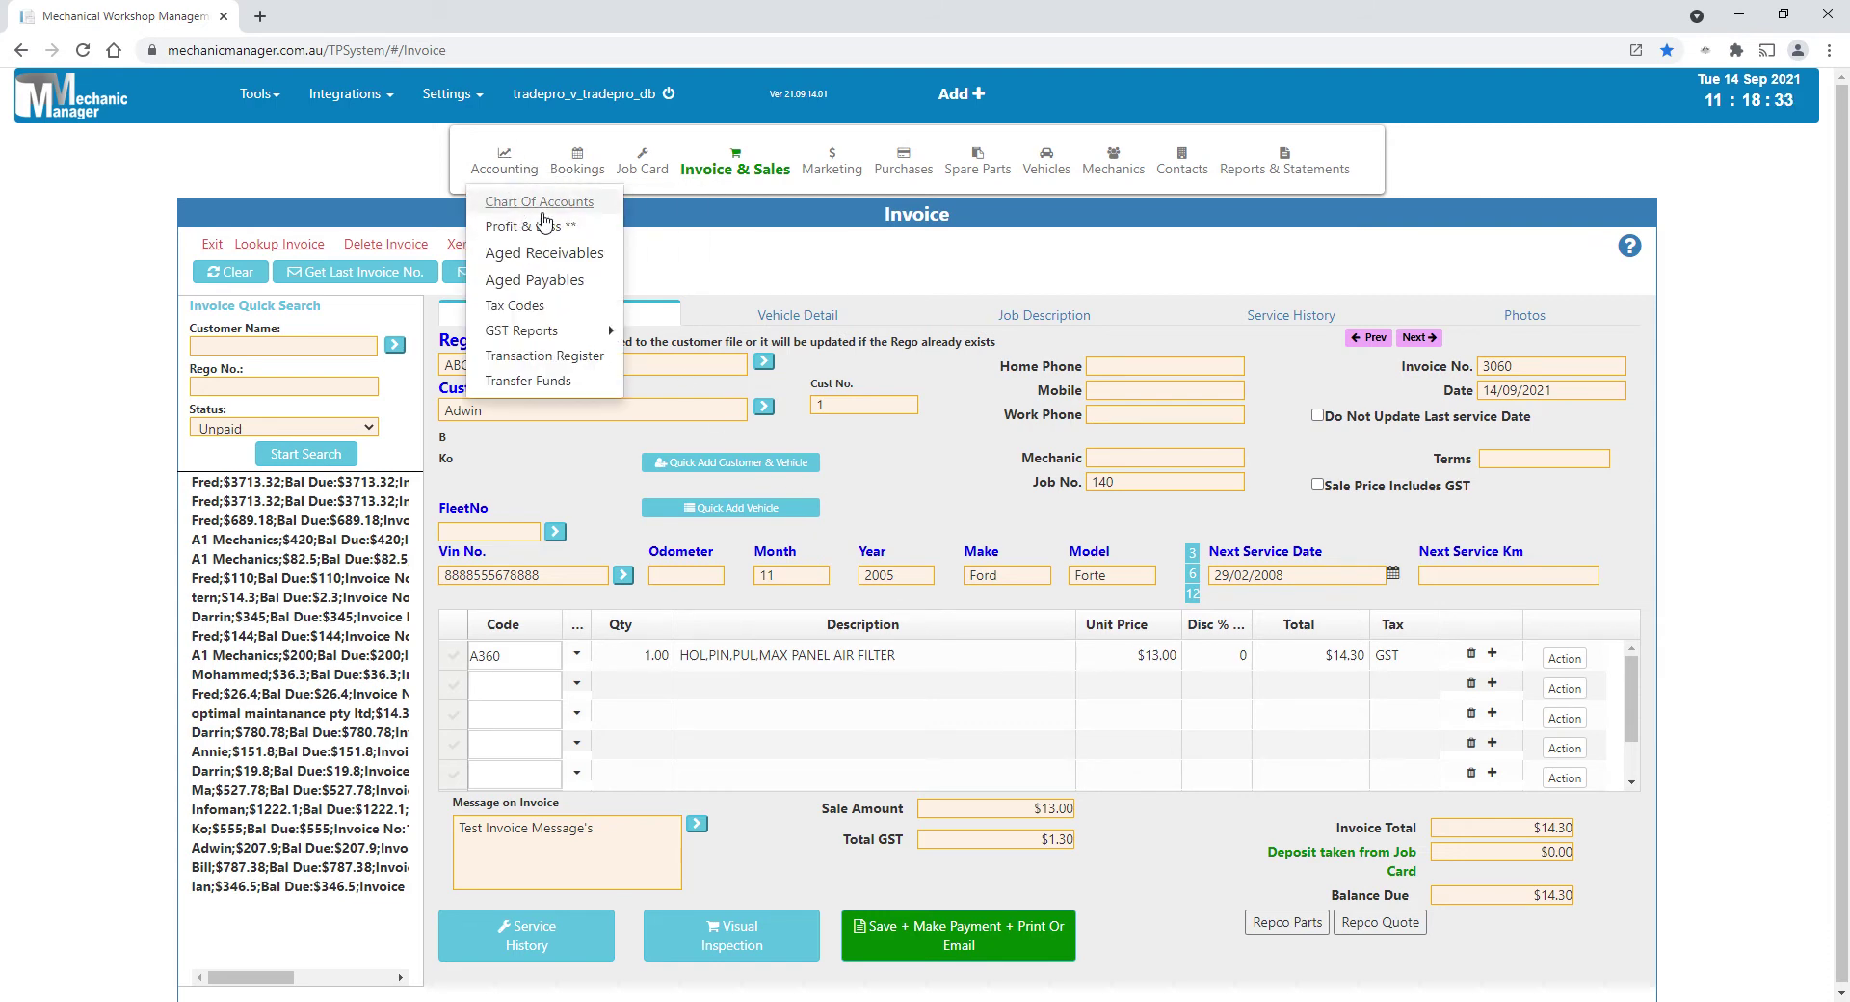
pyautogui.click(542, 213)
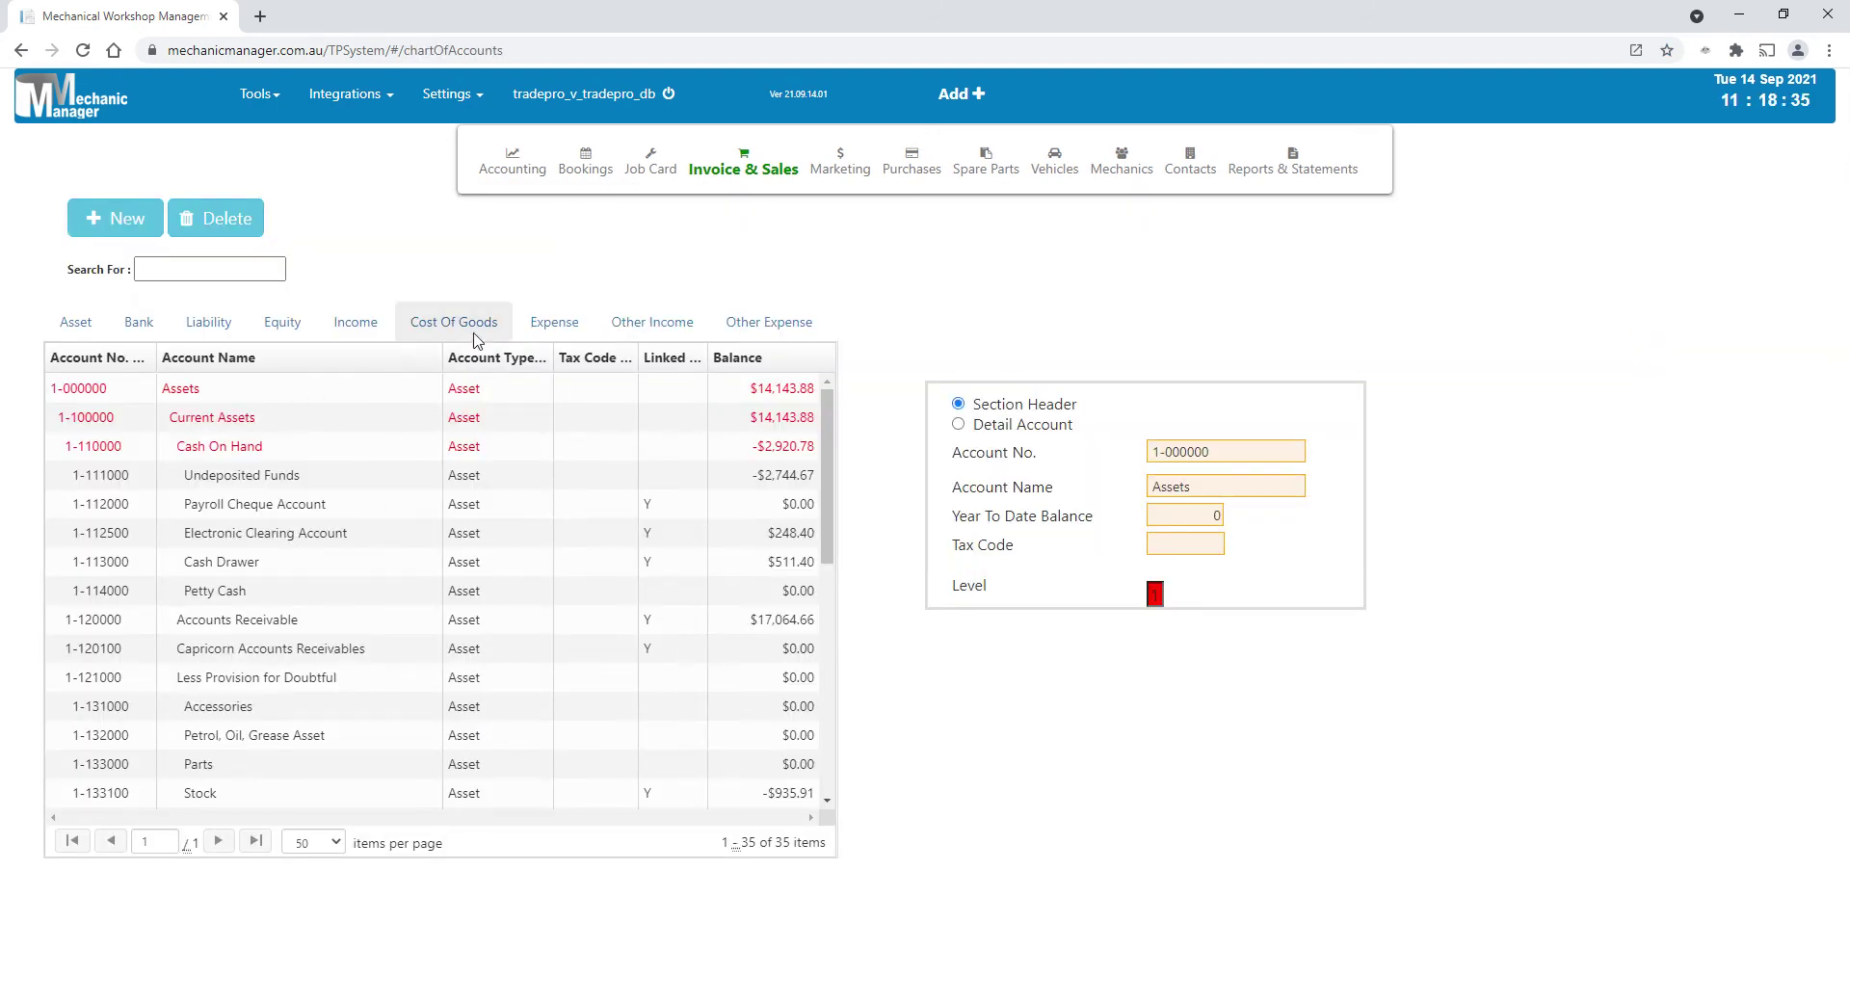
pyautogui.click(354, 326)
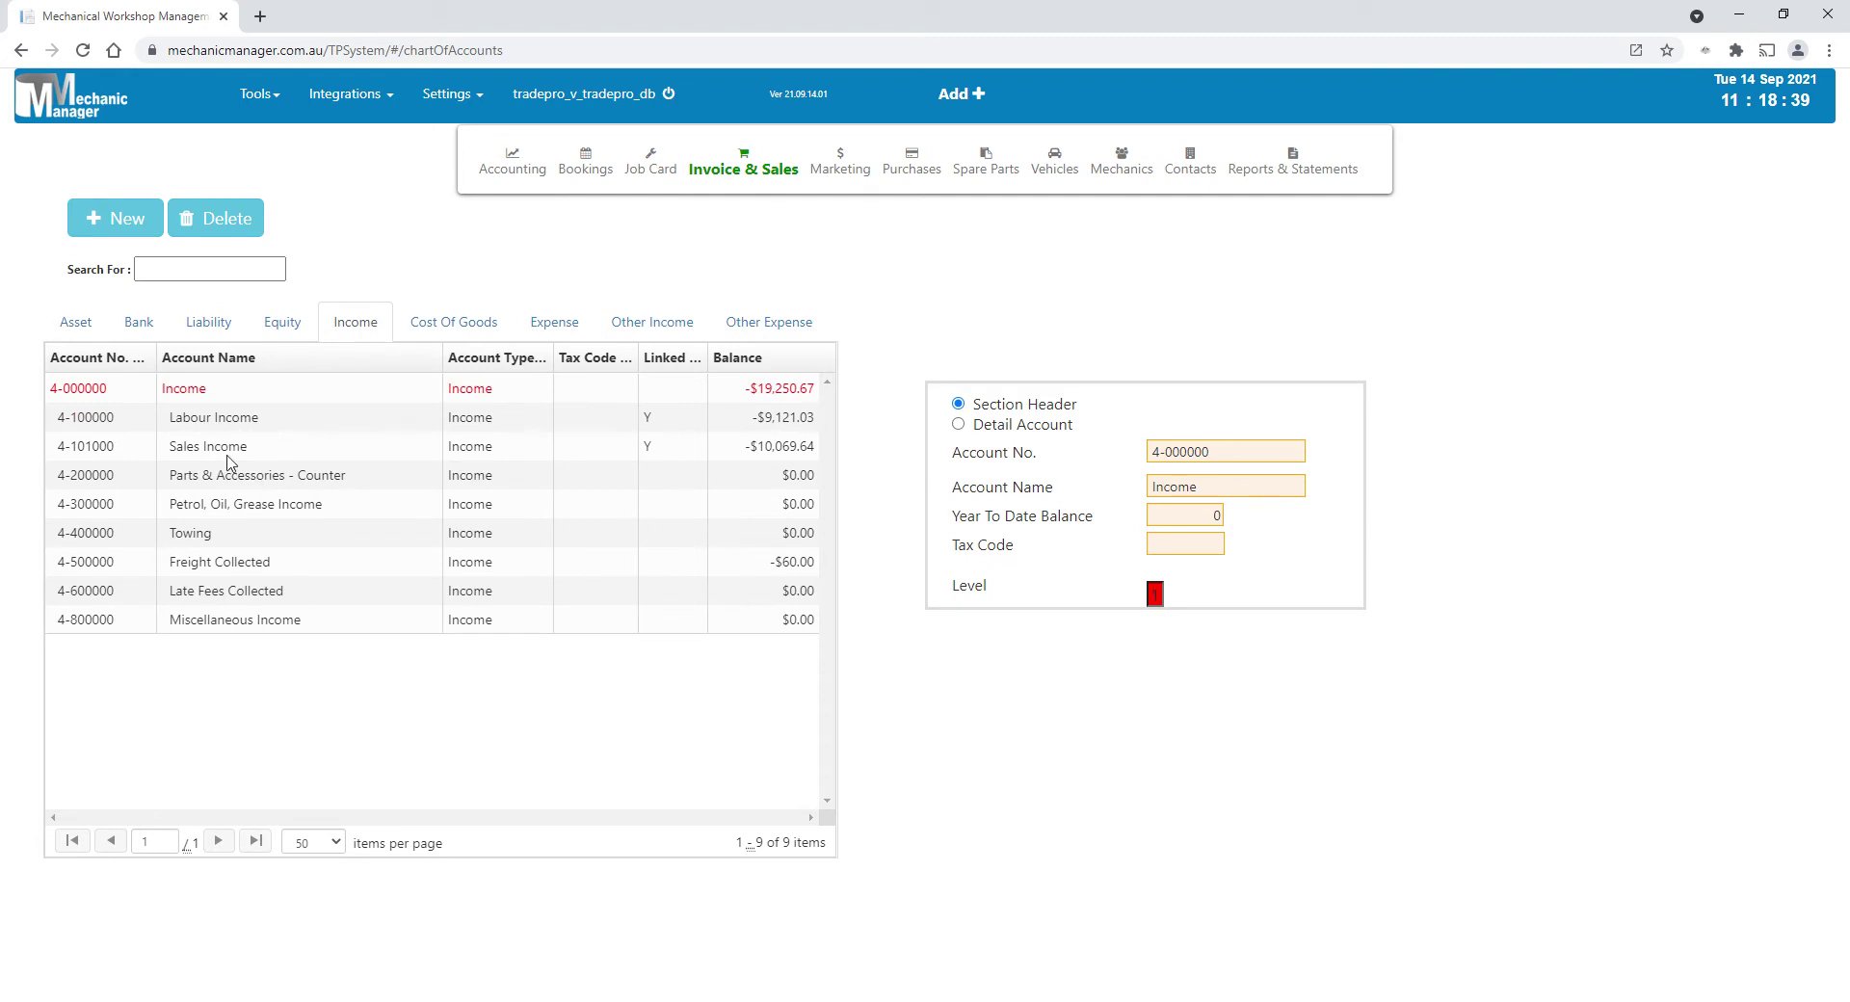
# Step: Open the Profit & Loss report, examine it down to the net profit, and close it
pyautogui.click(517, 162)
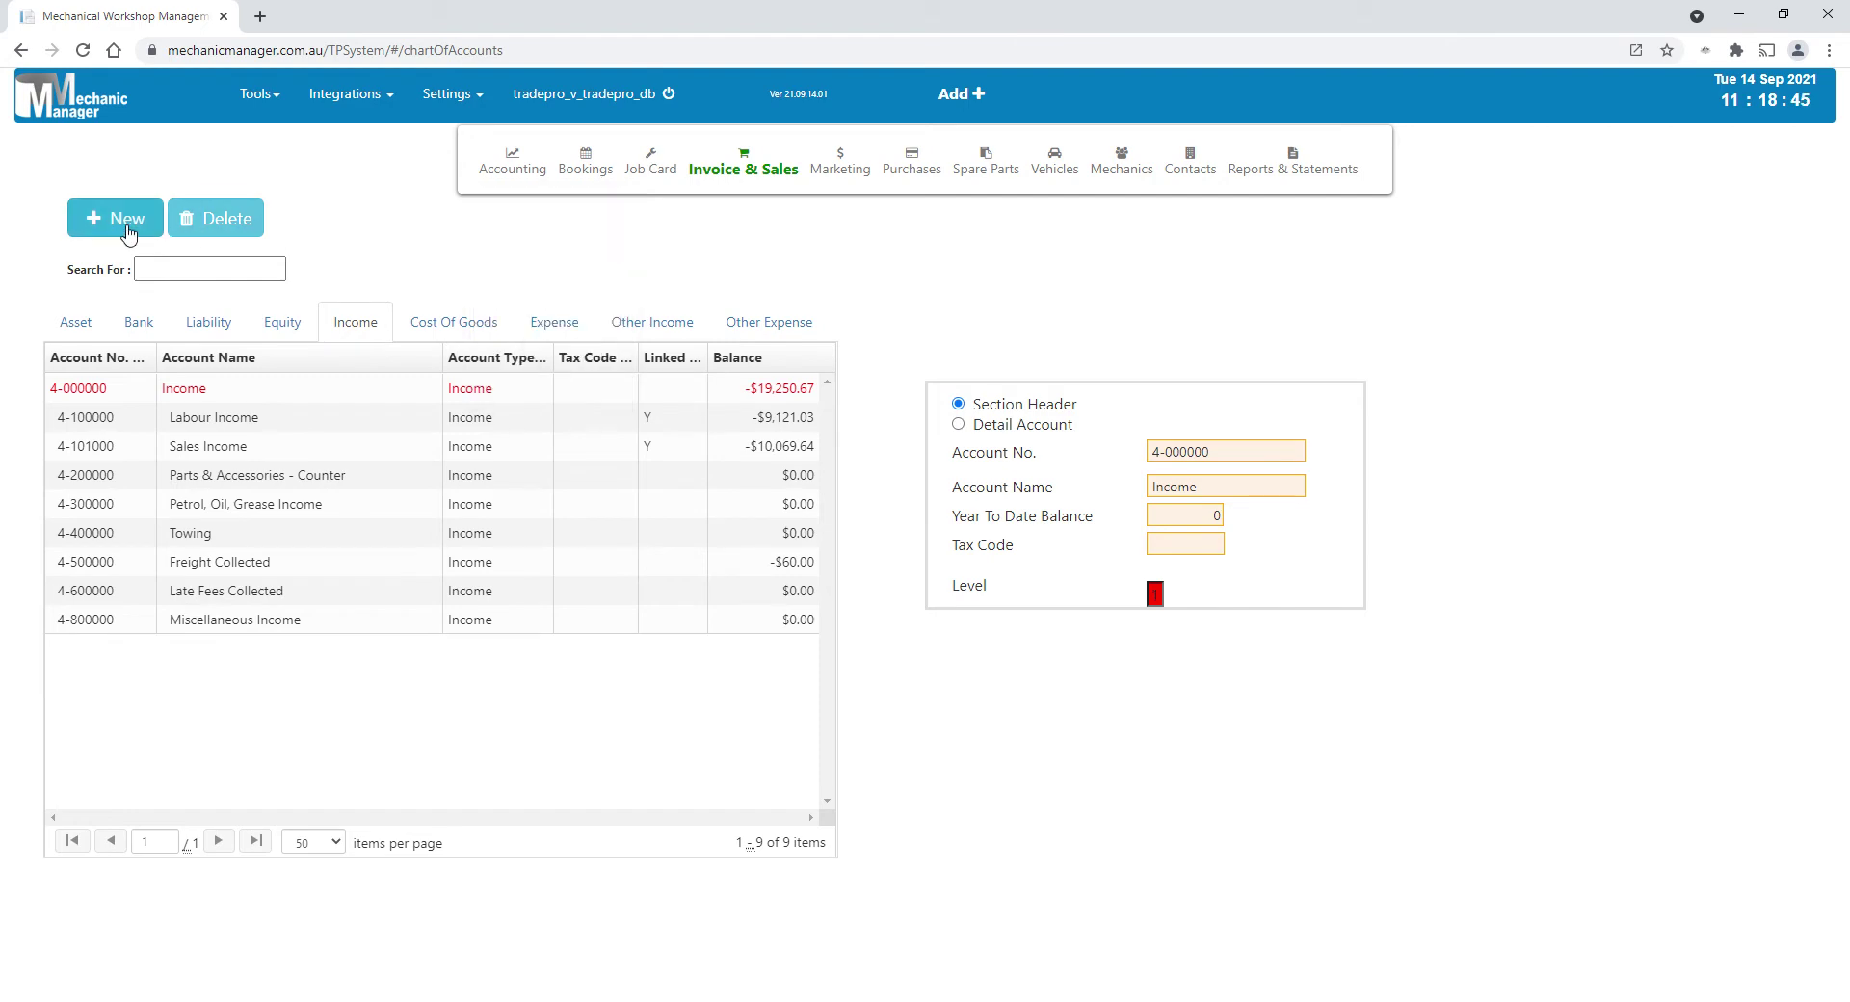
pyautogui.moveTo(530, 181)
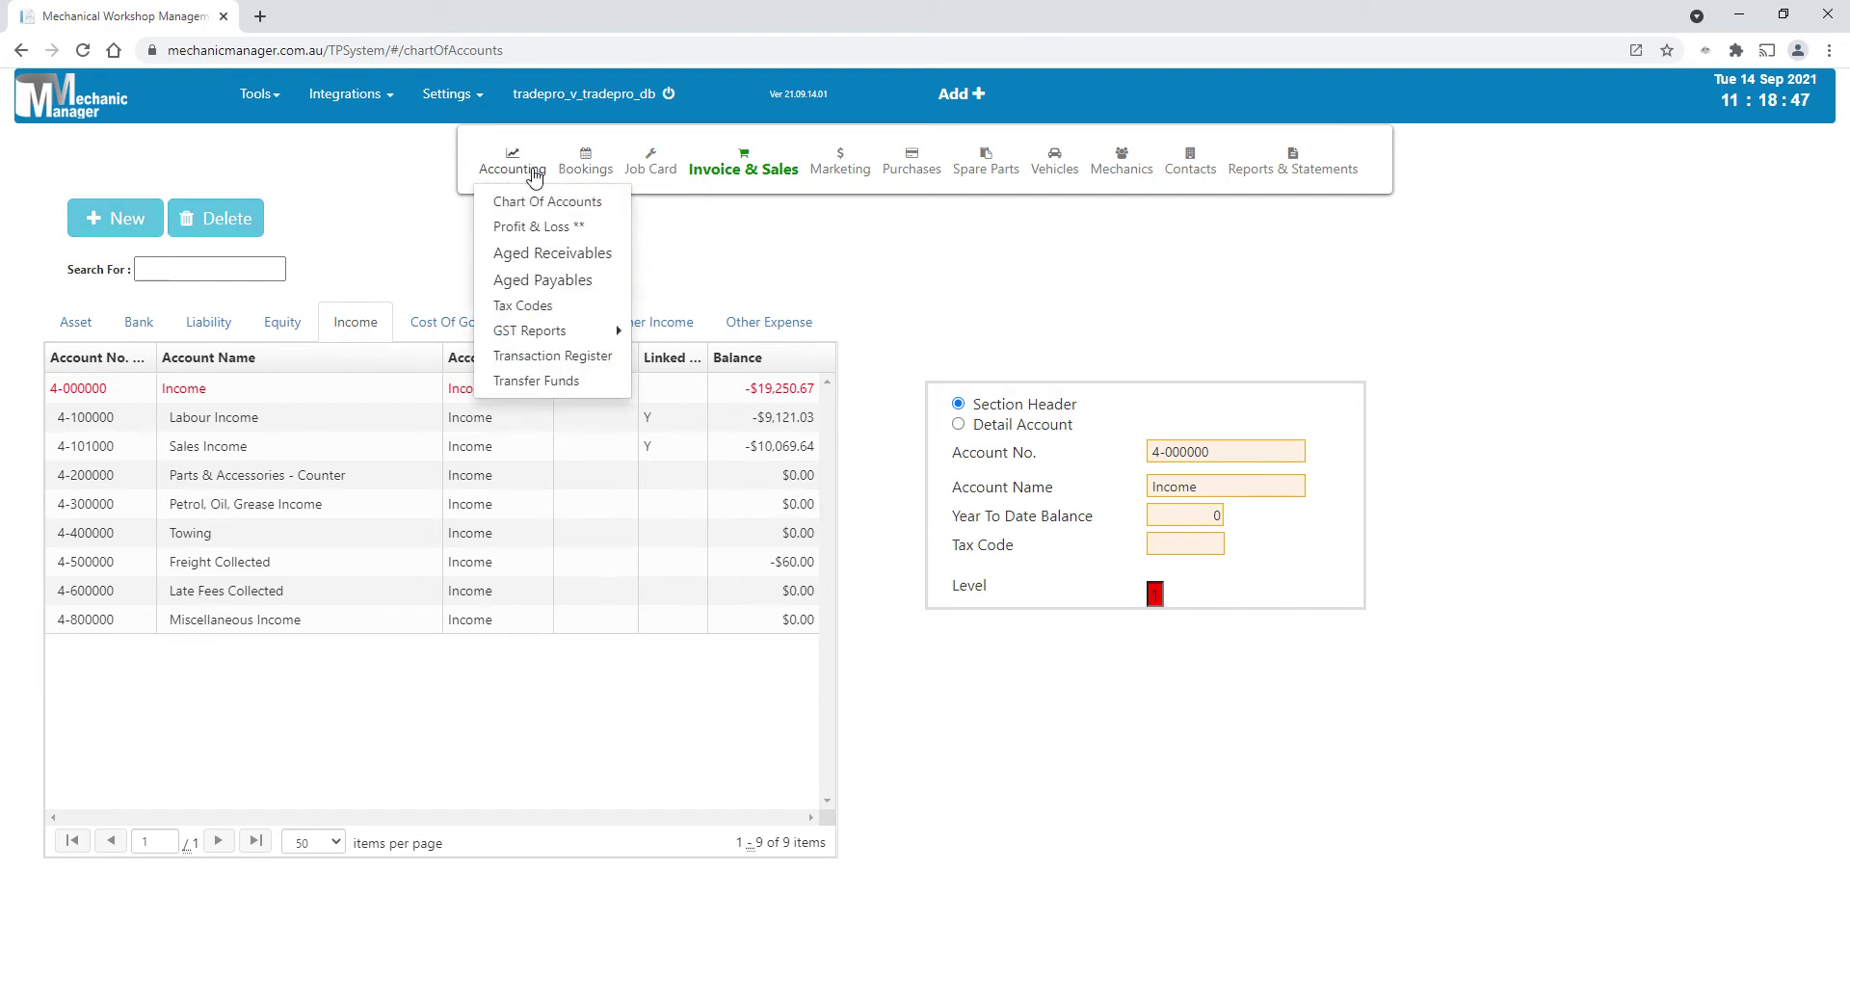
pyautogui.click(531, 227)
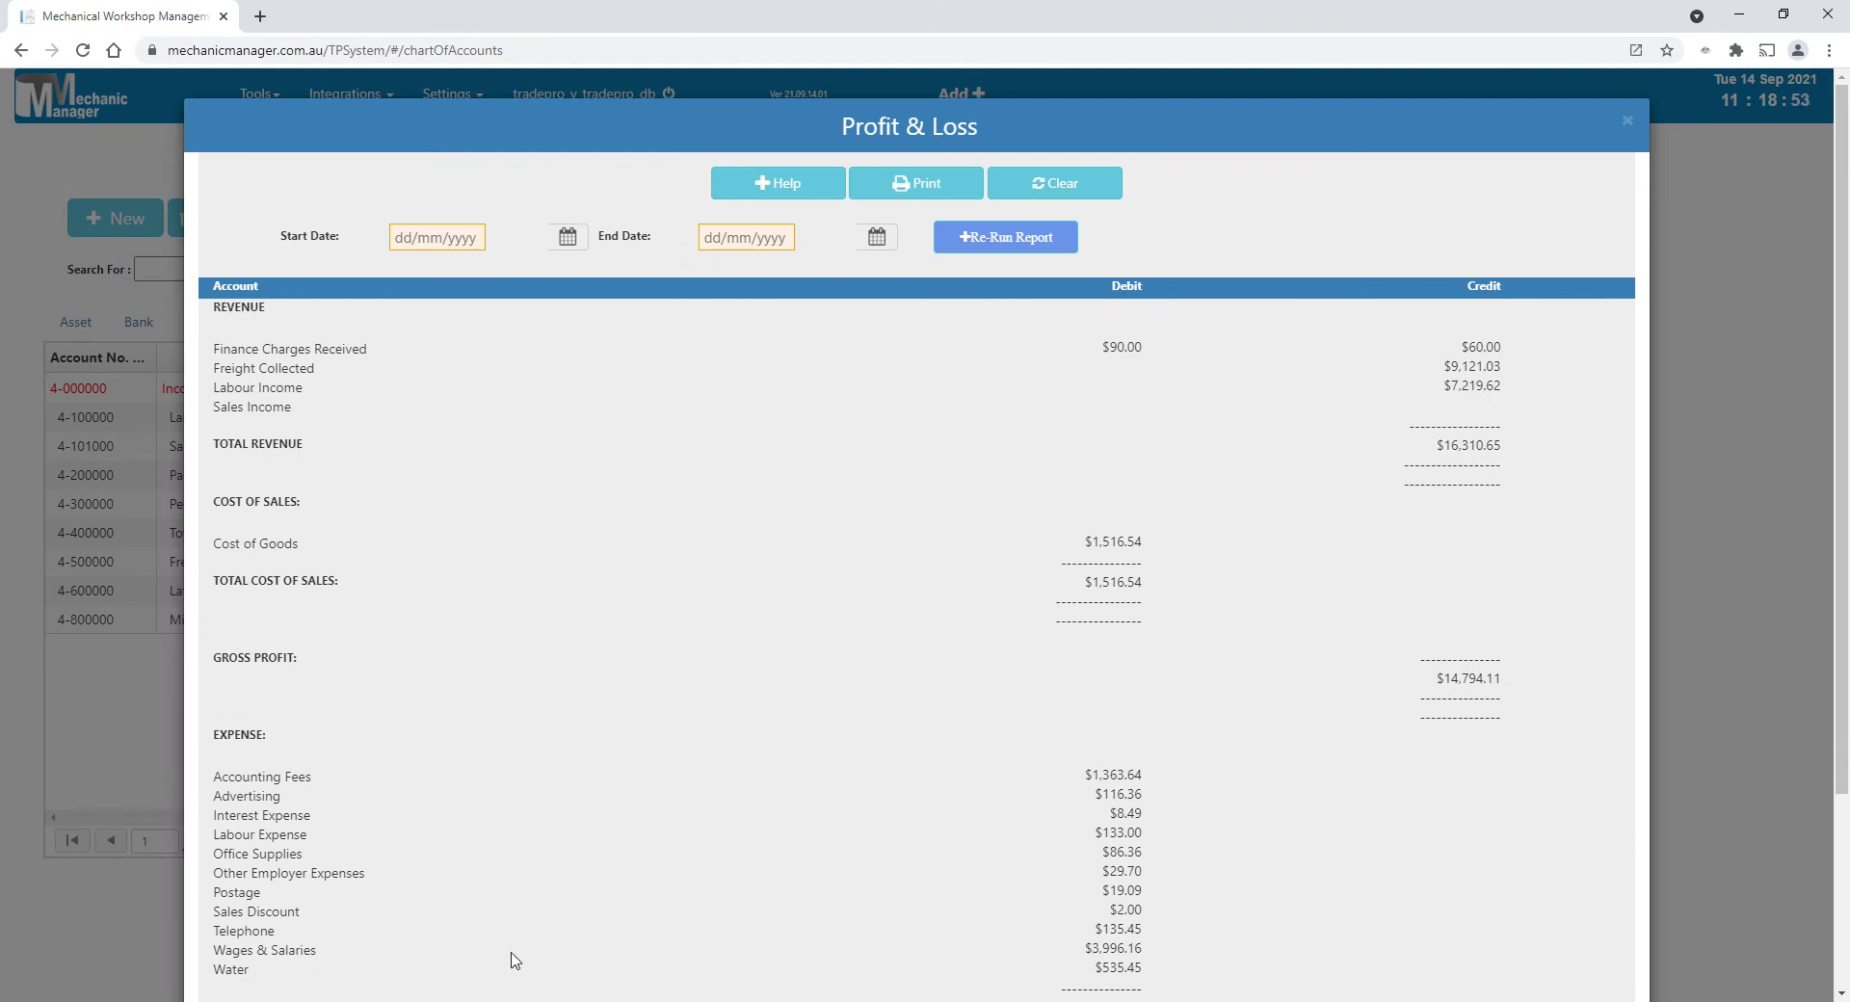
pyautogui.scroll(-3, 923, 904)
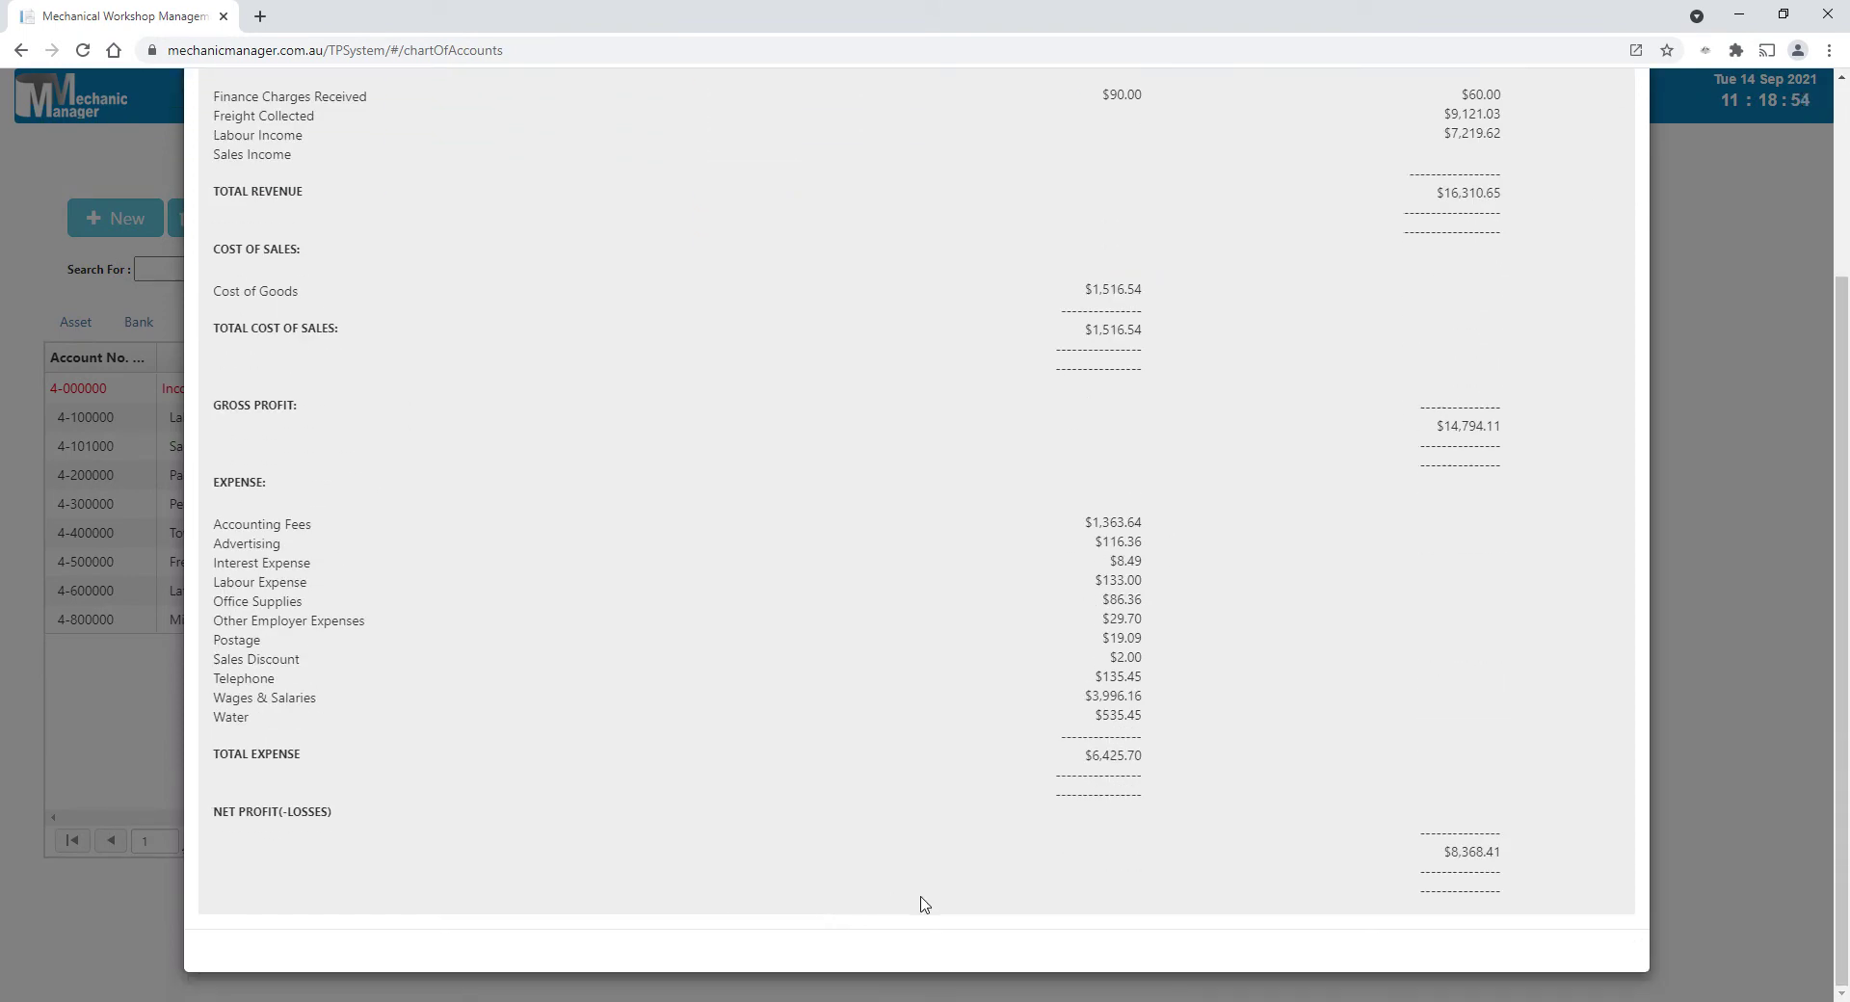
pyautogui.tripleClick(1457, 861)
pyautogui.click(1596, 860)
pyautogui.scroll(3, 1321, 544)
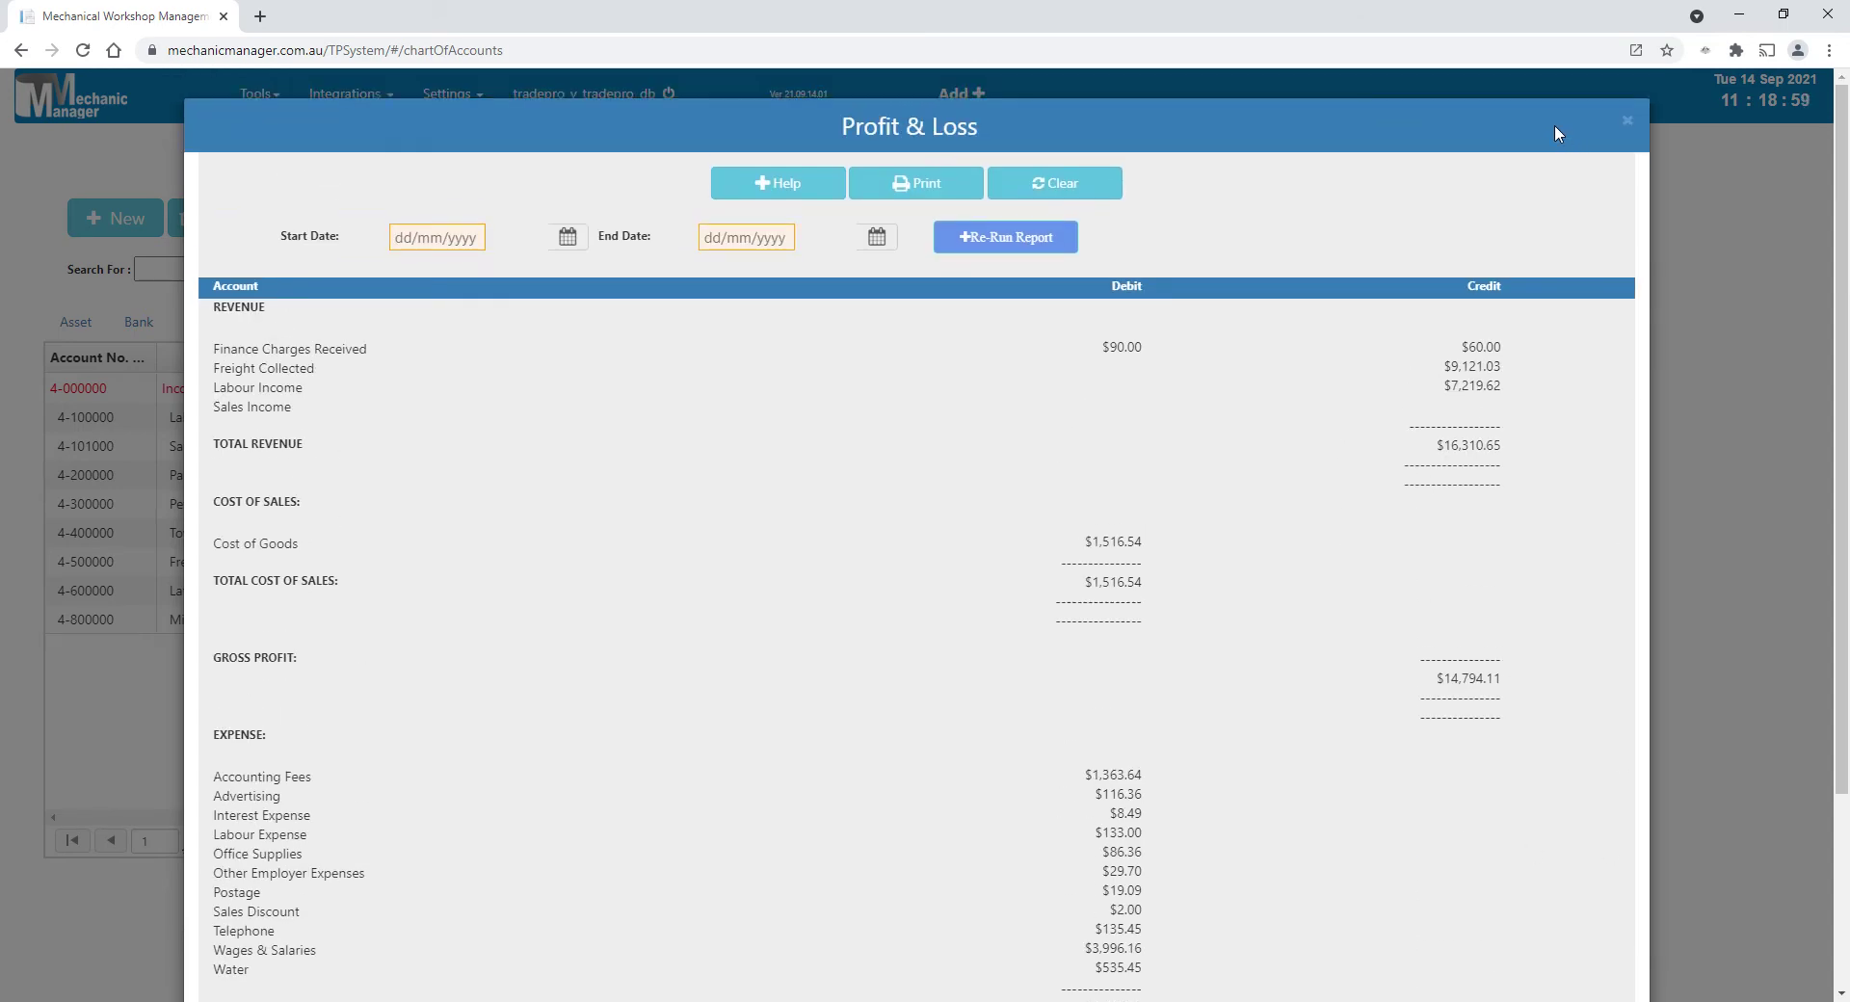
pyautogui.moveTo(1553, 126); pyautogui.dragTo(1277, 231)
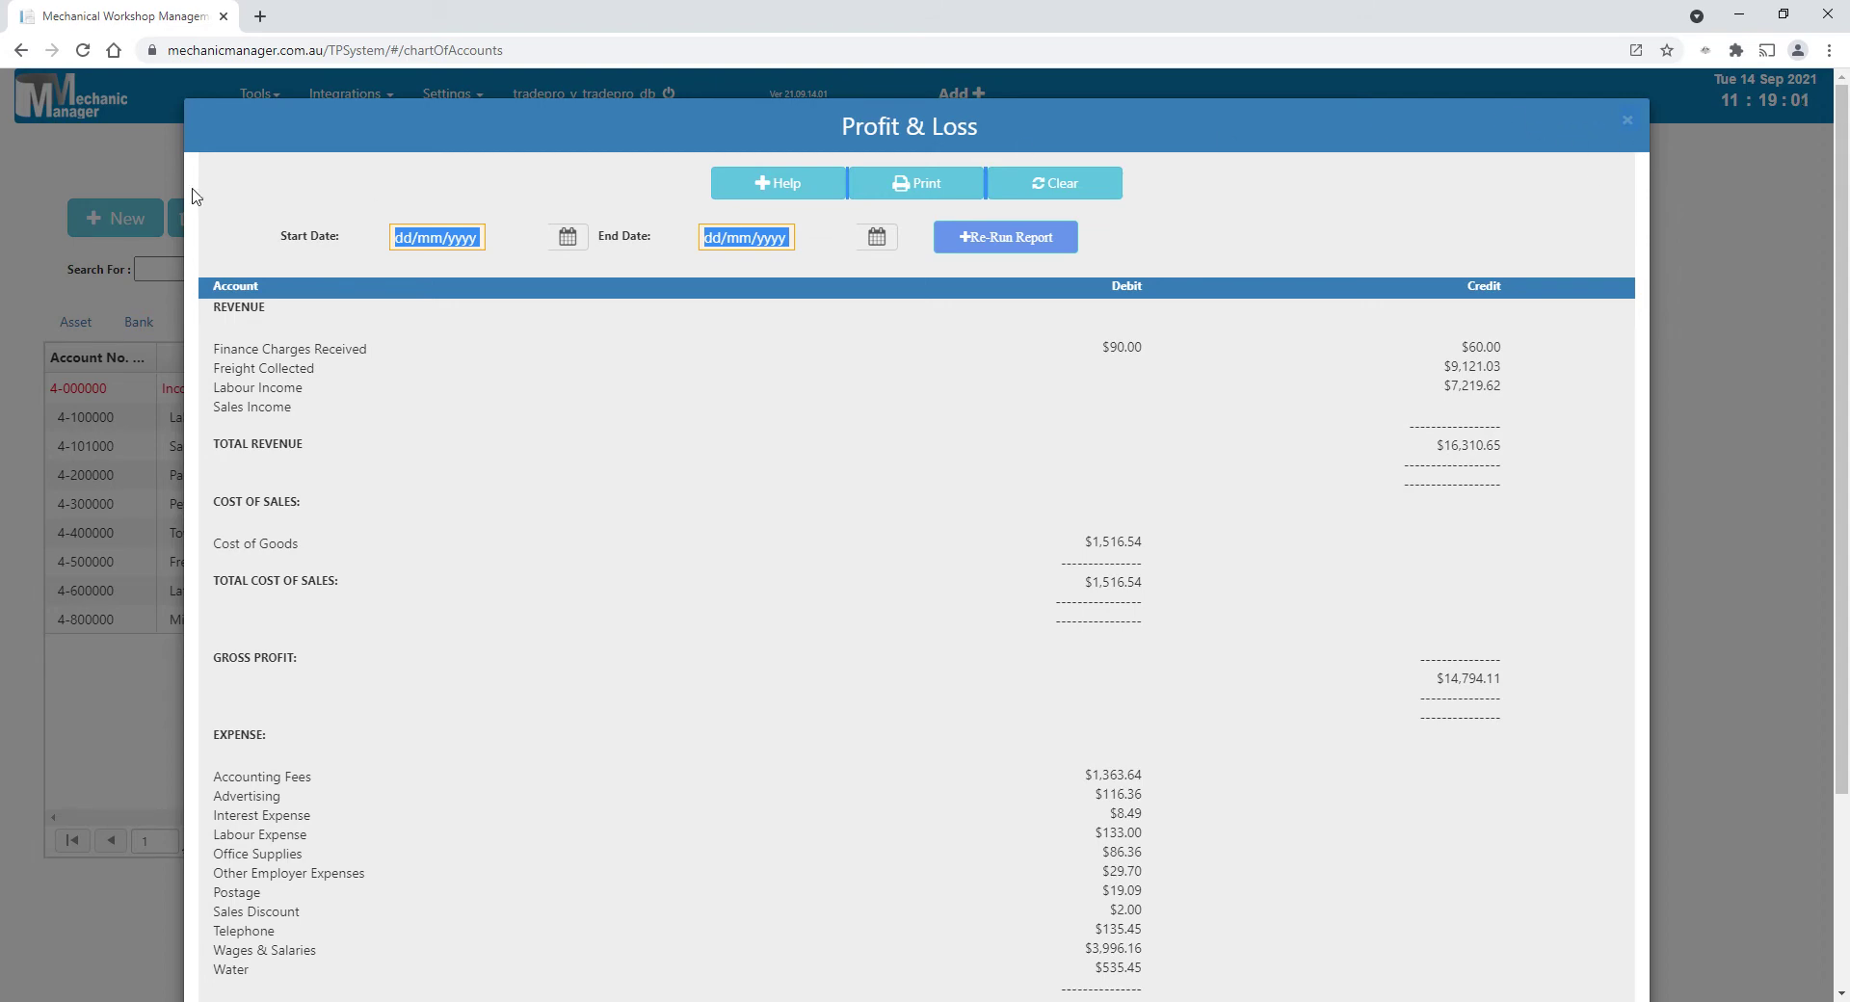
pyautogui.click(85, 169)
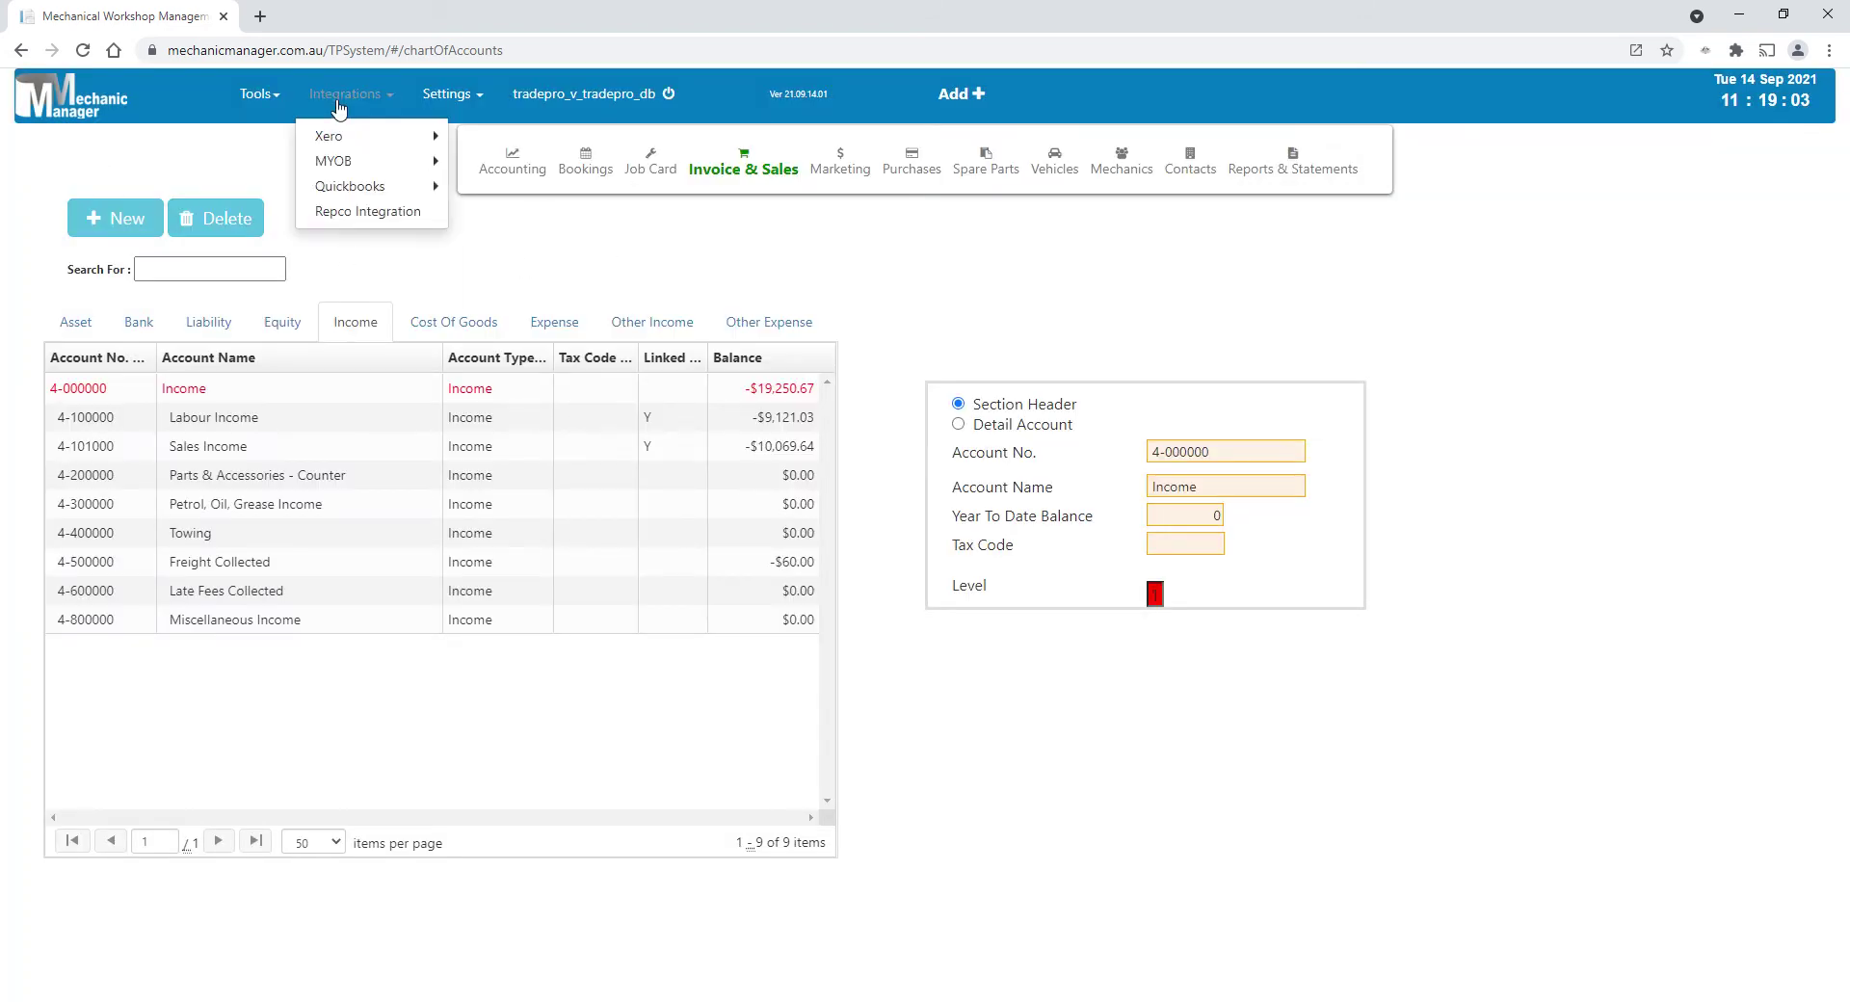
pyautogui.moveTo(279, 98)
pyautogui.moveTo(499, 172)
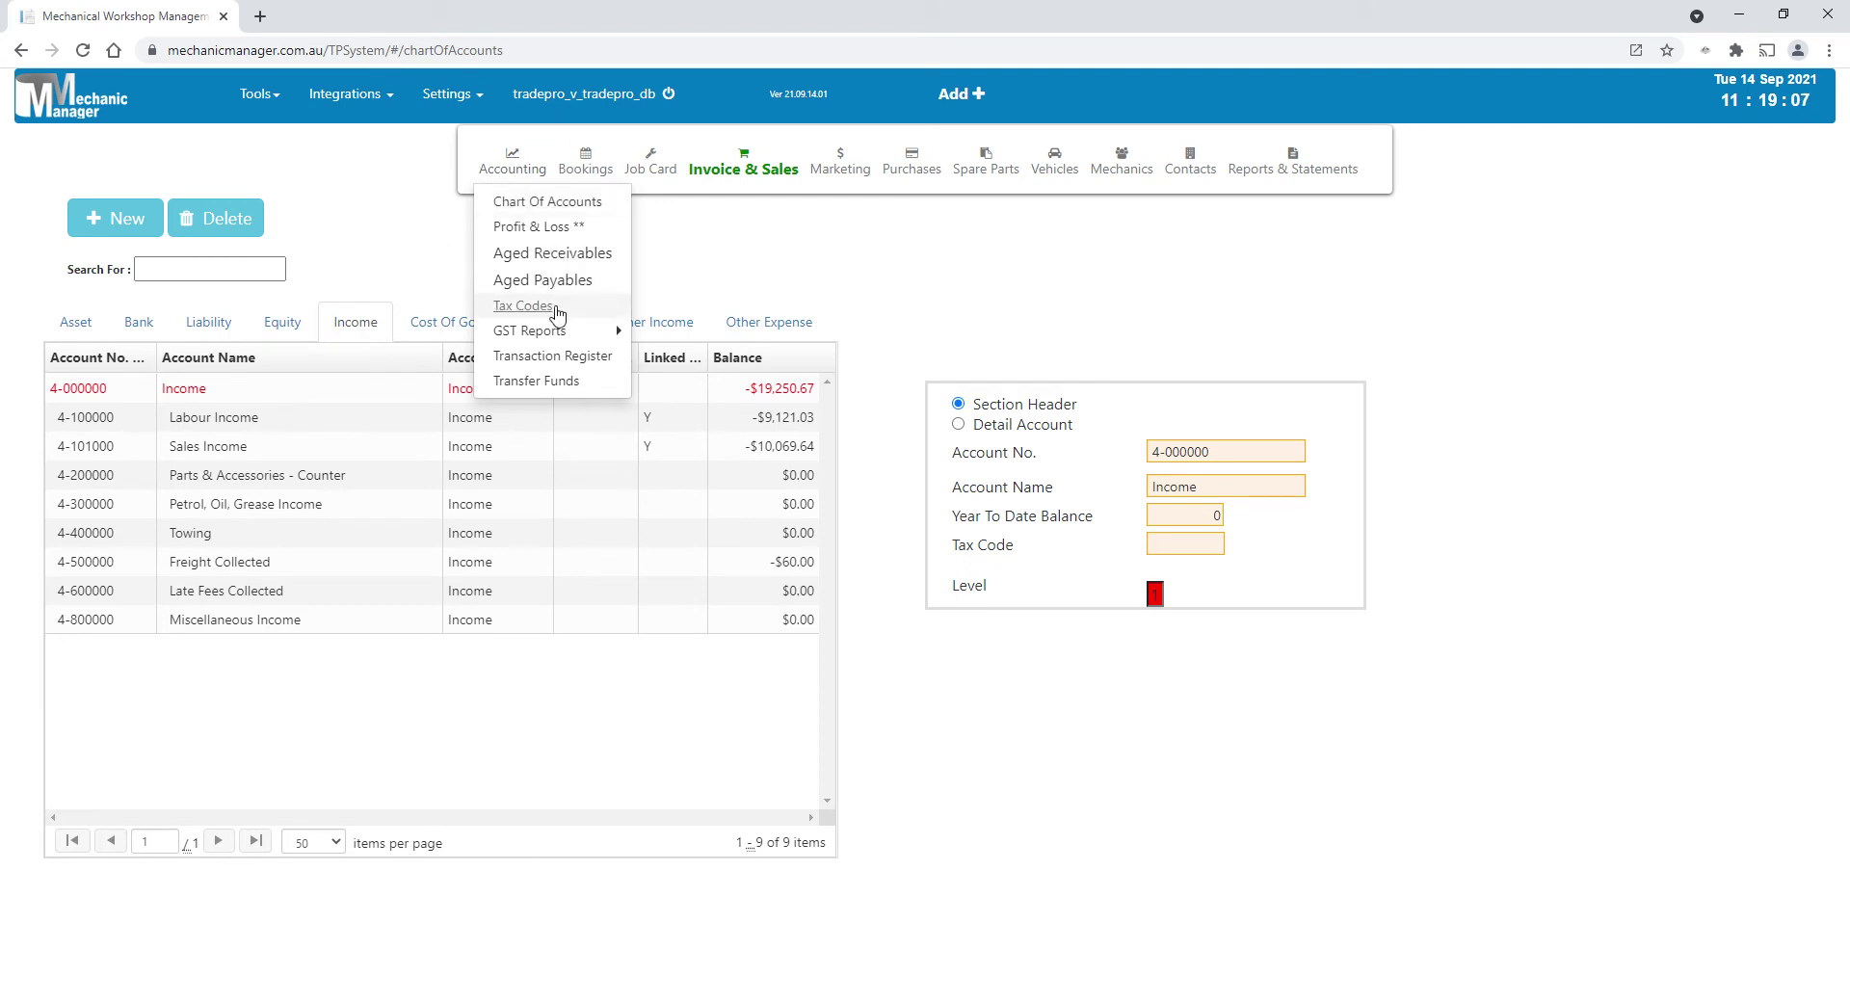
pyautogui.moveTo(552, 346)
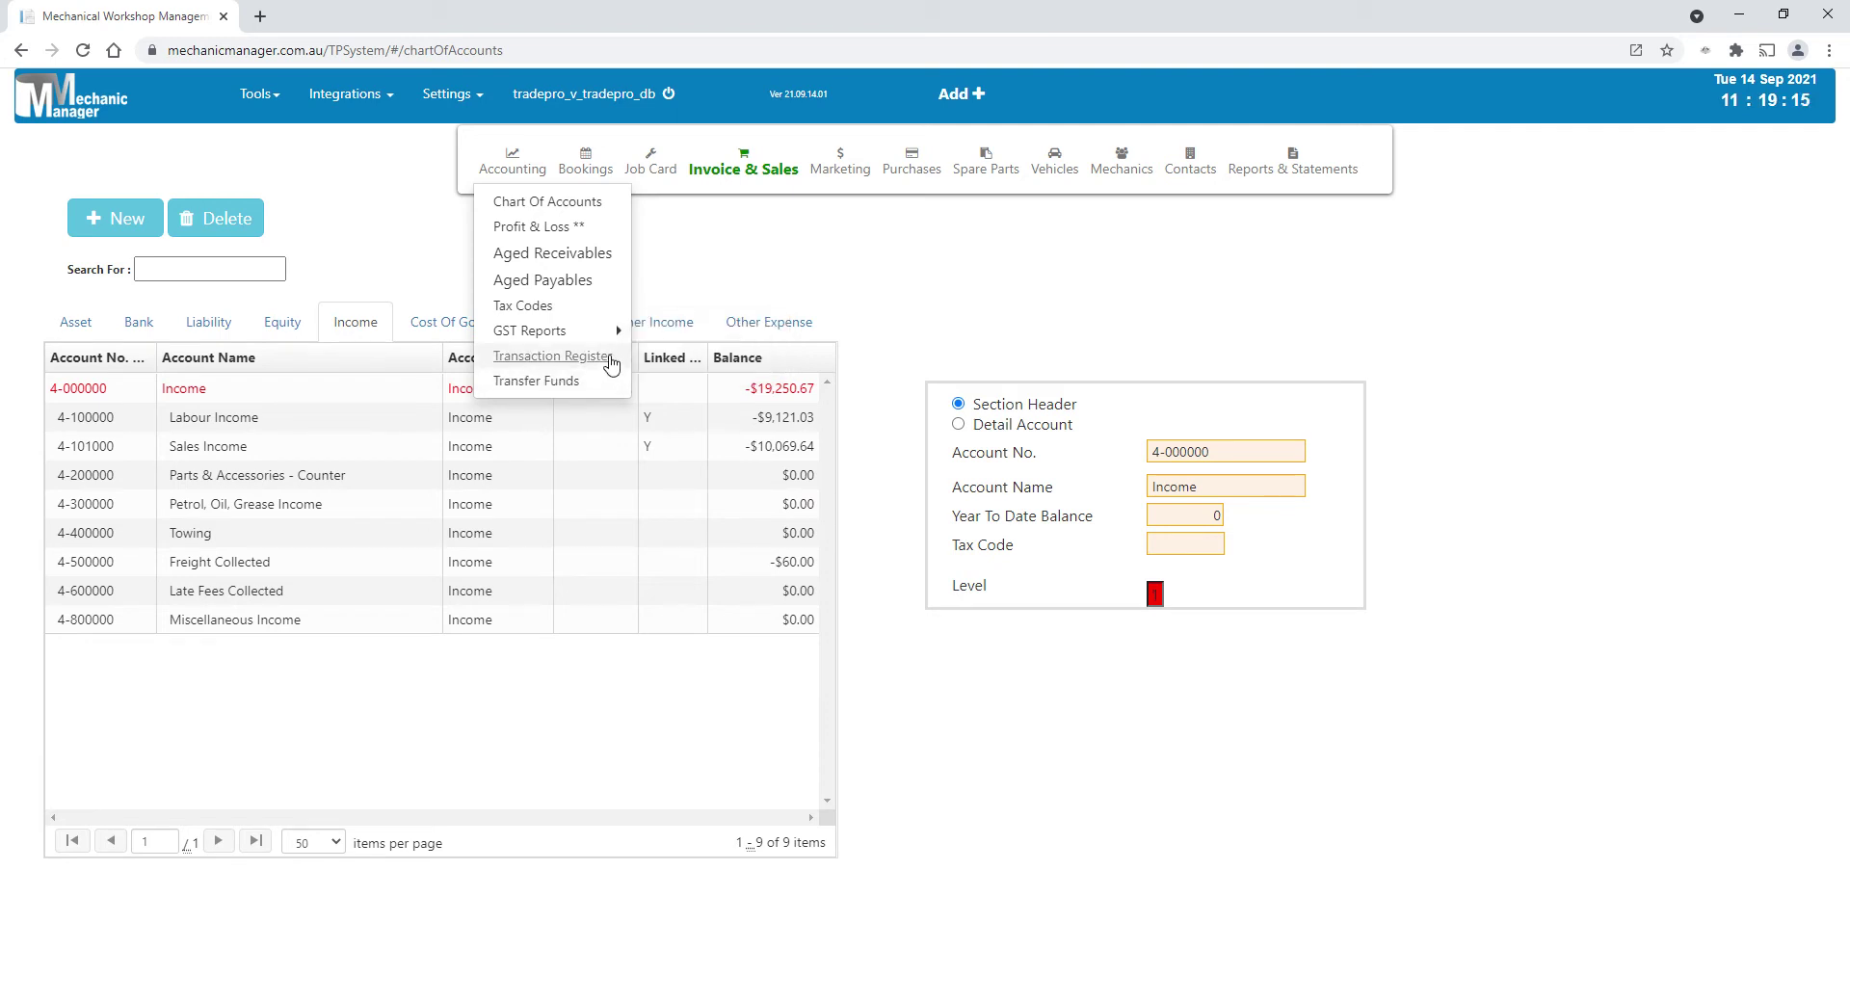
# Step: Open the sales report Customer Statements by Rego No., run its print output for all invoices with blank dates, and close it
pyautogui.moveTo(1292, 157)
pyautogui.moveTo(1301, 210)
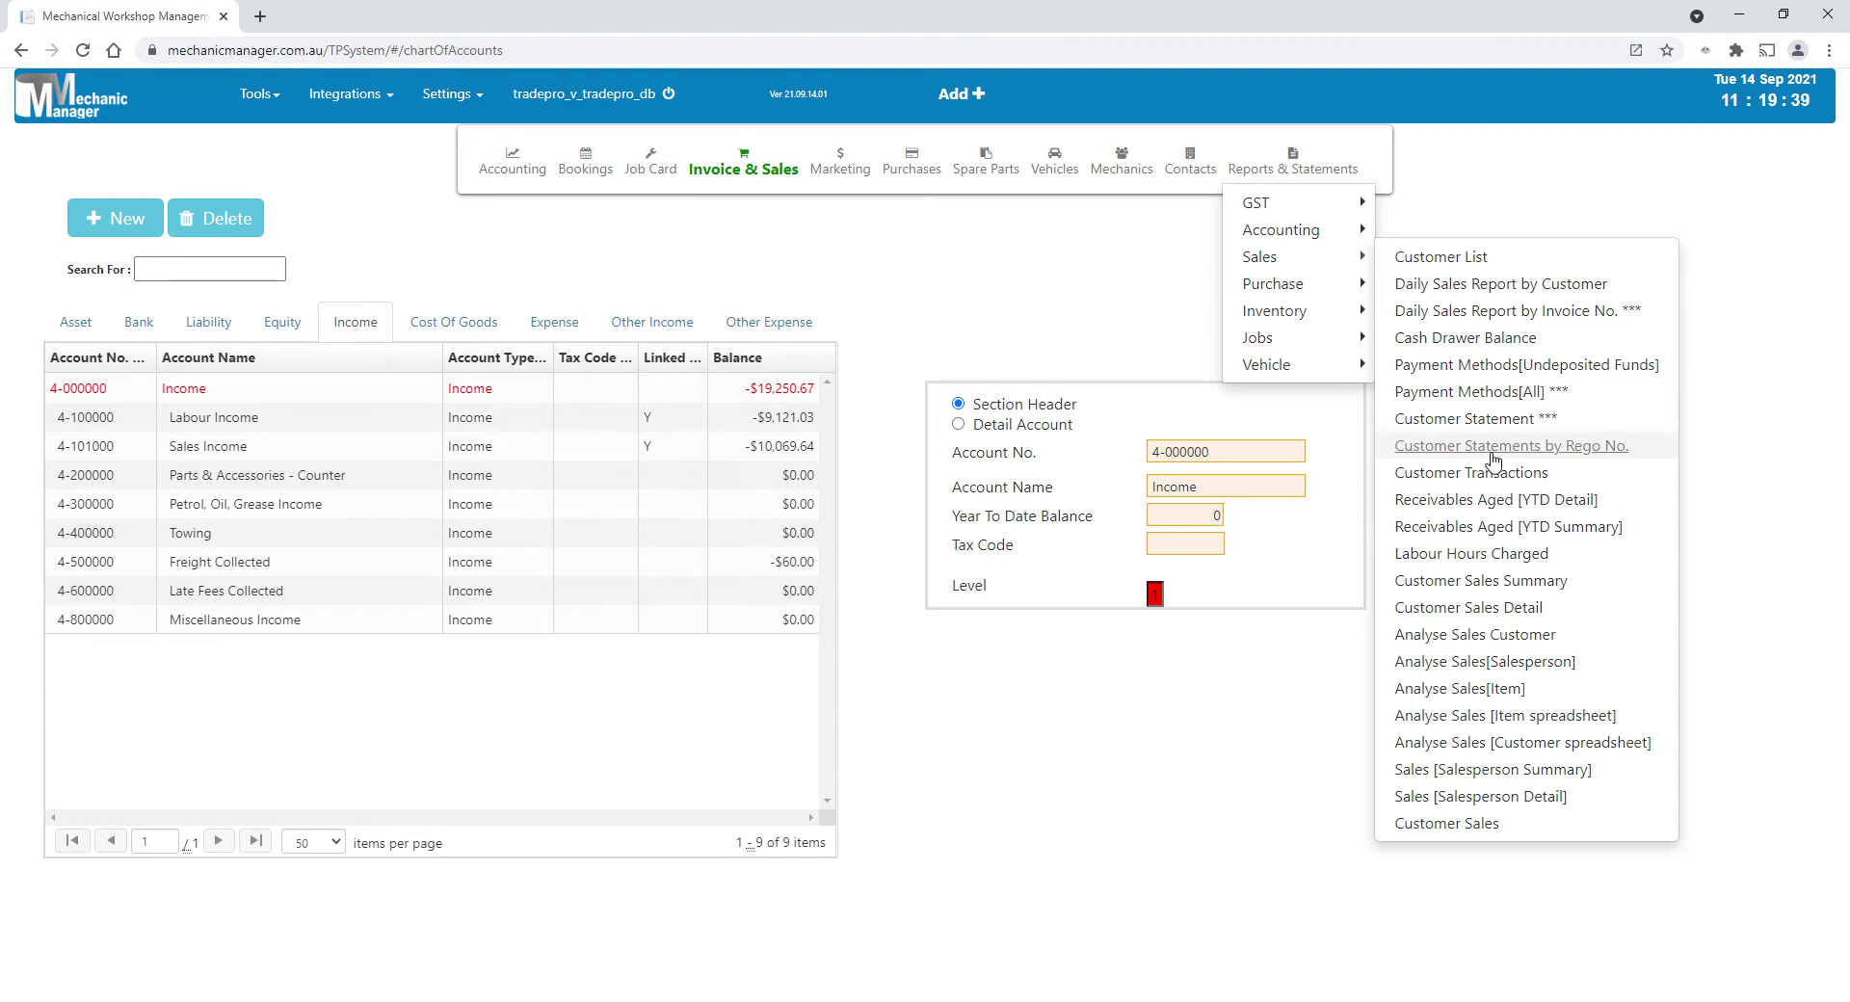
pyautogui.click(1493, 447)
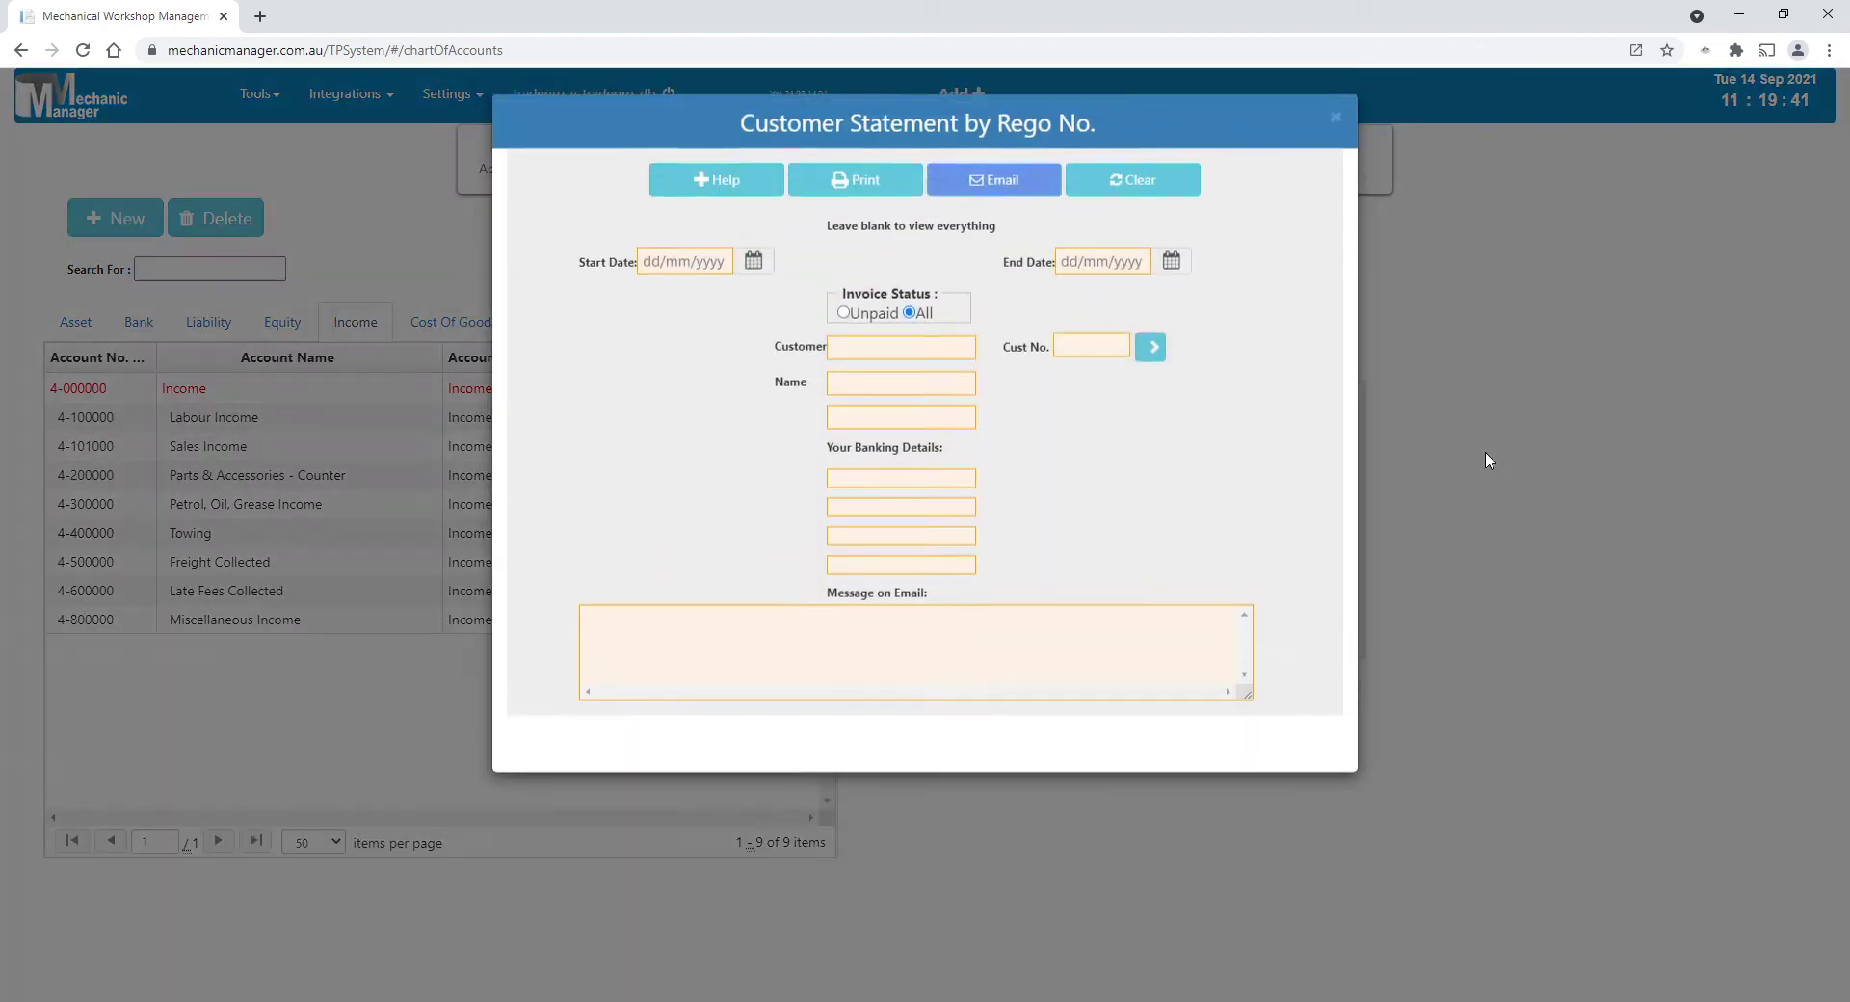
pyautogui.click(870, 186)
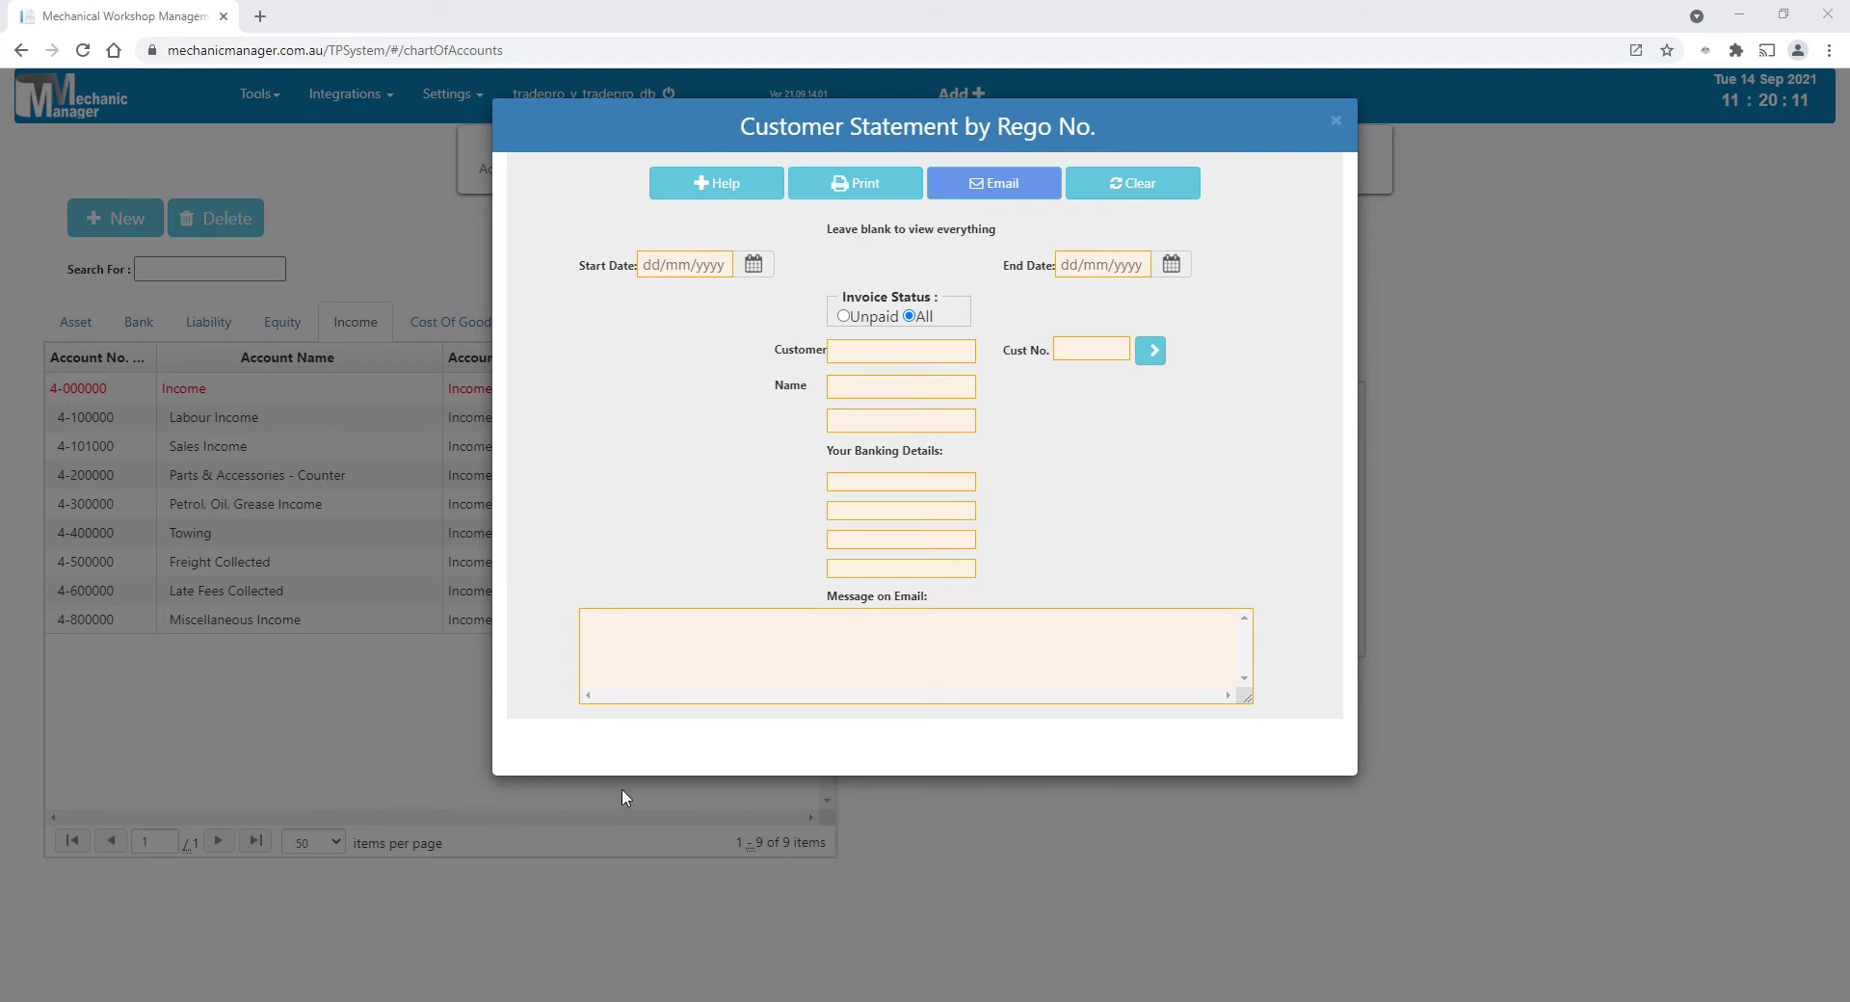
pyautogui.click(1133, 36)
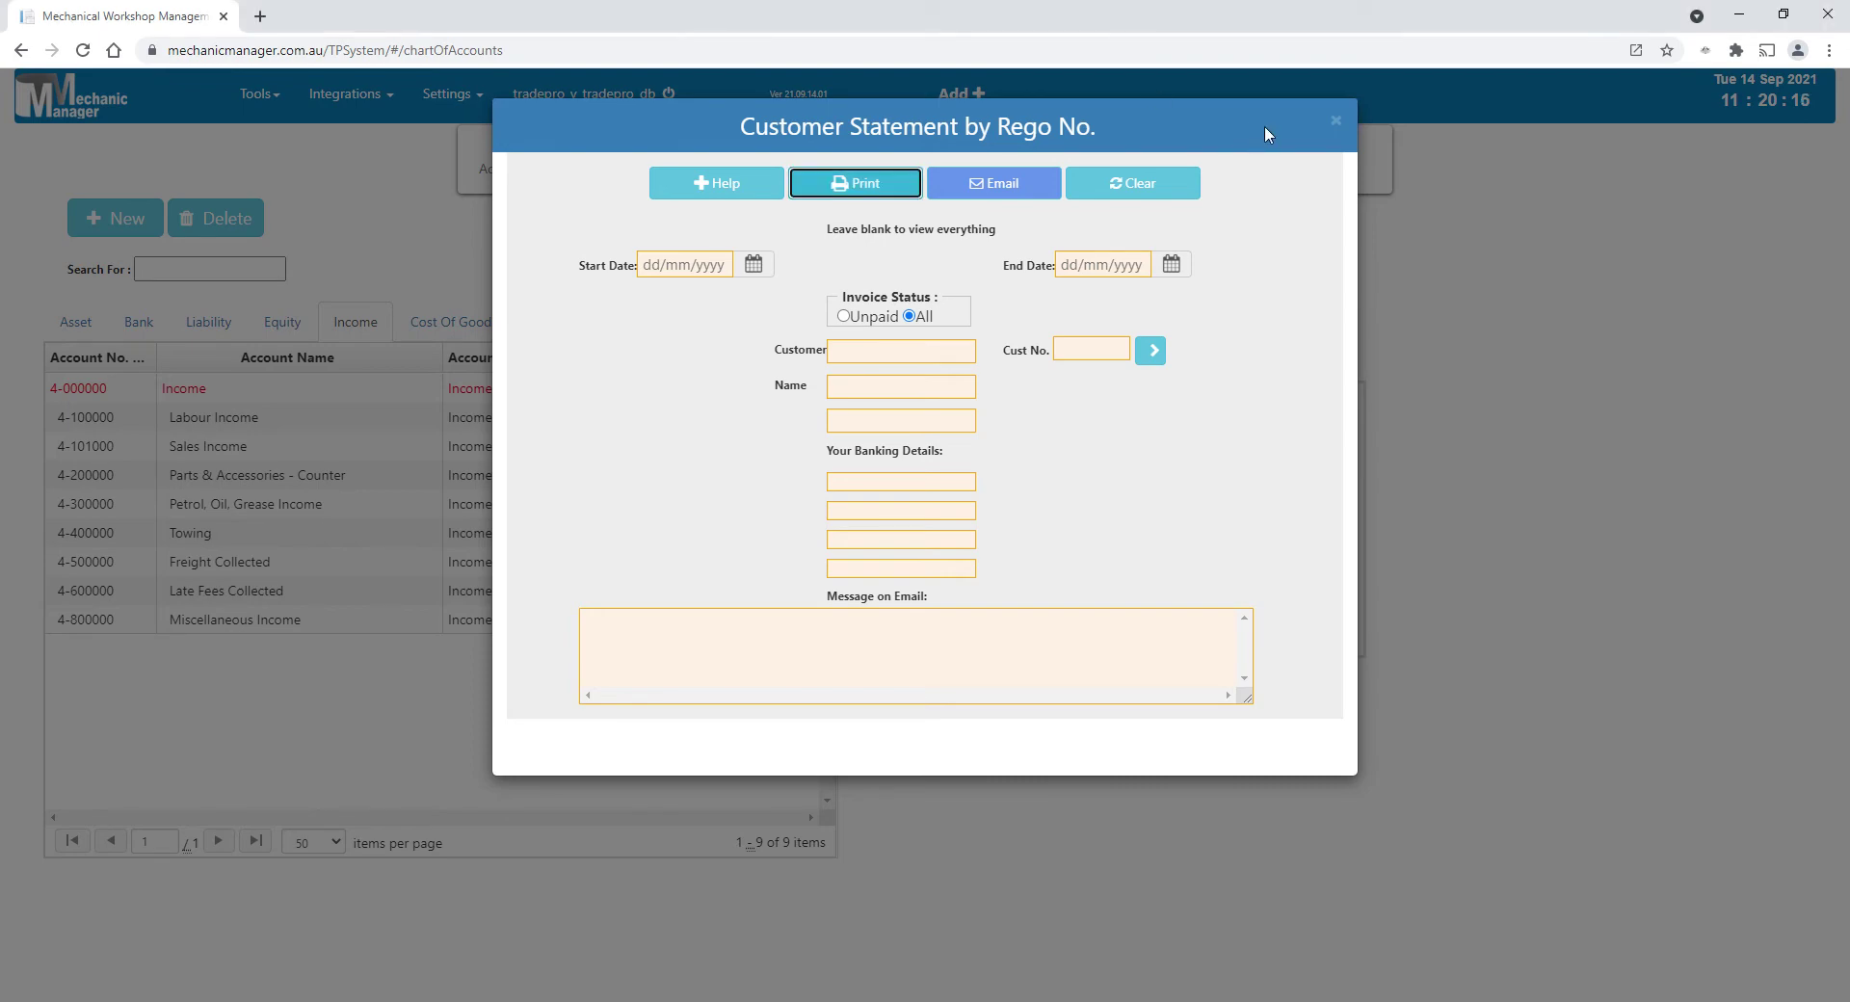
pyautogui.click(1336, 119)
pyautogui.moveTo(1109, 188)
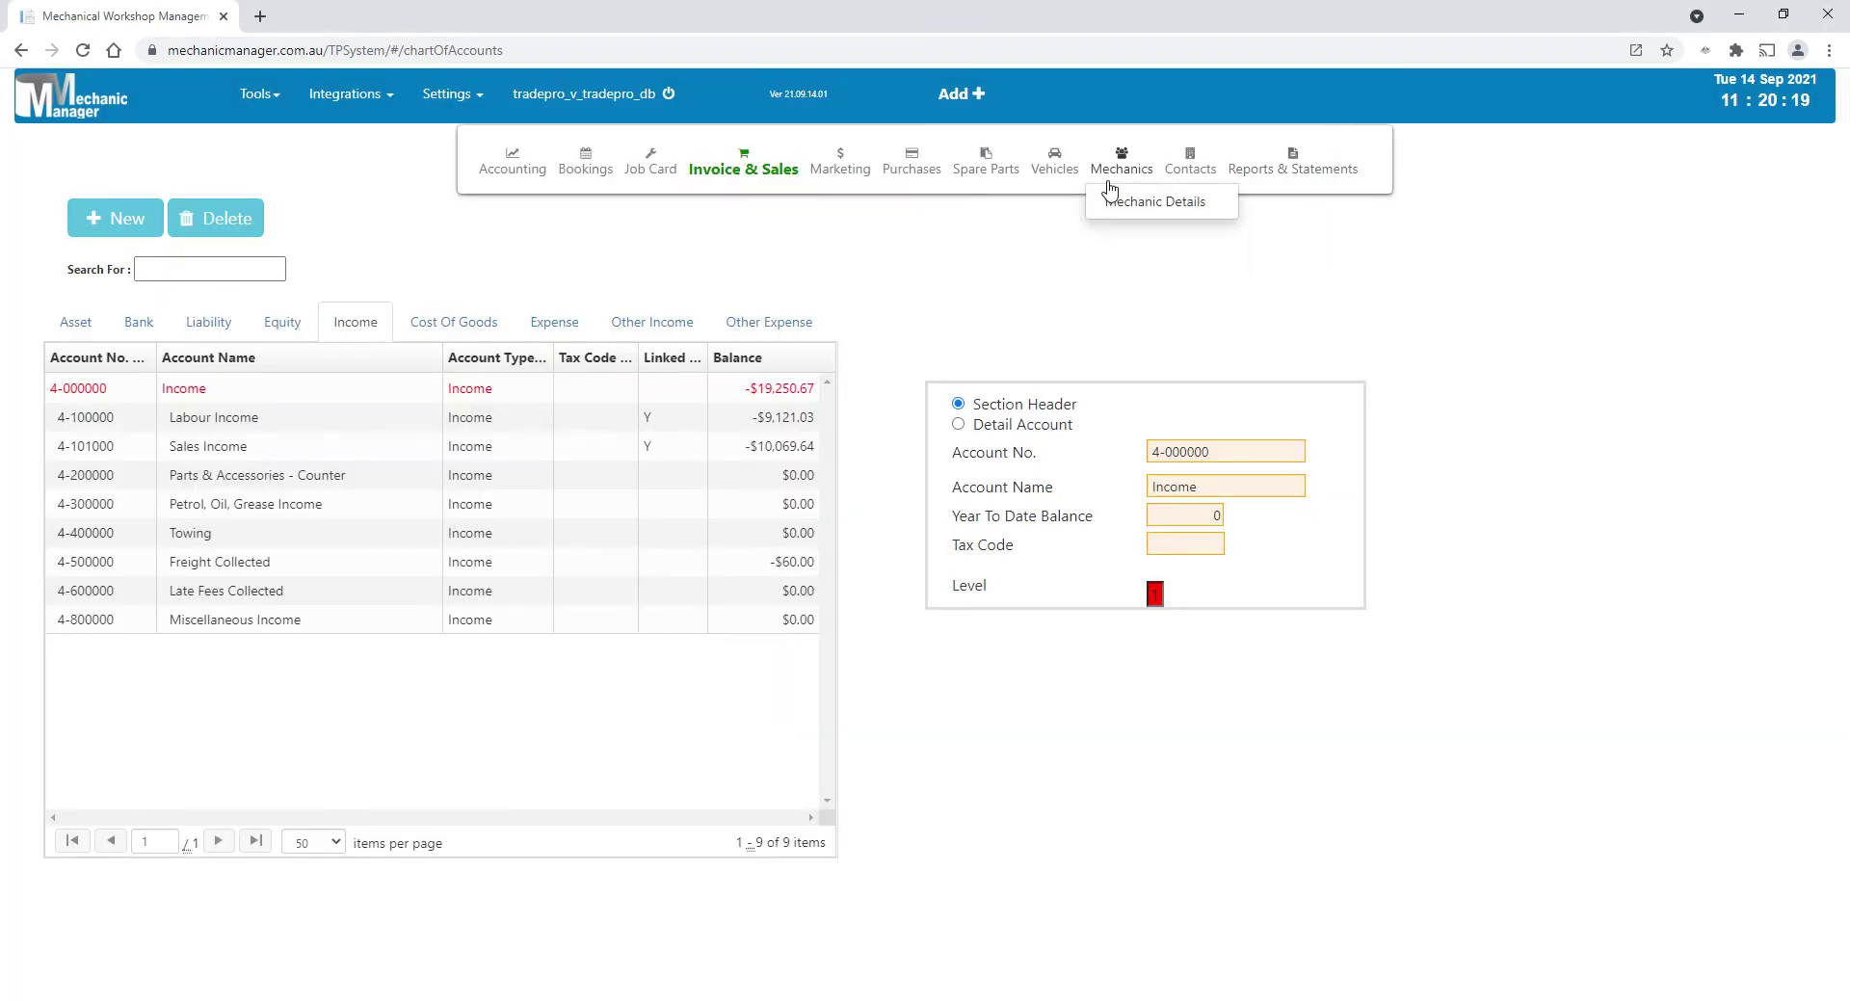
pyautogui.moveTo(1054, 179)
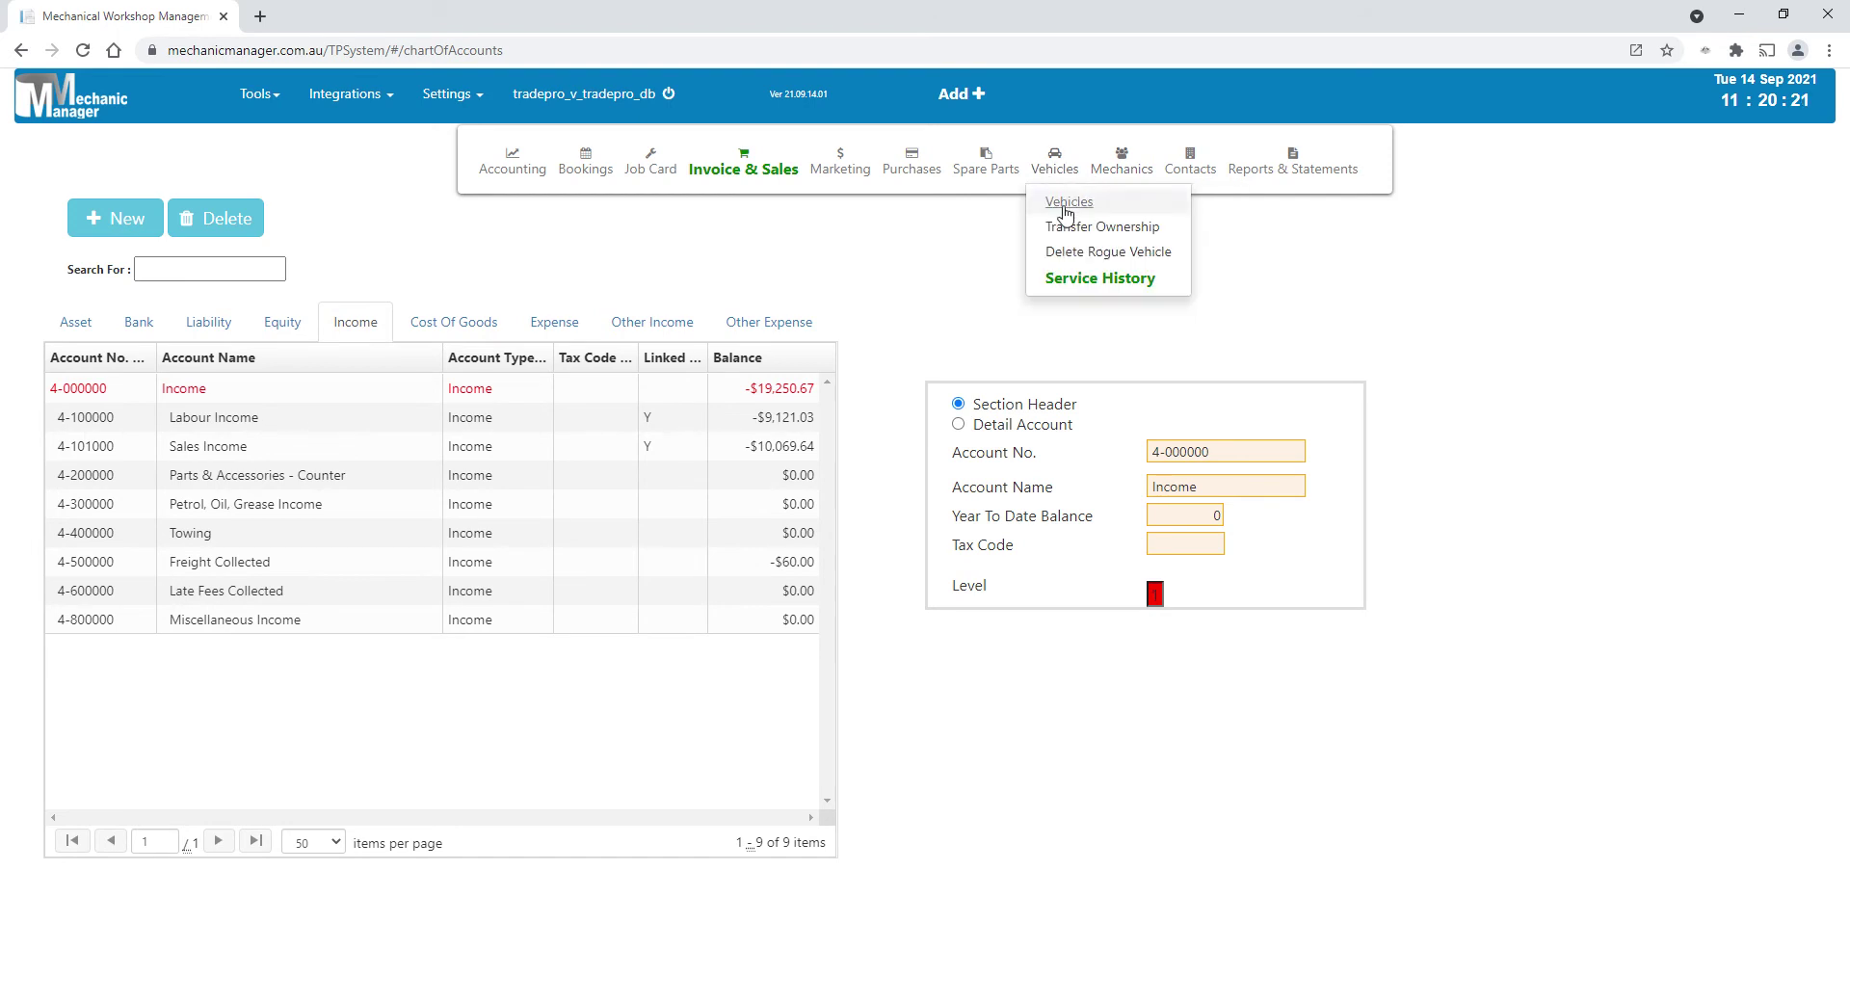
# Step: Open the customer list's second record and view the service history of that customer's Holden Commodore, rego ZZZ-111
pyautogui.moveTo(780, 186)
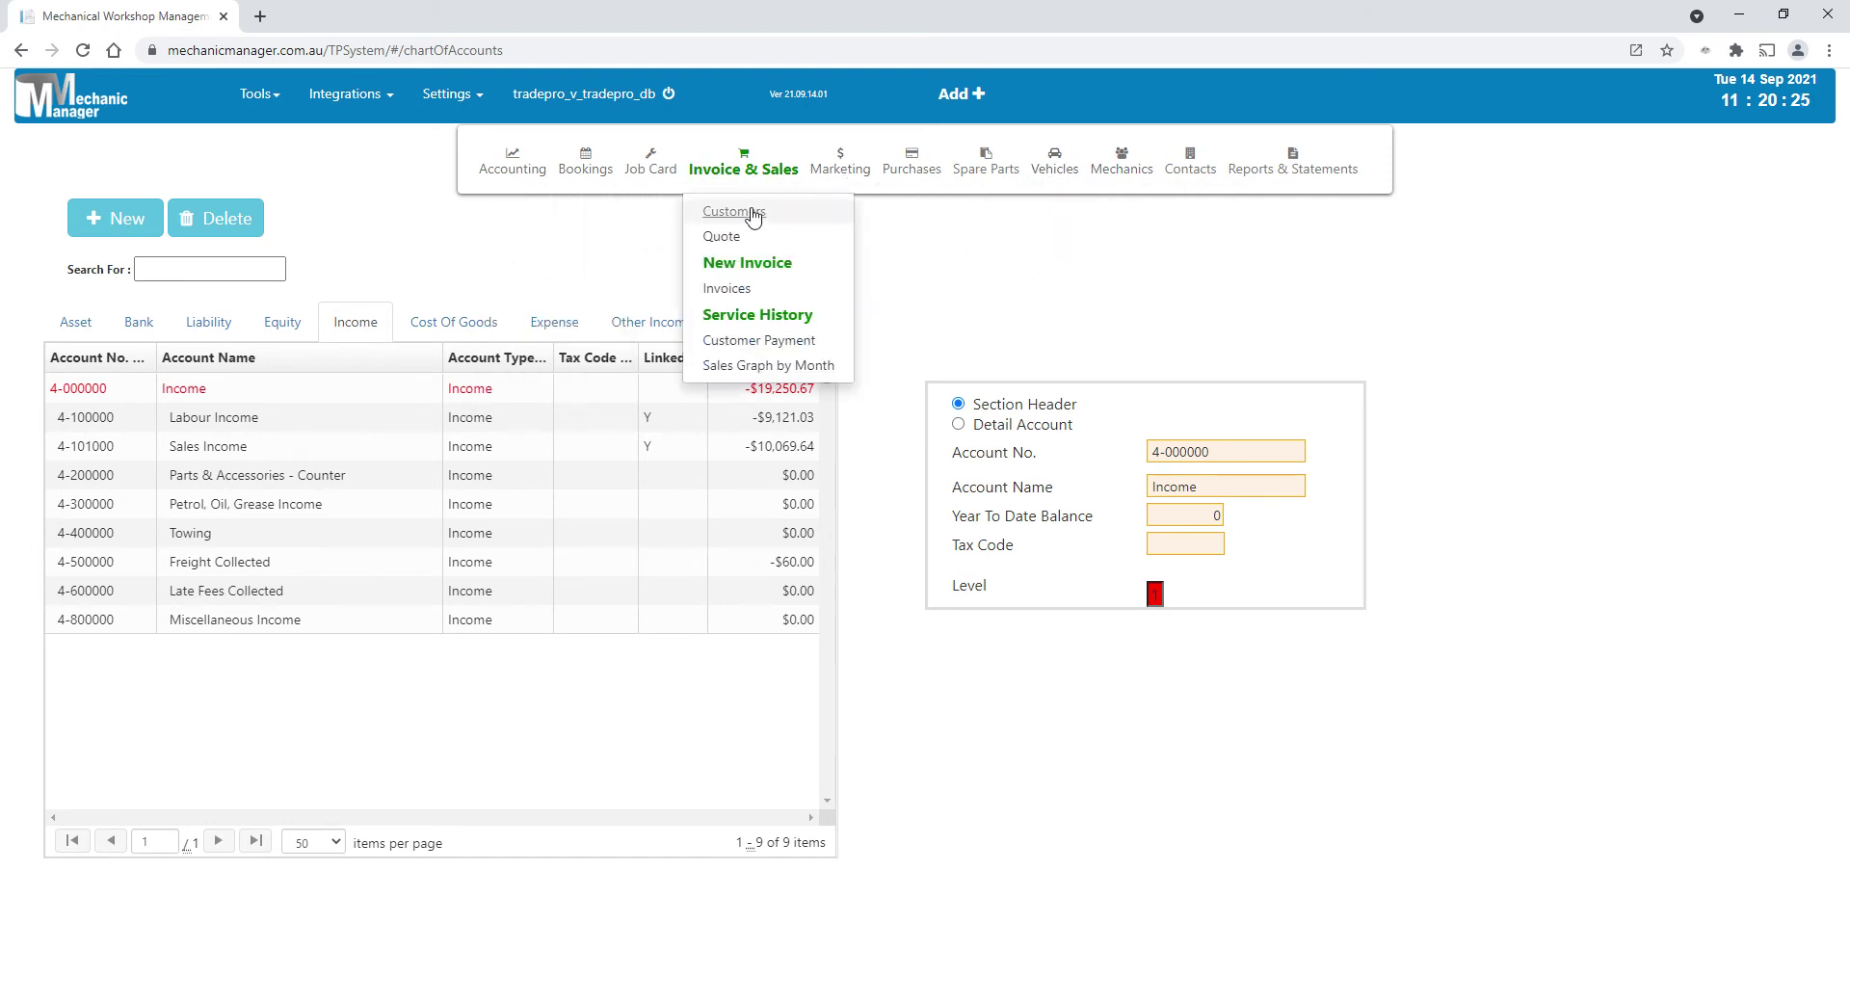
pyautogui.click(752, 218)
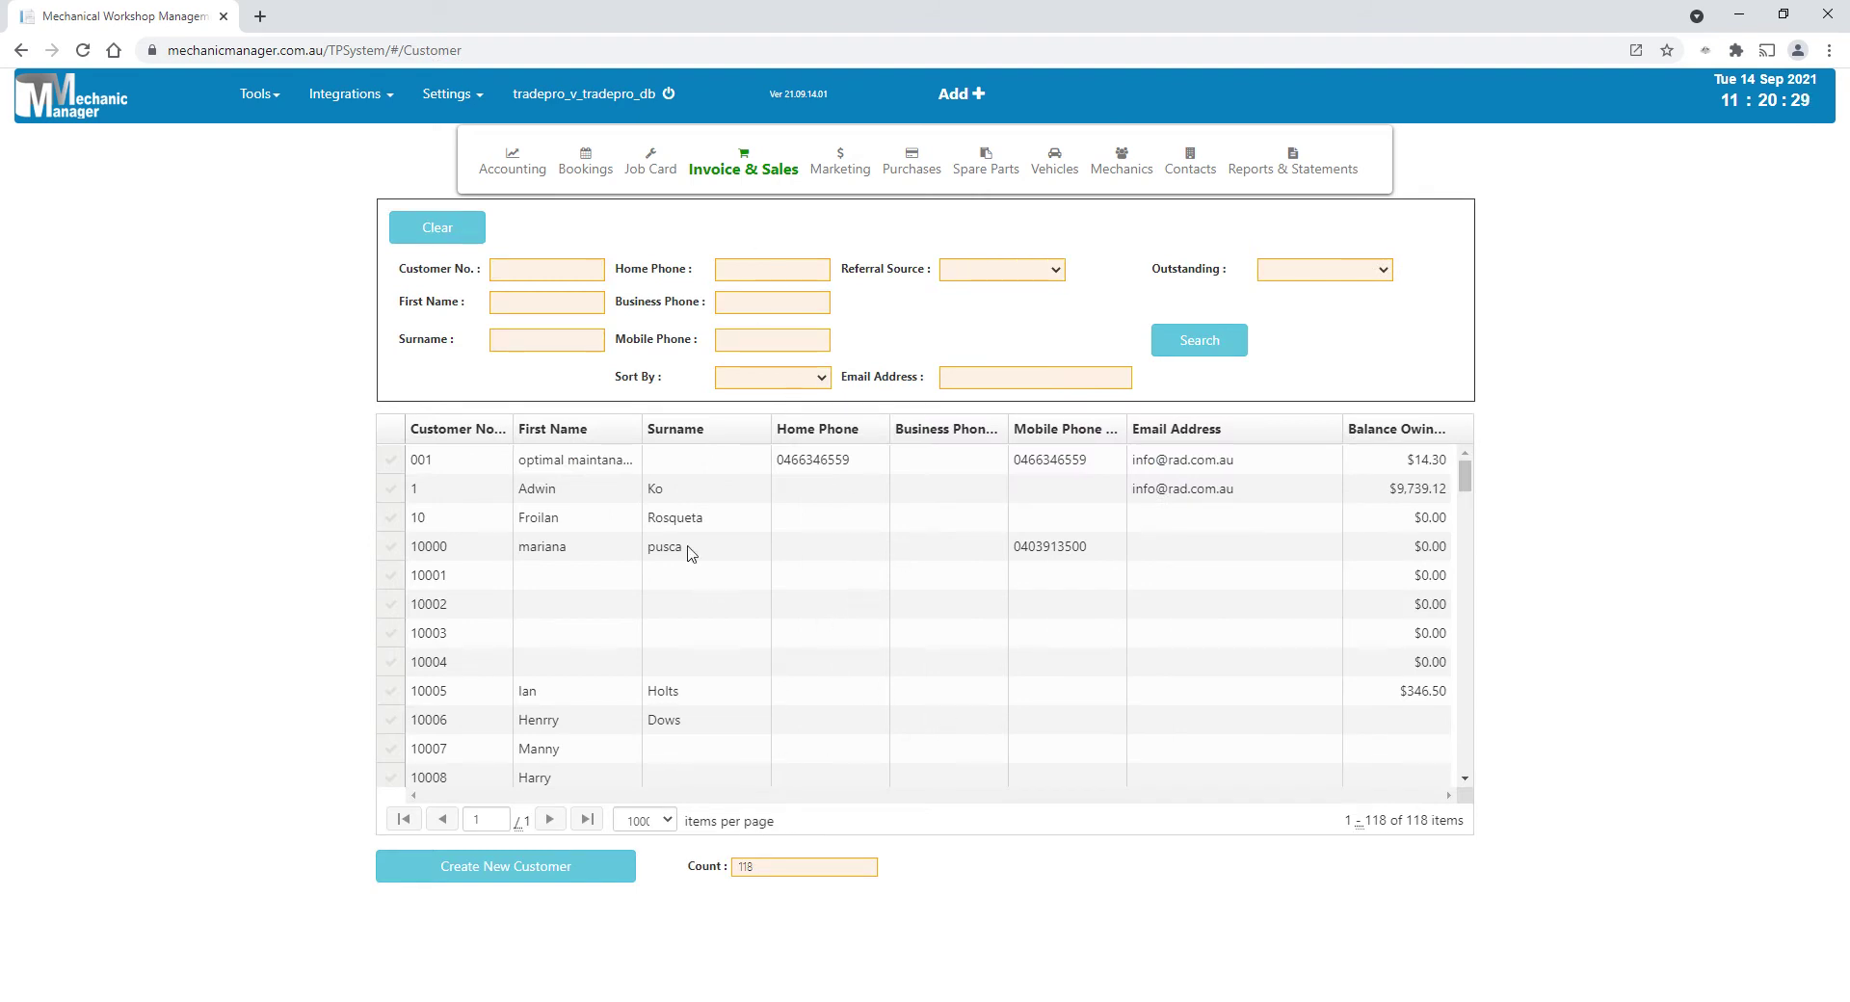
pyautogui.doubleClick(677, 503)
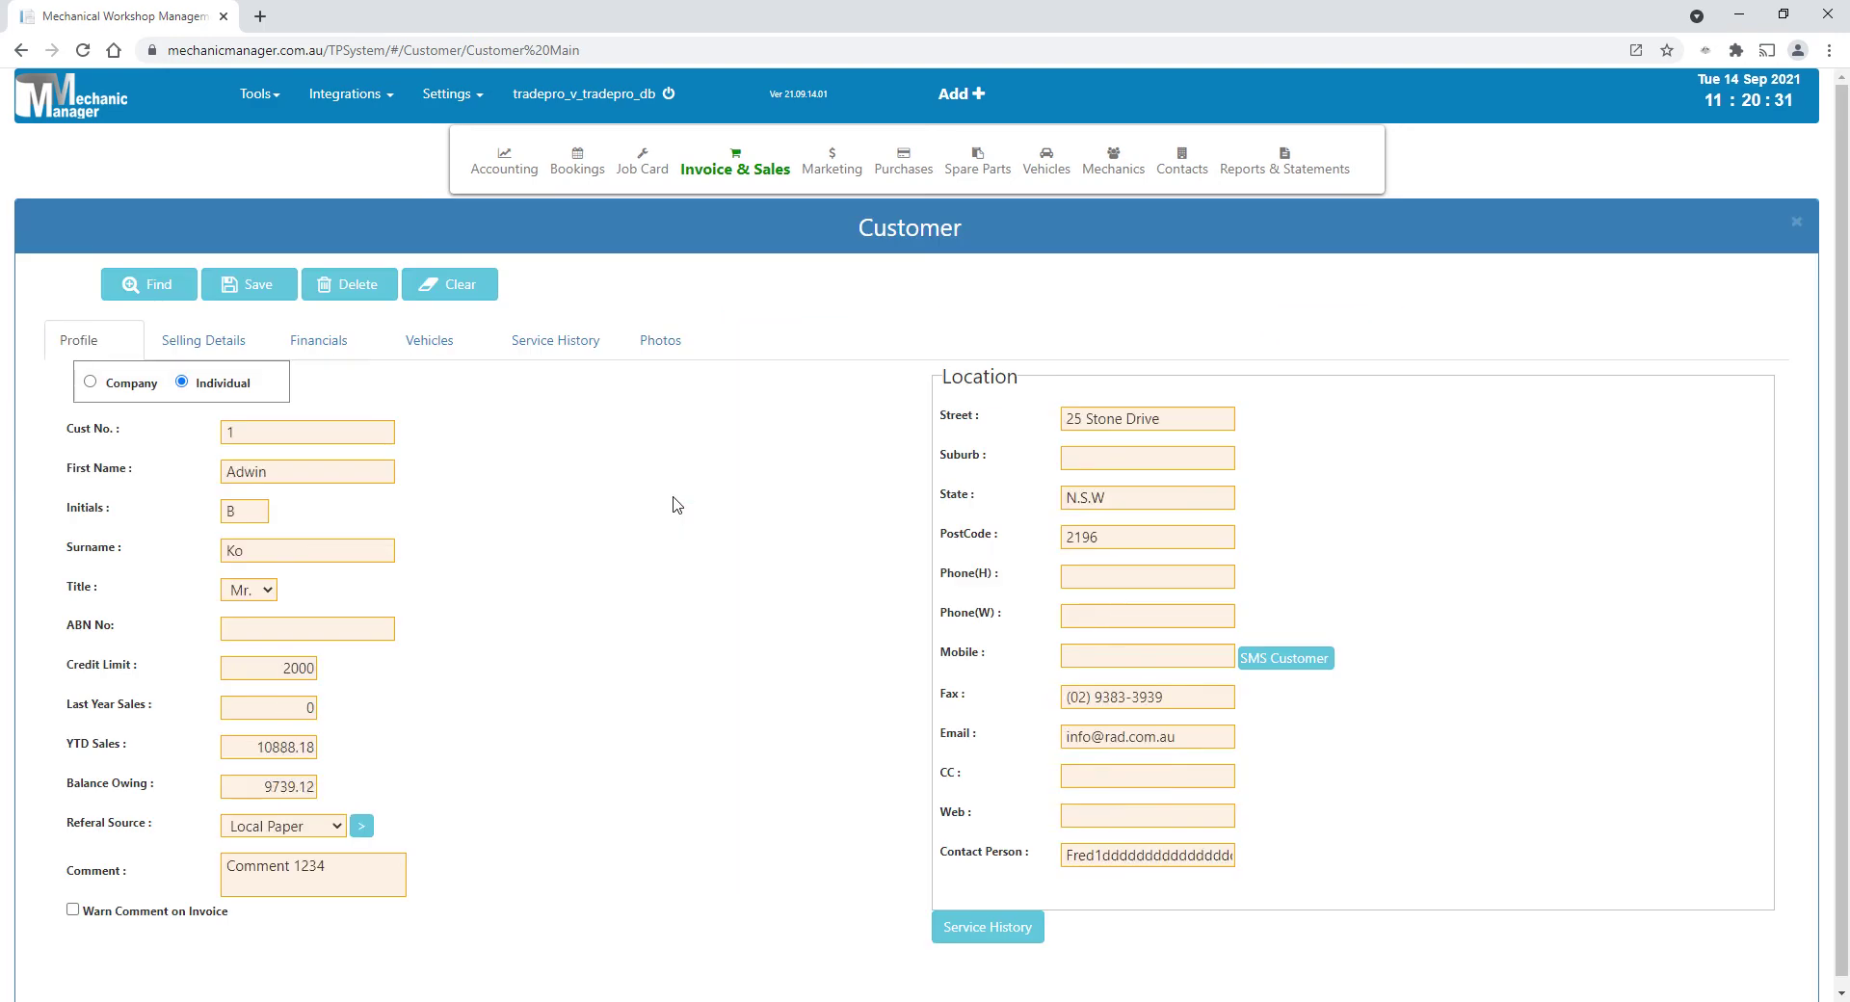
pyautogui.click(462, 340)
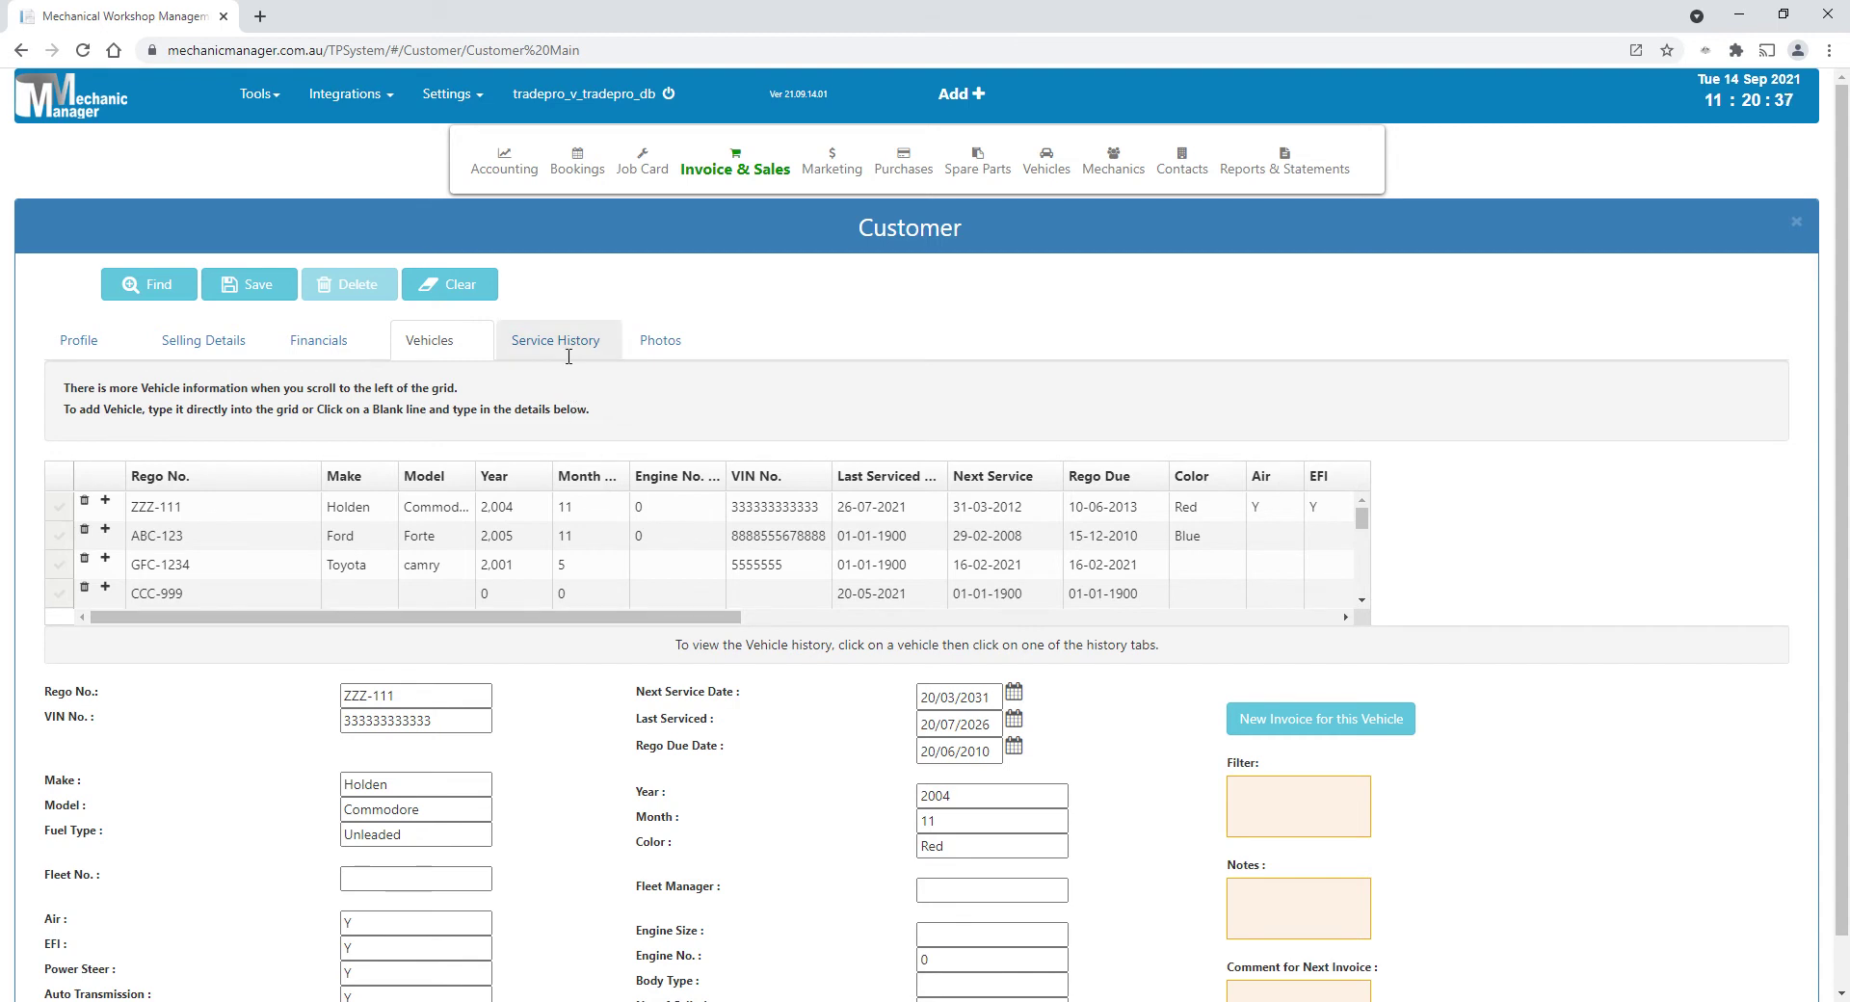
pyautogui.click(59, 506)
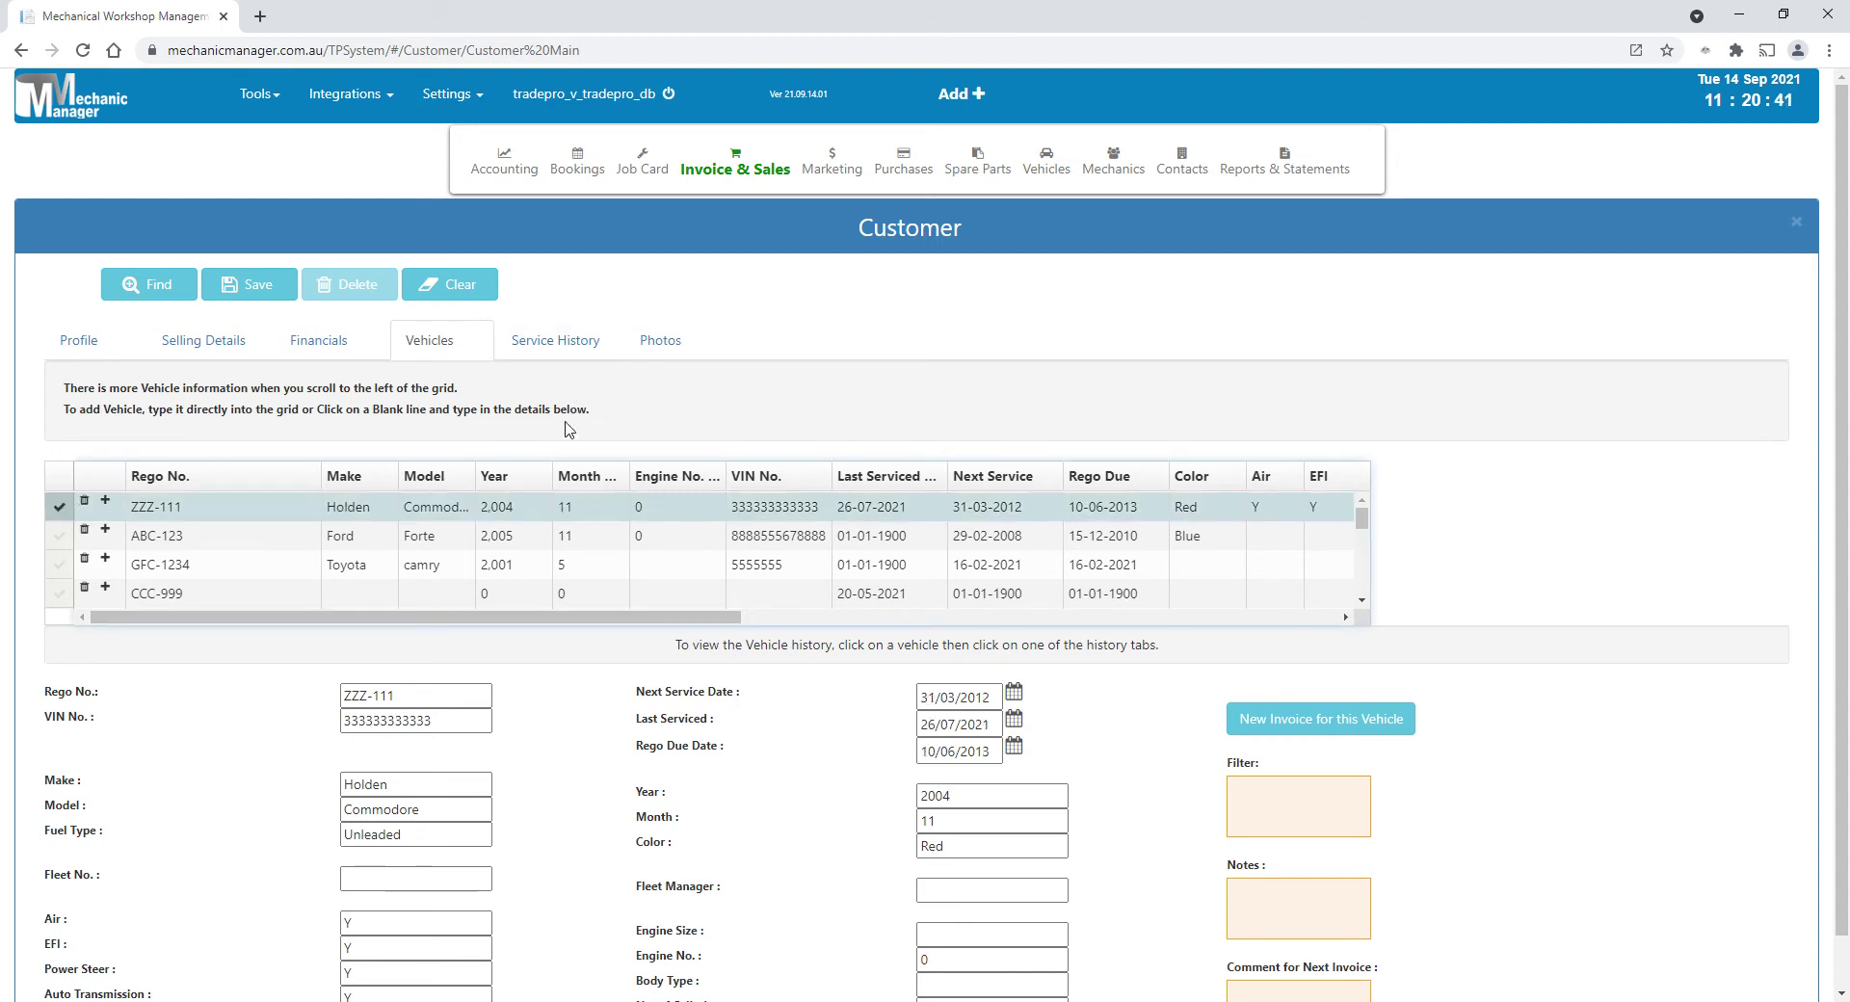
pyautogui.click(597, 349)
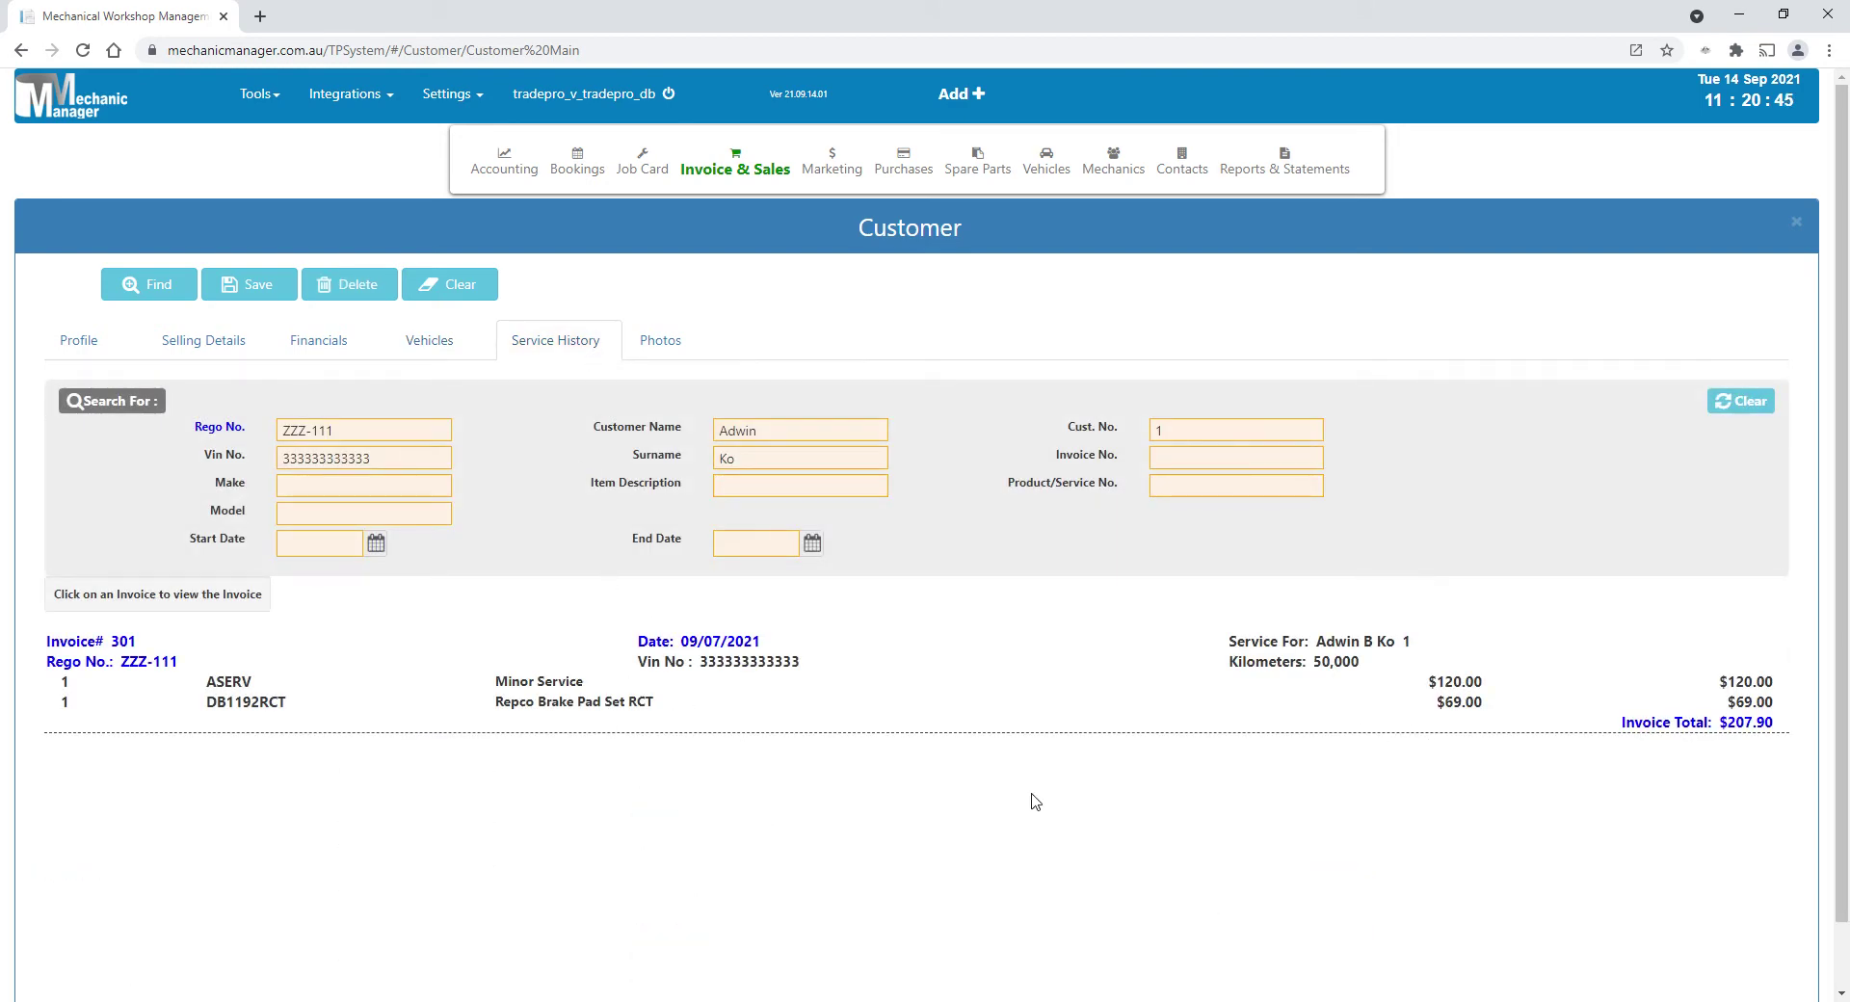
pyautogui.click(735, 164)
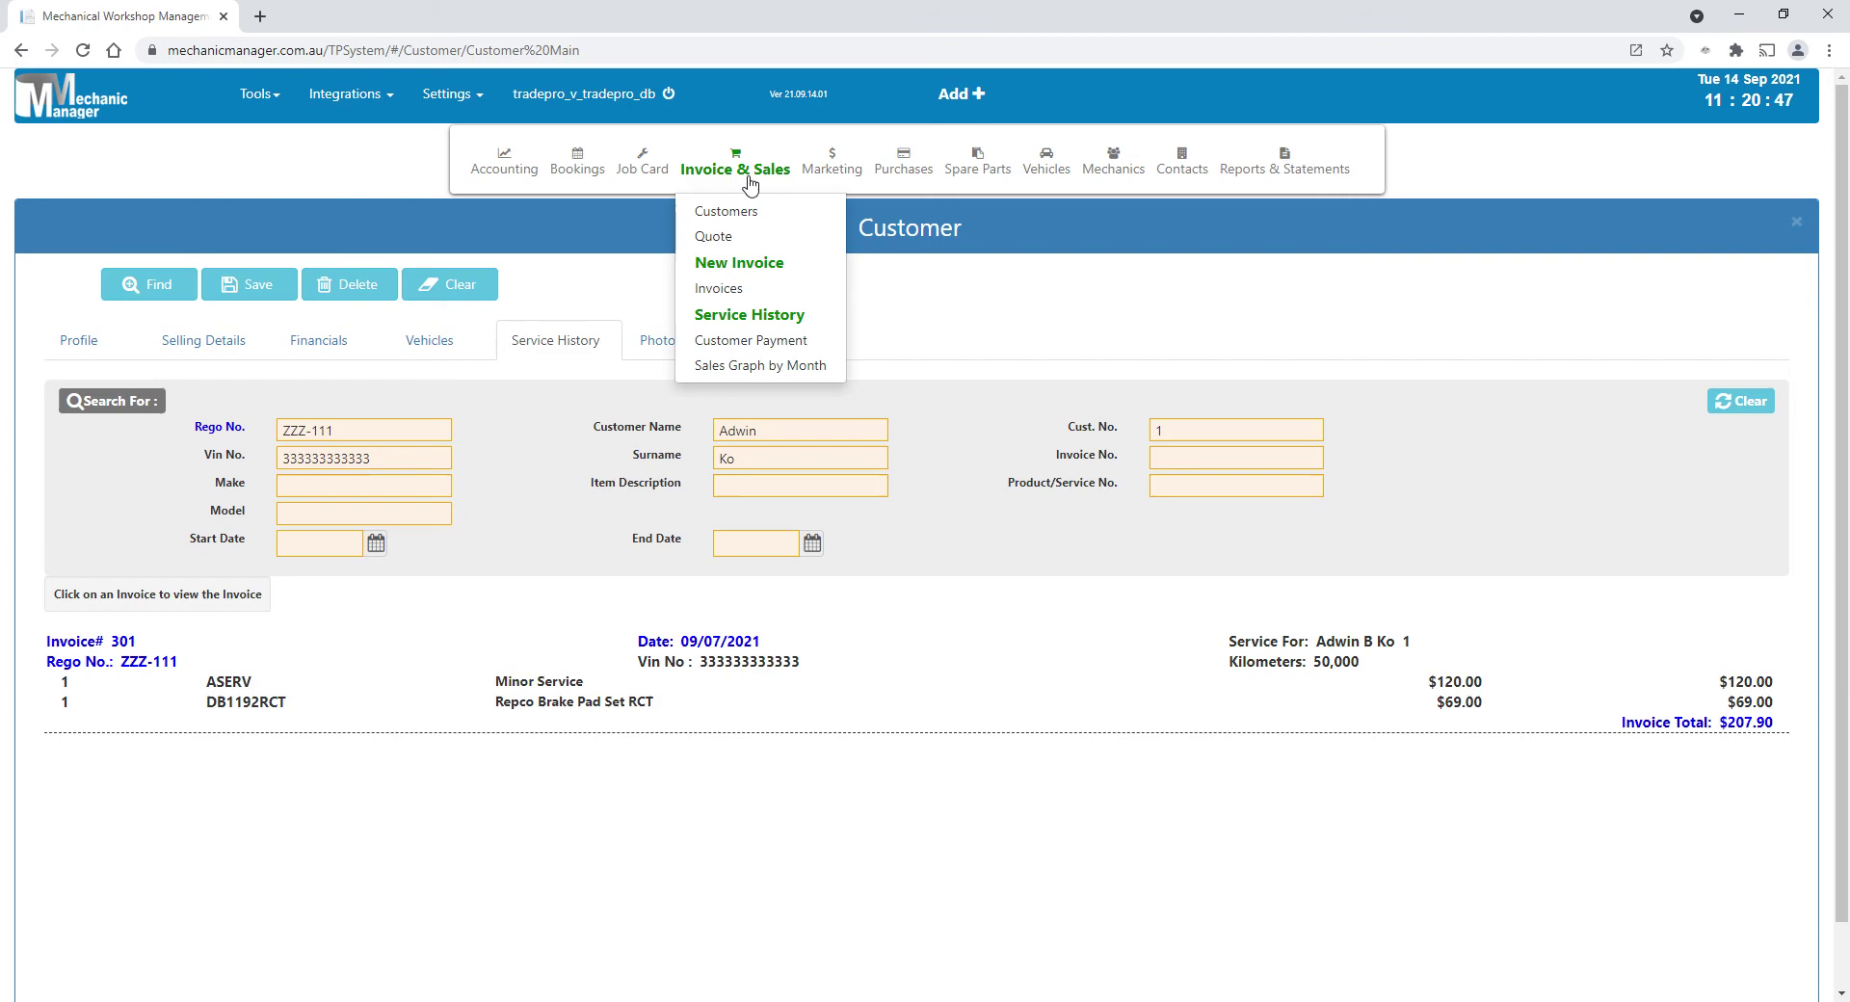
pyautogui.click(738, 293)
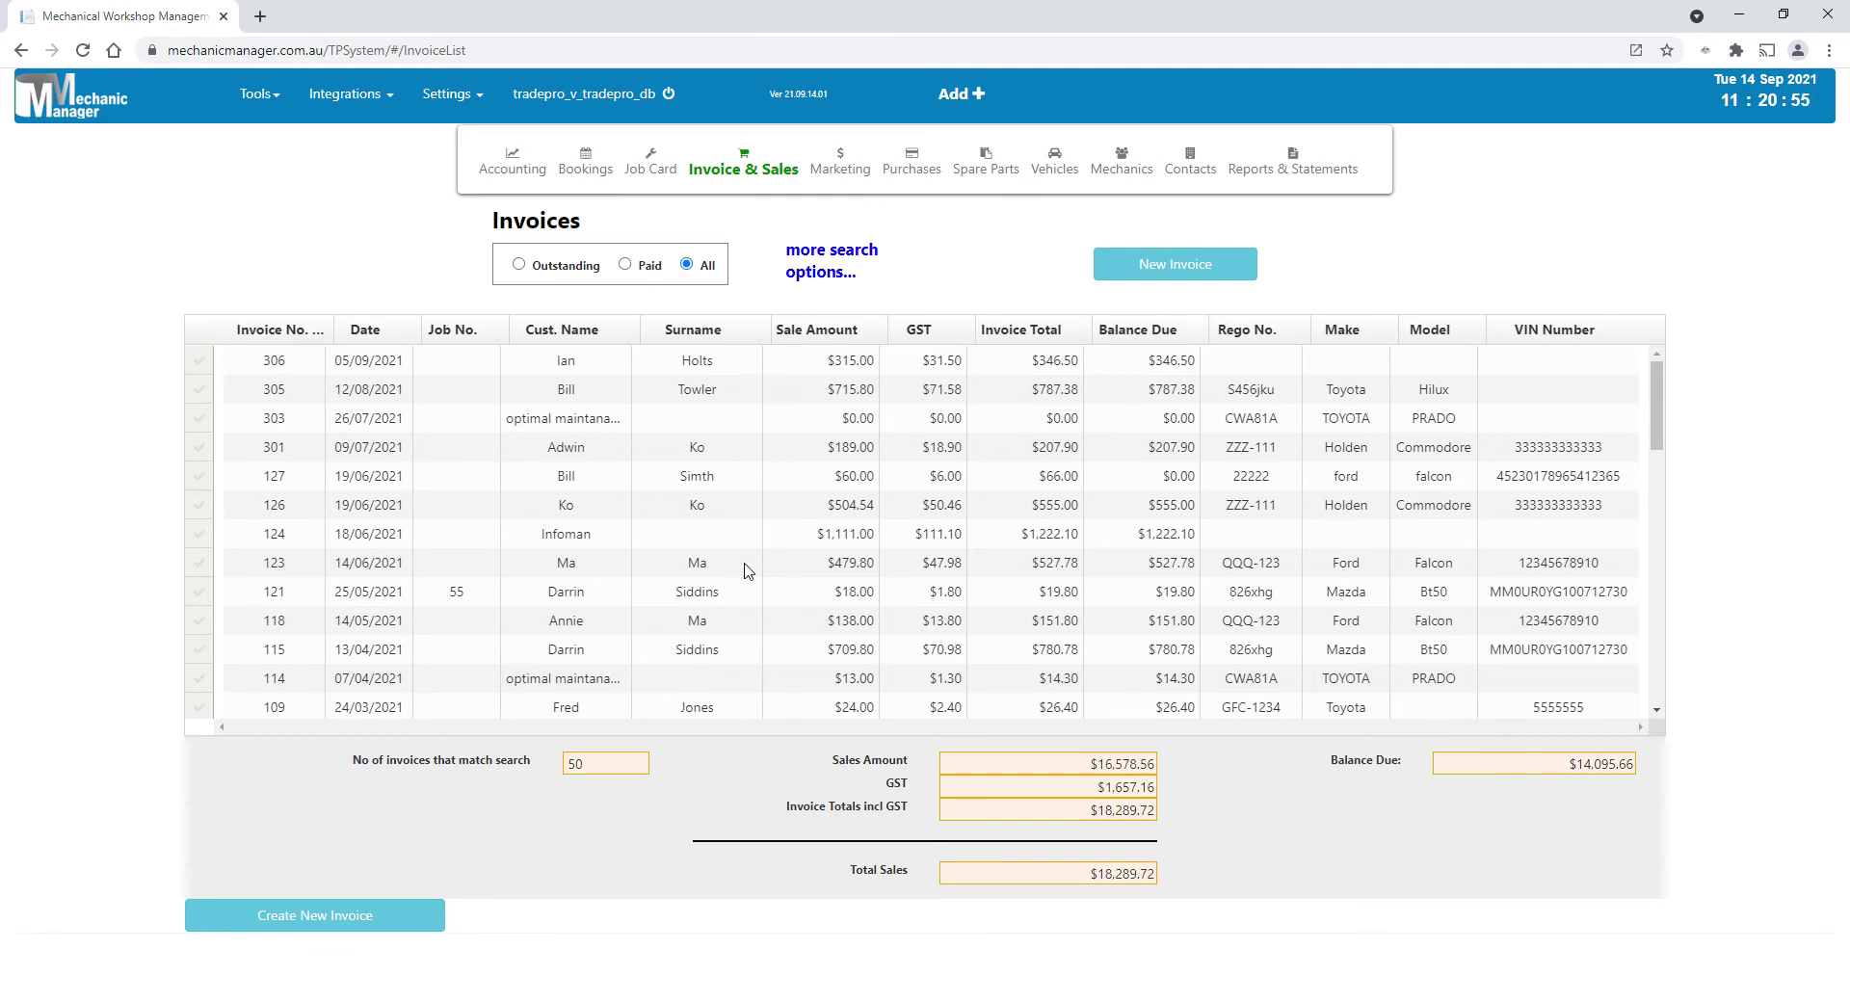
pyautogui.scroll(-3, 744, 567)
pyautogui.doubleClick(713, 572)
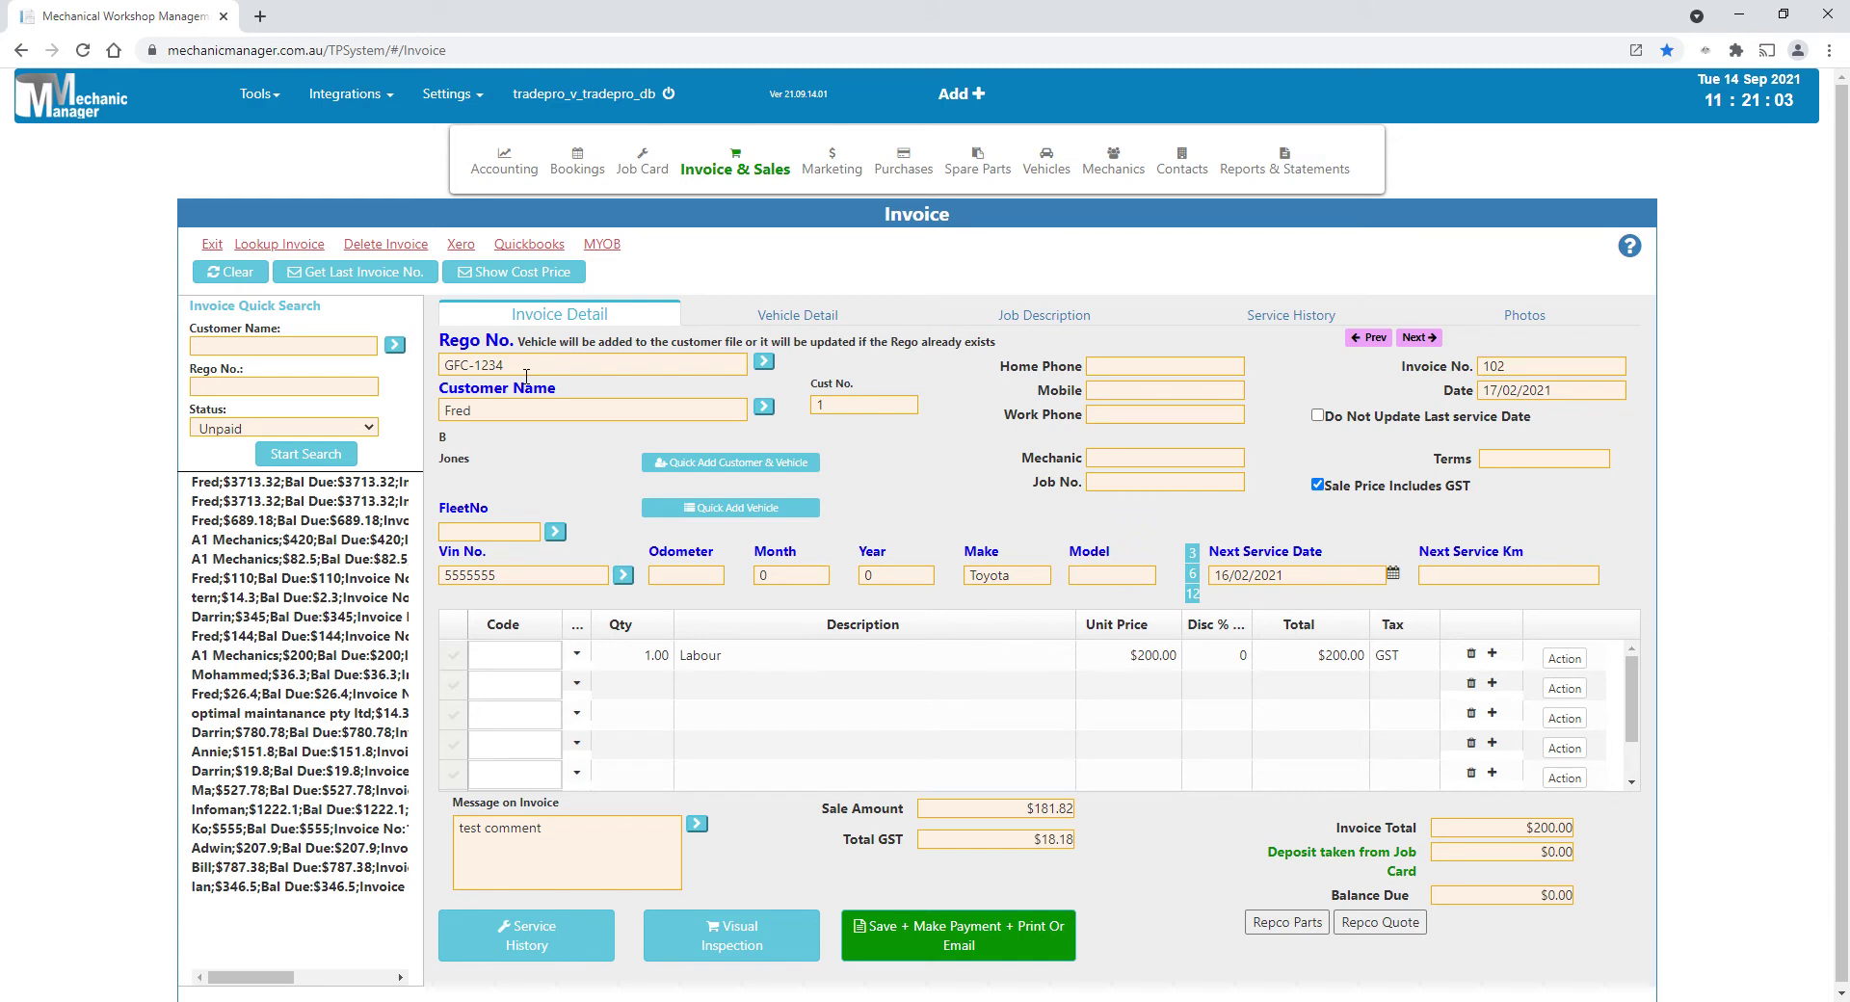
pyautogui.click(549, 944)
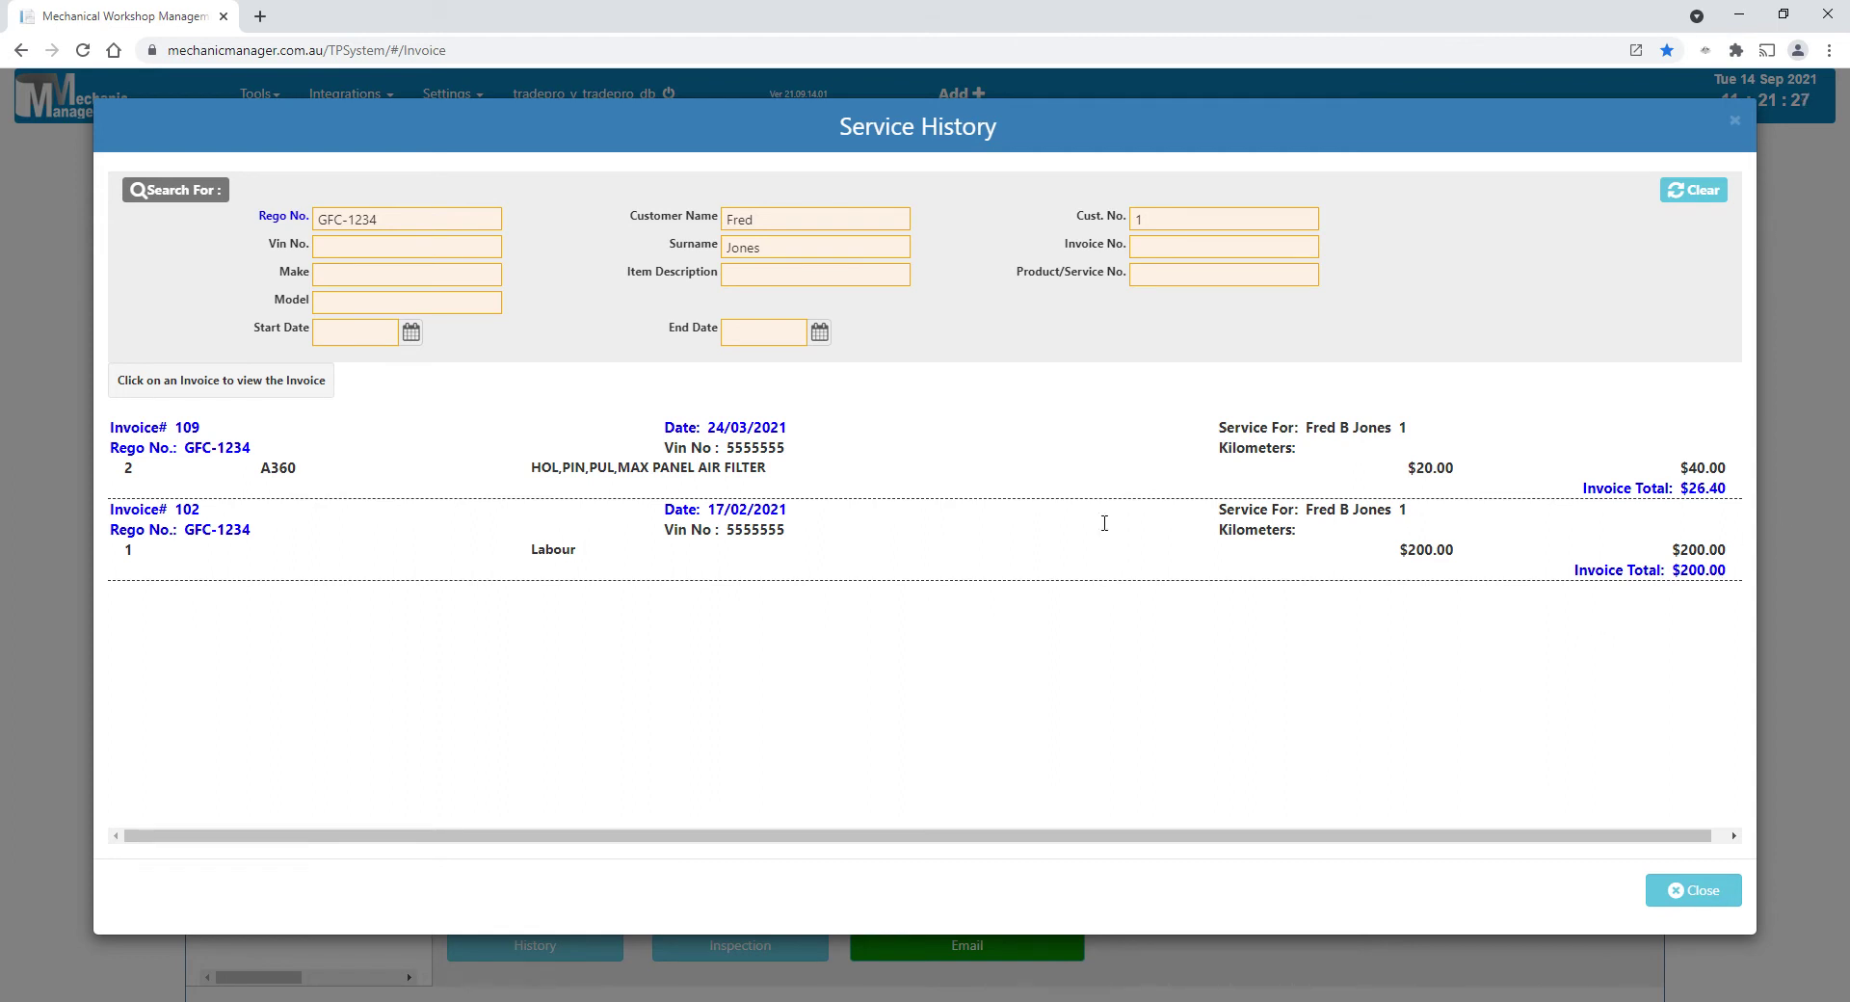
pyautogui.click(722, 461)
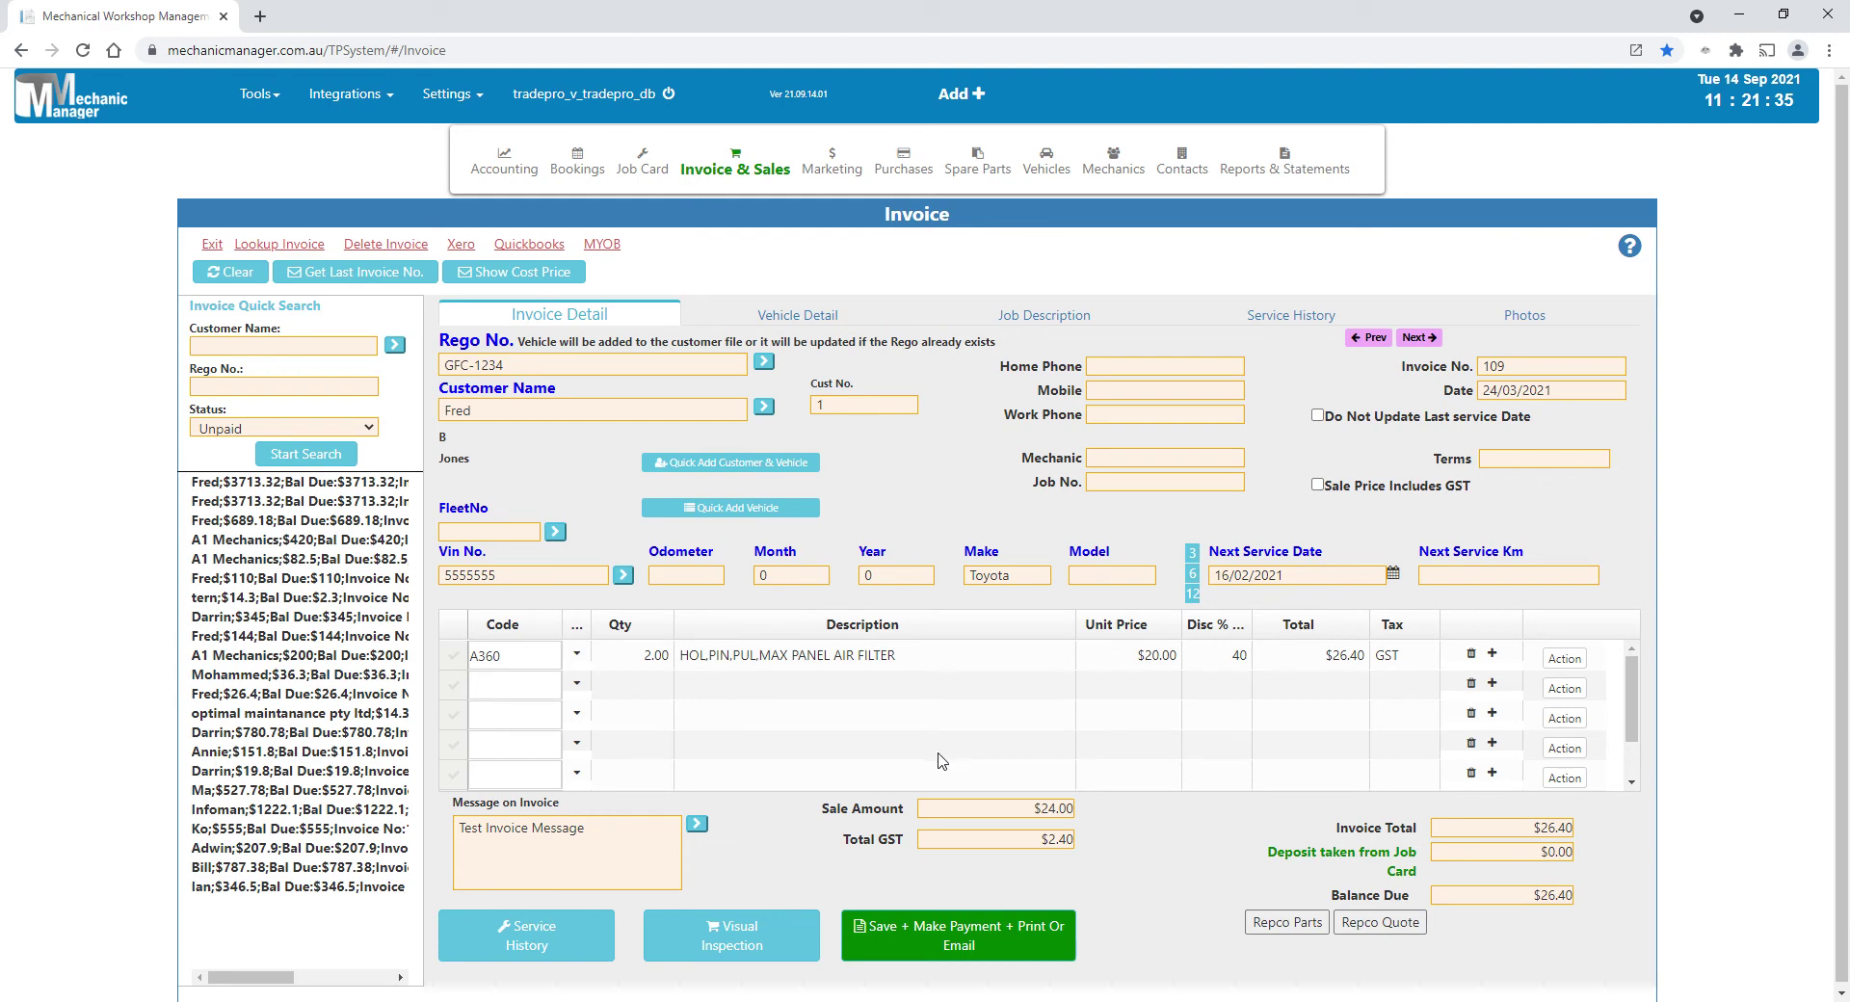
# Step: Open the vehicle Transfer Ownership form, view its rego and new owner fields, clear the form and close it
pyautogui.click(1060, 171)
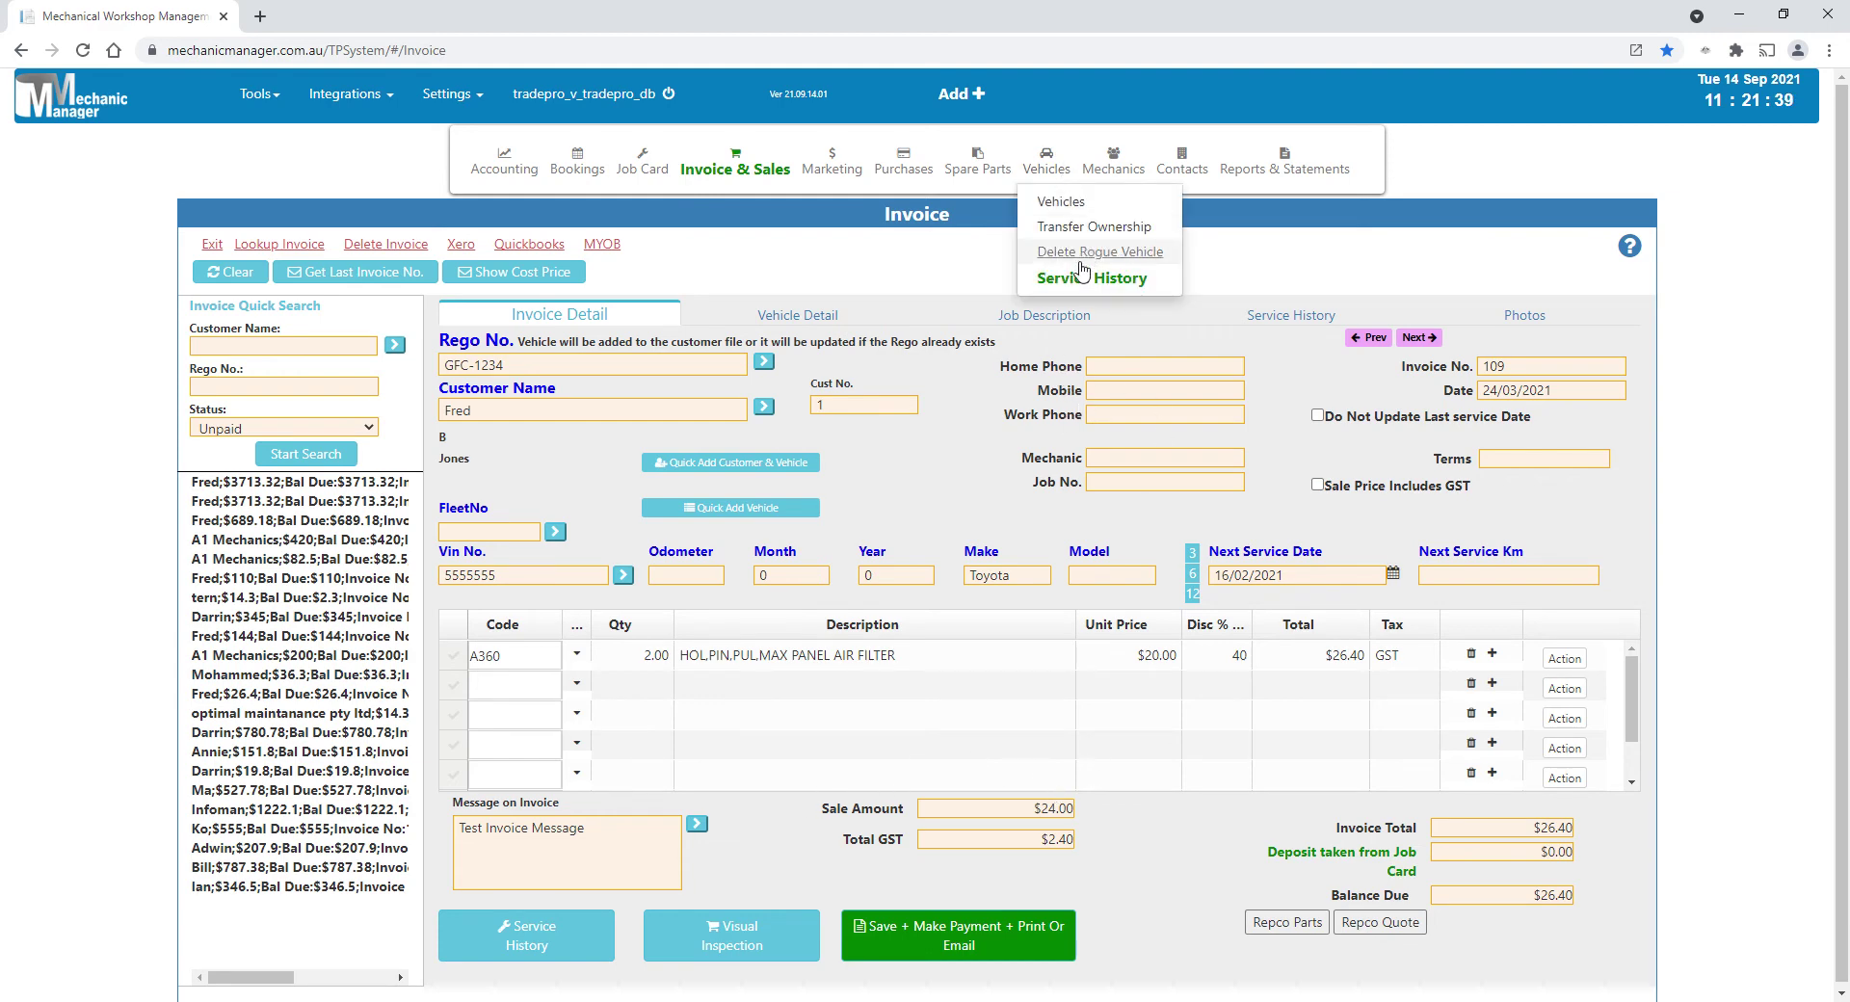
pyautogui.click(1094, 227)
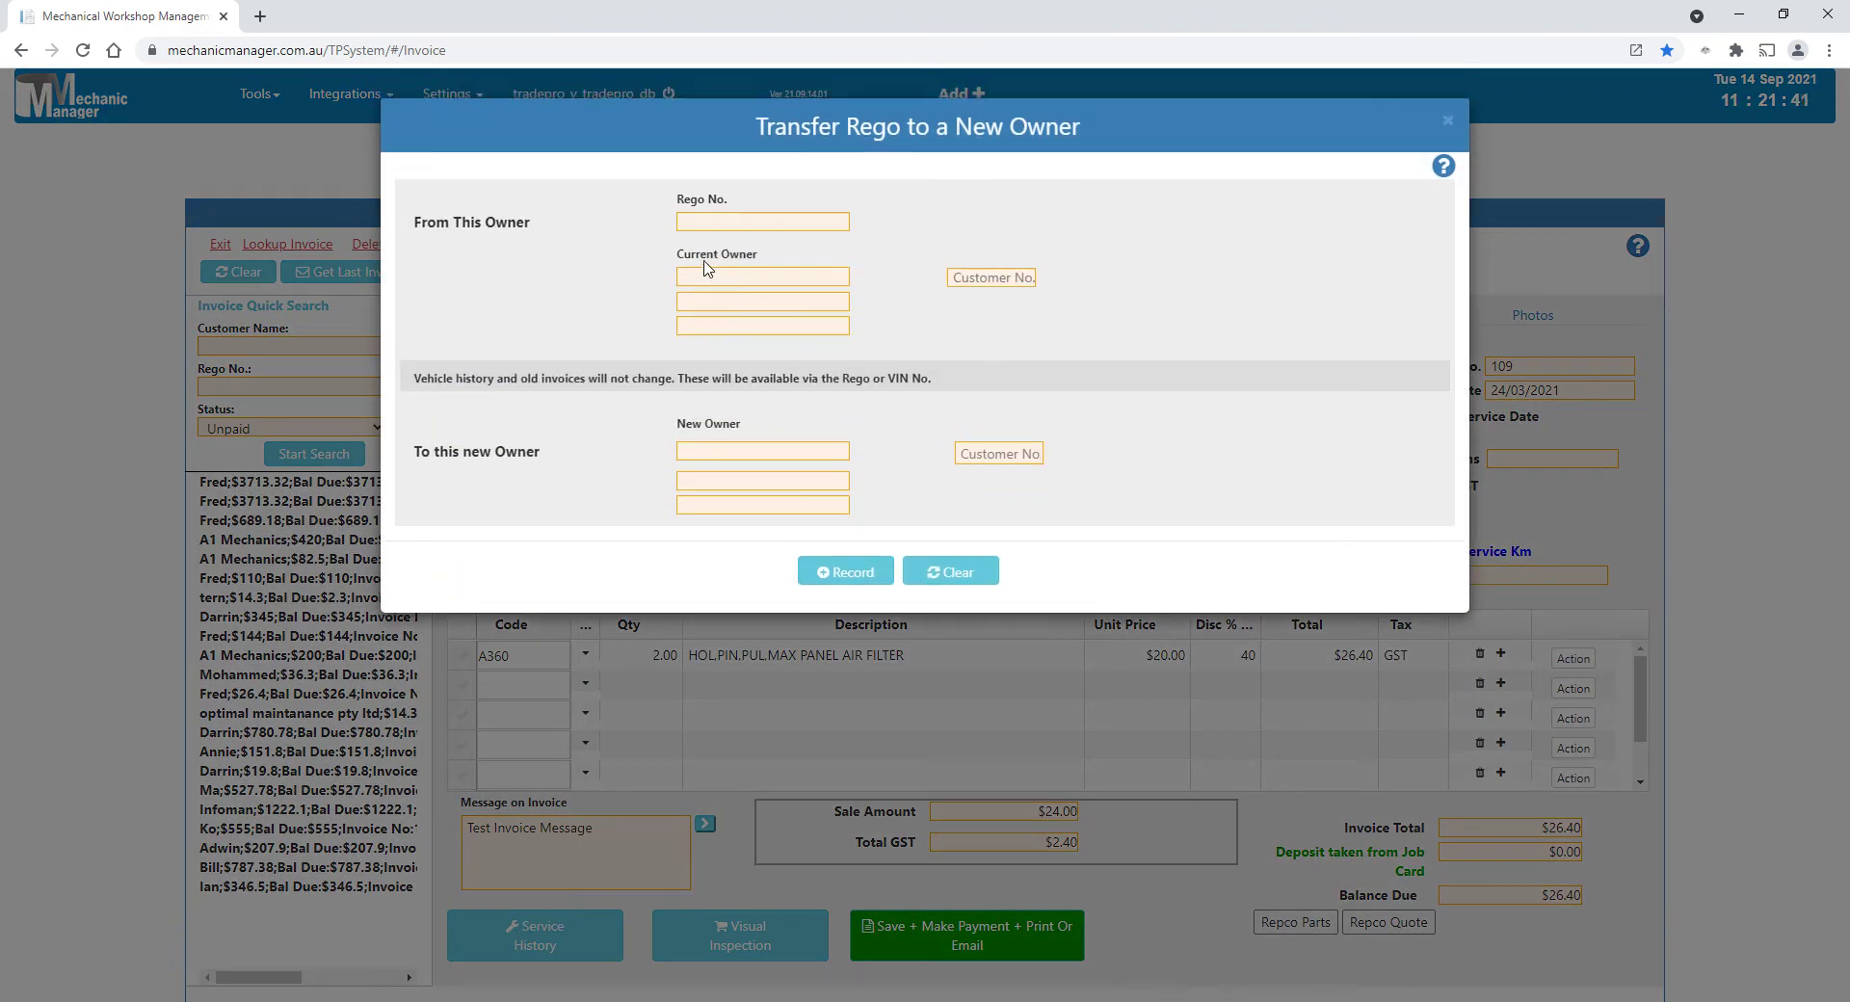
pyautogui.click(724, 222)
pyautogui.click(702, 454)
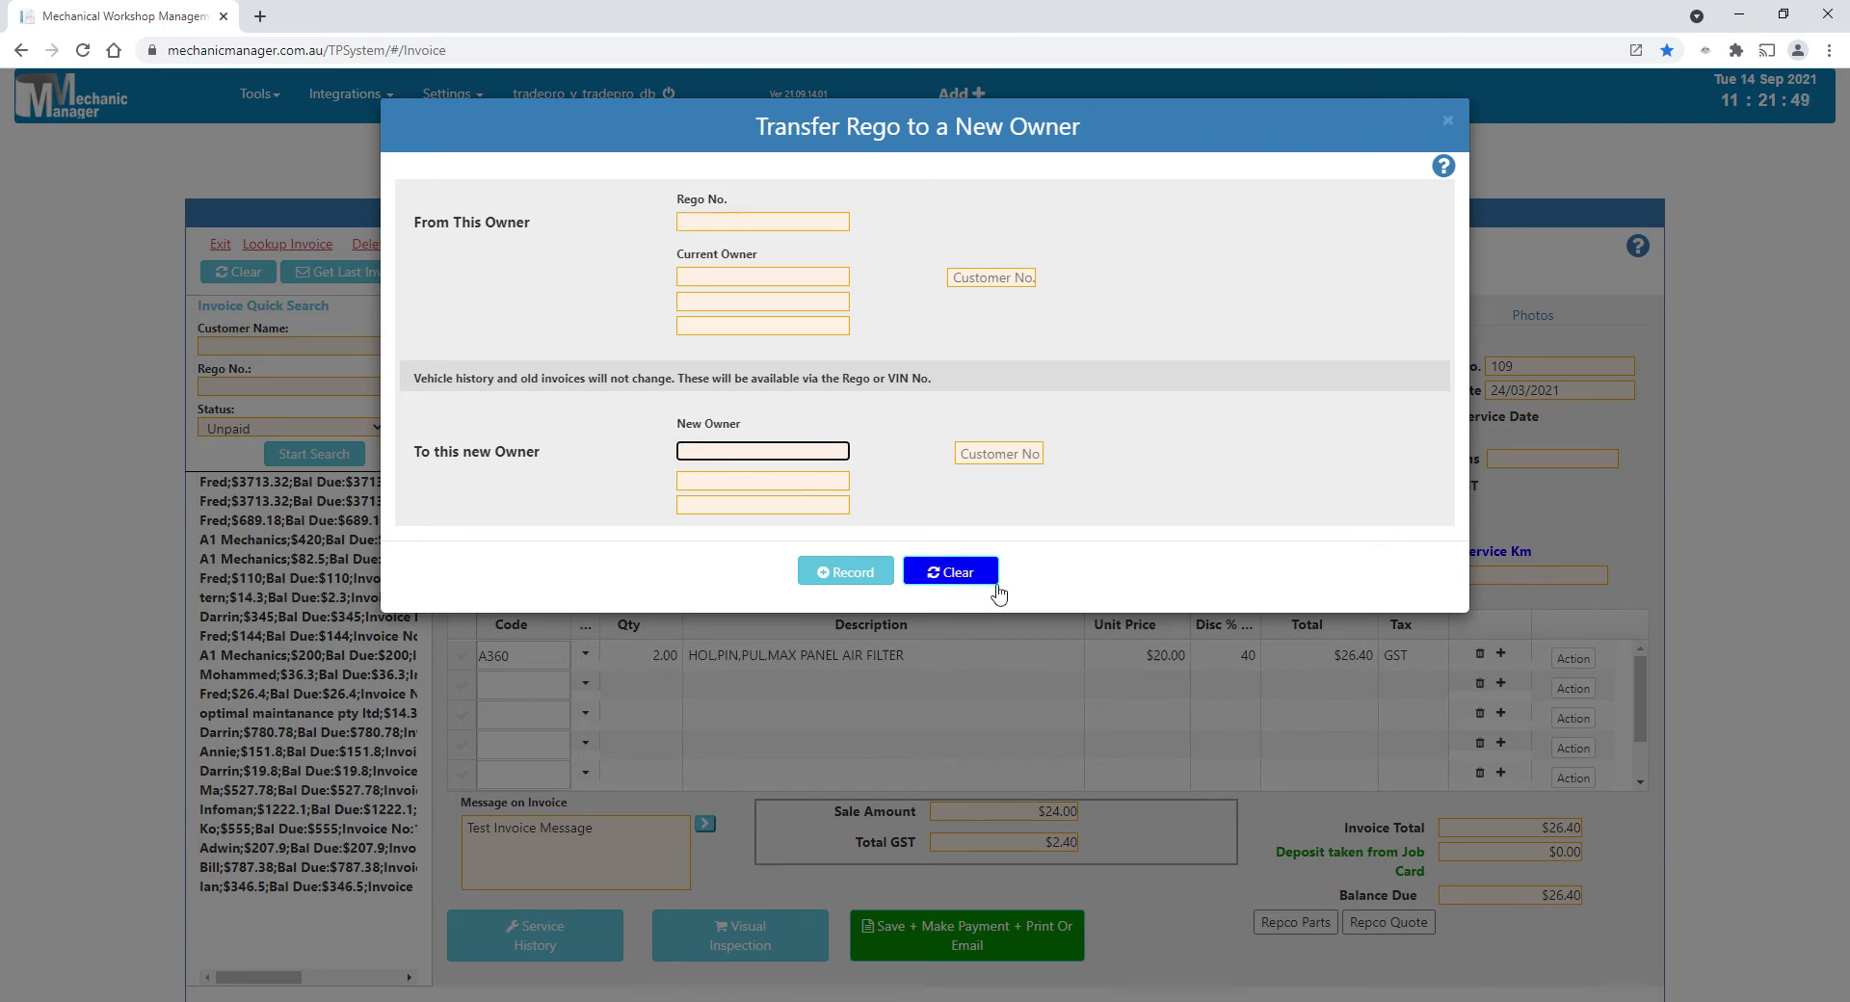
pyautogui.click(959, 583)
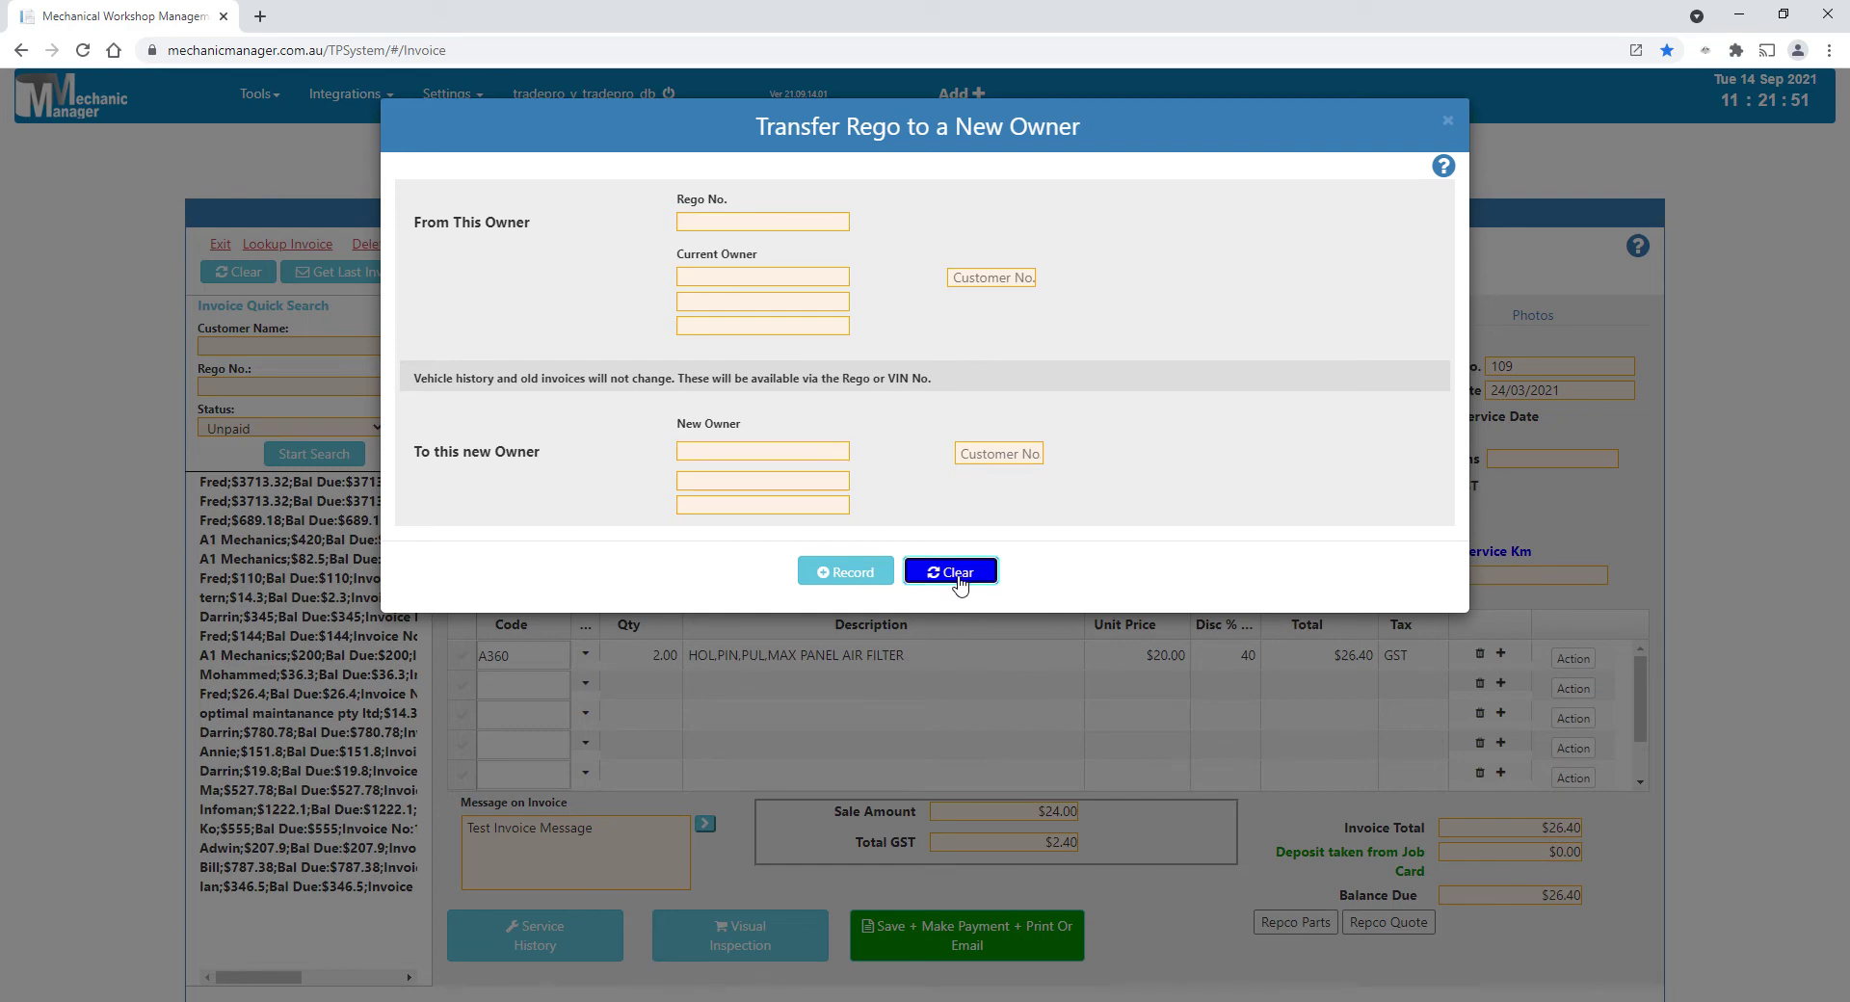
pyautogui.click(1447, 121)
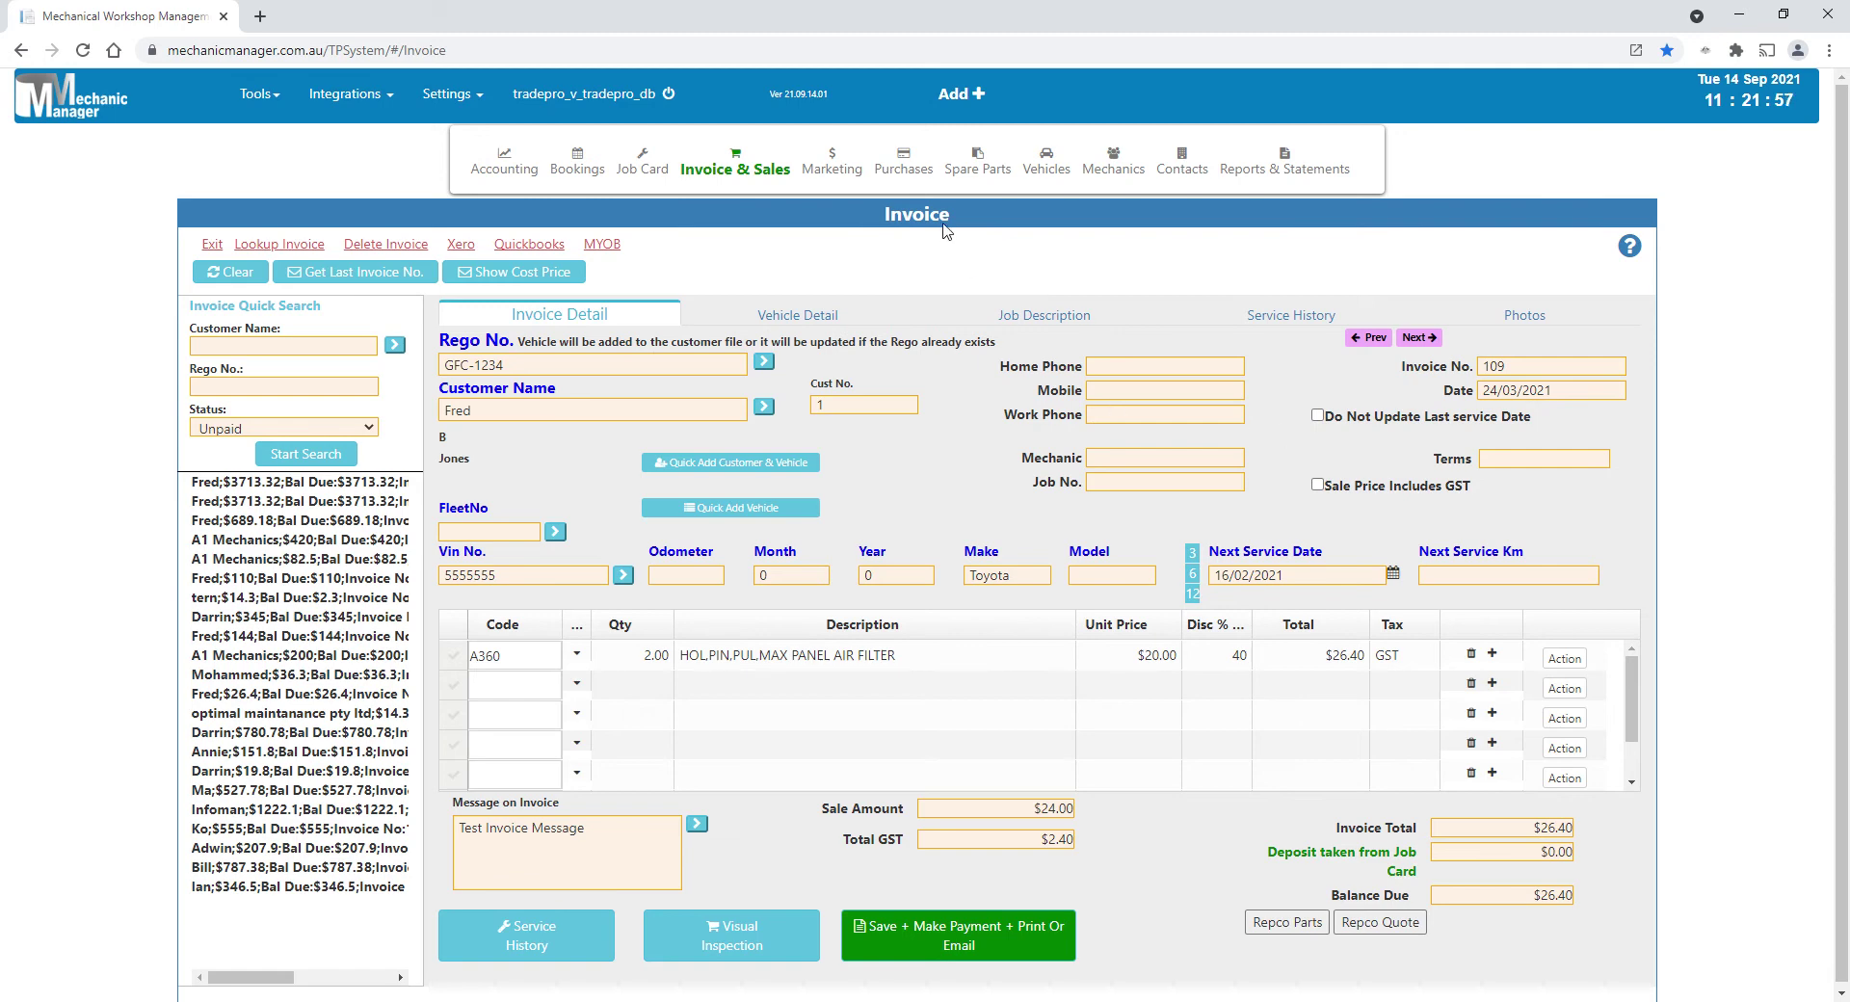
# Step: Open the spare parts list with cleared search filters, examine the parts, and open the REPCO part BULB
pyautogui.moveTo(972, 174)
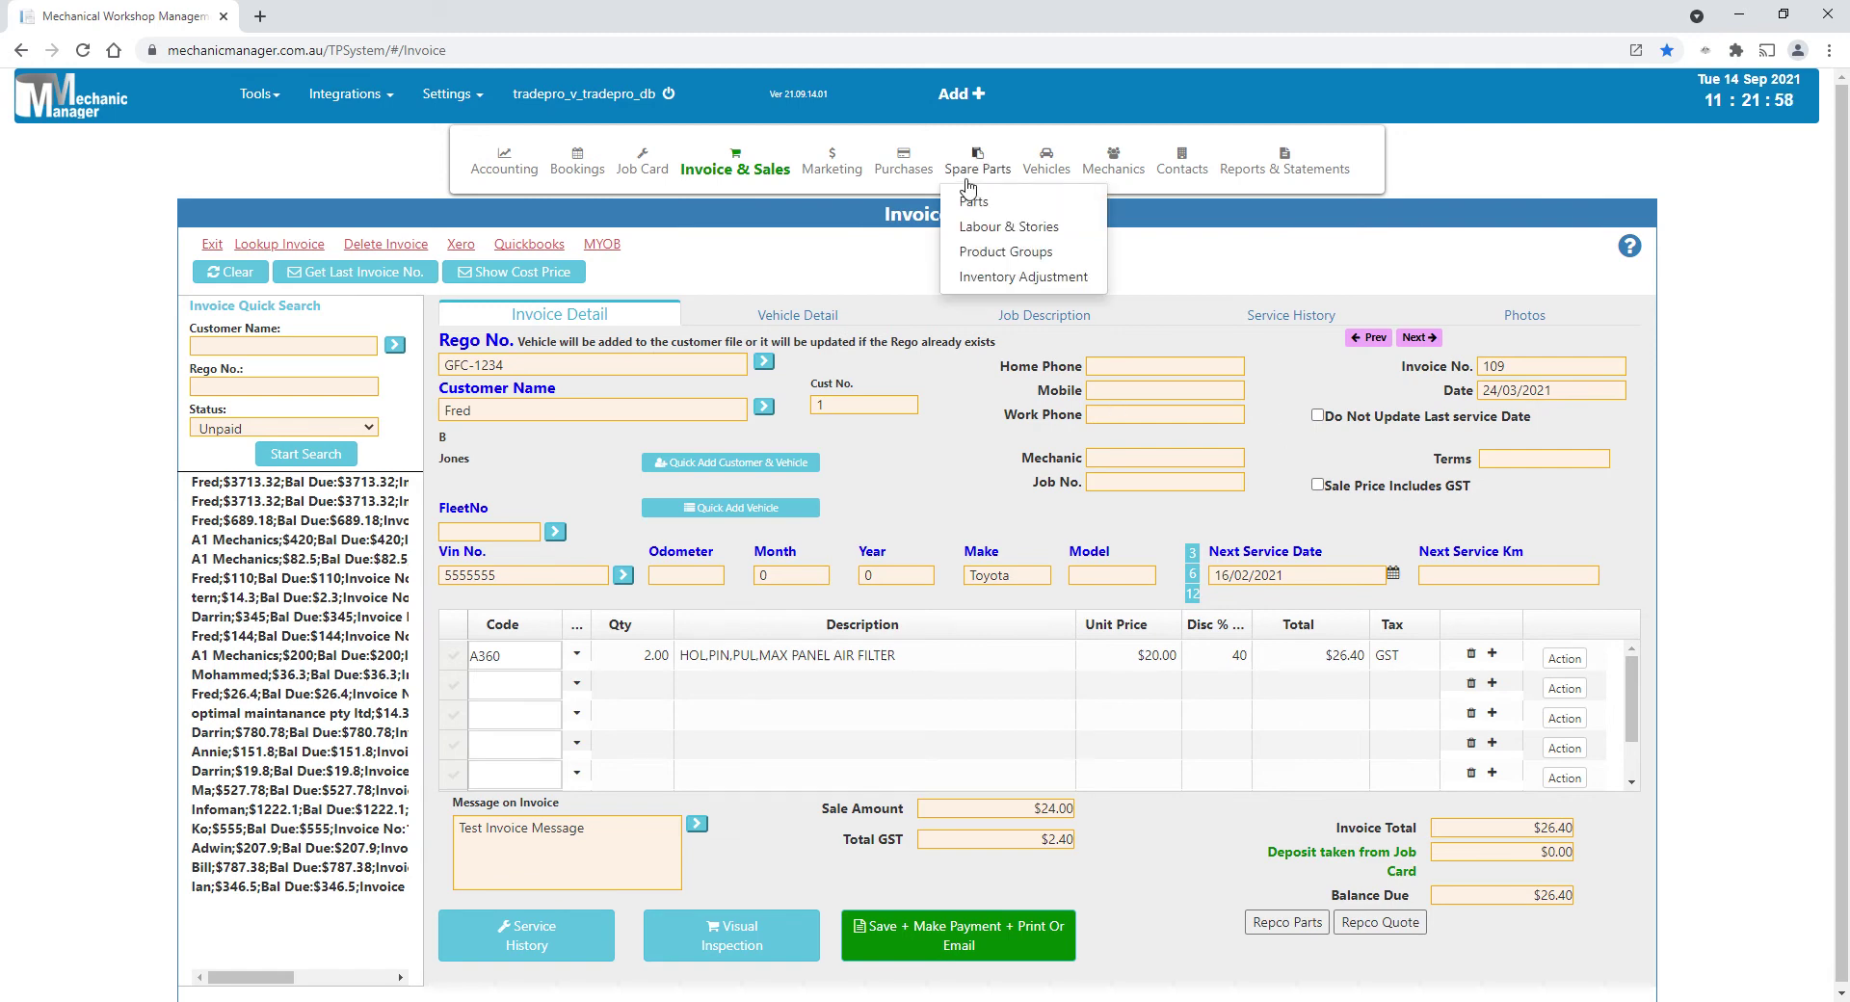
pyautogui.click(974, 202)
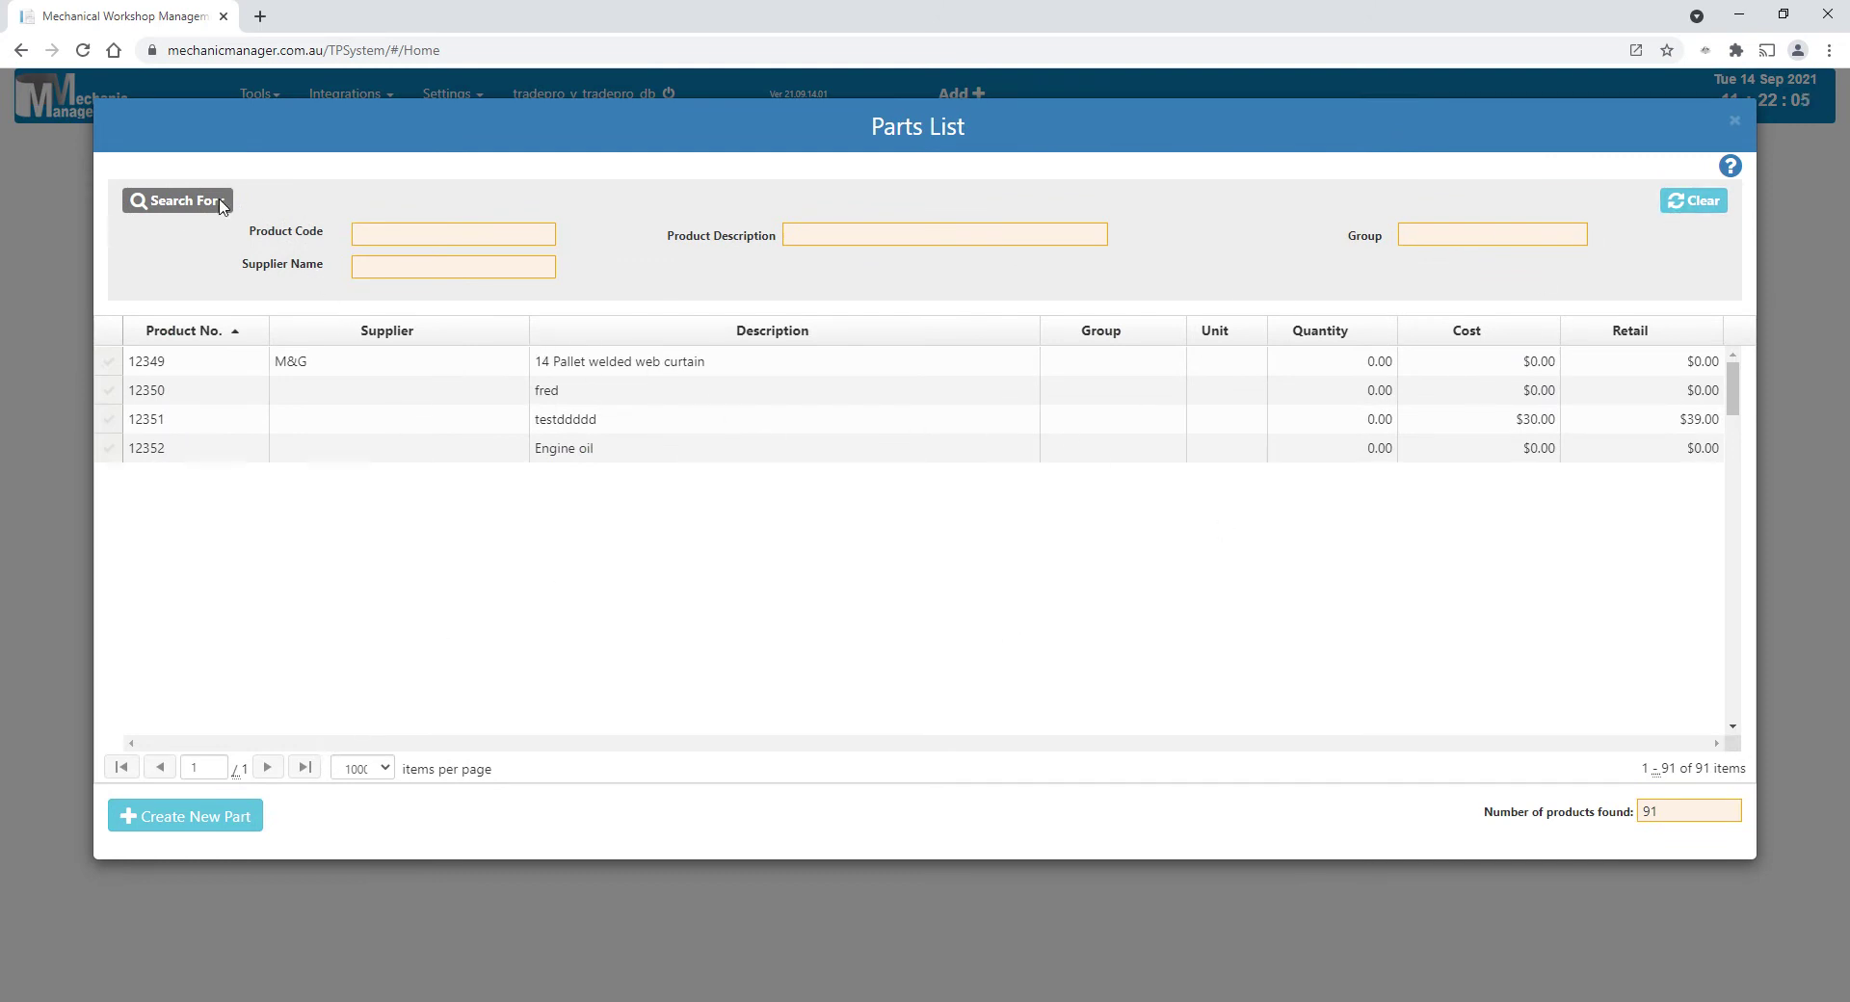
pyautogui.click(1704, 202)
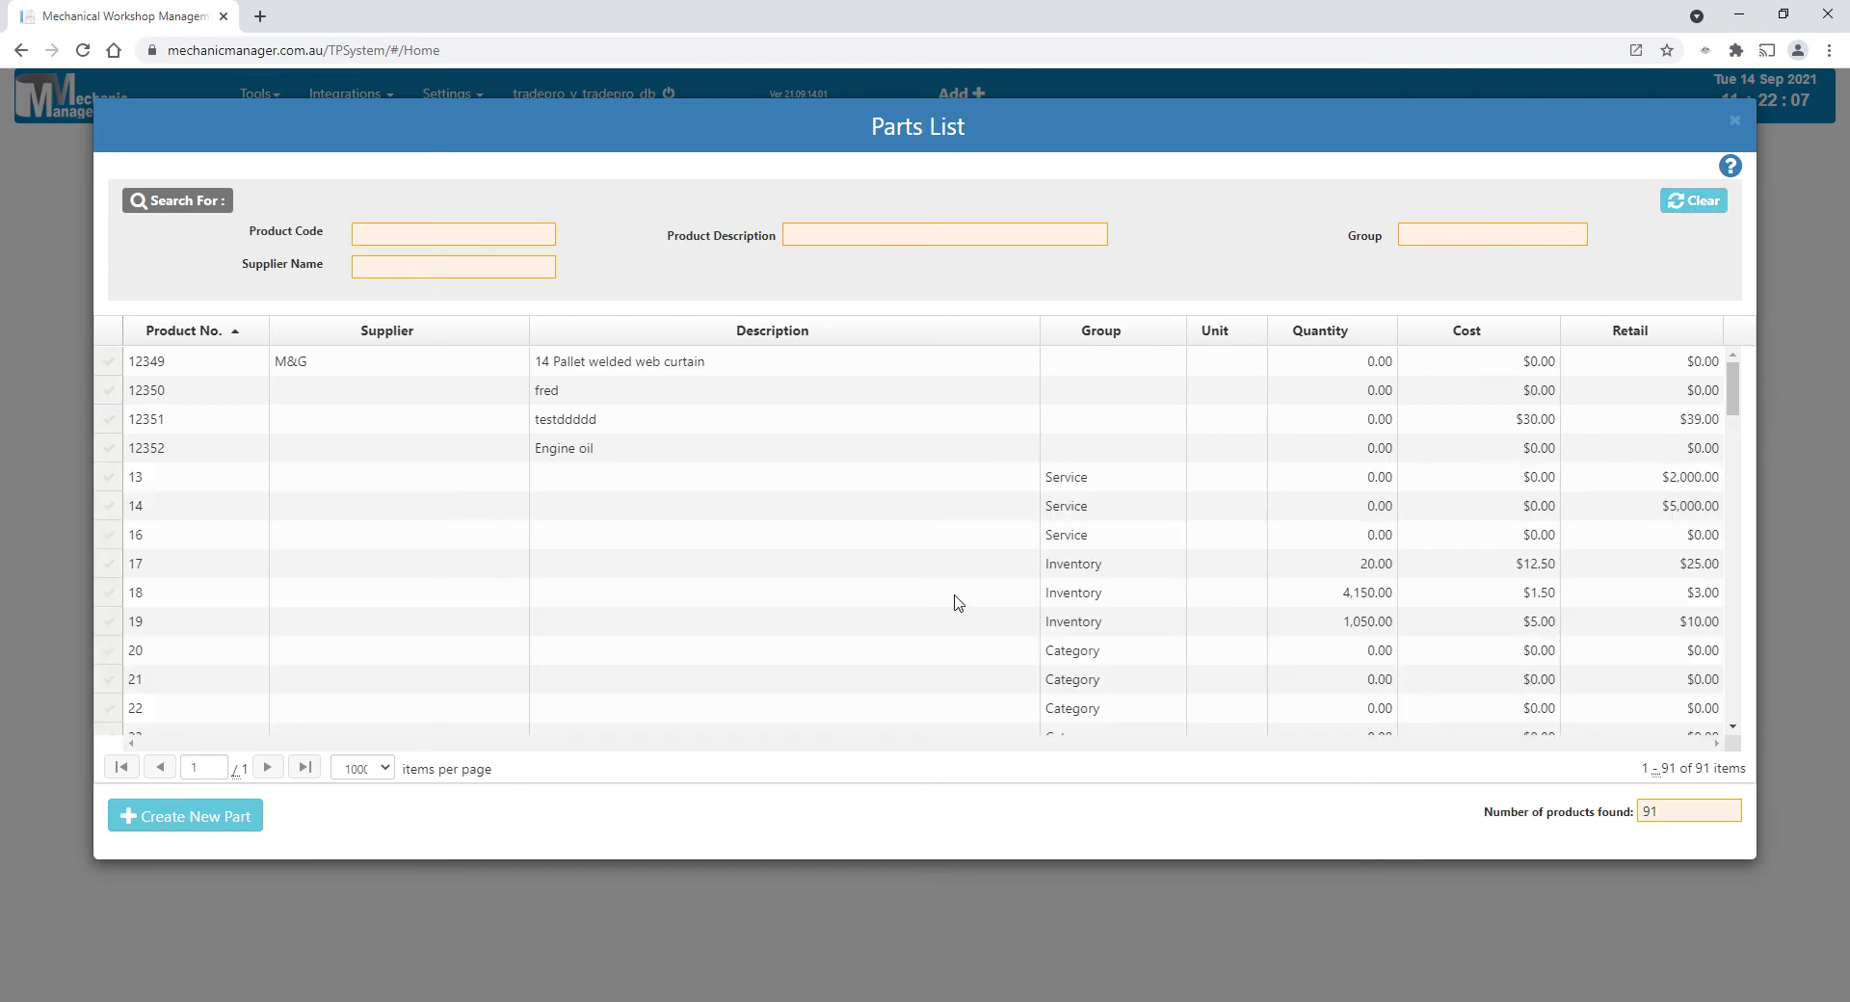
pyautogui.scroll(-6, 1021, 537)
pyautogui.scroll(-5, 1021, 537)
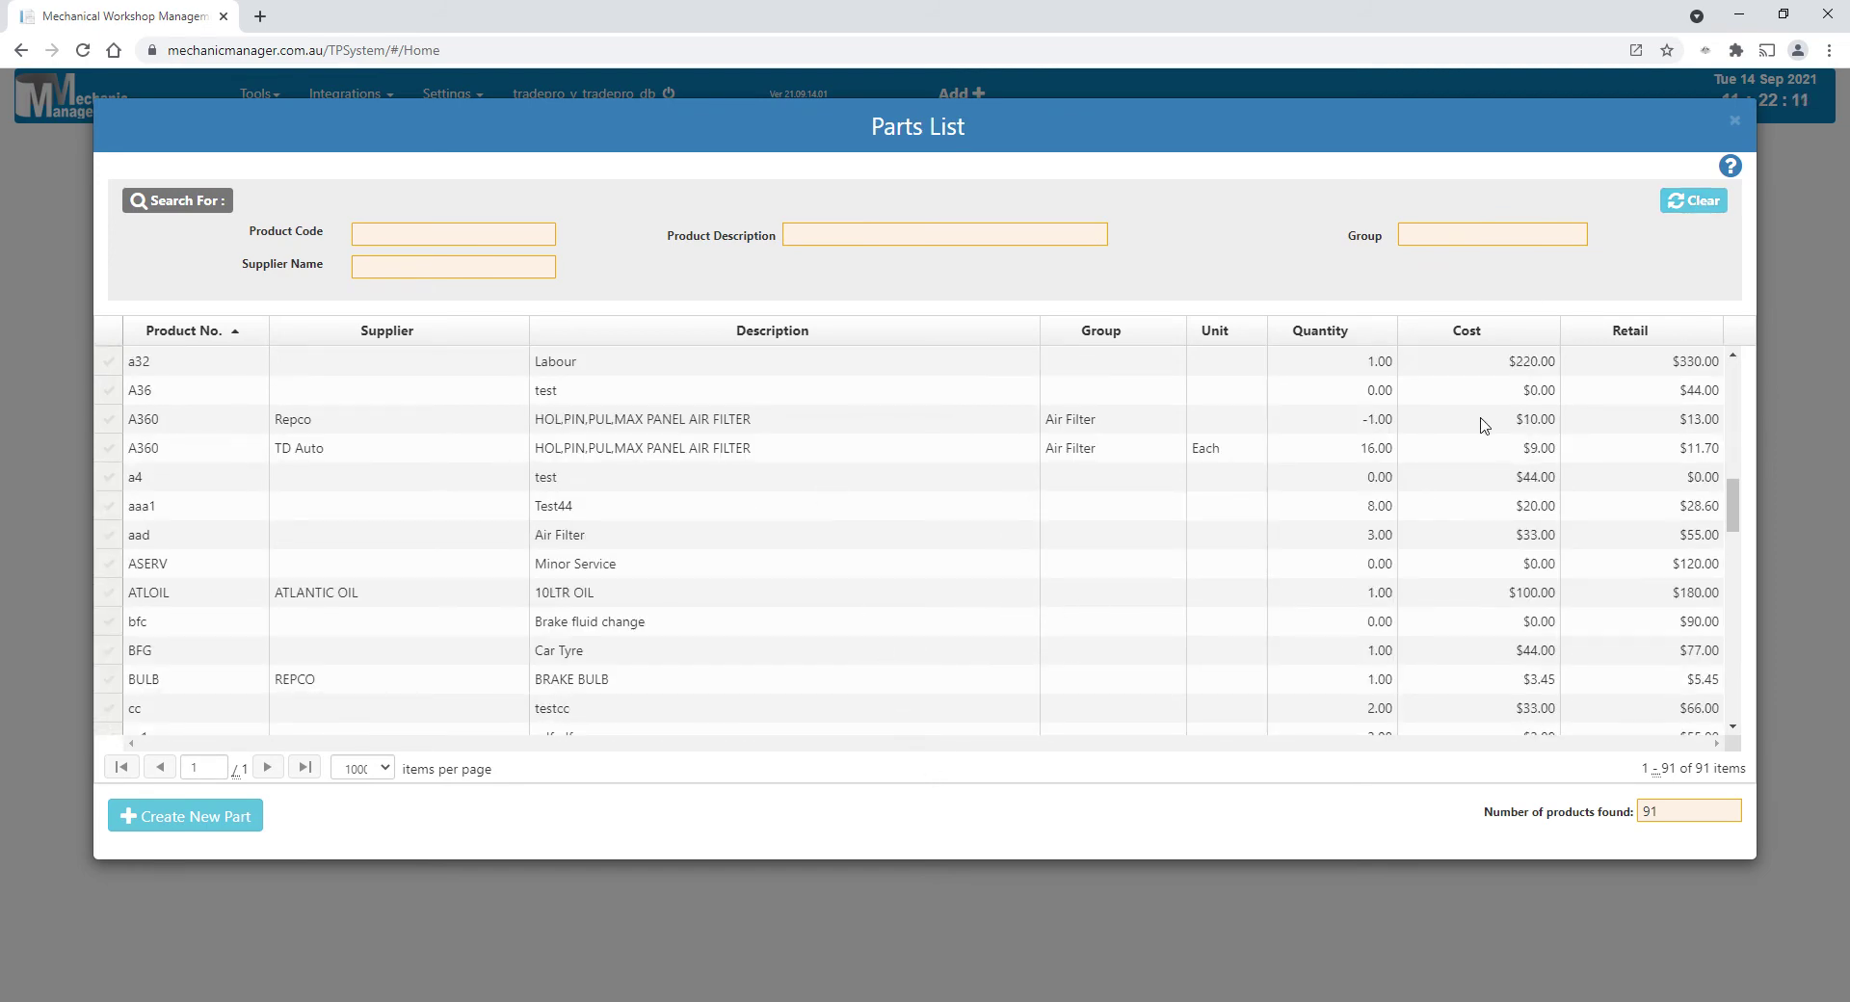
pyautogui.doubleClick(586, 675)
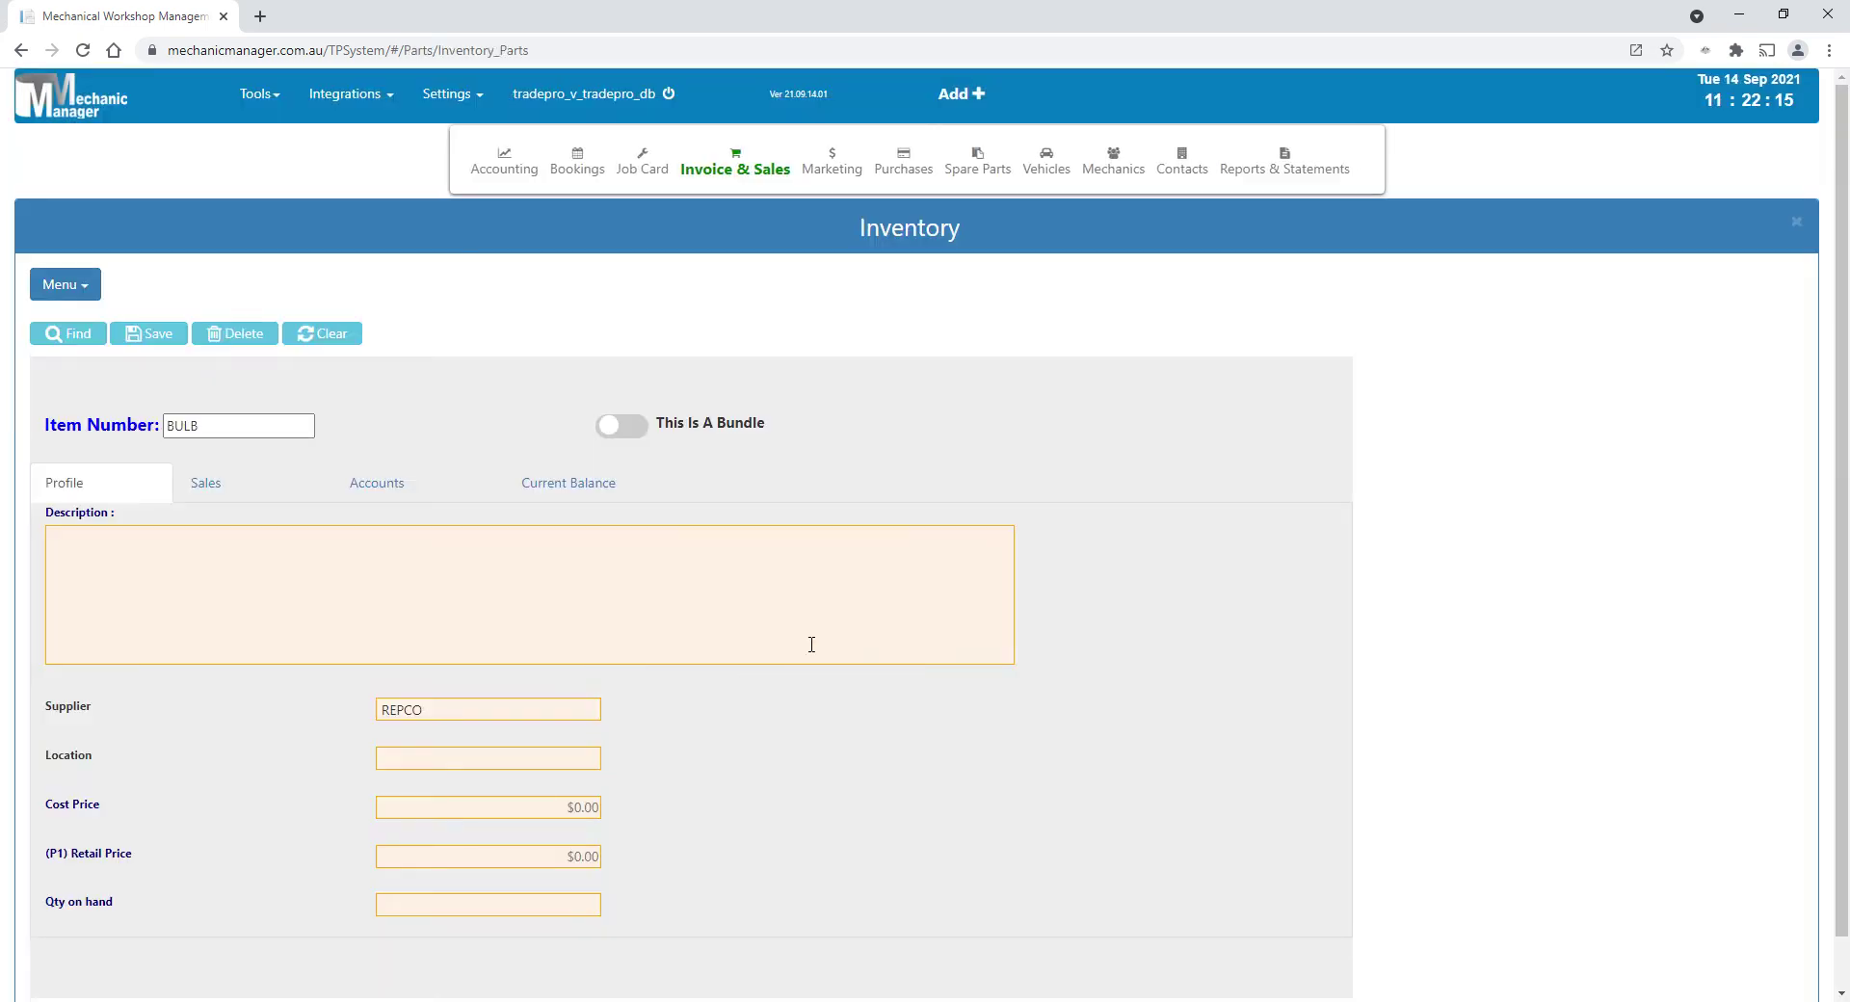
# Step: Mark the BULB part as a bundle and view its table for component items
pyautogui.click(632, 431)
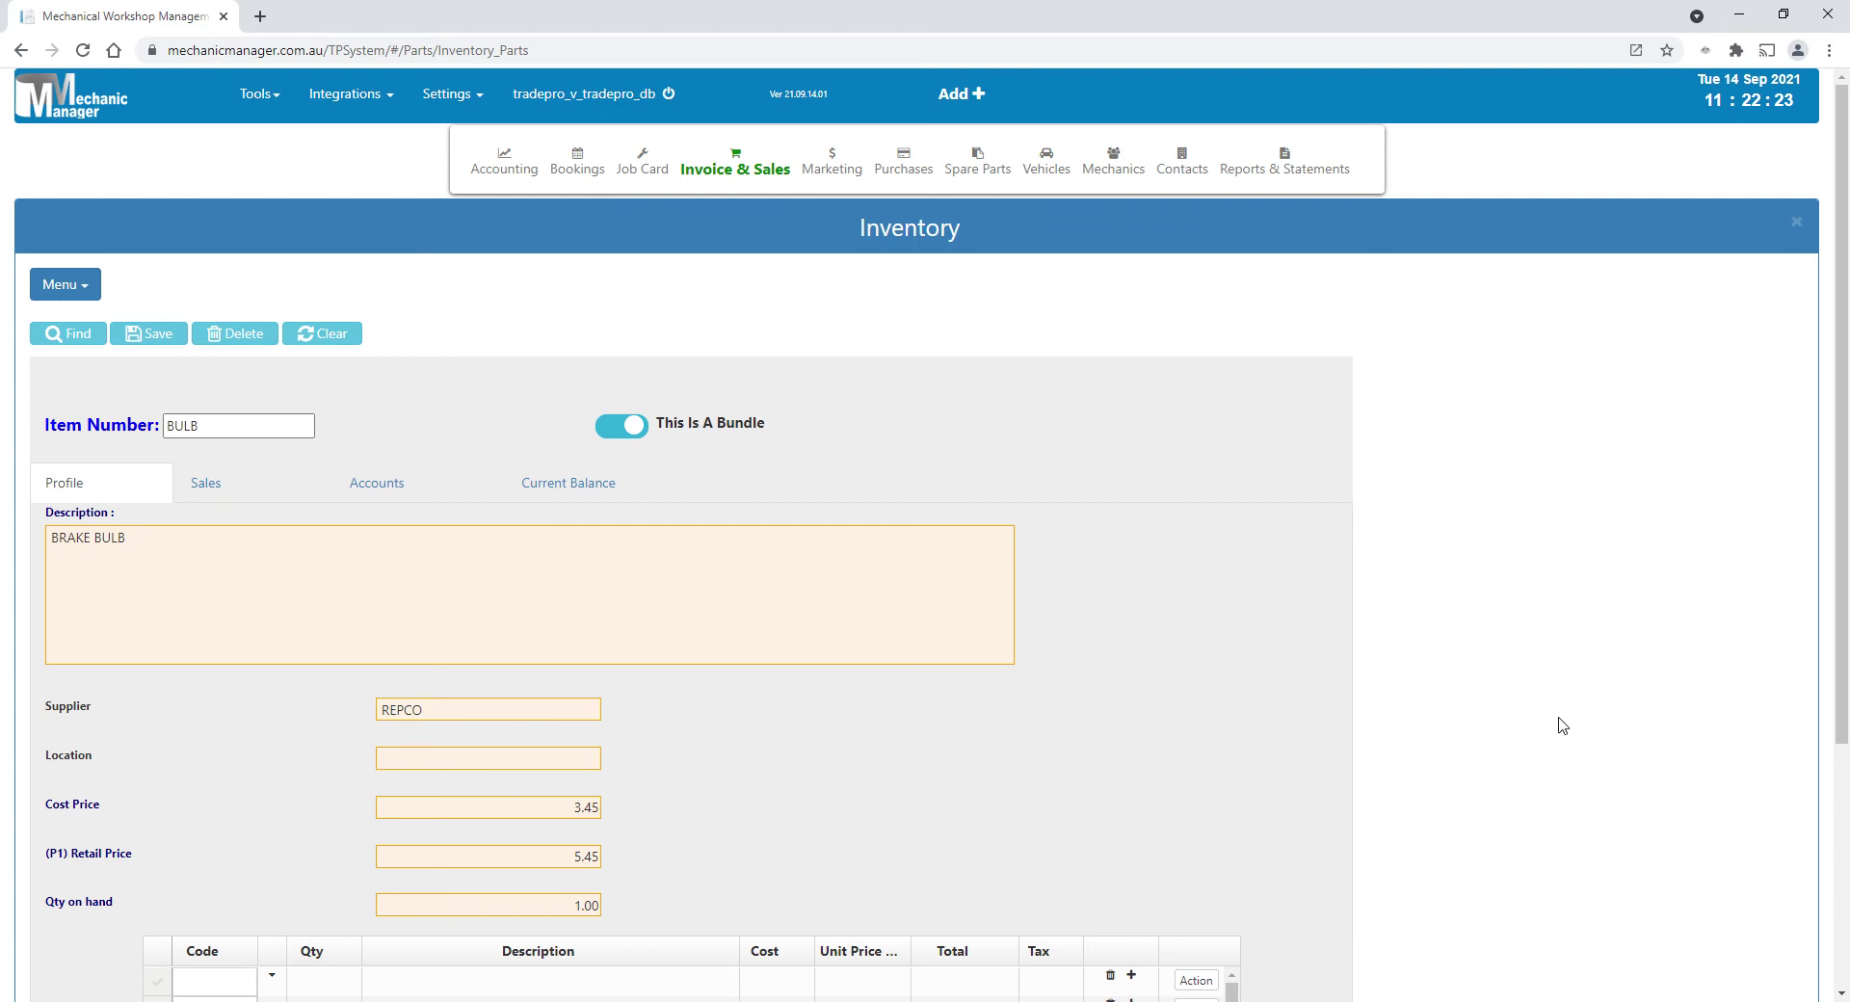
pyautogui.scroll(-3, 1563, 725)
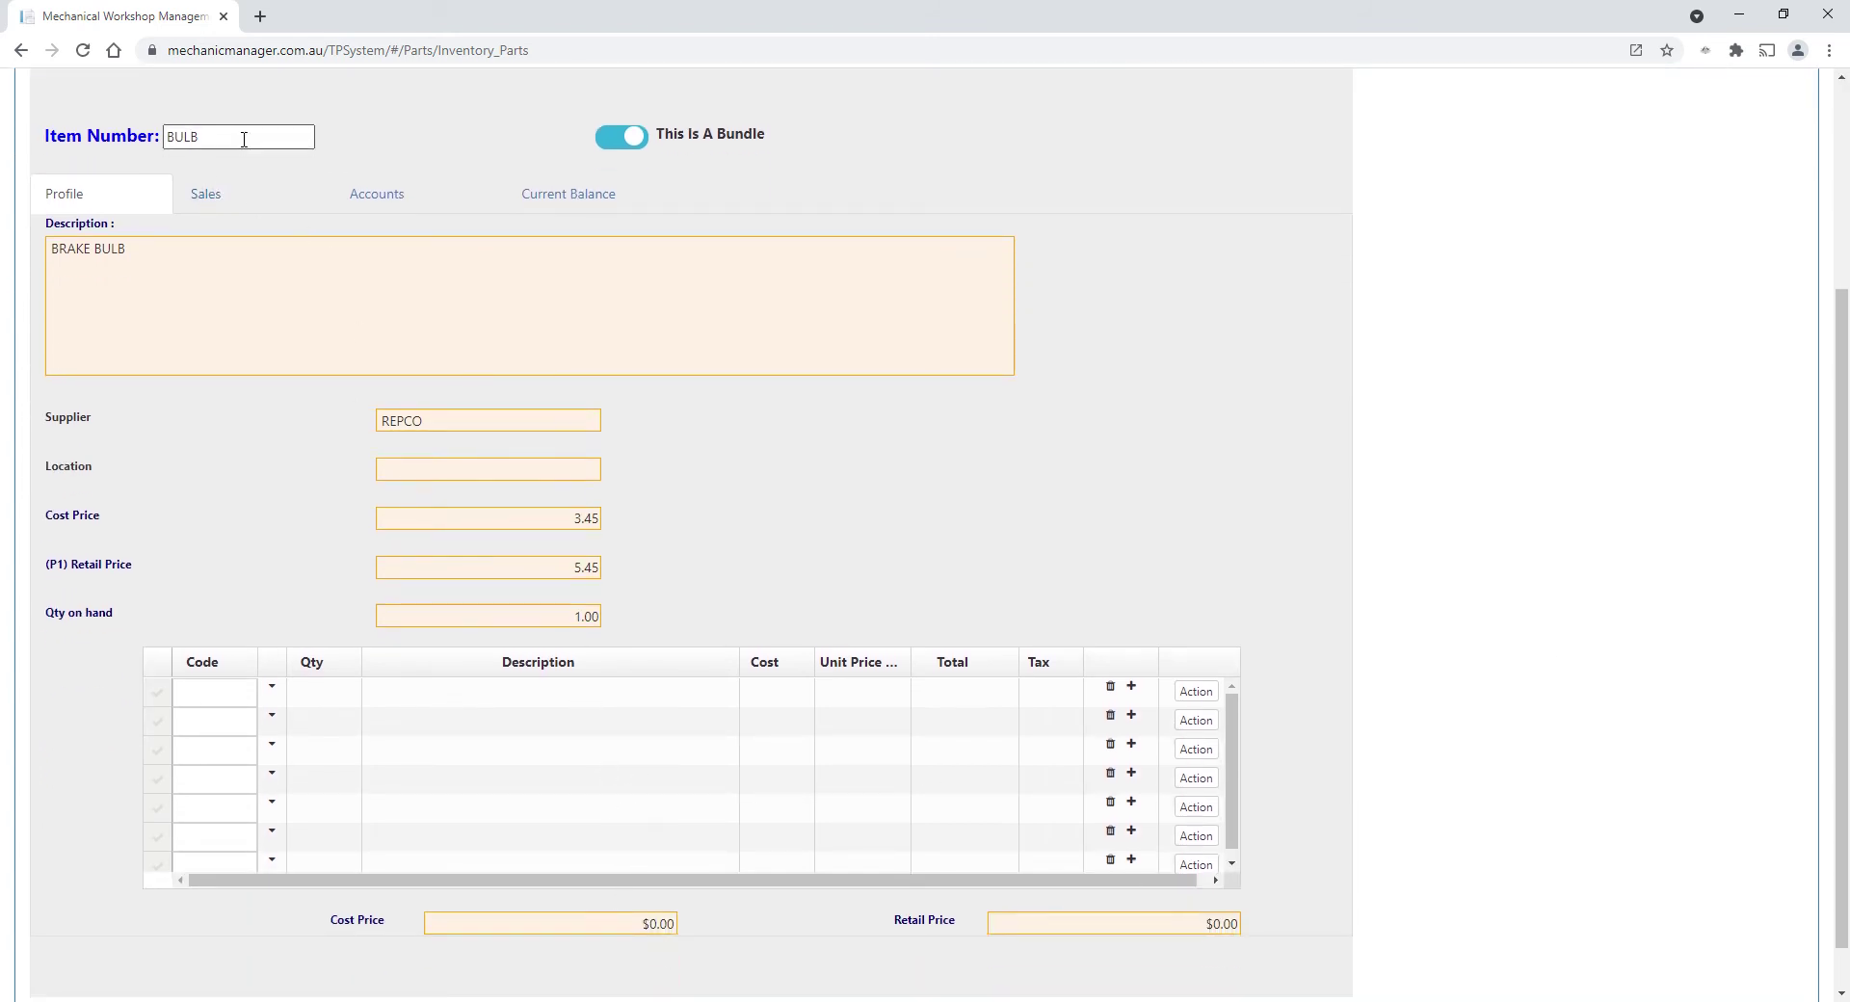
pyautogui.scroll(3, 942, 285)
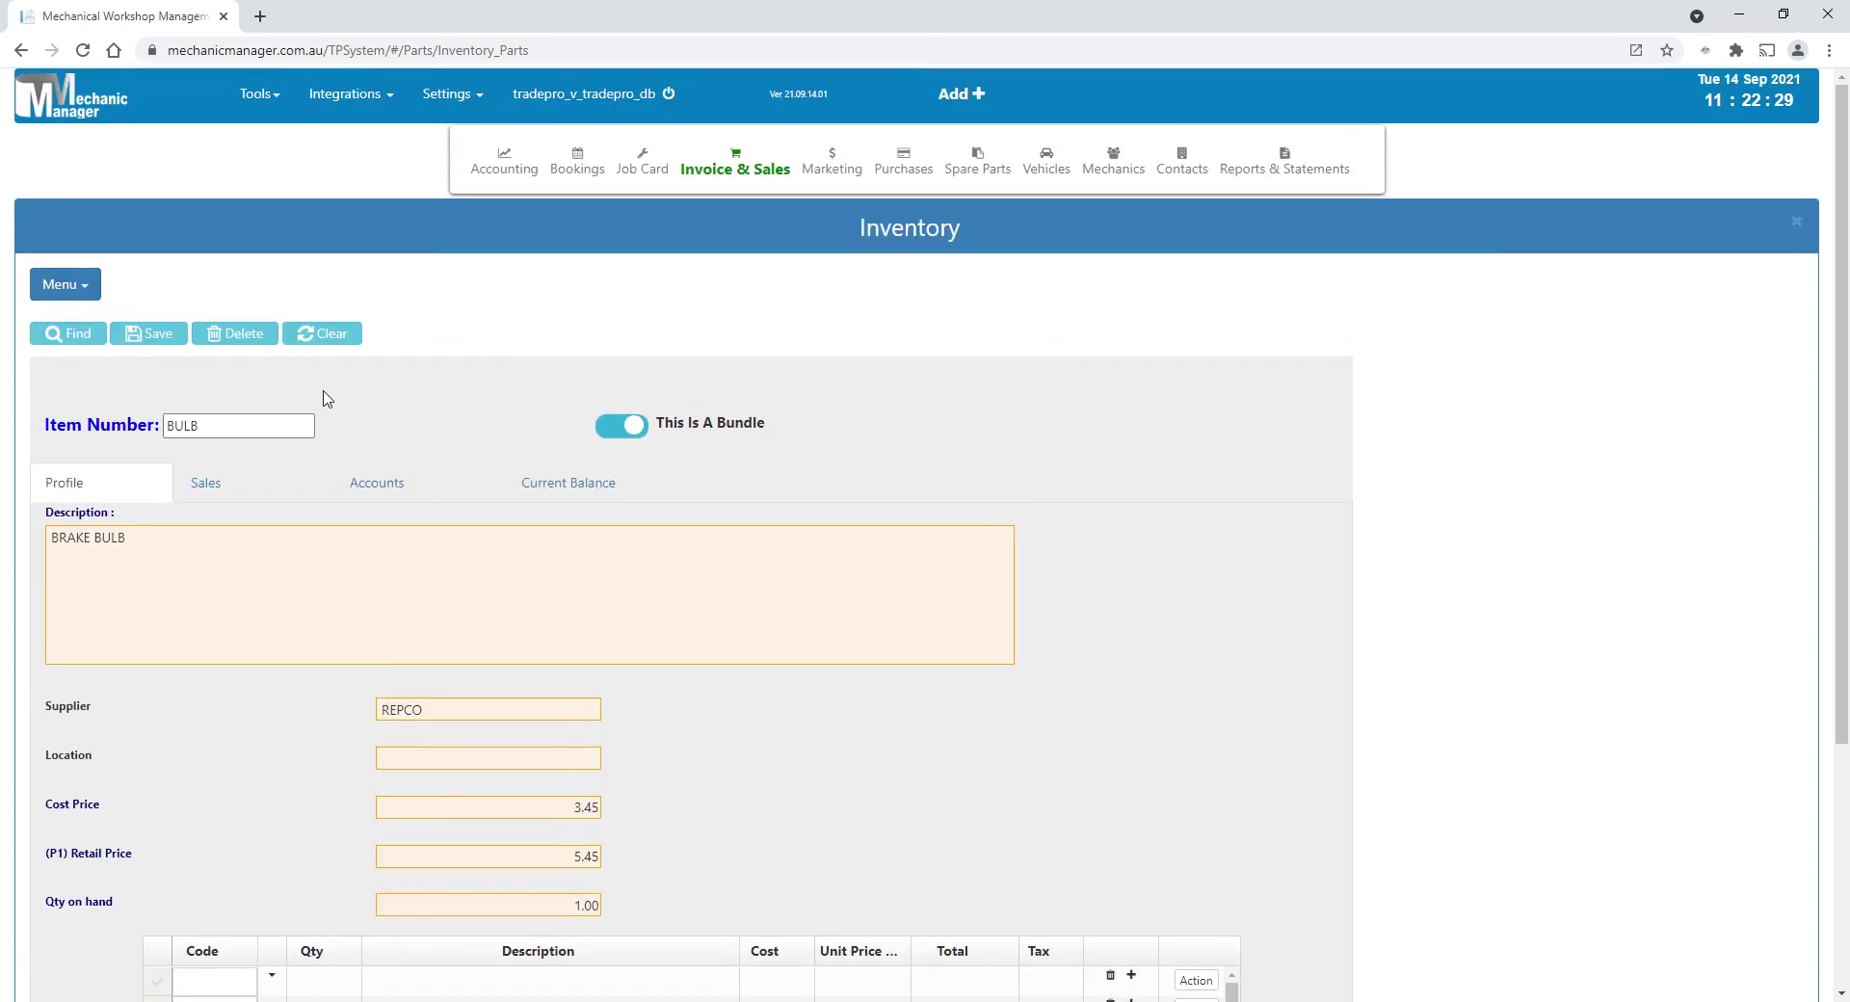
# Step: Examine the BULB part's sales and cost figures, and view its current balance and reorder details
pyautogui.click(207, 485)
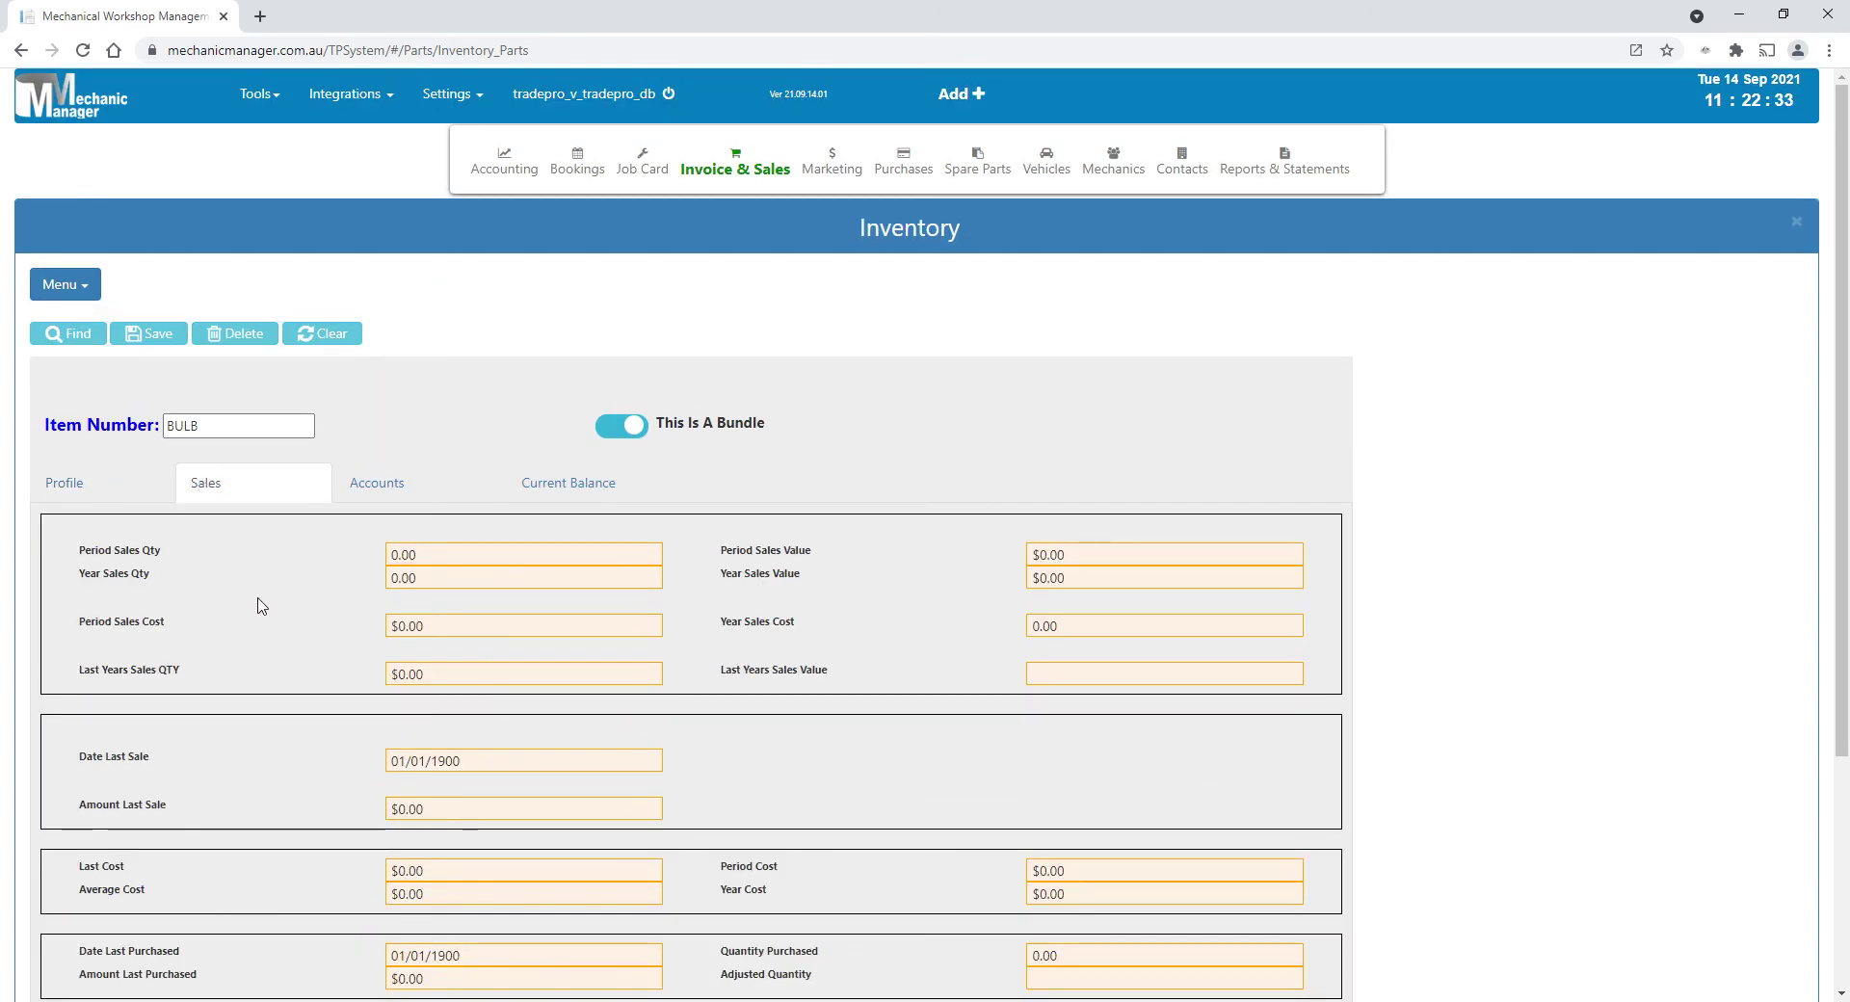
pyautogui.scroll(-2, 258, 605)
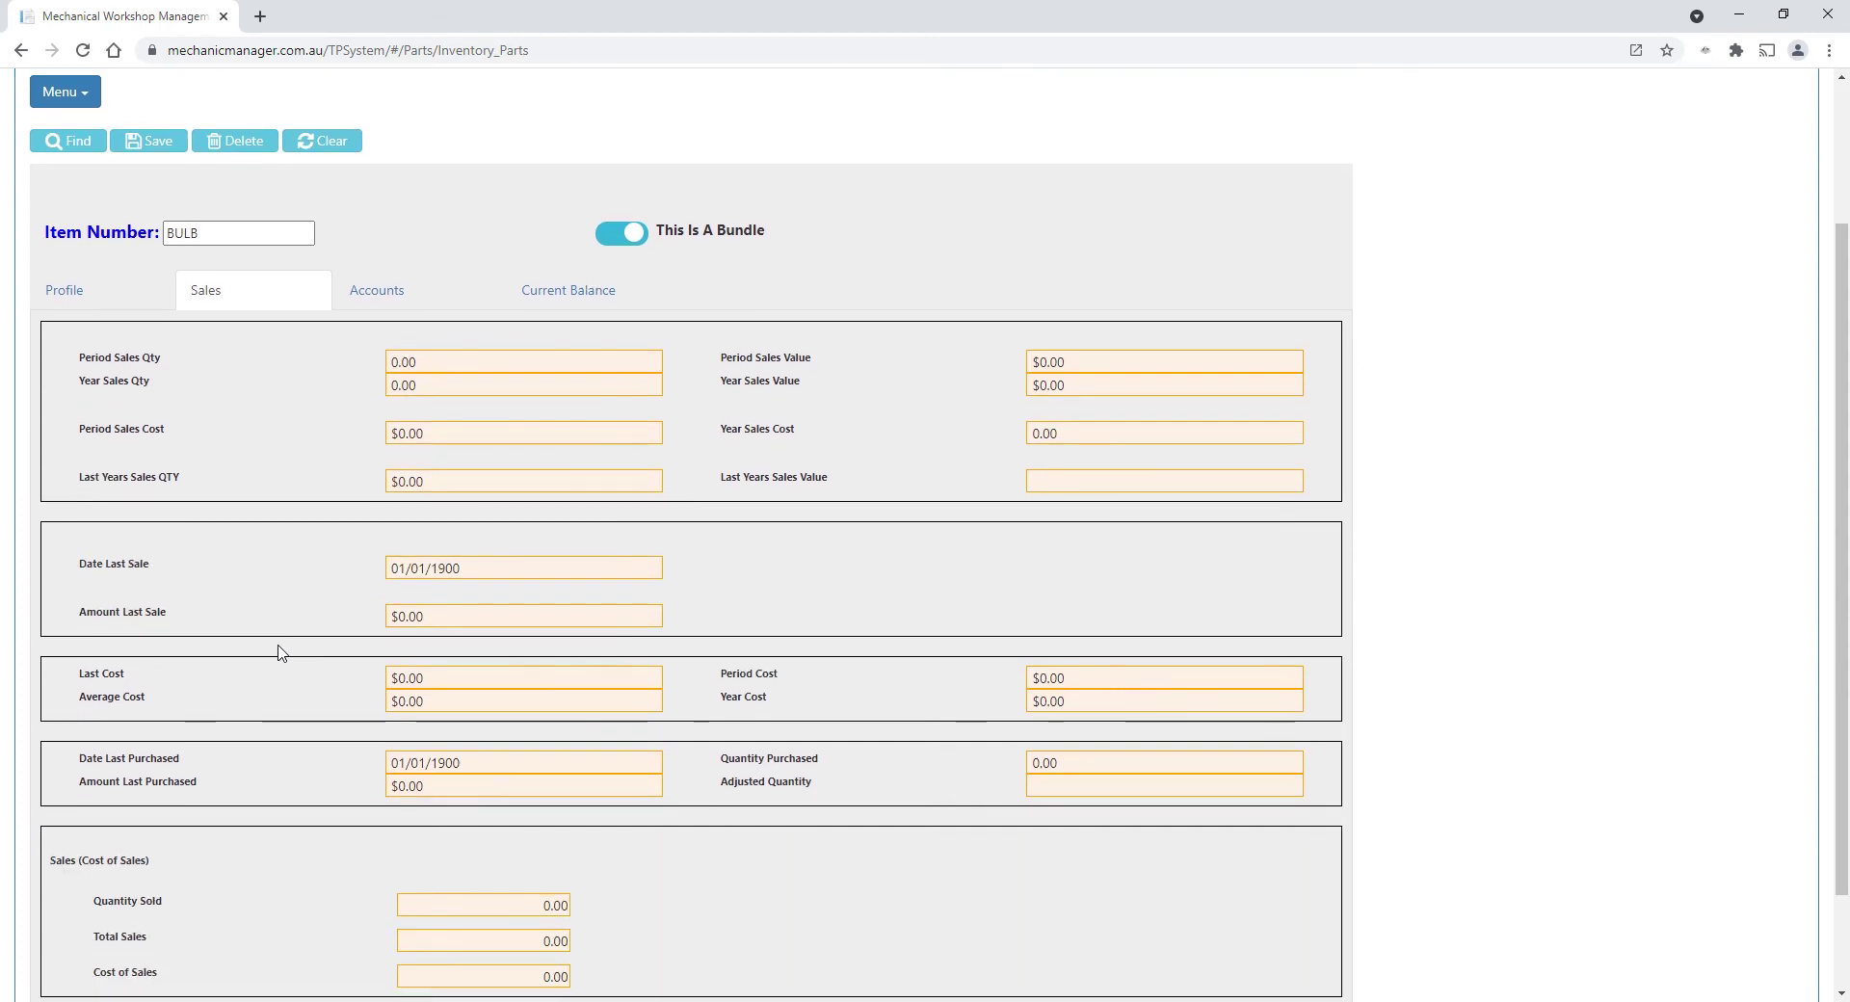
pyautogui.scroll(-1, 279, 653)
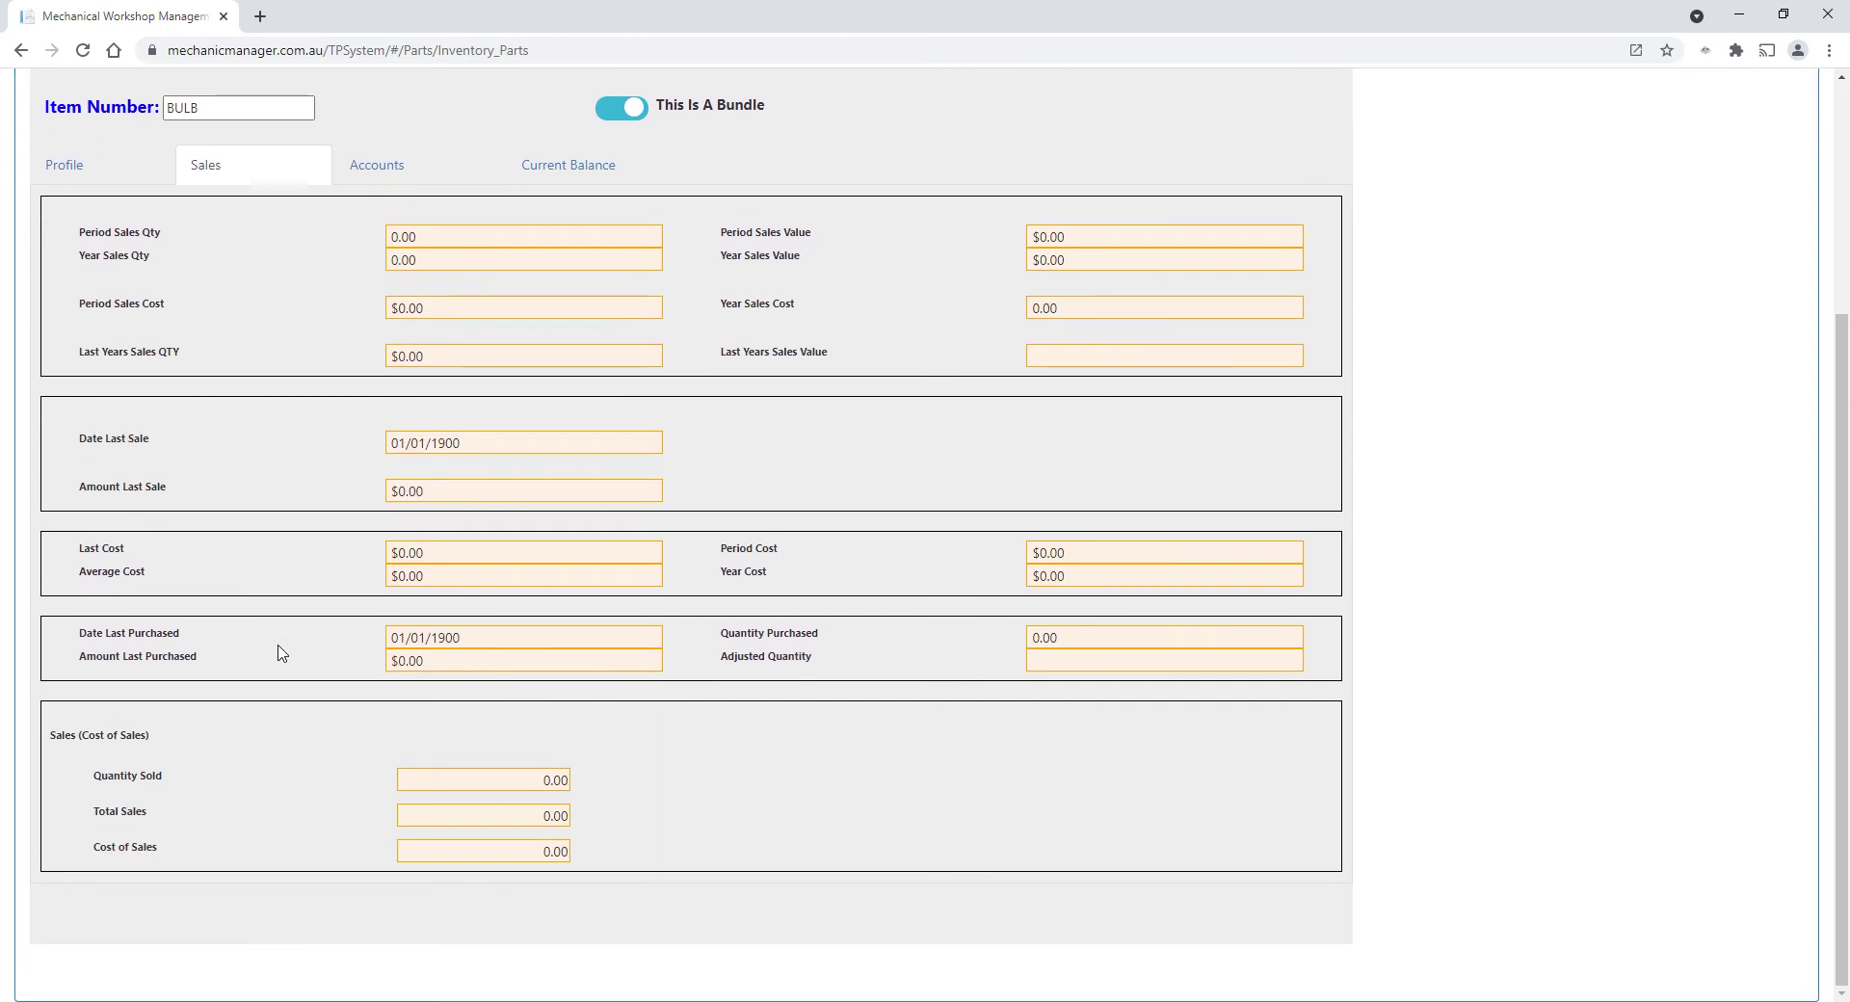
pyautogui.scroll(3, 690, 578)
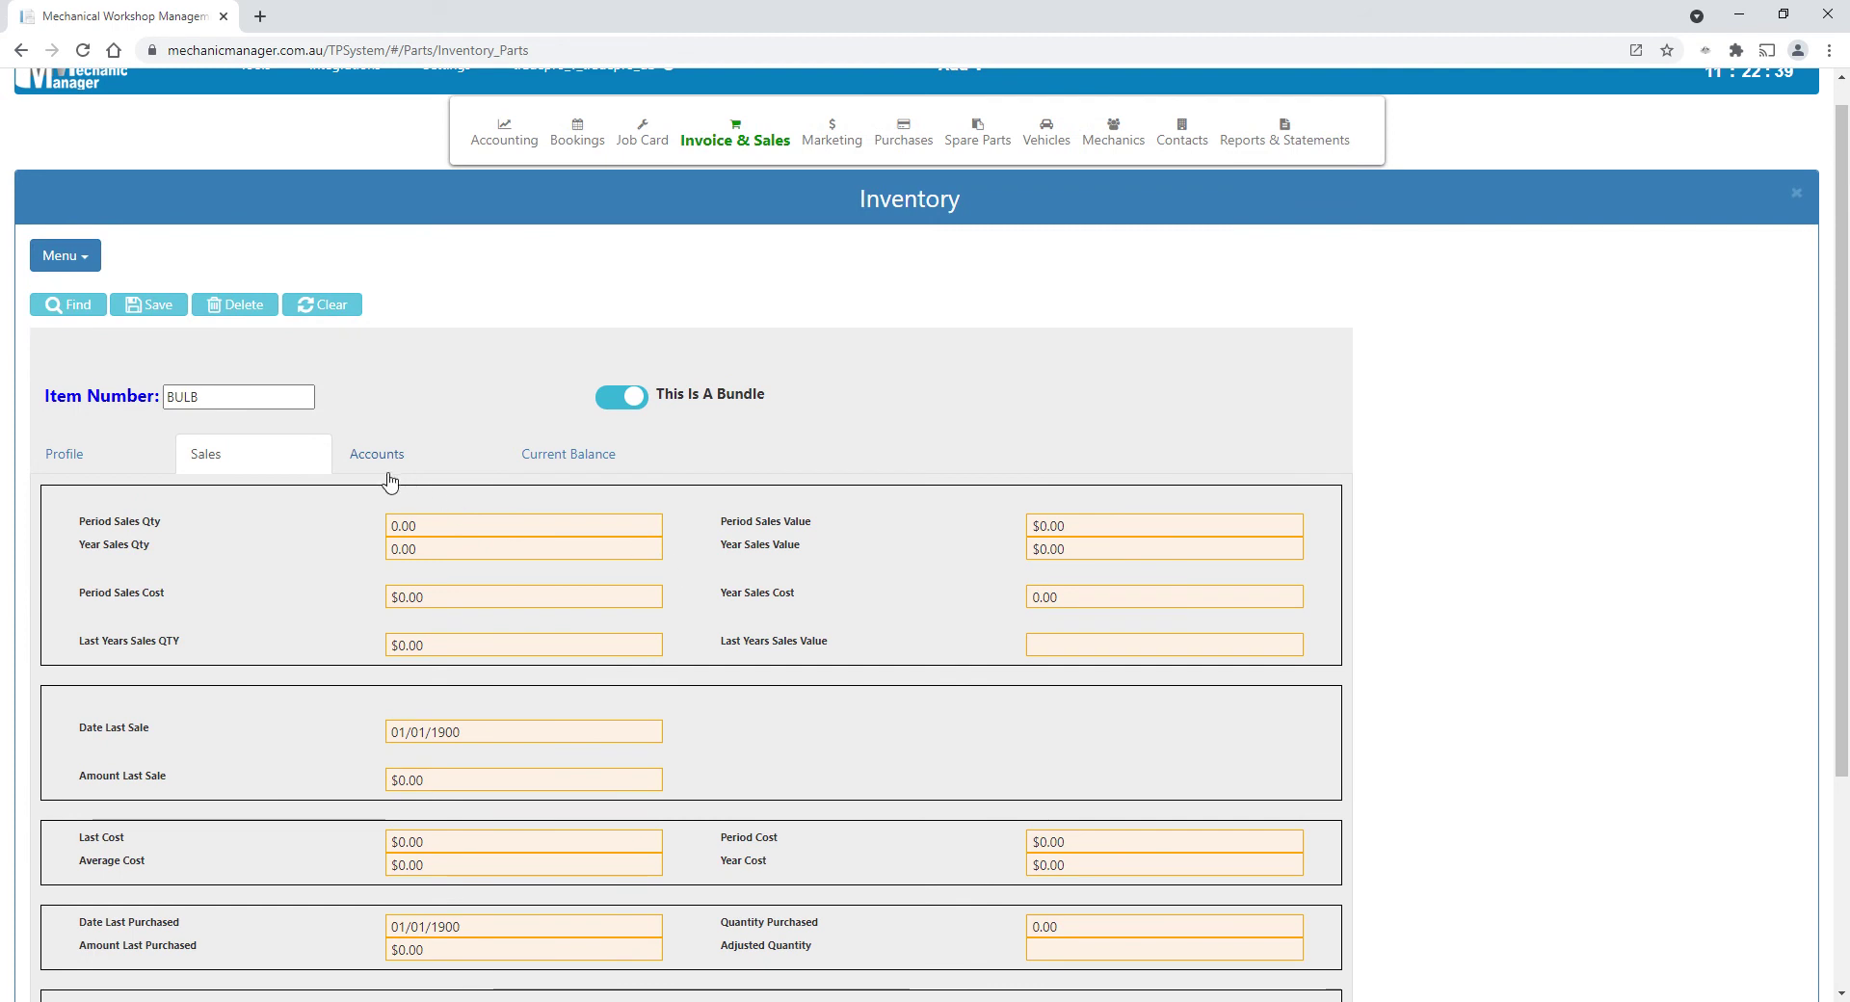
pyautogui.click(541, 465)
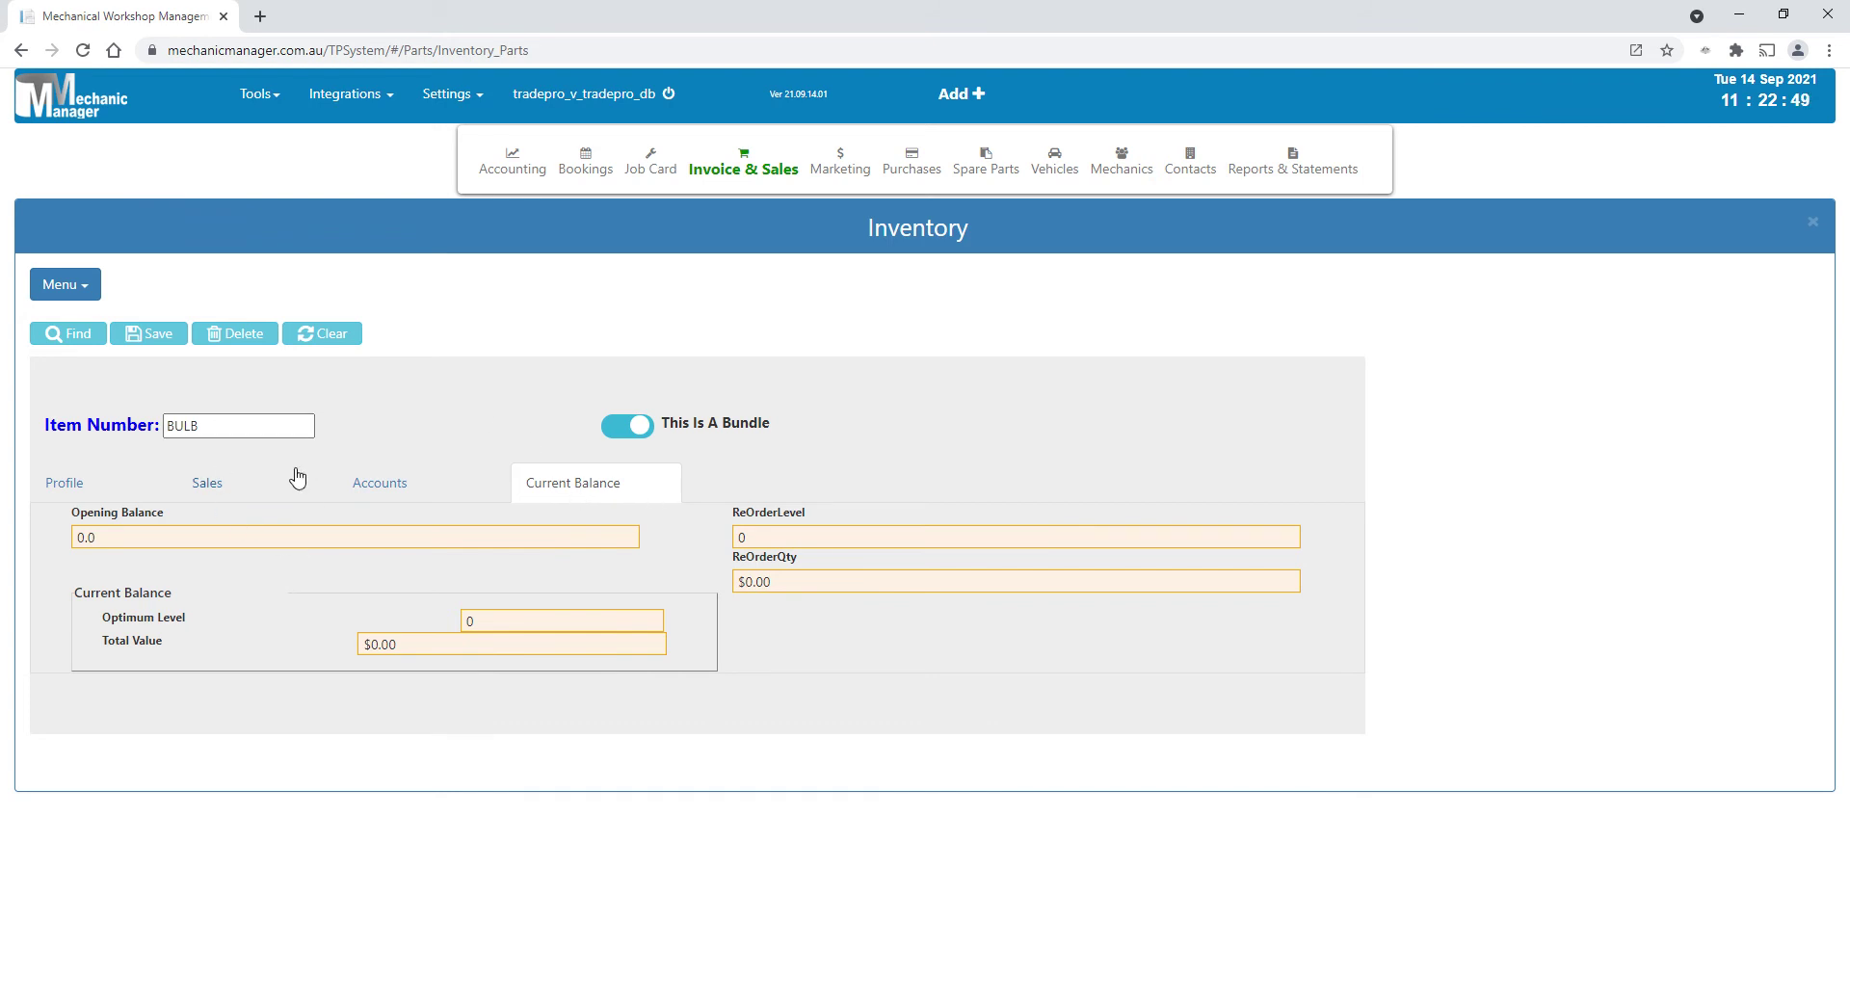
# Step: Find and open part 12349 from supplier M&G, and highlight its full description
pyautogui.click(53, 333)
pyautogui.doubleClick(325, 367)
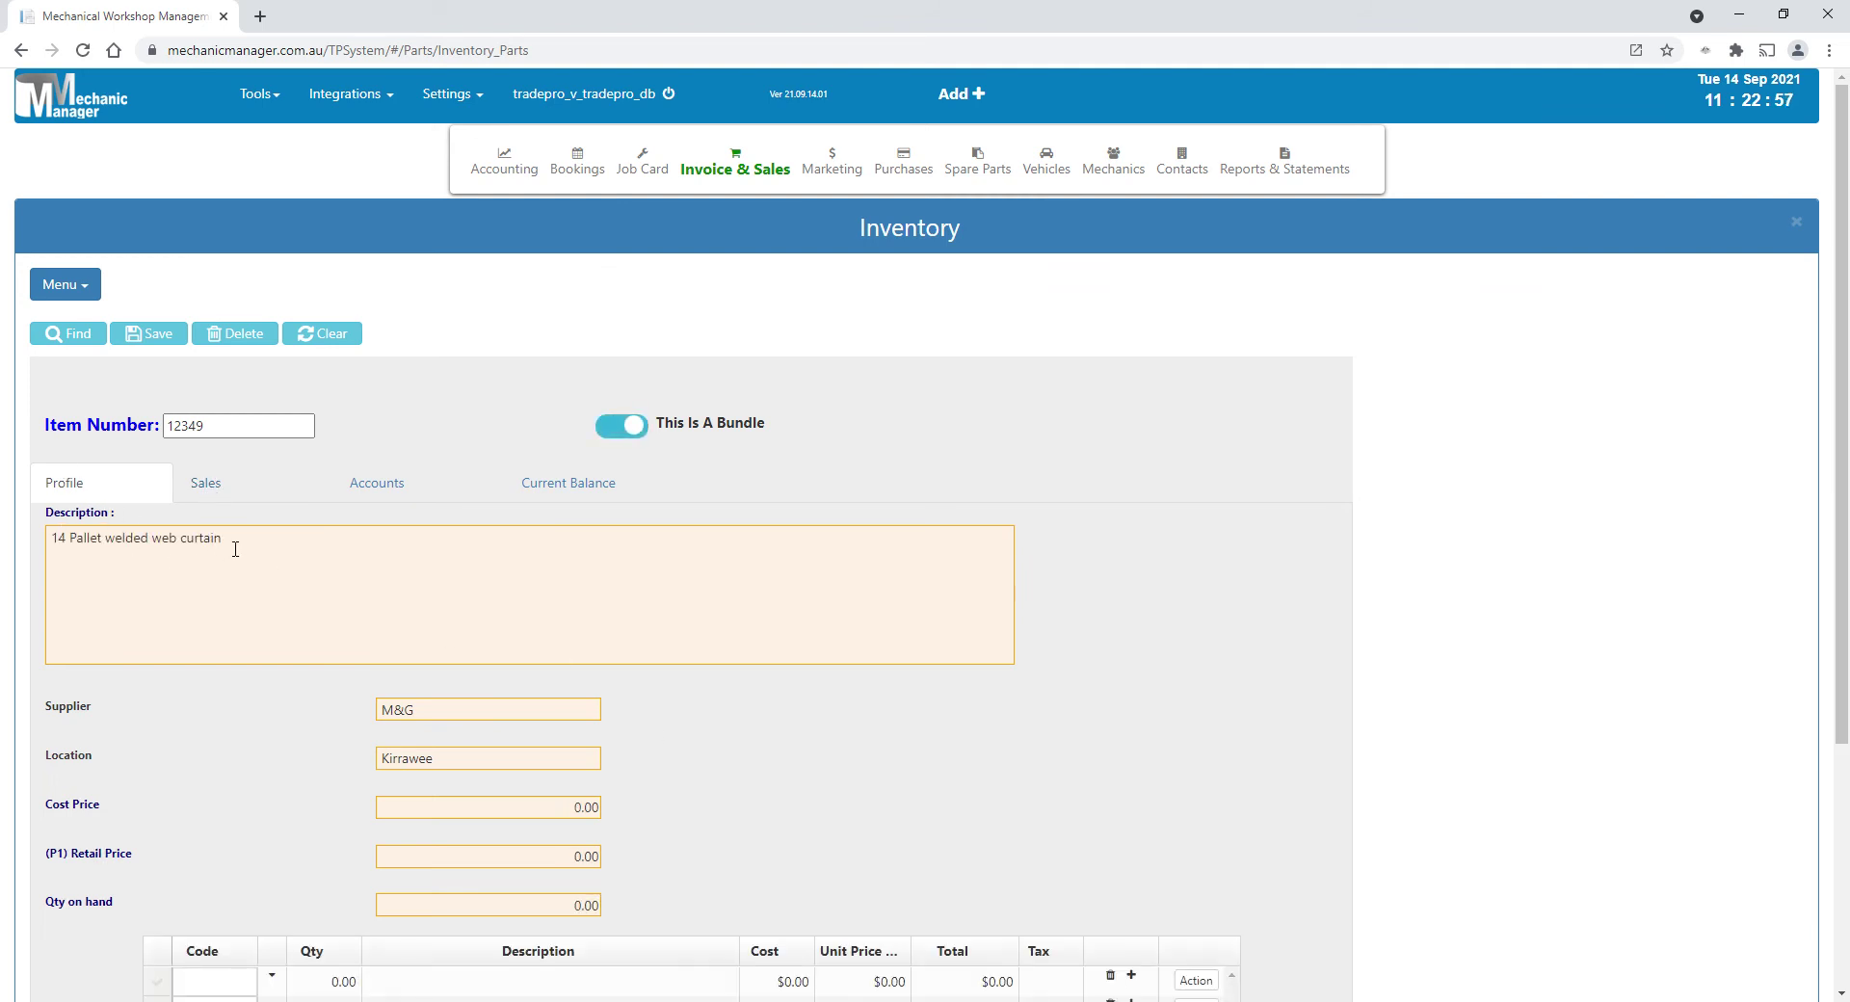
pyautogui.moveTo(235, 549); pyautogui.dragTo(3, 555)
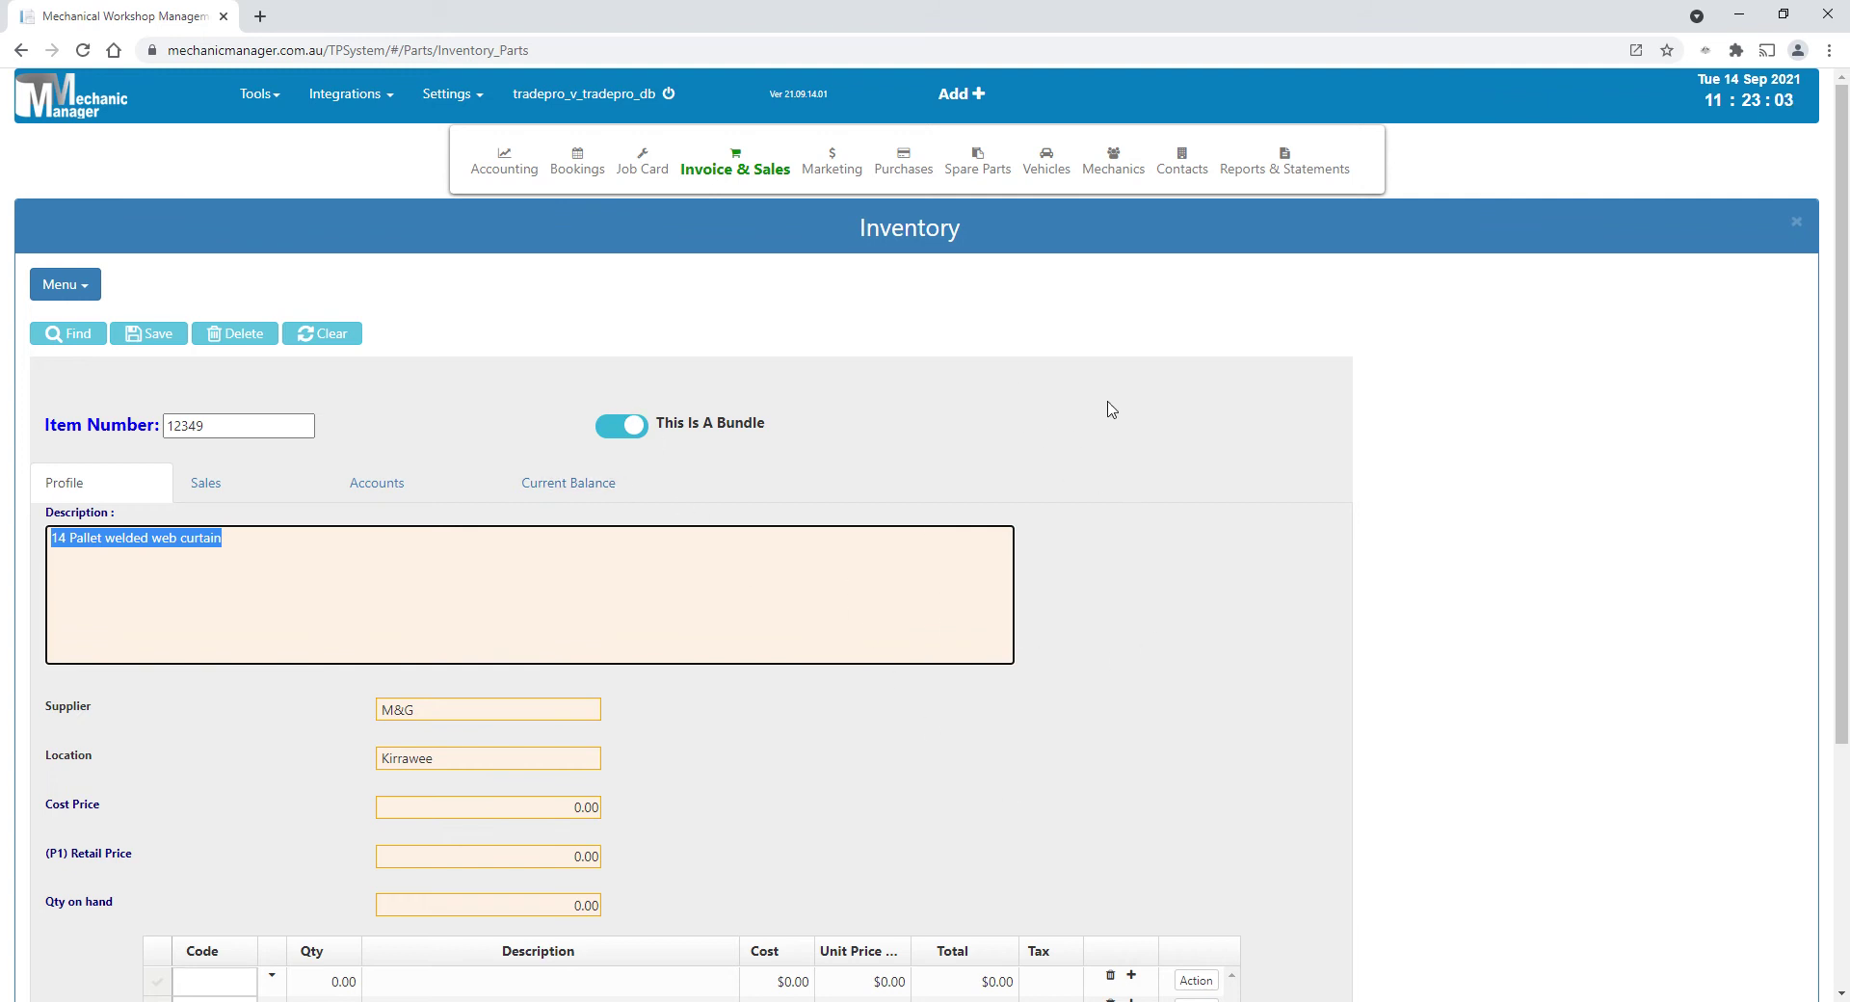
# Step: Open MAJOR SERVICE from the Labour & Stories list, and examine its full job description, price and notes field
pyautogui.moveTo(978, 165)
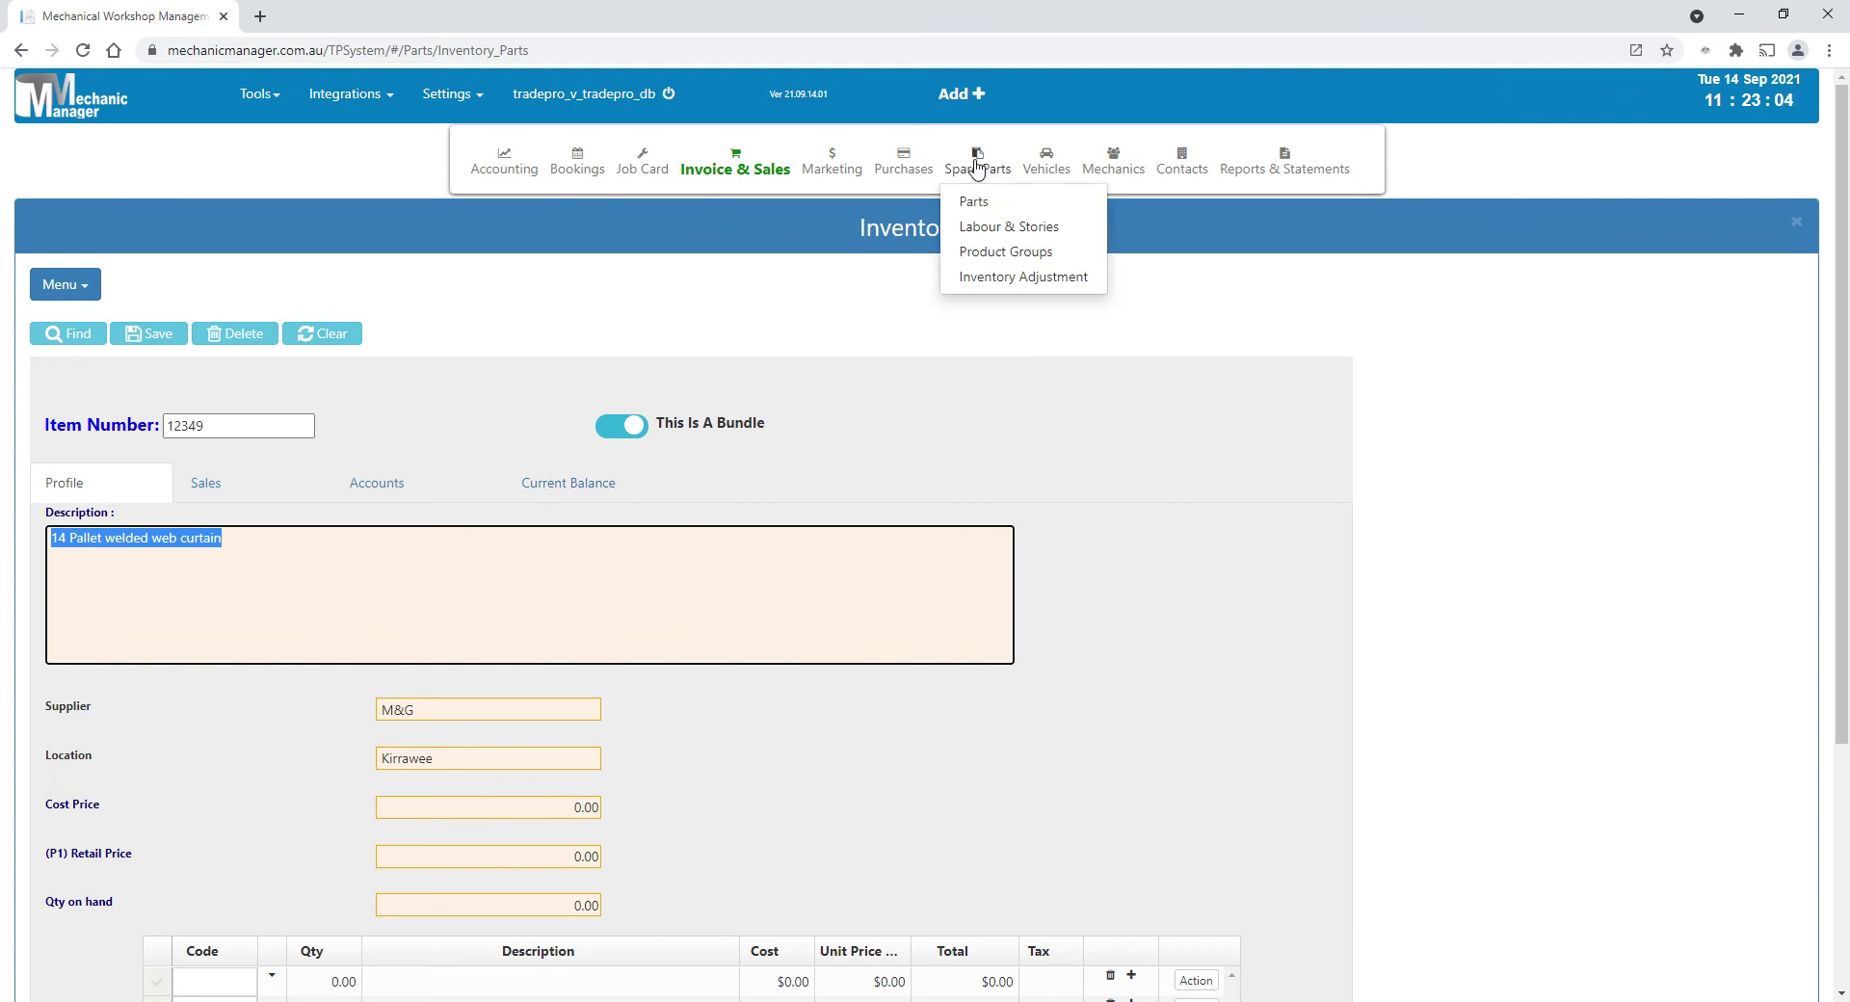
pyautogui.click(983, 229)
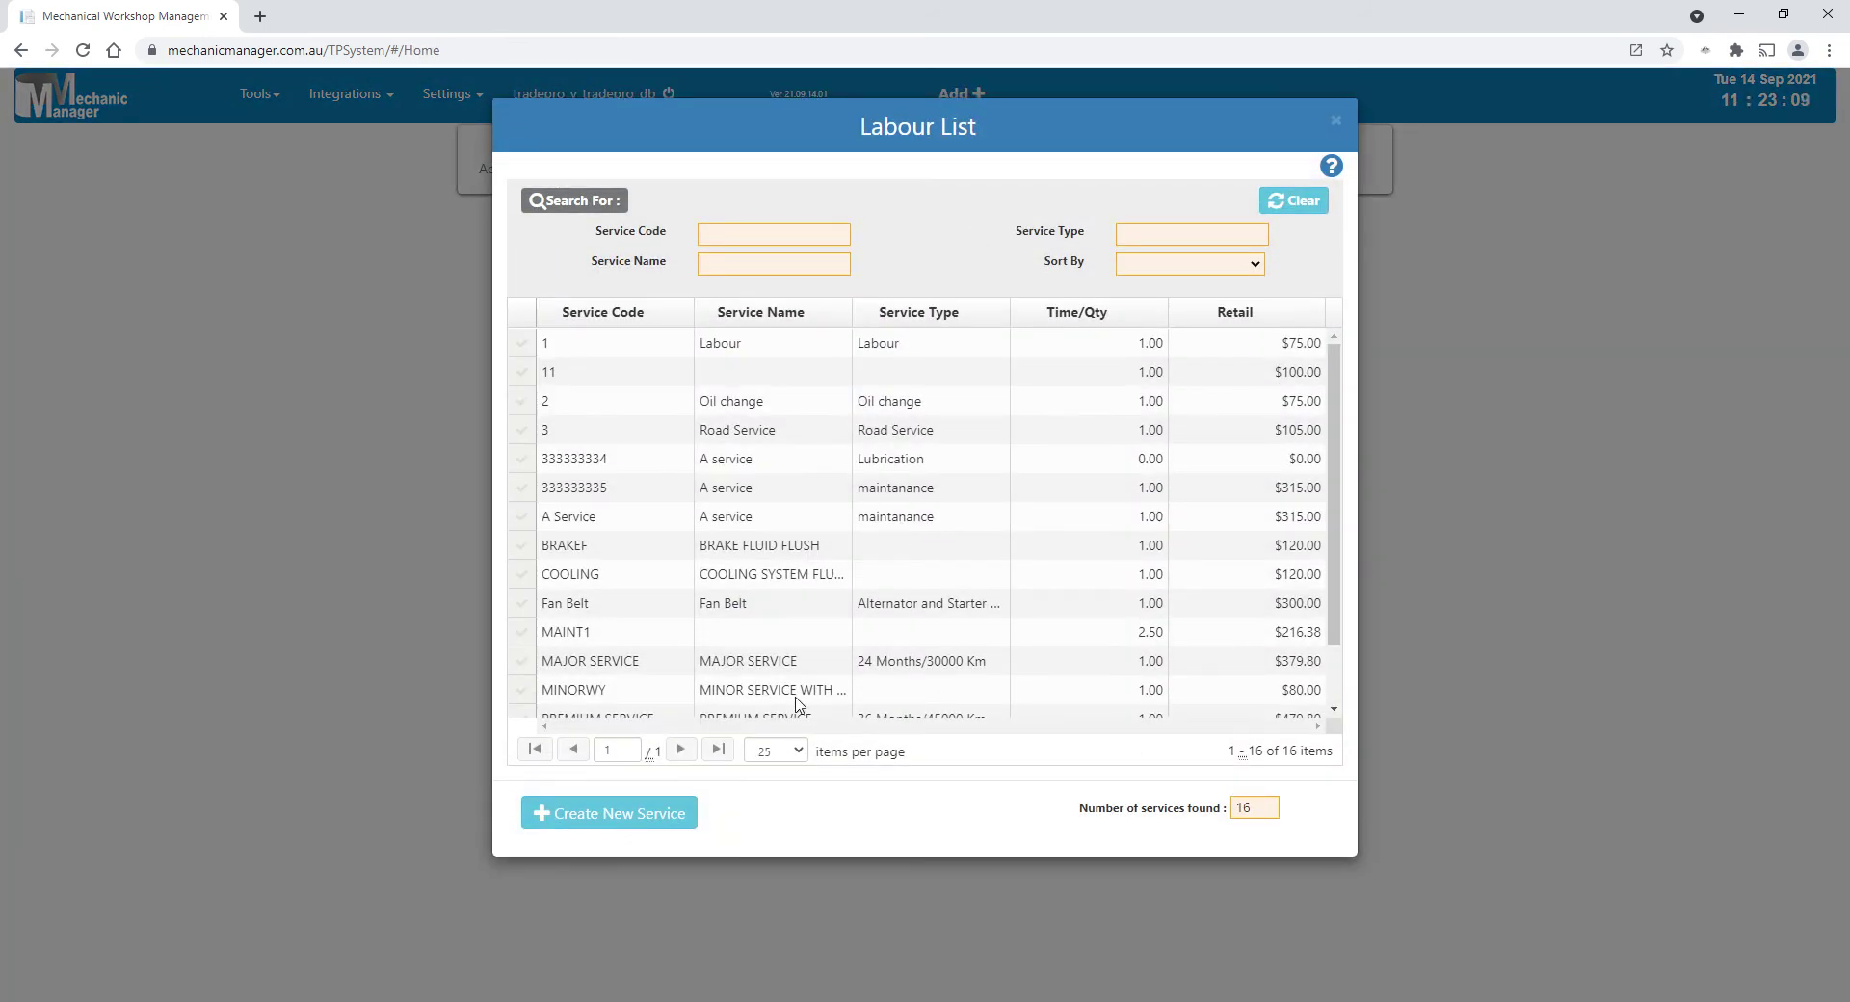
pyautogui.click(761, 661)
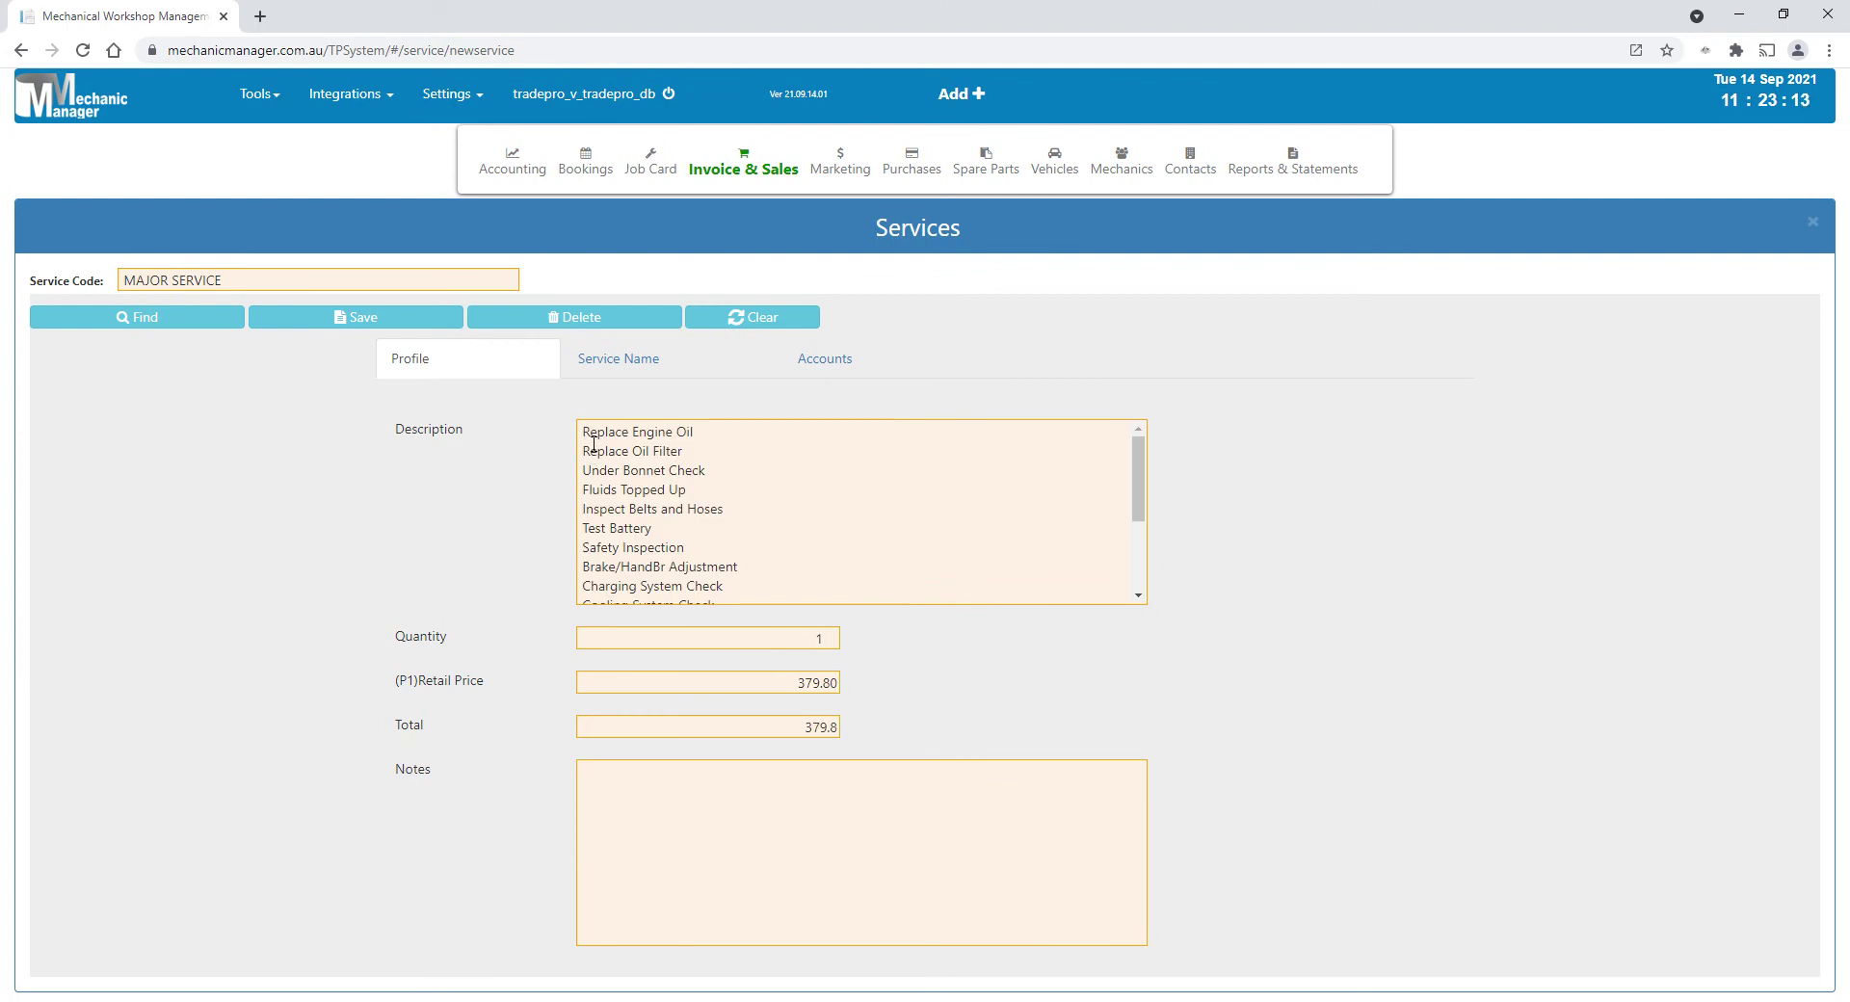
pyautogui.moveTo(593, 444); pyautogui.dragTo(809, 639)
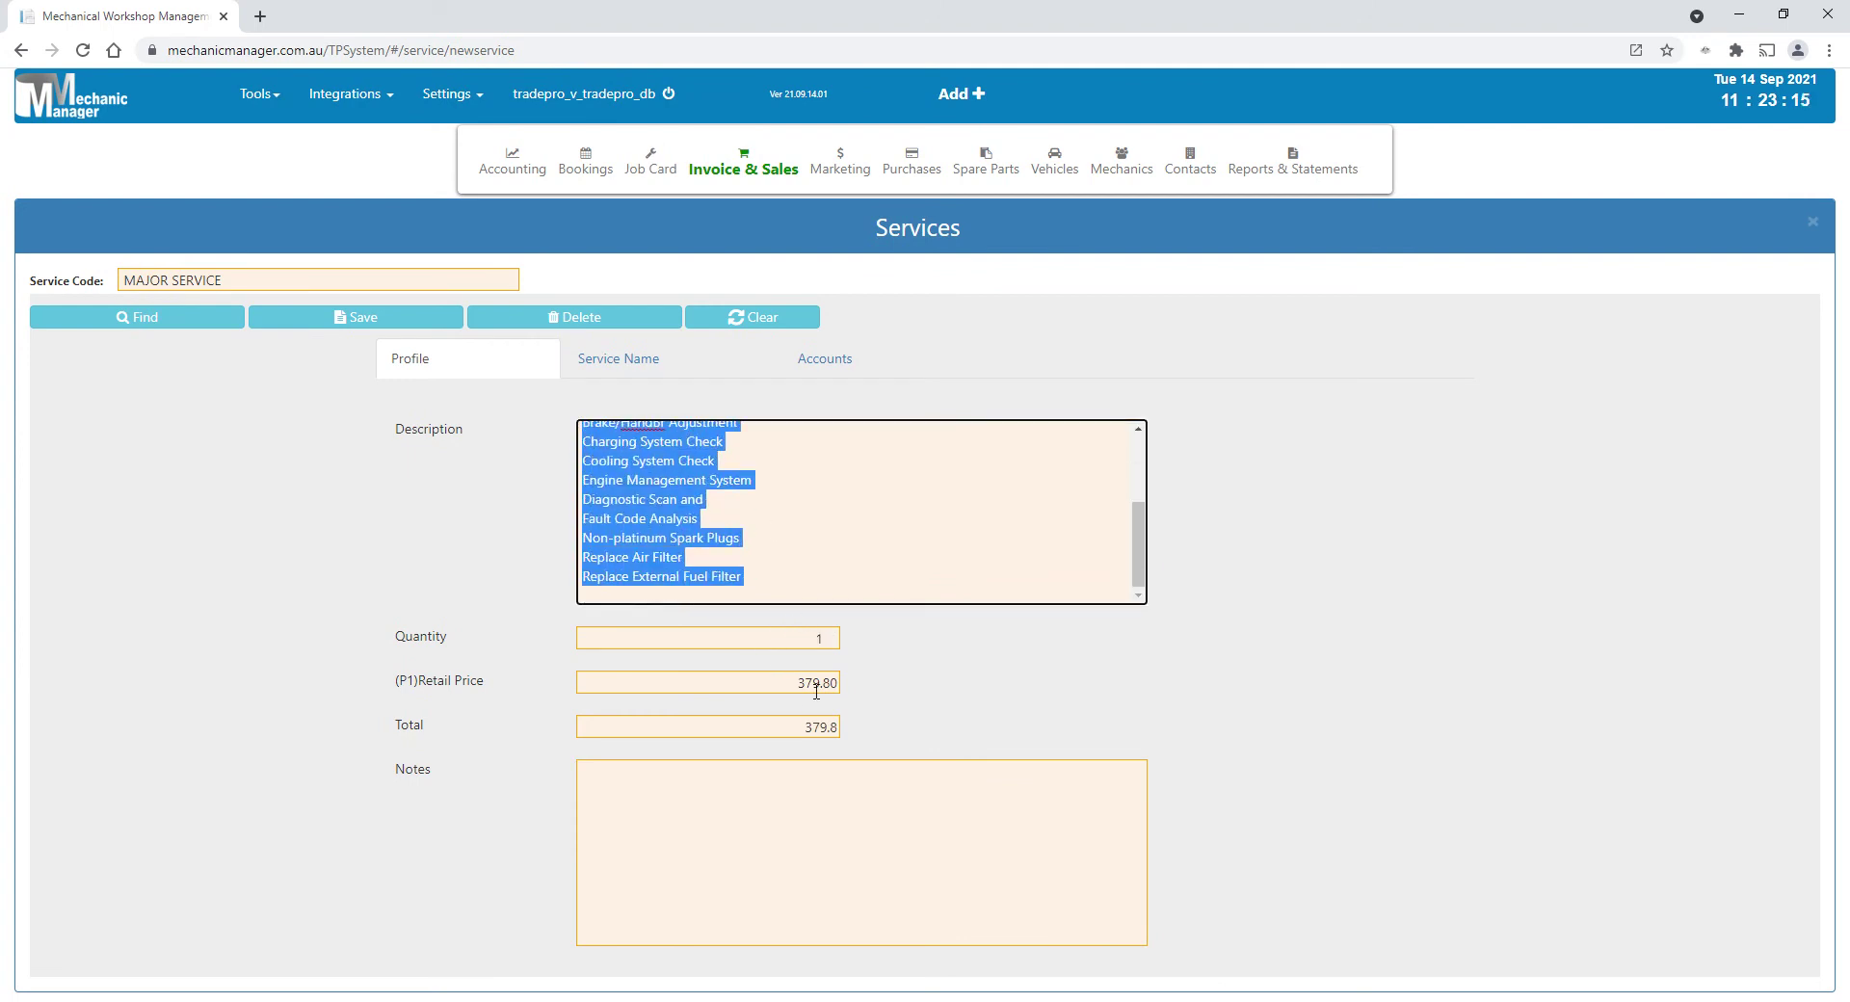
pyautogui.click(651, 803)
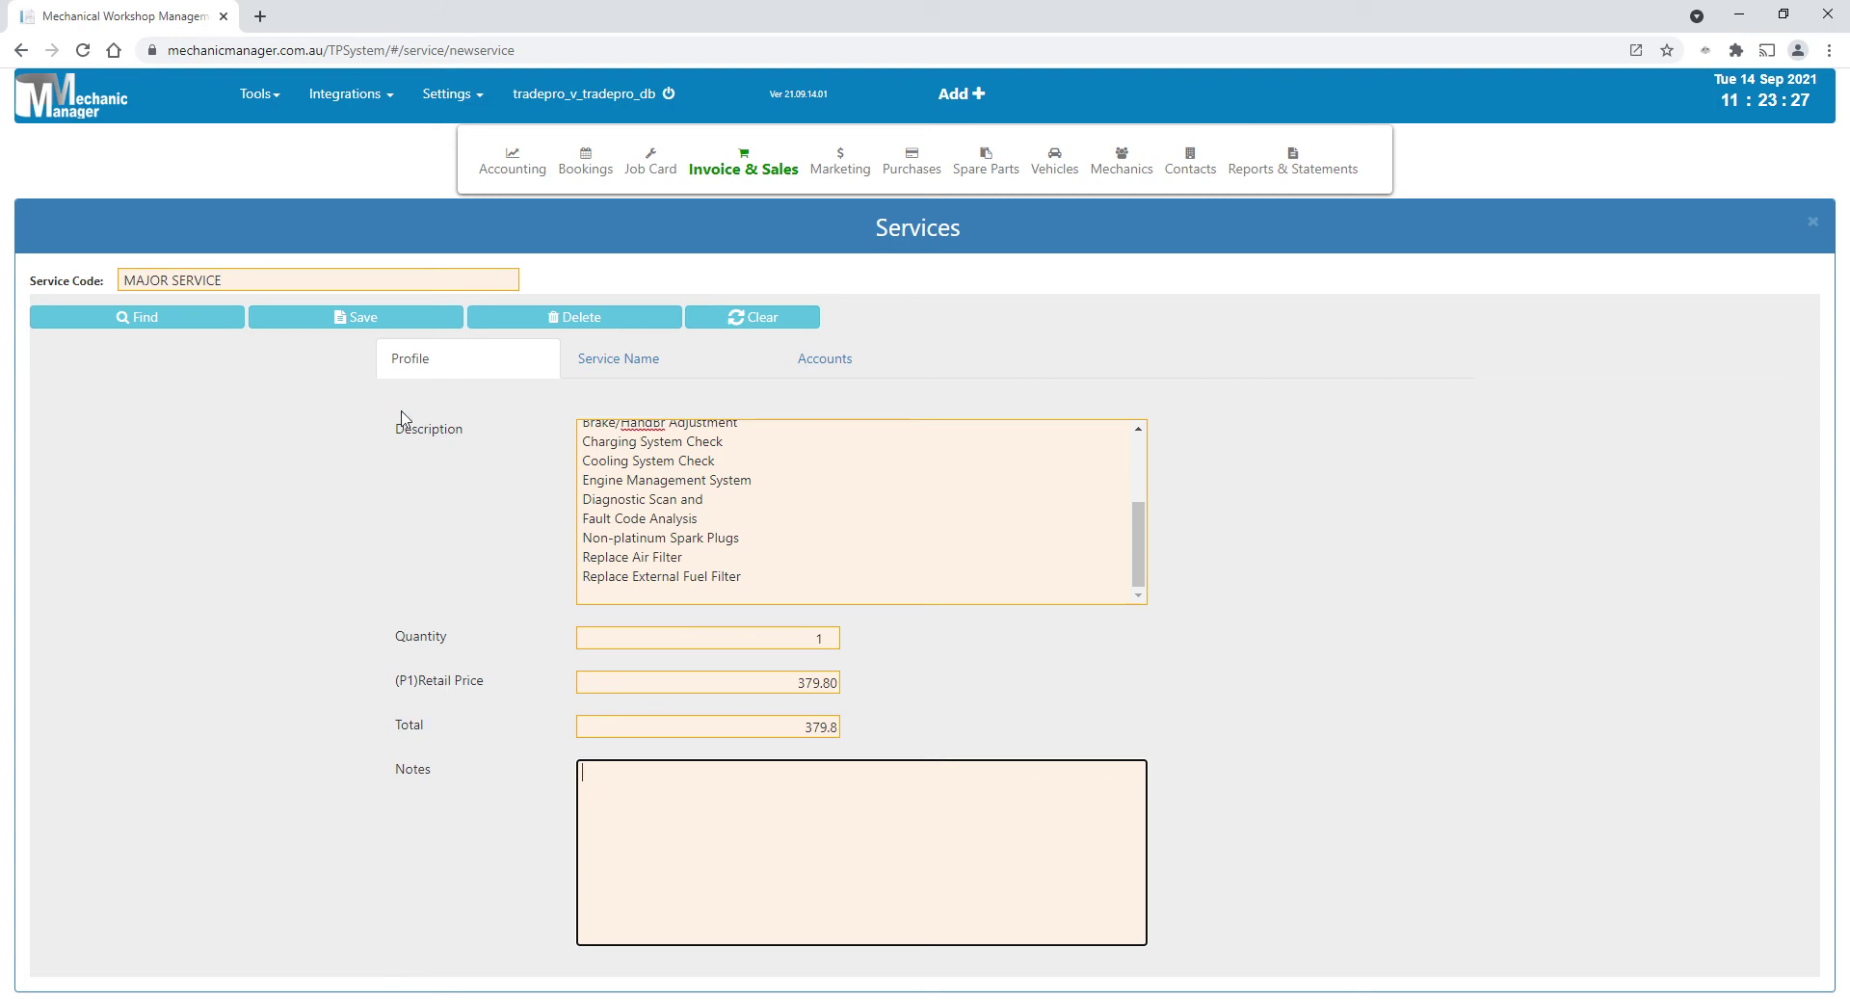
# Step: Create a new invoice and add MAJOR SERVICE as its first line item
pyautogui.moveTo(768, 179)
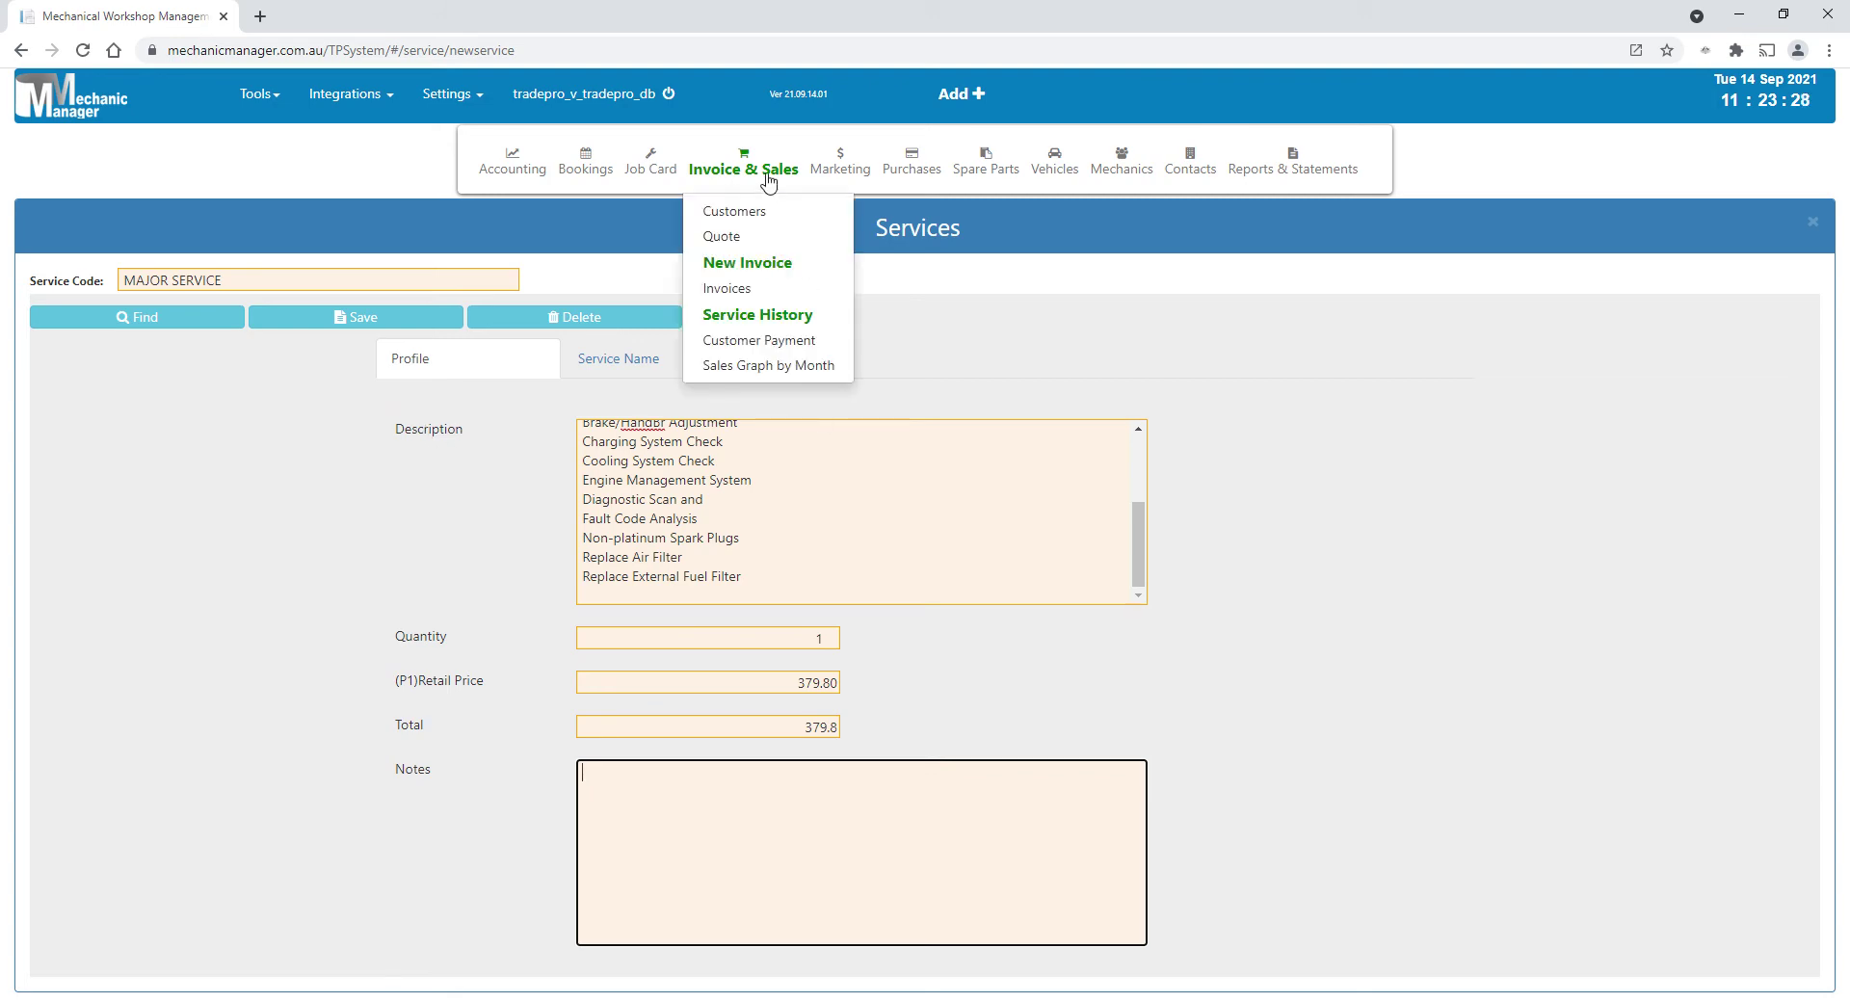
pyautogui.click(781, 267)
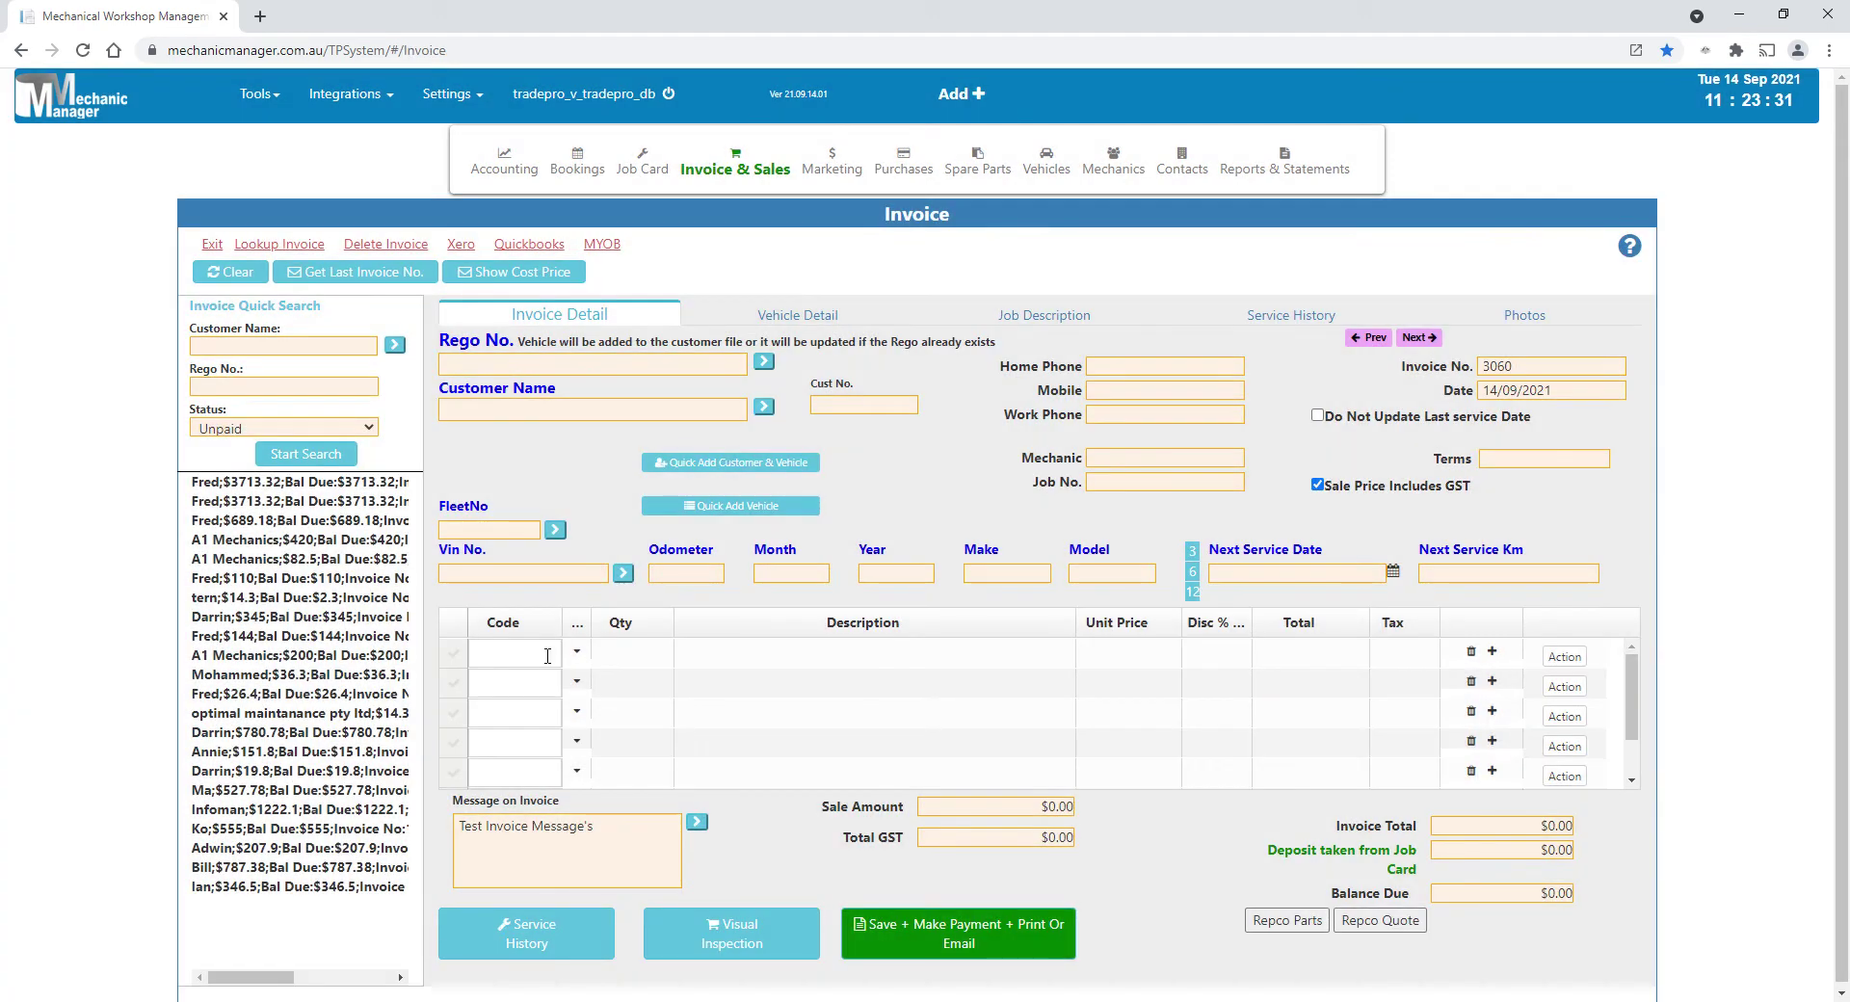
pyautogui.click(544, 663)
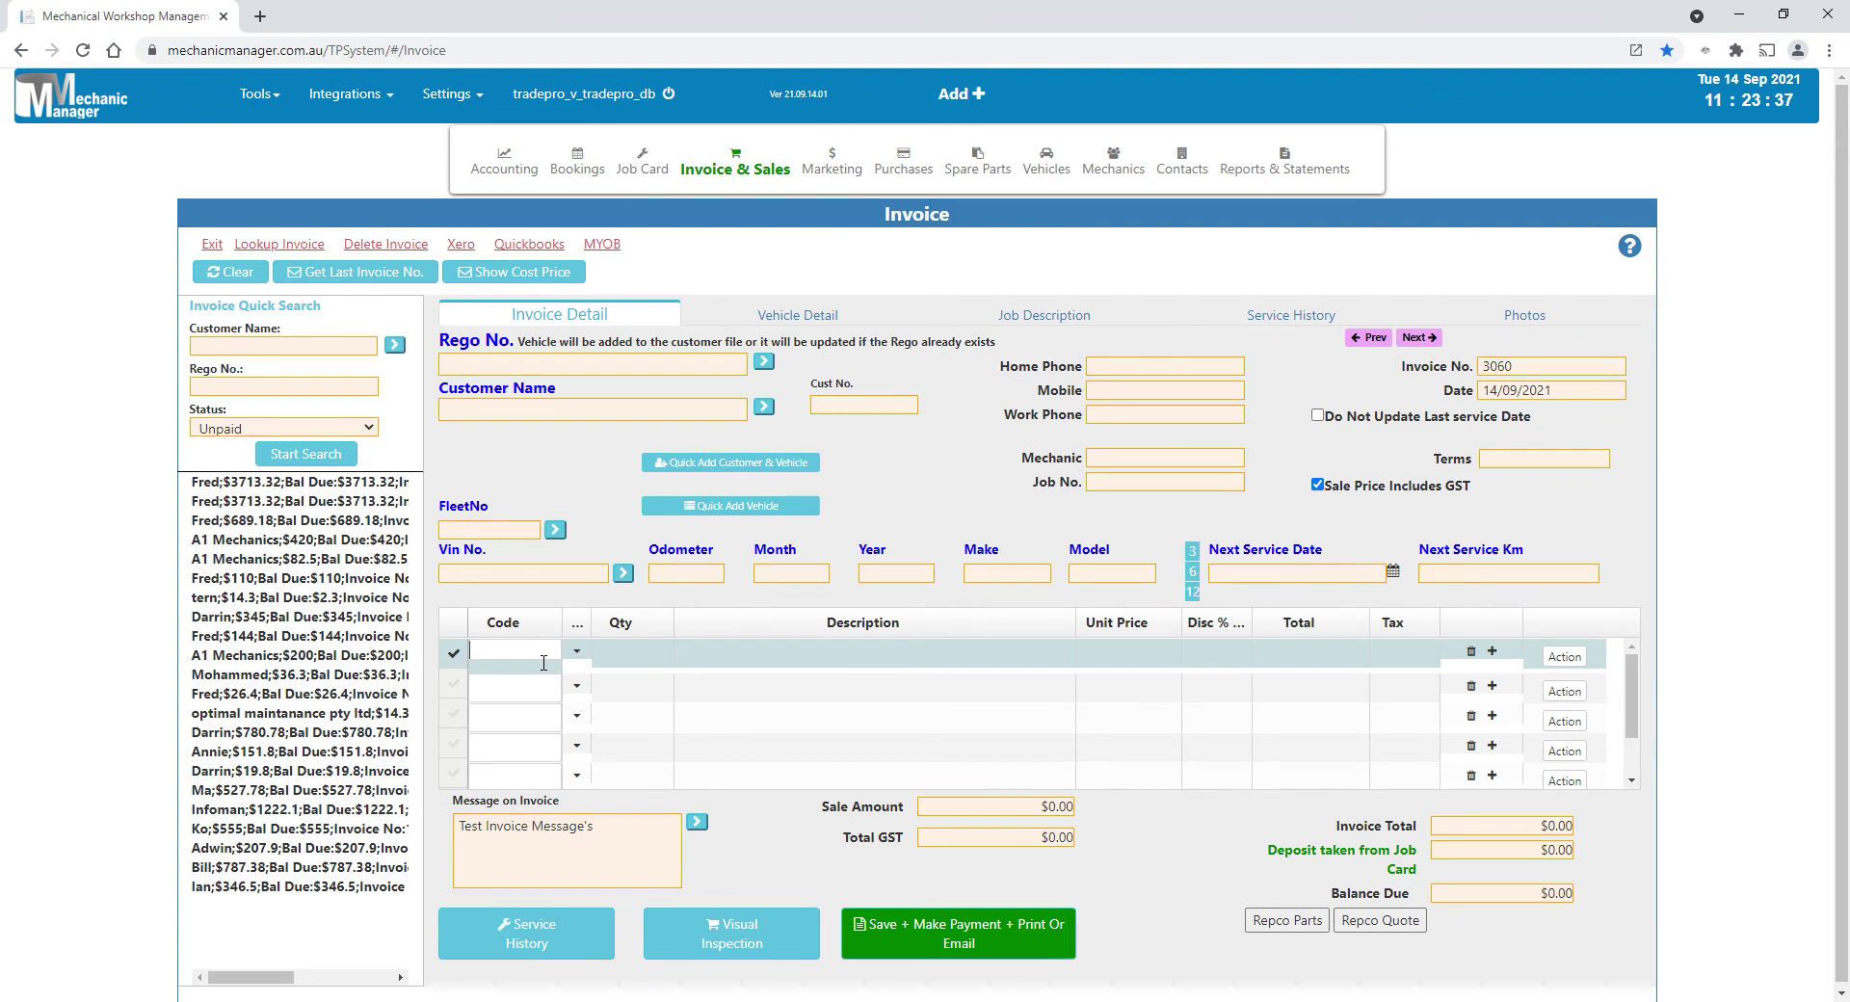
pyautogui.write('m')
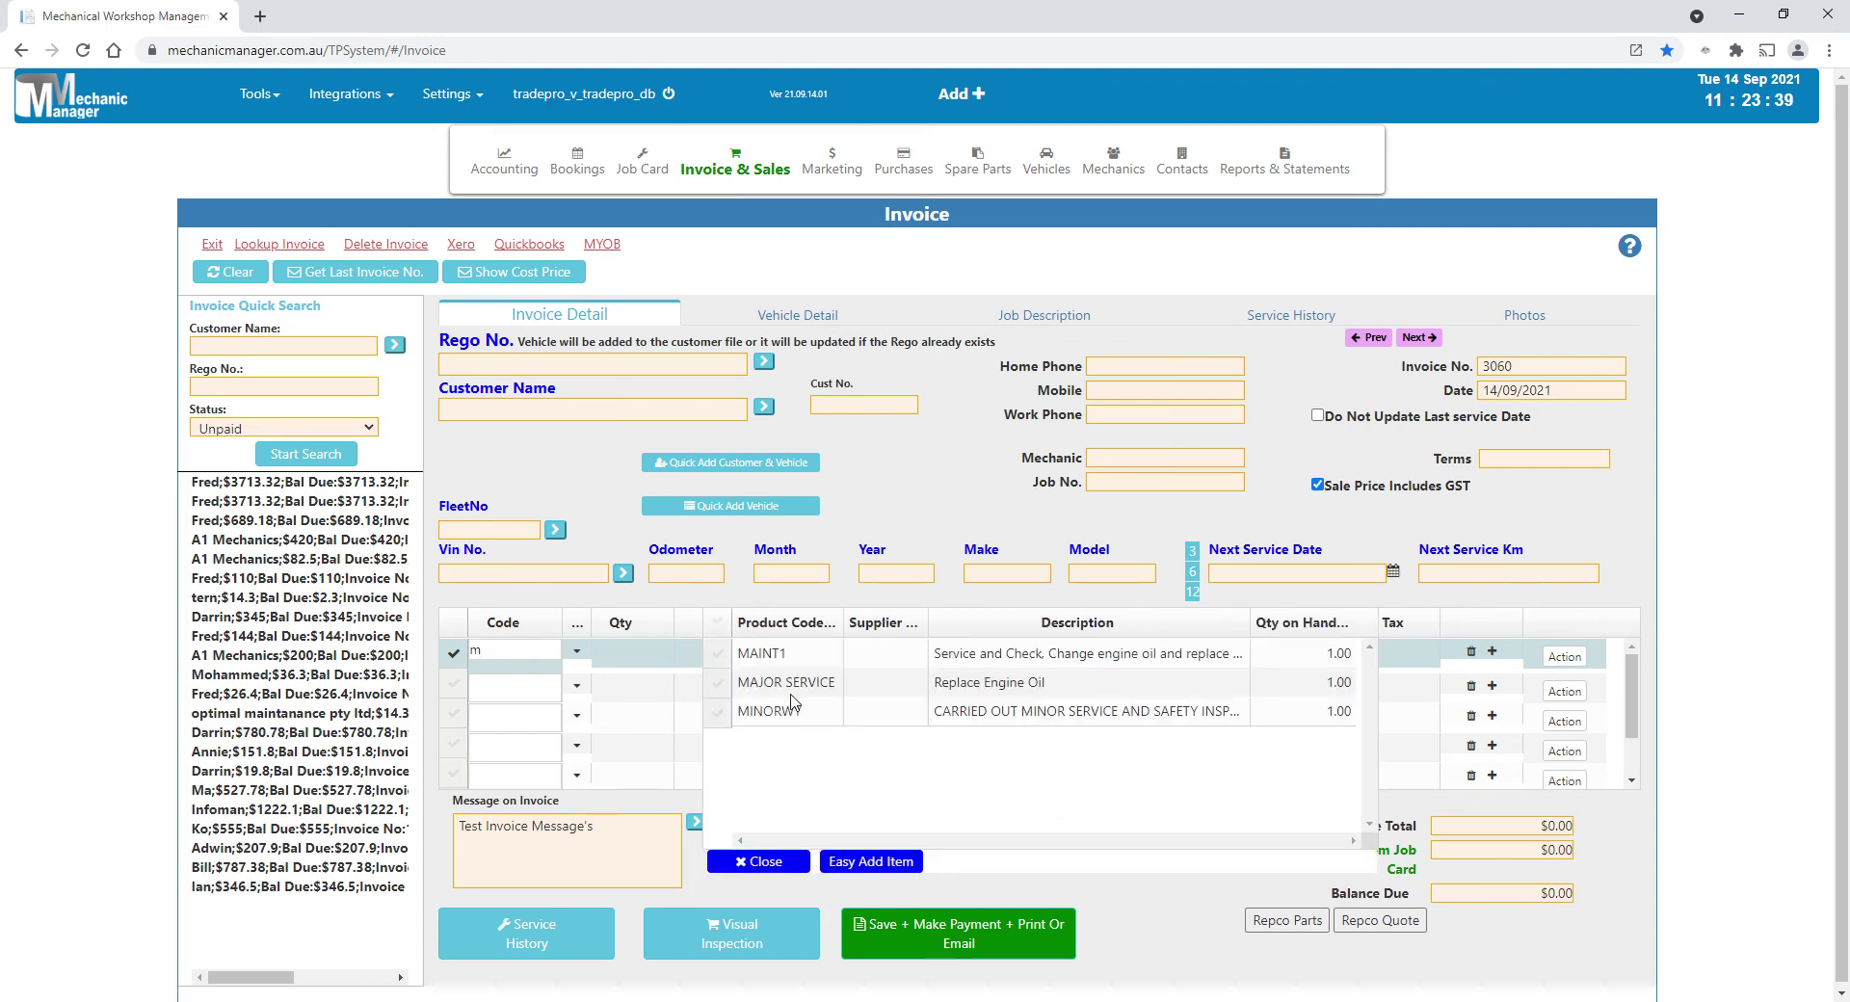
pyautogui.click(788, 684)
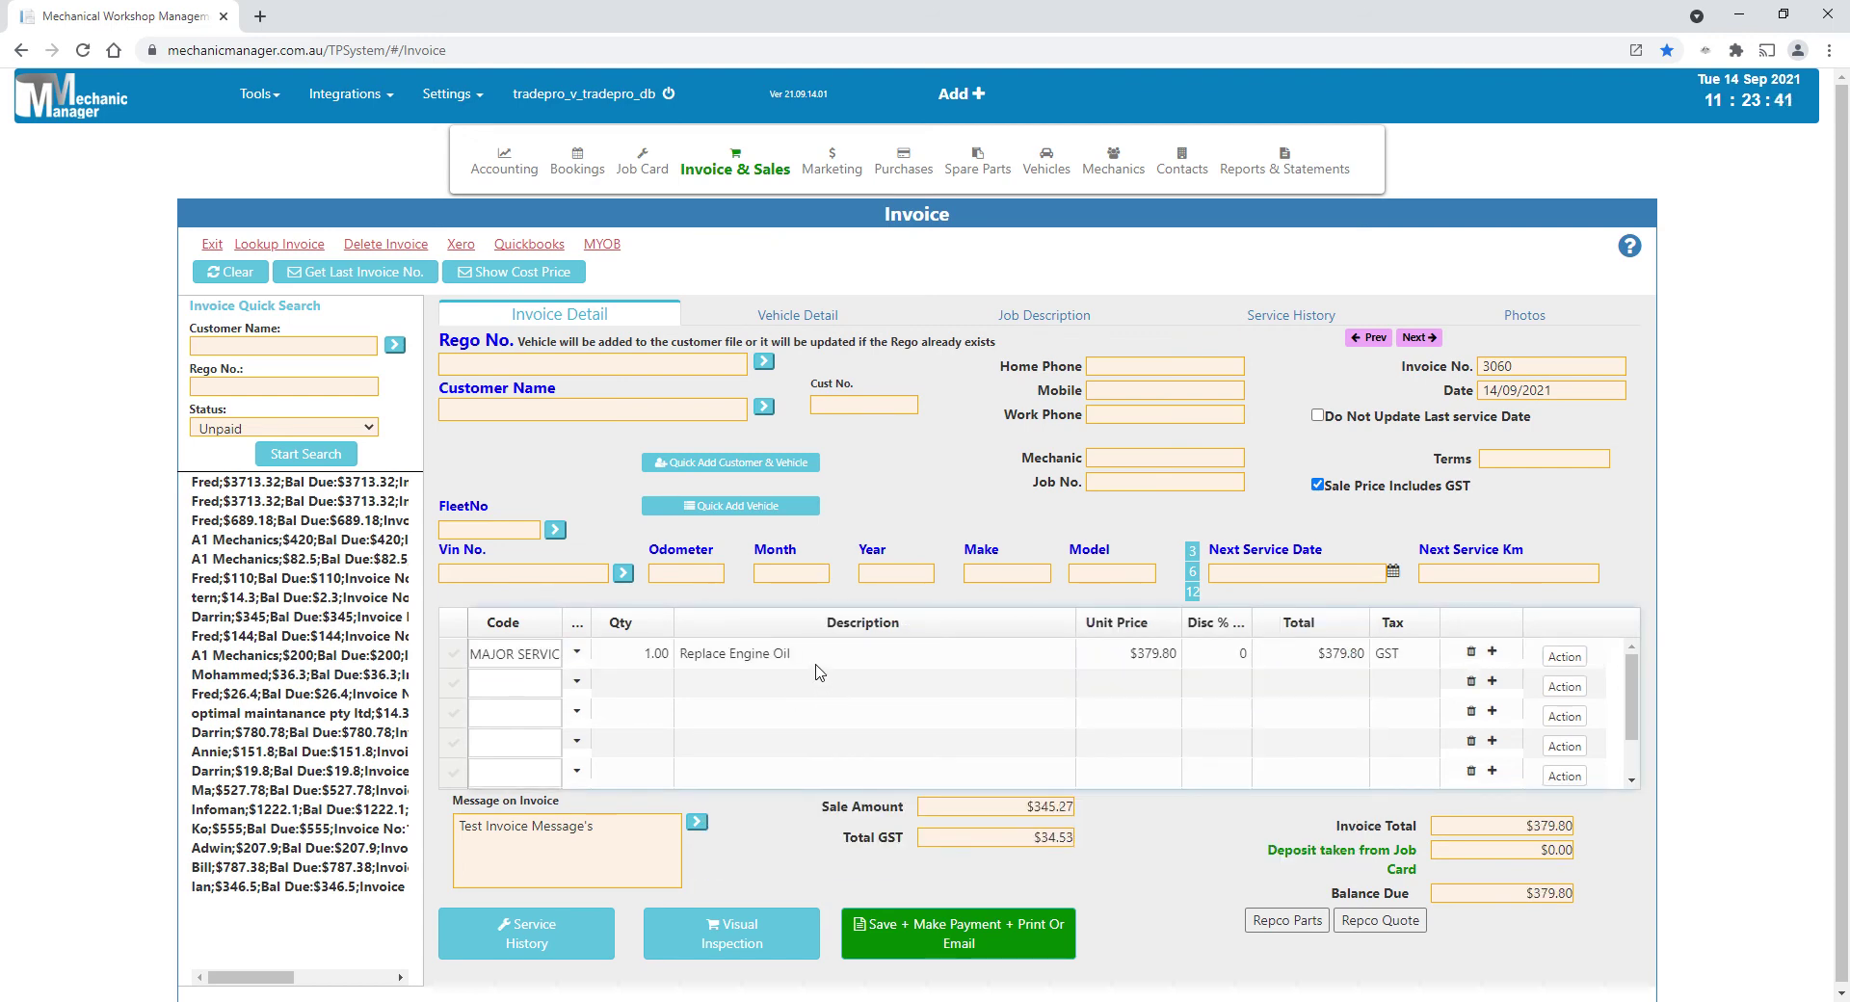
# Step: Examine the full multi-line job description of the MAJOR SERVICE line on the invoice
pyautogui.click(820, 665)
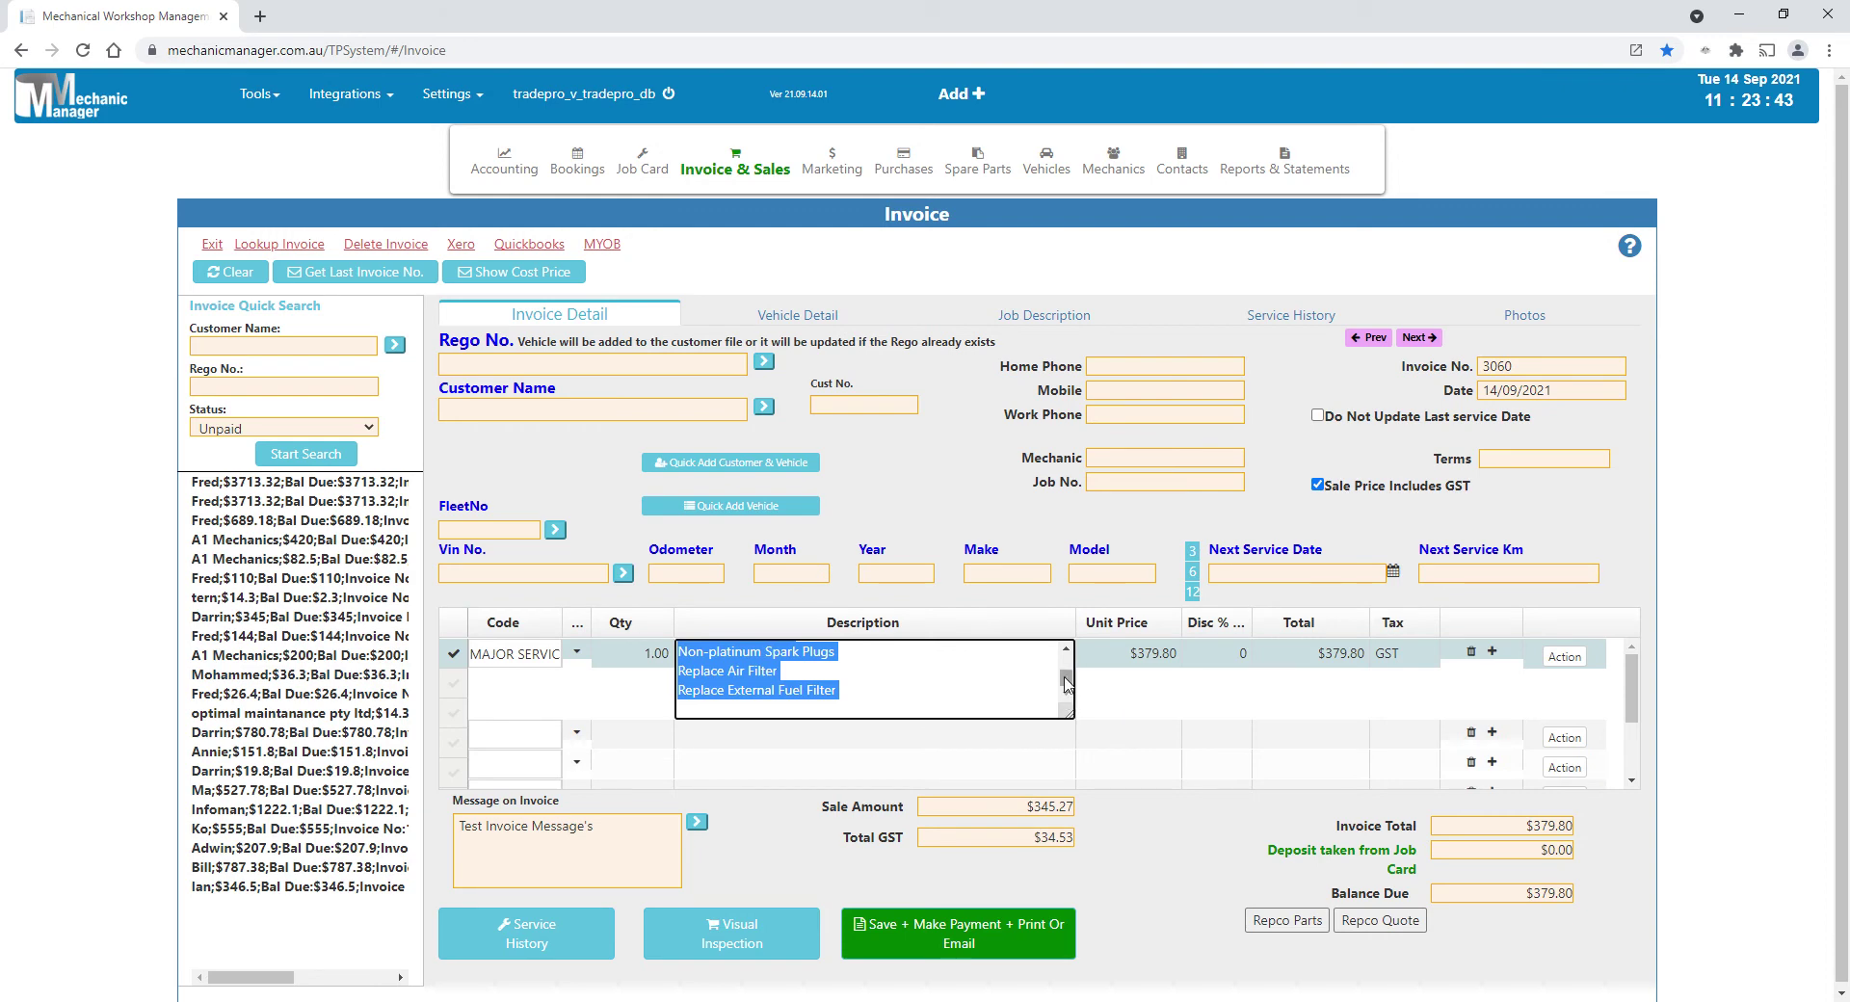
pyautogui.scroll(3, 1066, 657)
pyautogui.scroll(2, 1066, 657)
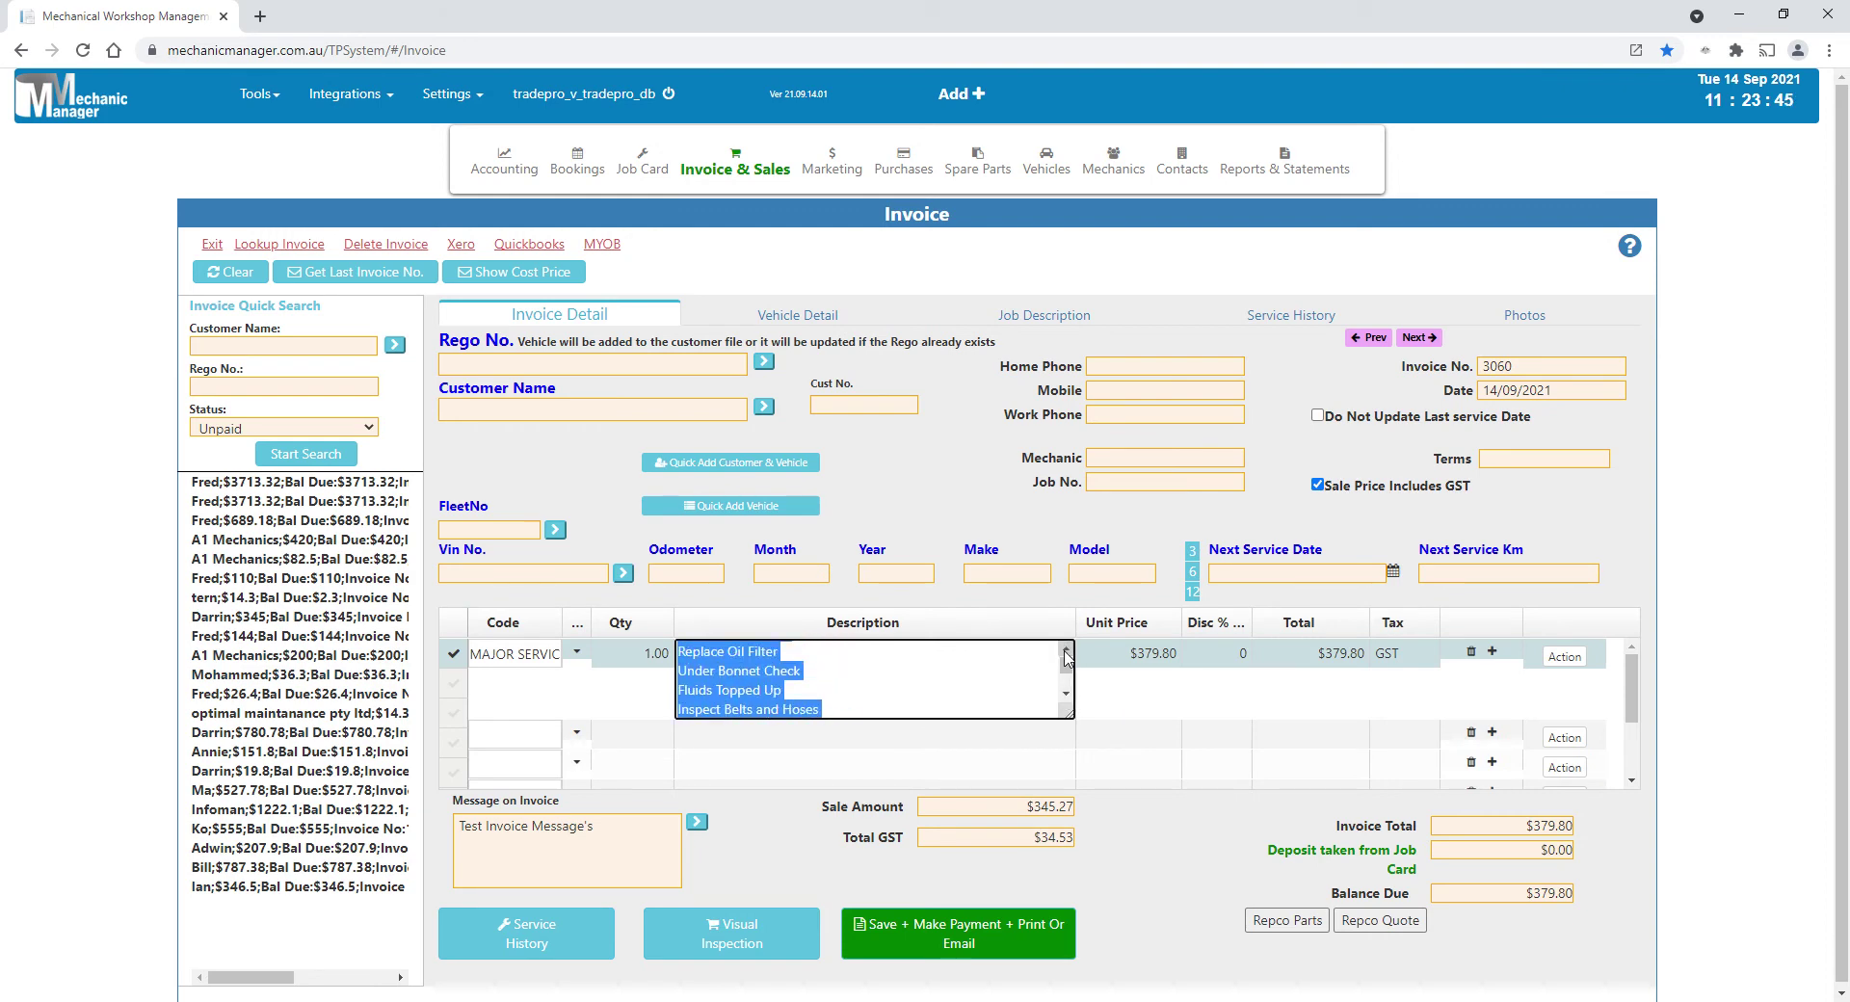
pyautogui.click(708, 752)
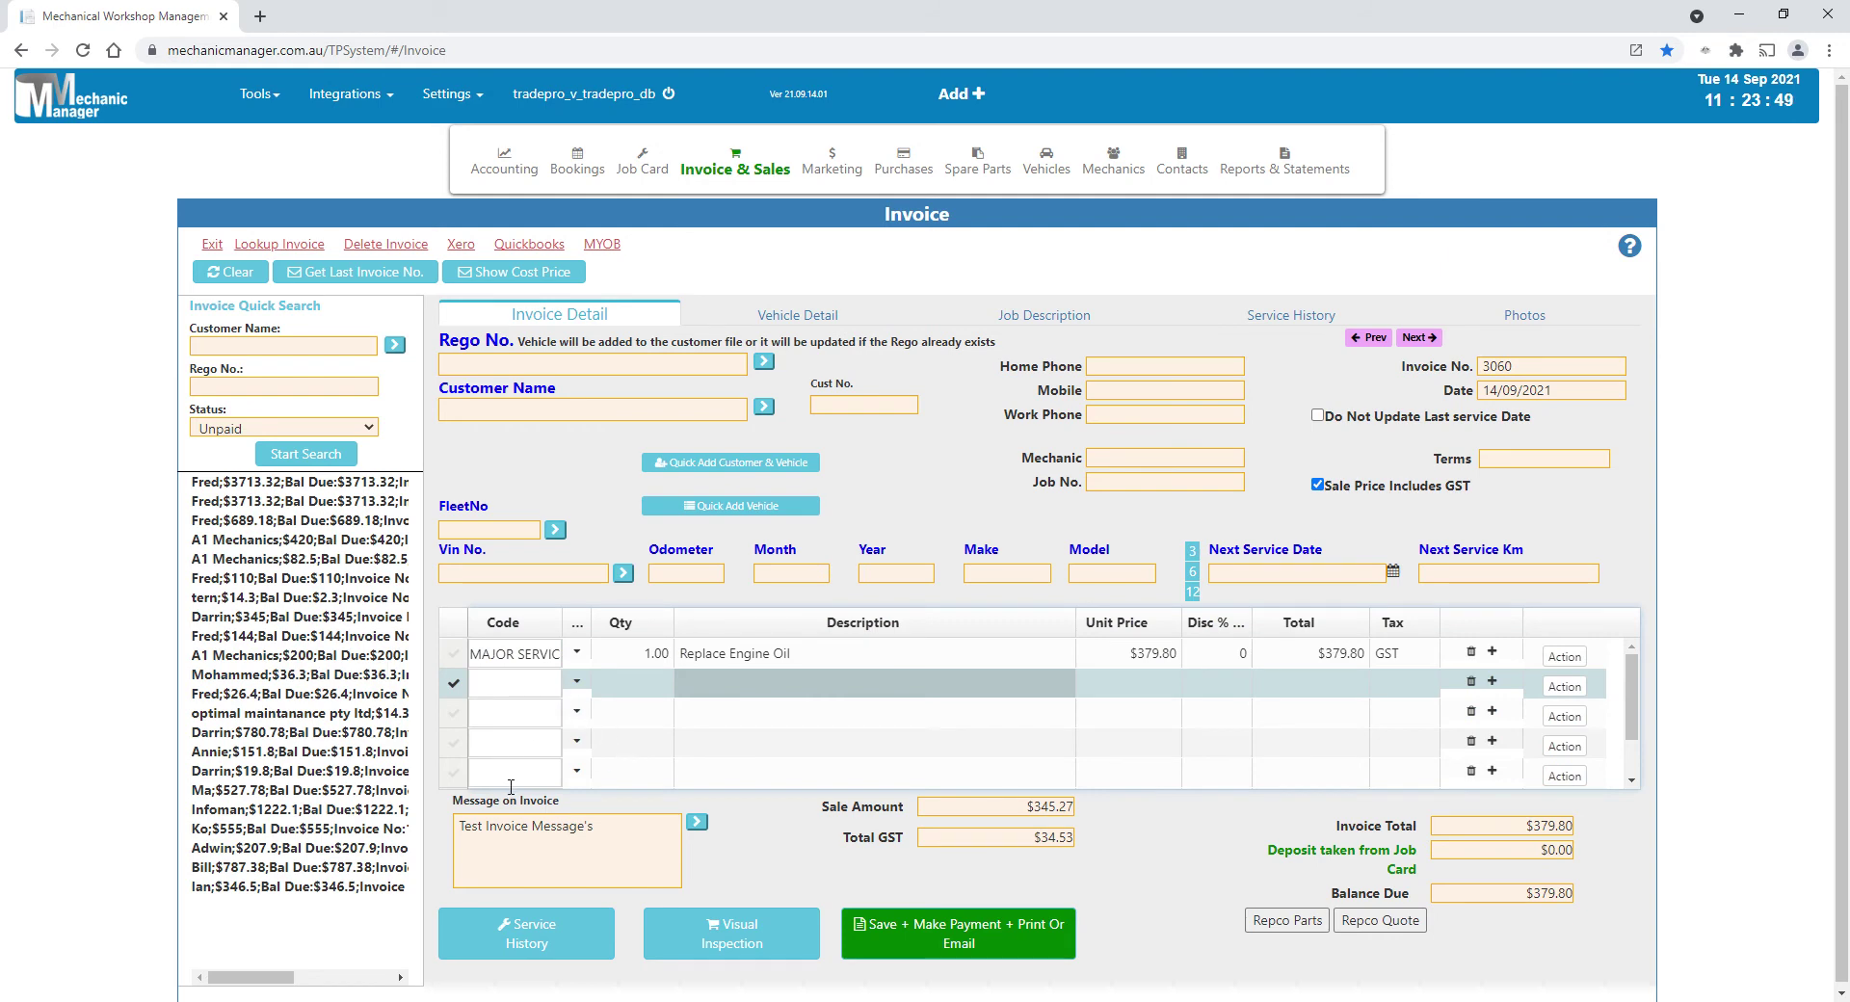
pyautogui.click(771, 655)
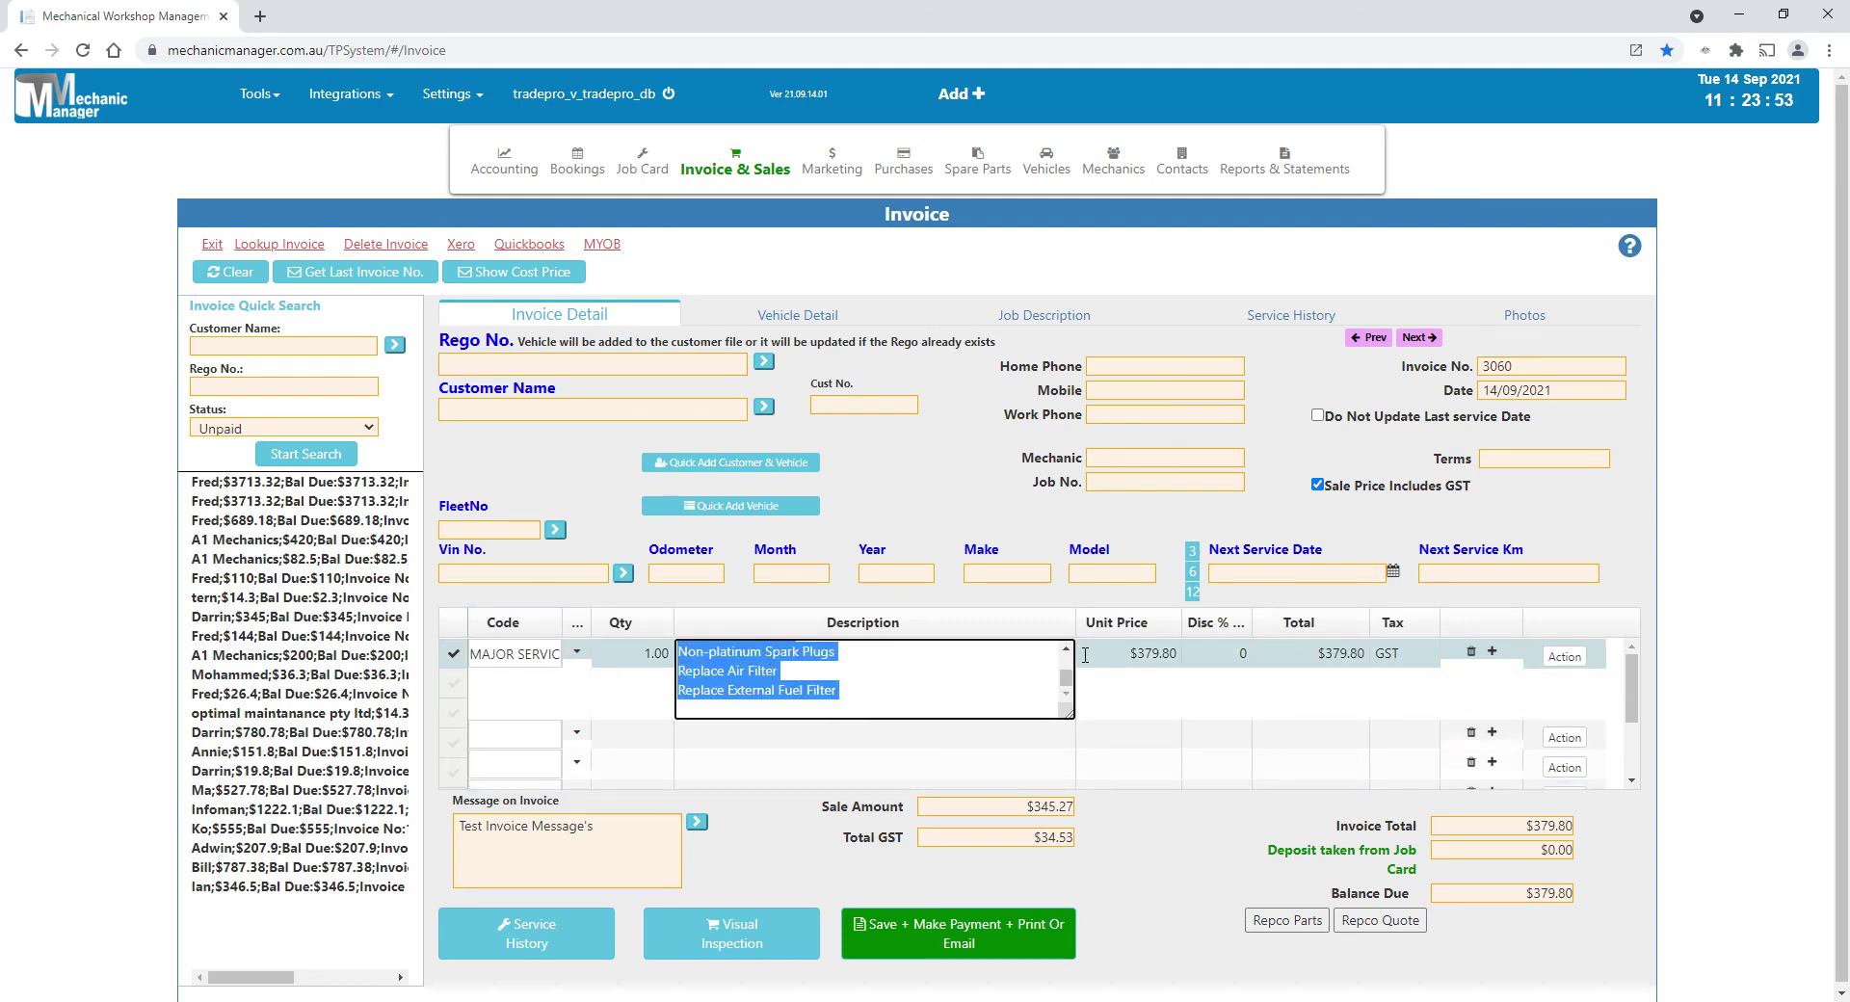
pyautogui.scroll(3, 1065, 659)
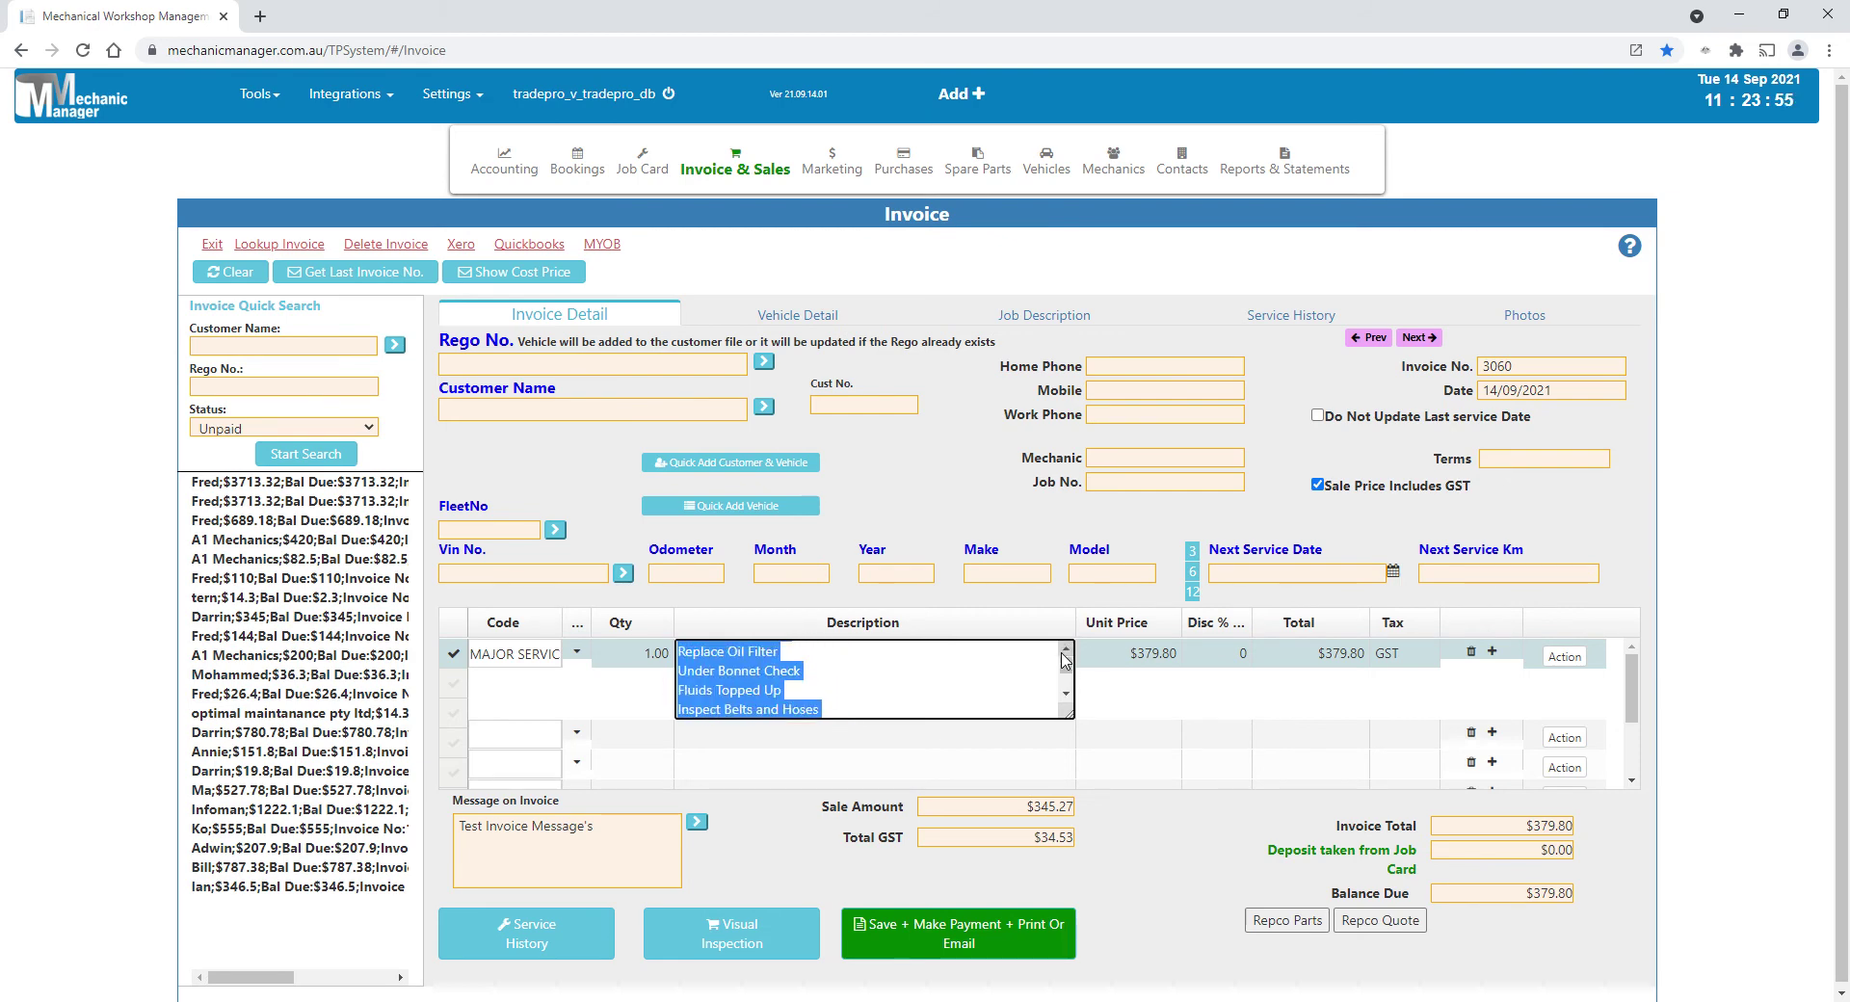
pyautogui.scroll(1, 1065, 659)
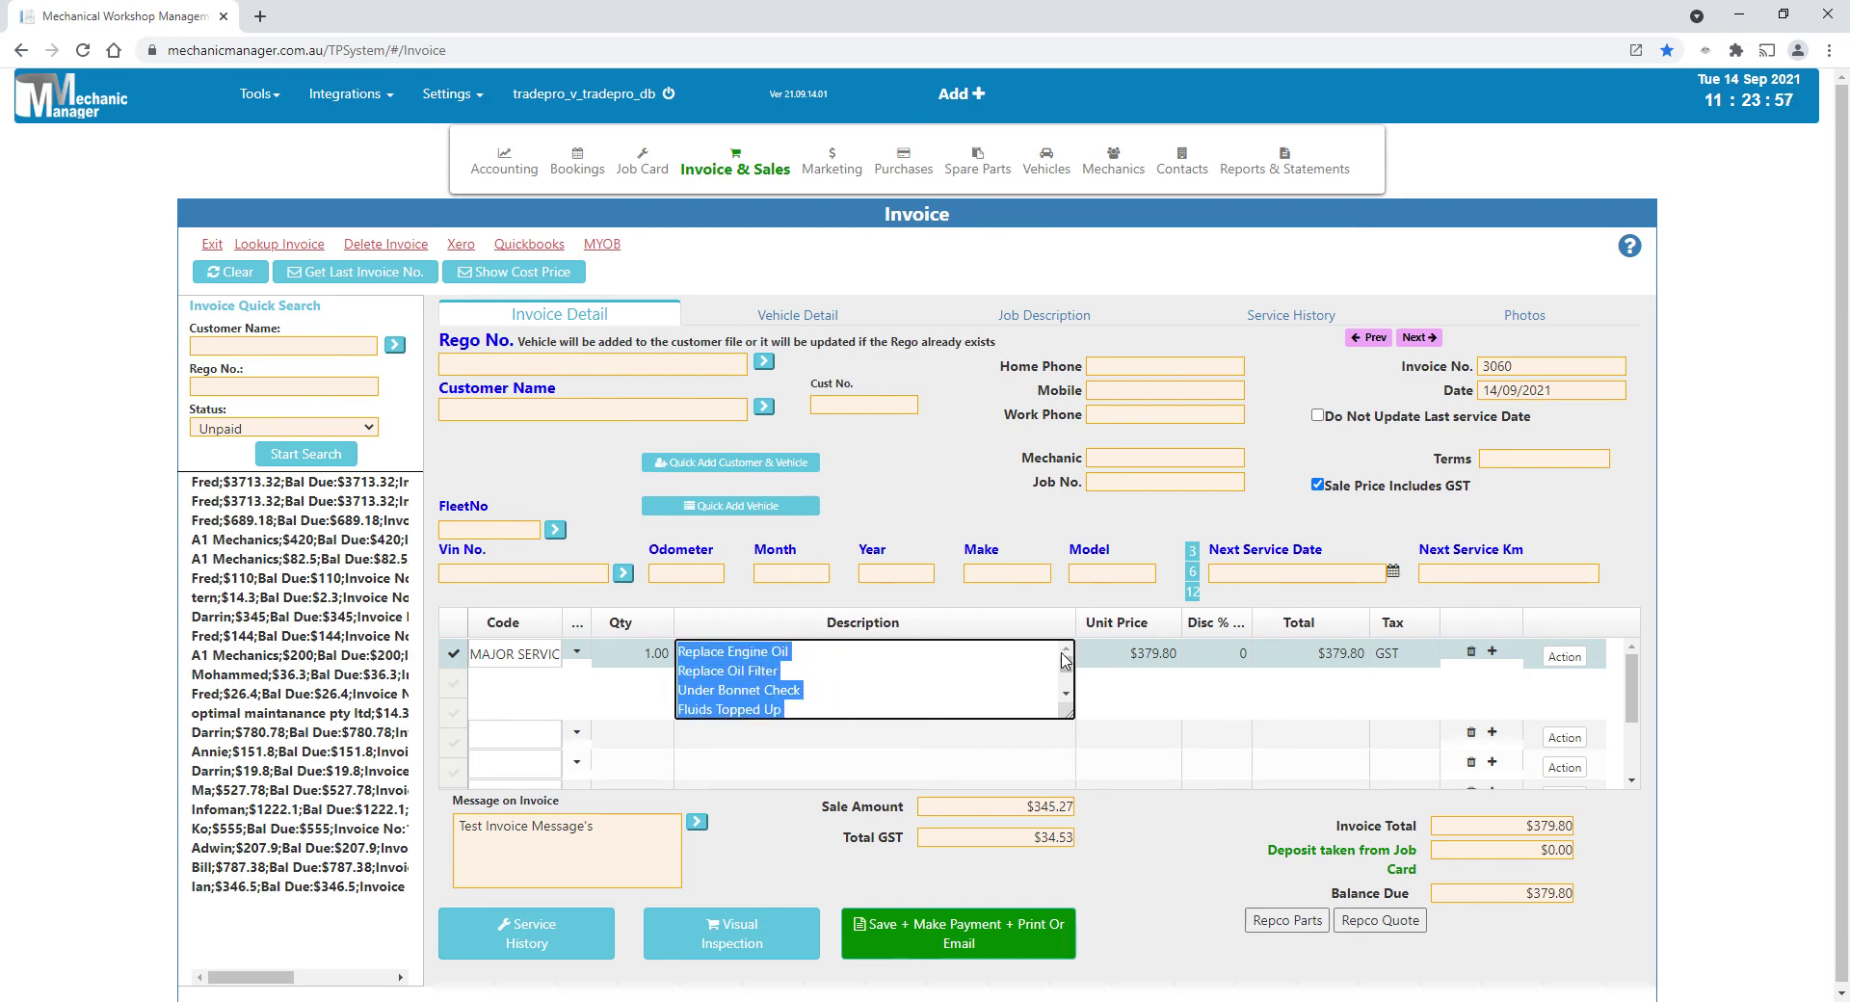
pyautogui.click(959, 531)
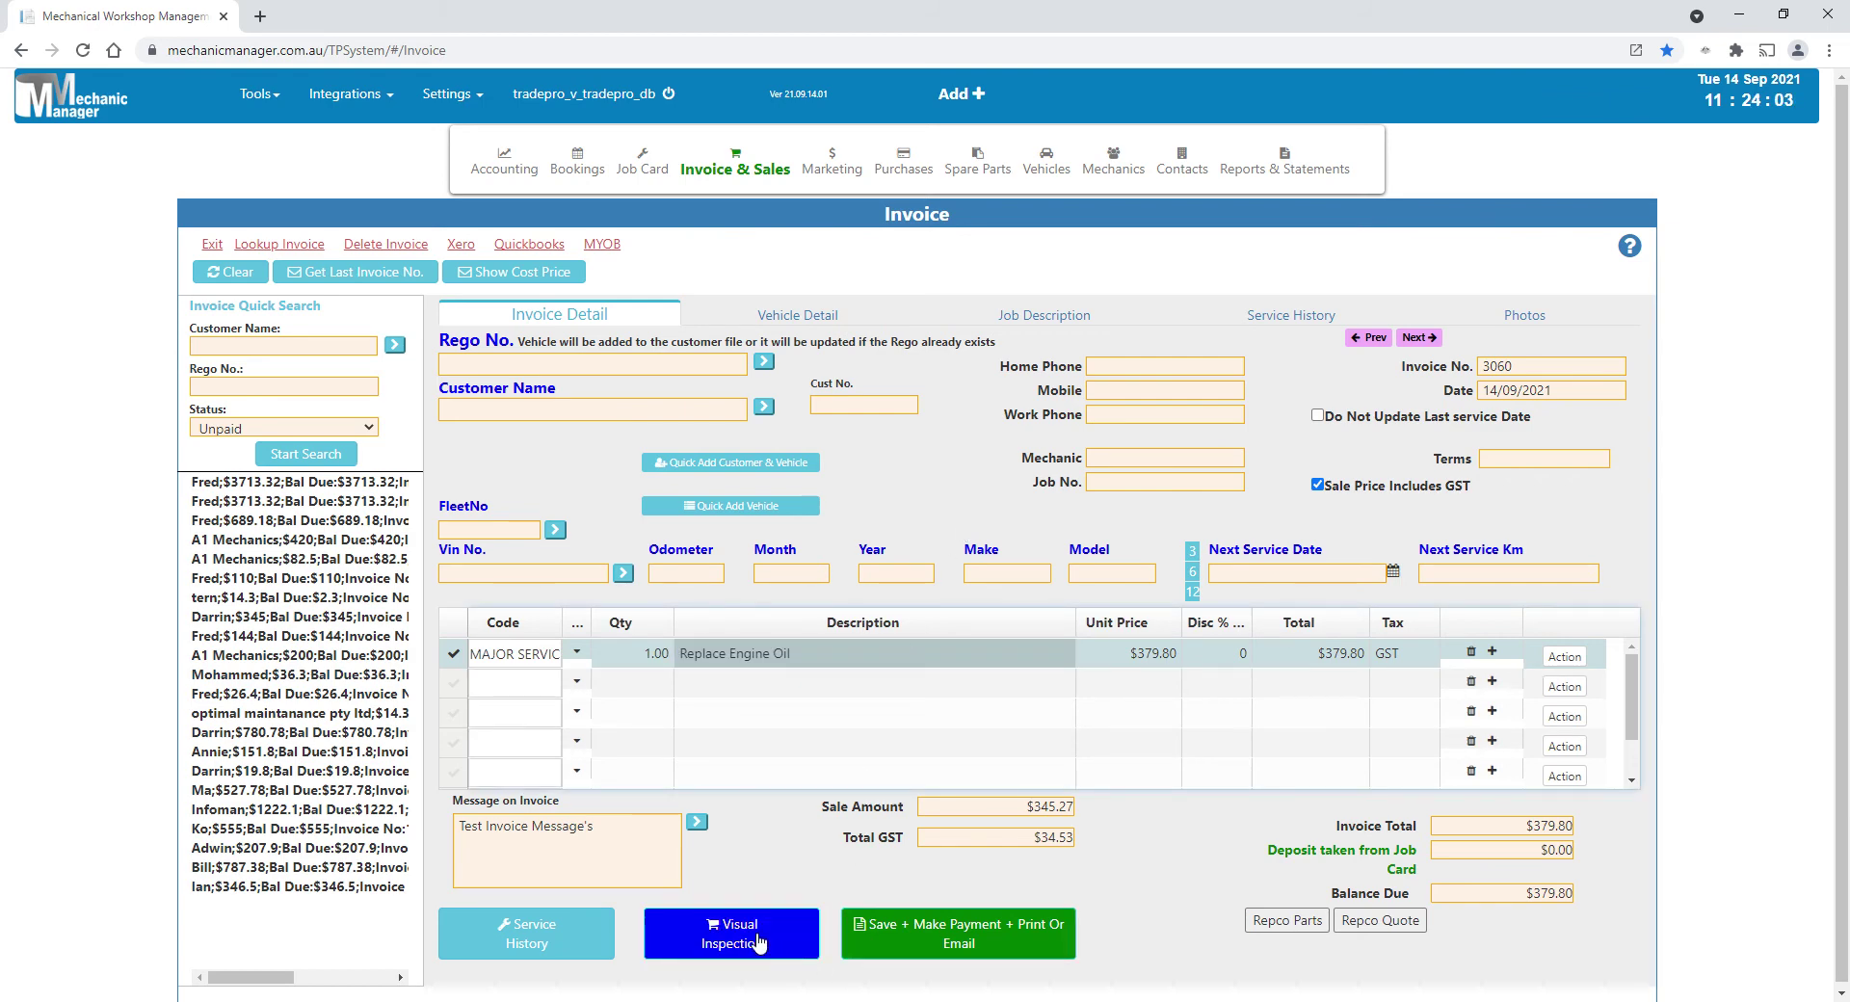
# Step: Select an existing customer for the invoice, skip the vehicle list, and assign the vehicle with registration ABC-123
pyautogui.click(524, 417)
pyautogui.write('a')
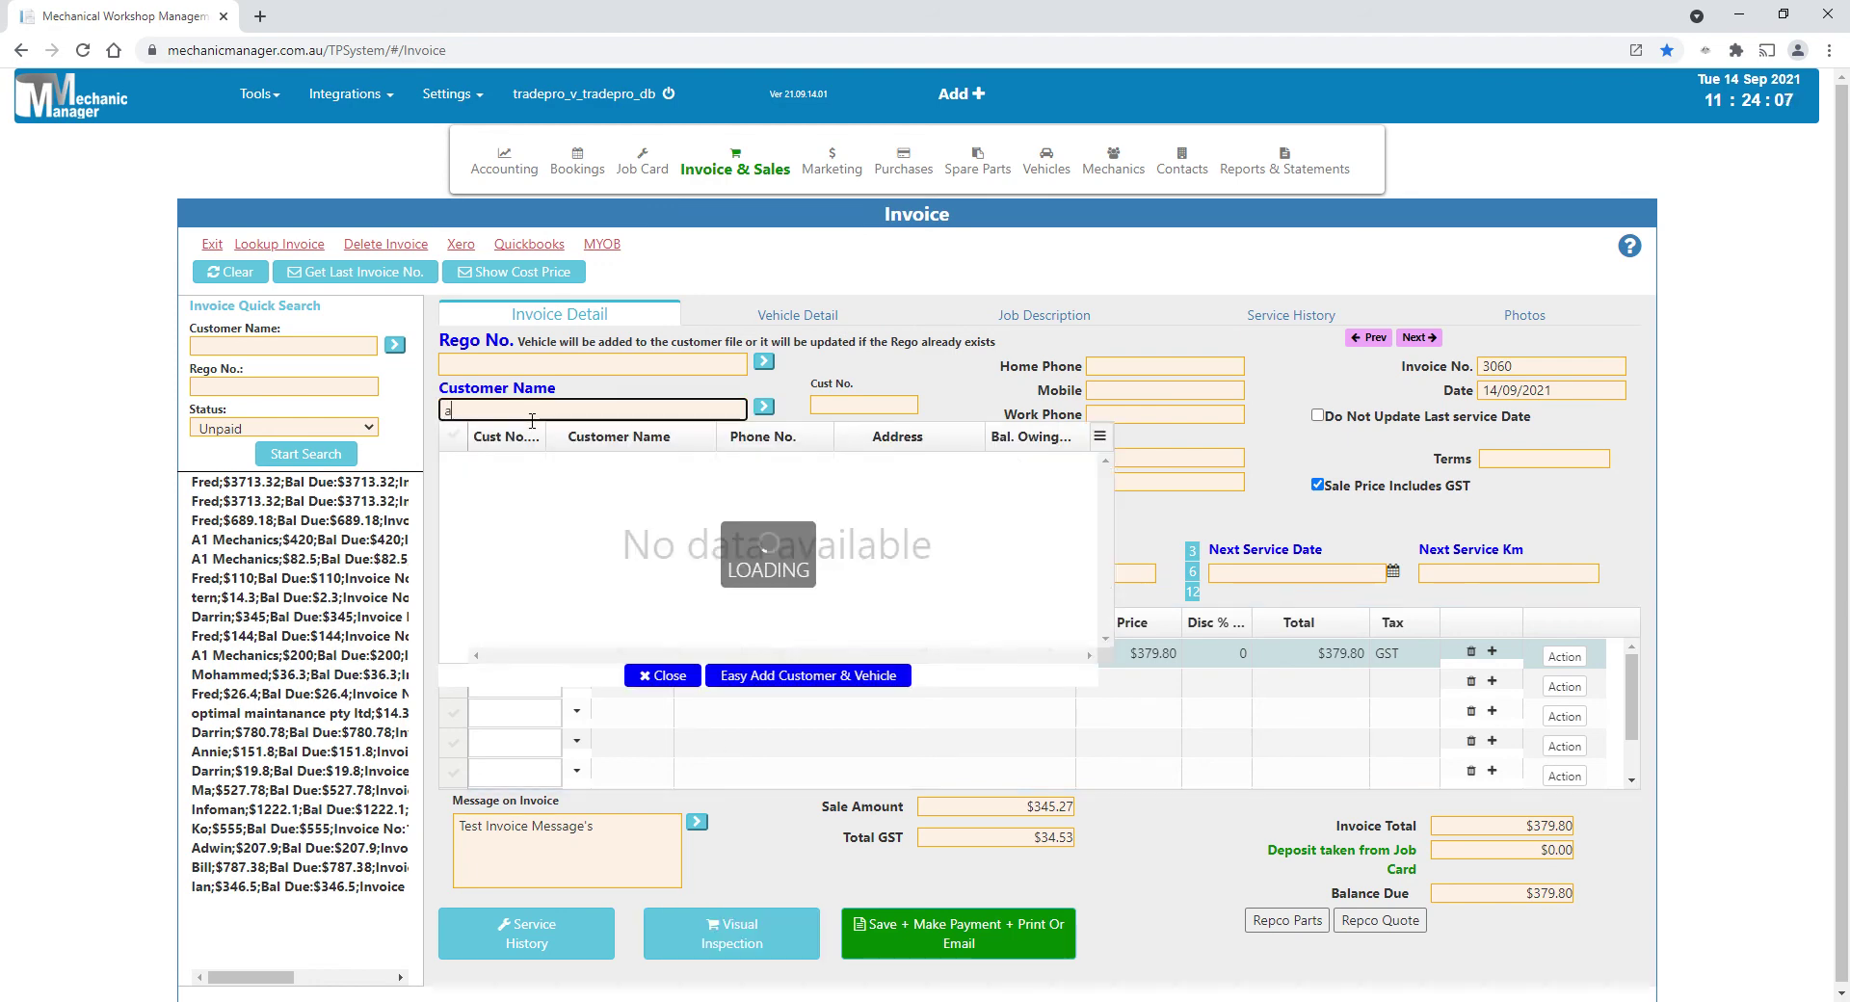
pyautogui.click(589, 470)
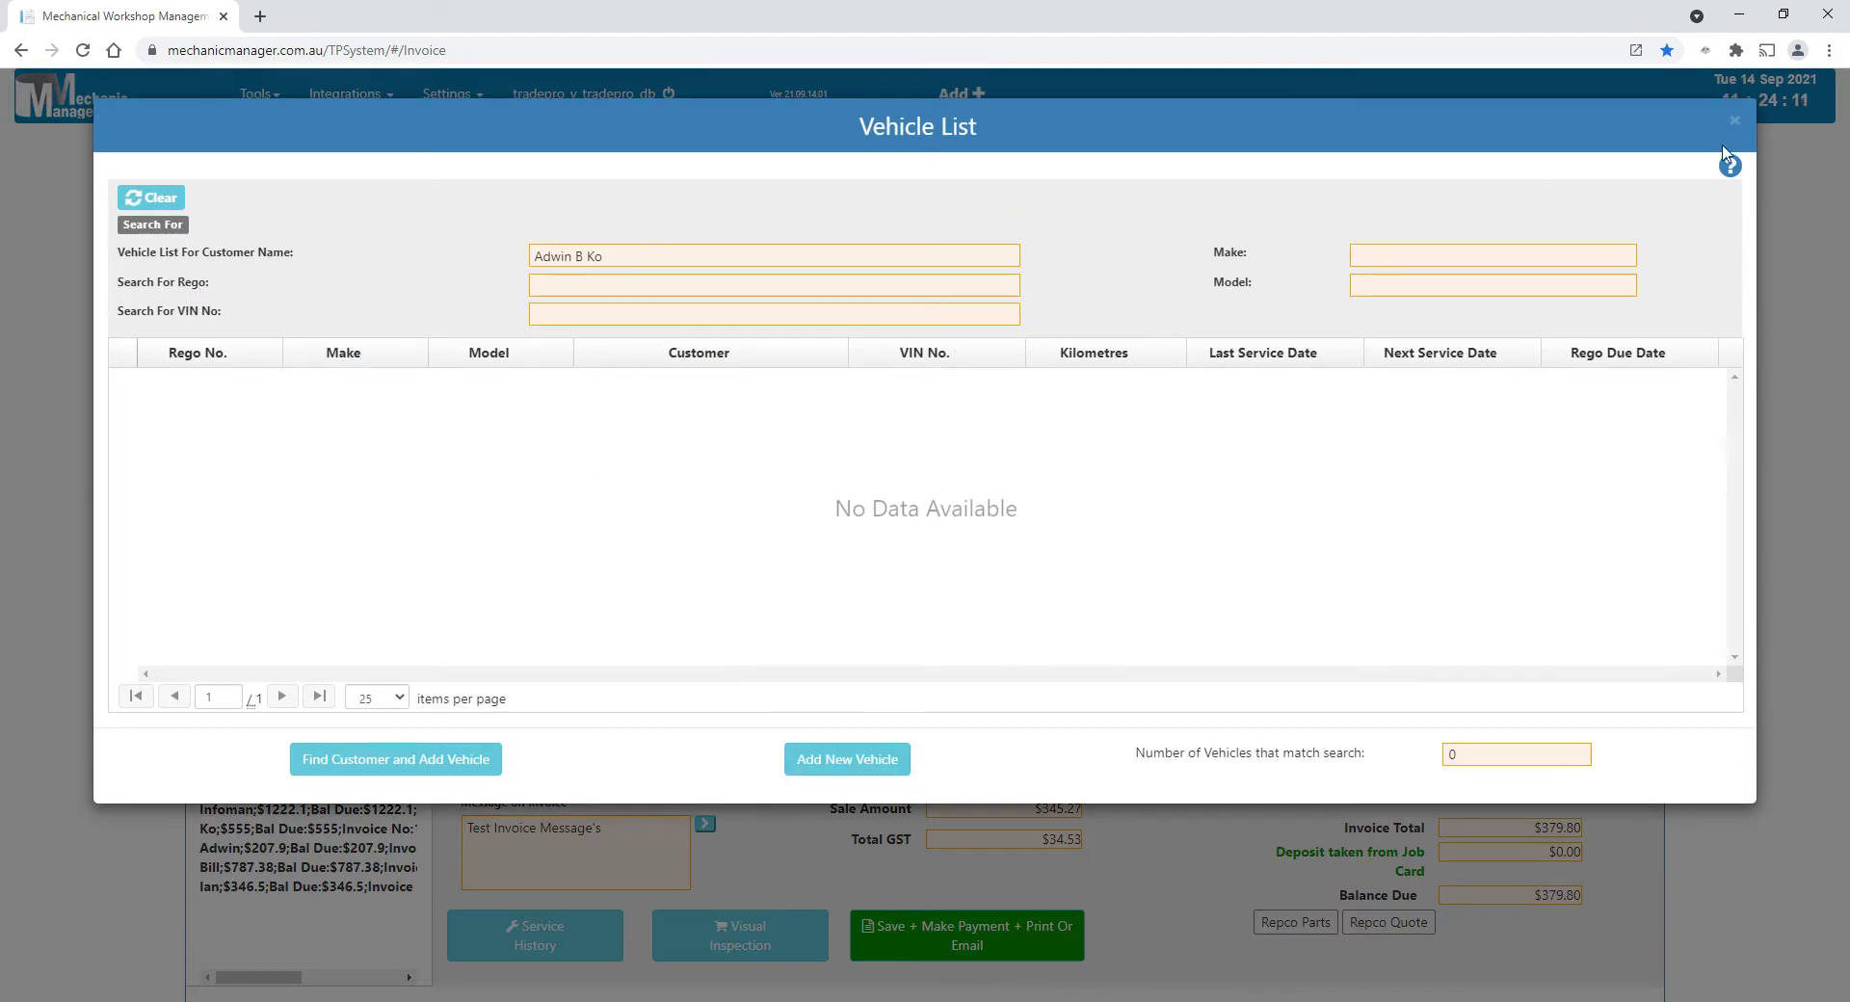
pyautogui.click(1794, 399)
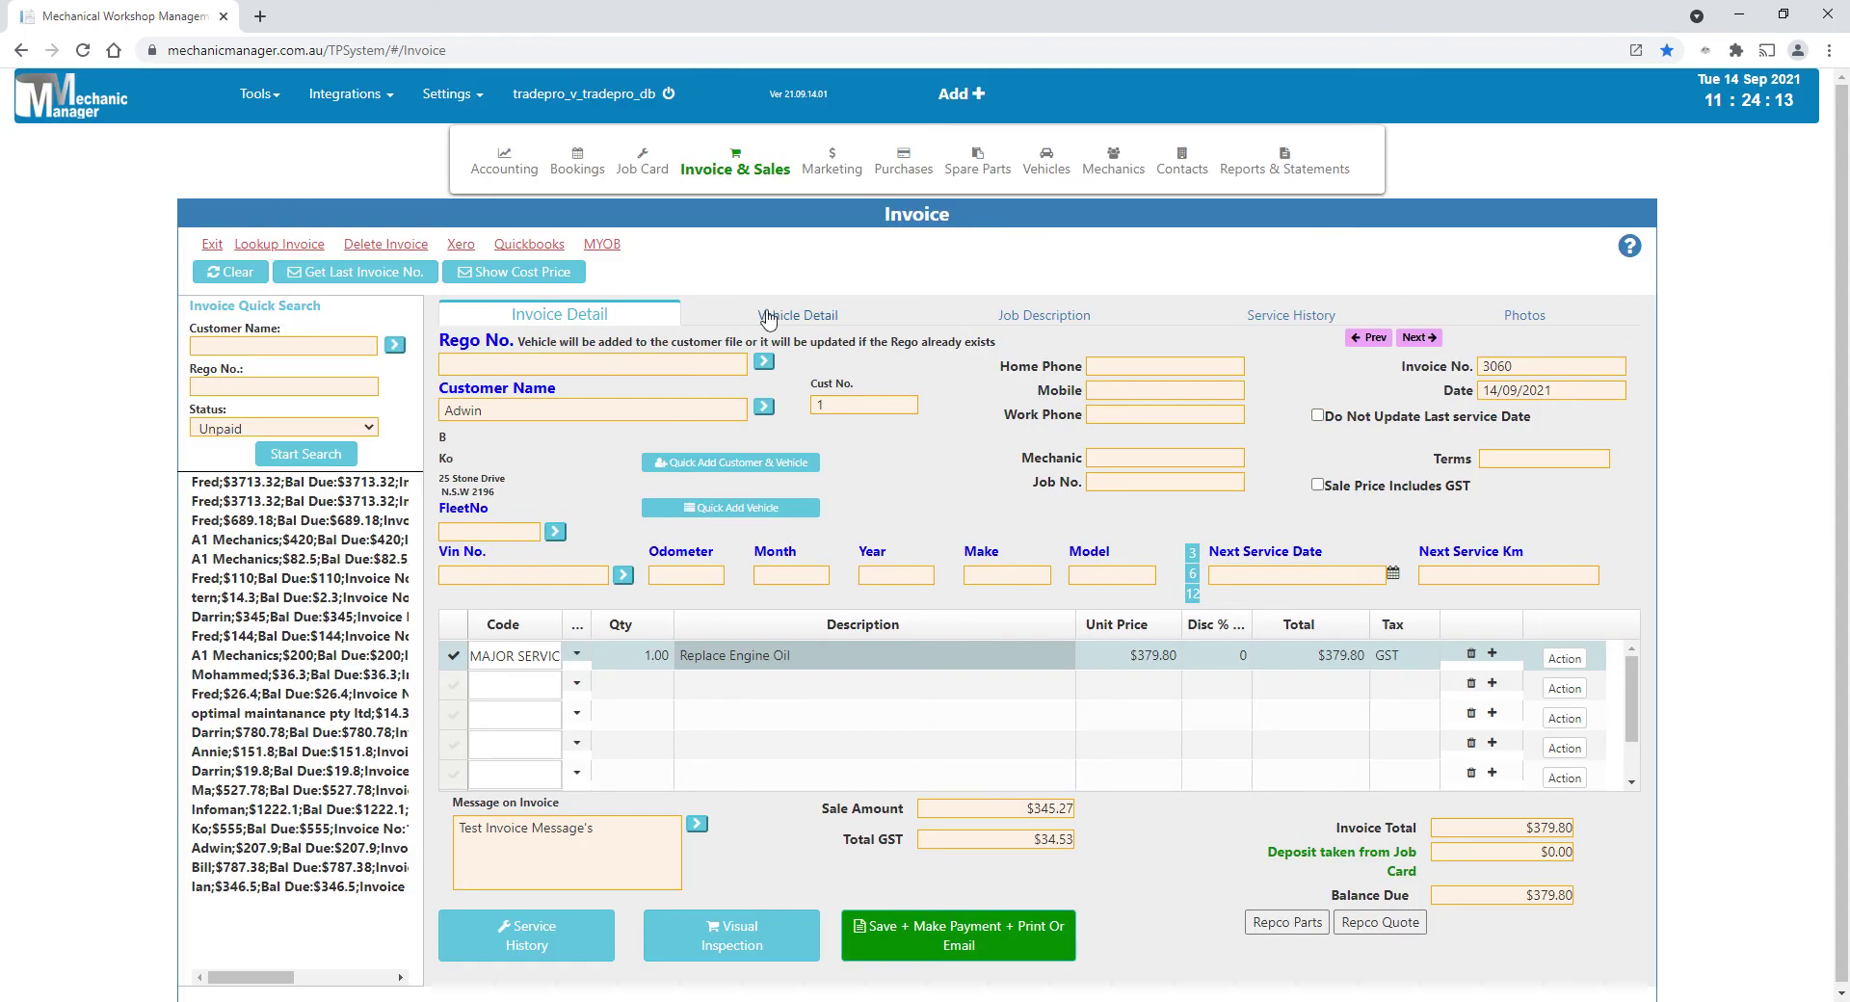
pyautogui.click(485, 375)
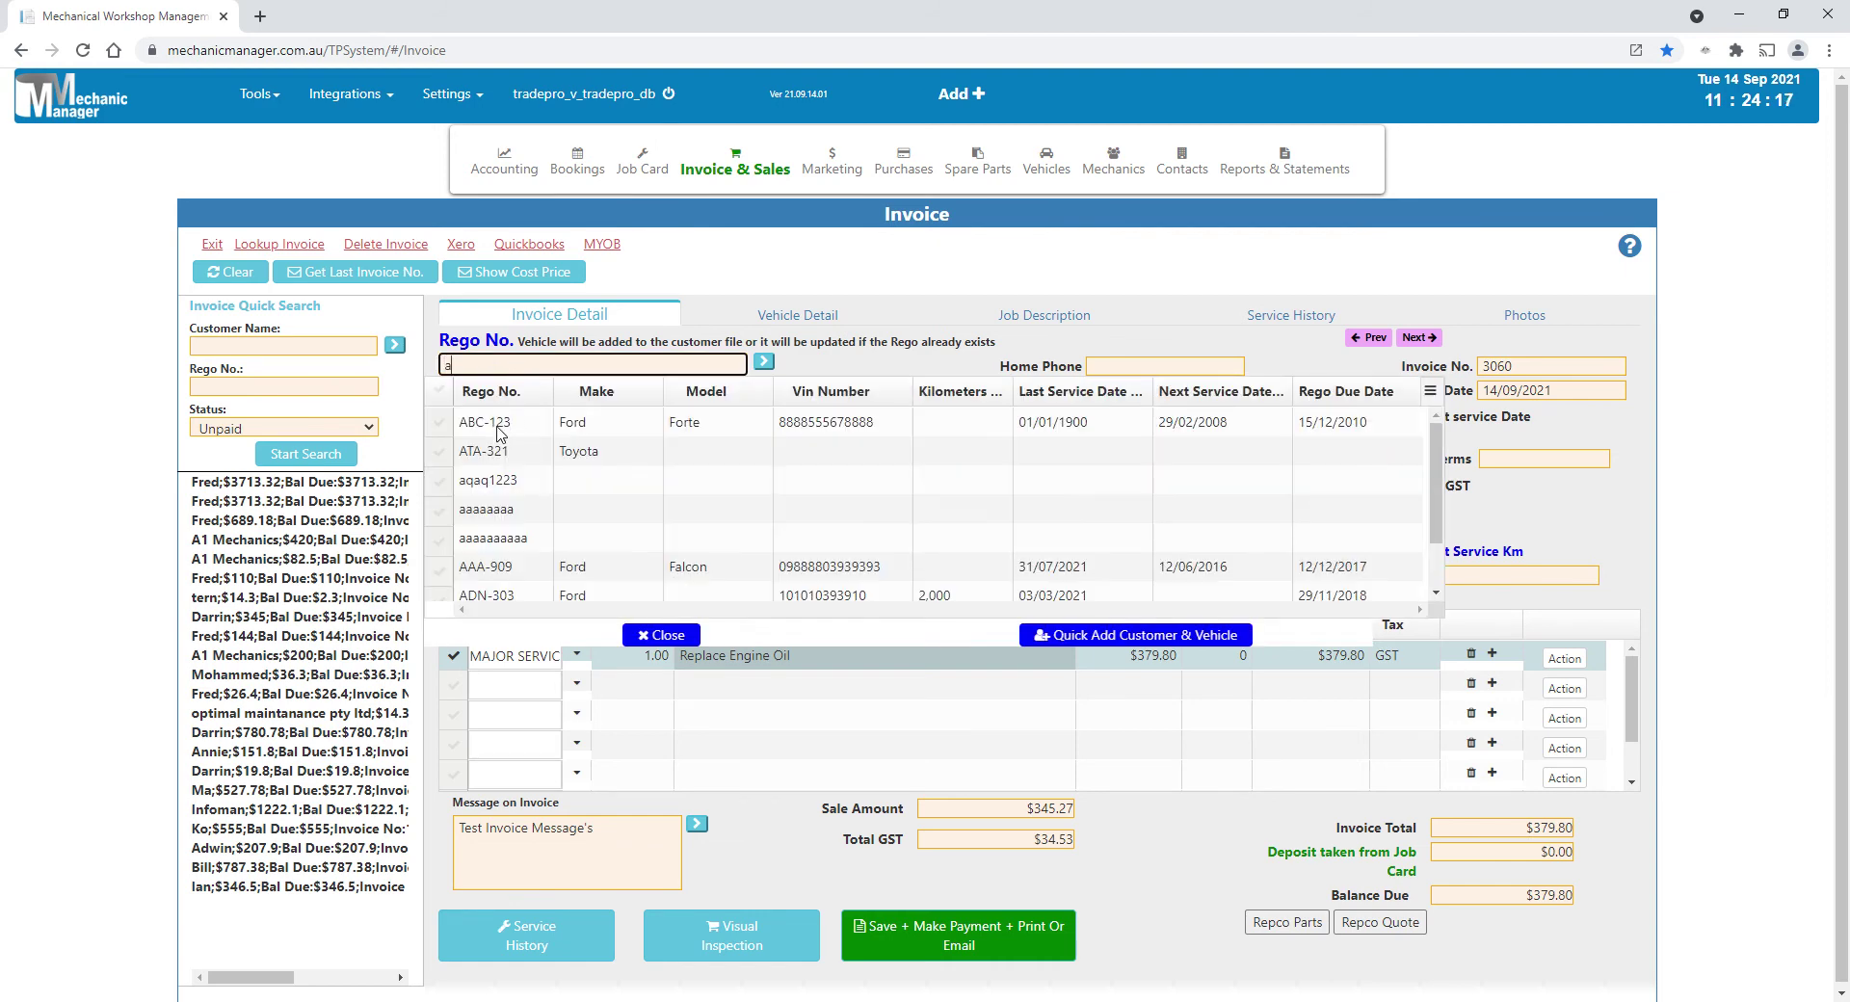
pyautogui.click(499, 432)
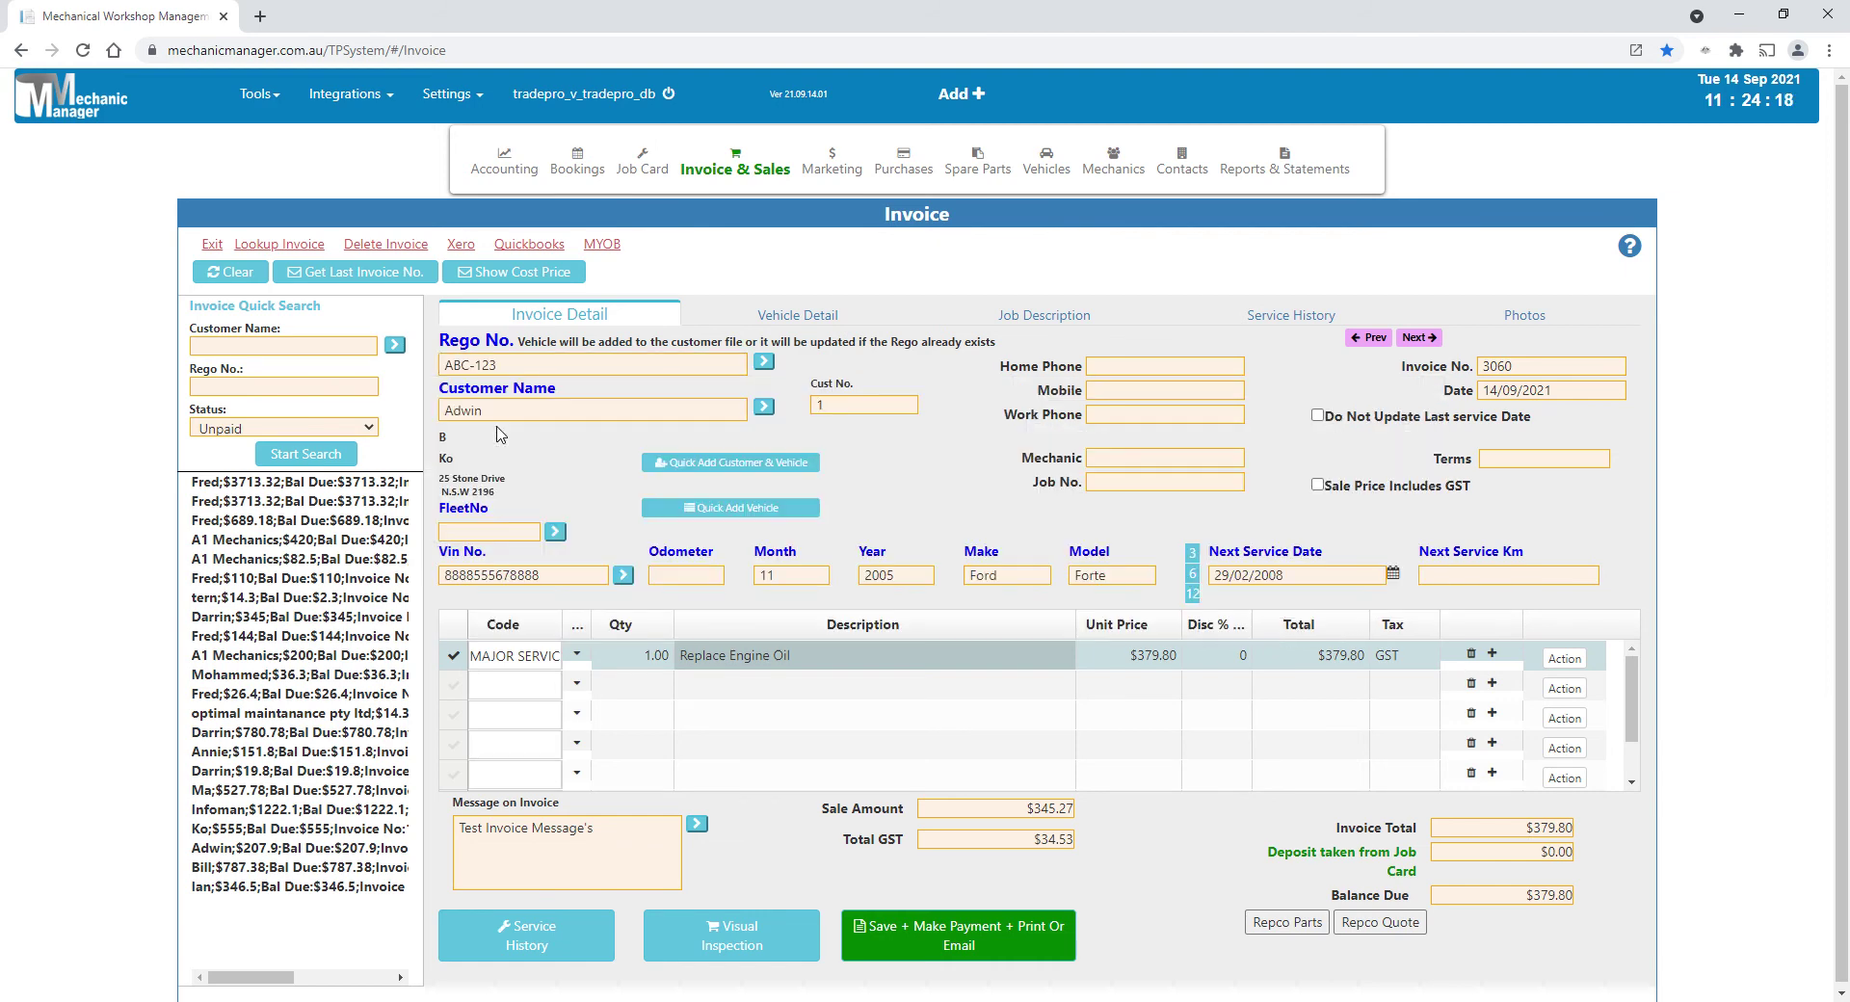
pyautogui.click(518, 374)
pyautogui.click(520, 424)
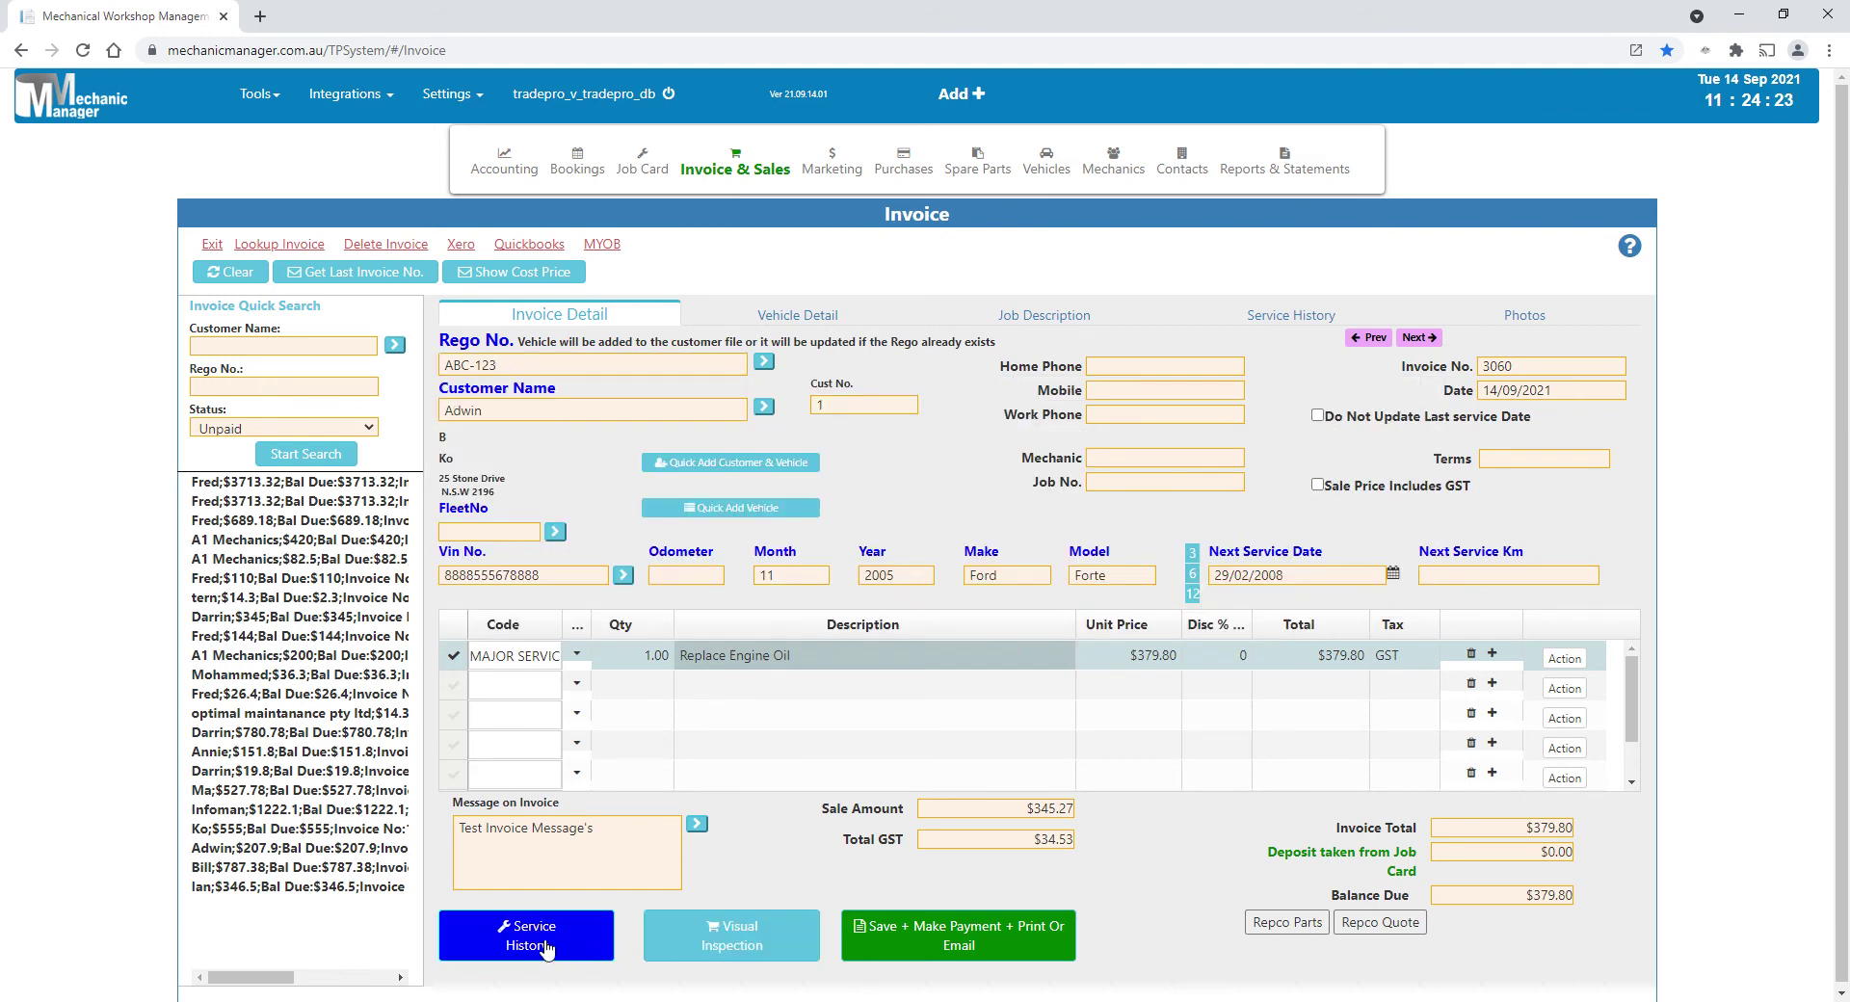
# Step: In the vehicle's Visual Inspection, mark Battery as Good, Alternator as Urgent and Headlights - 1 as Needs Attention, save and close it
pyautogui.click(727, 940)
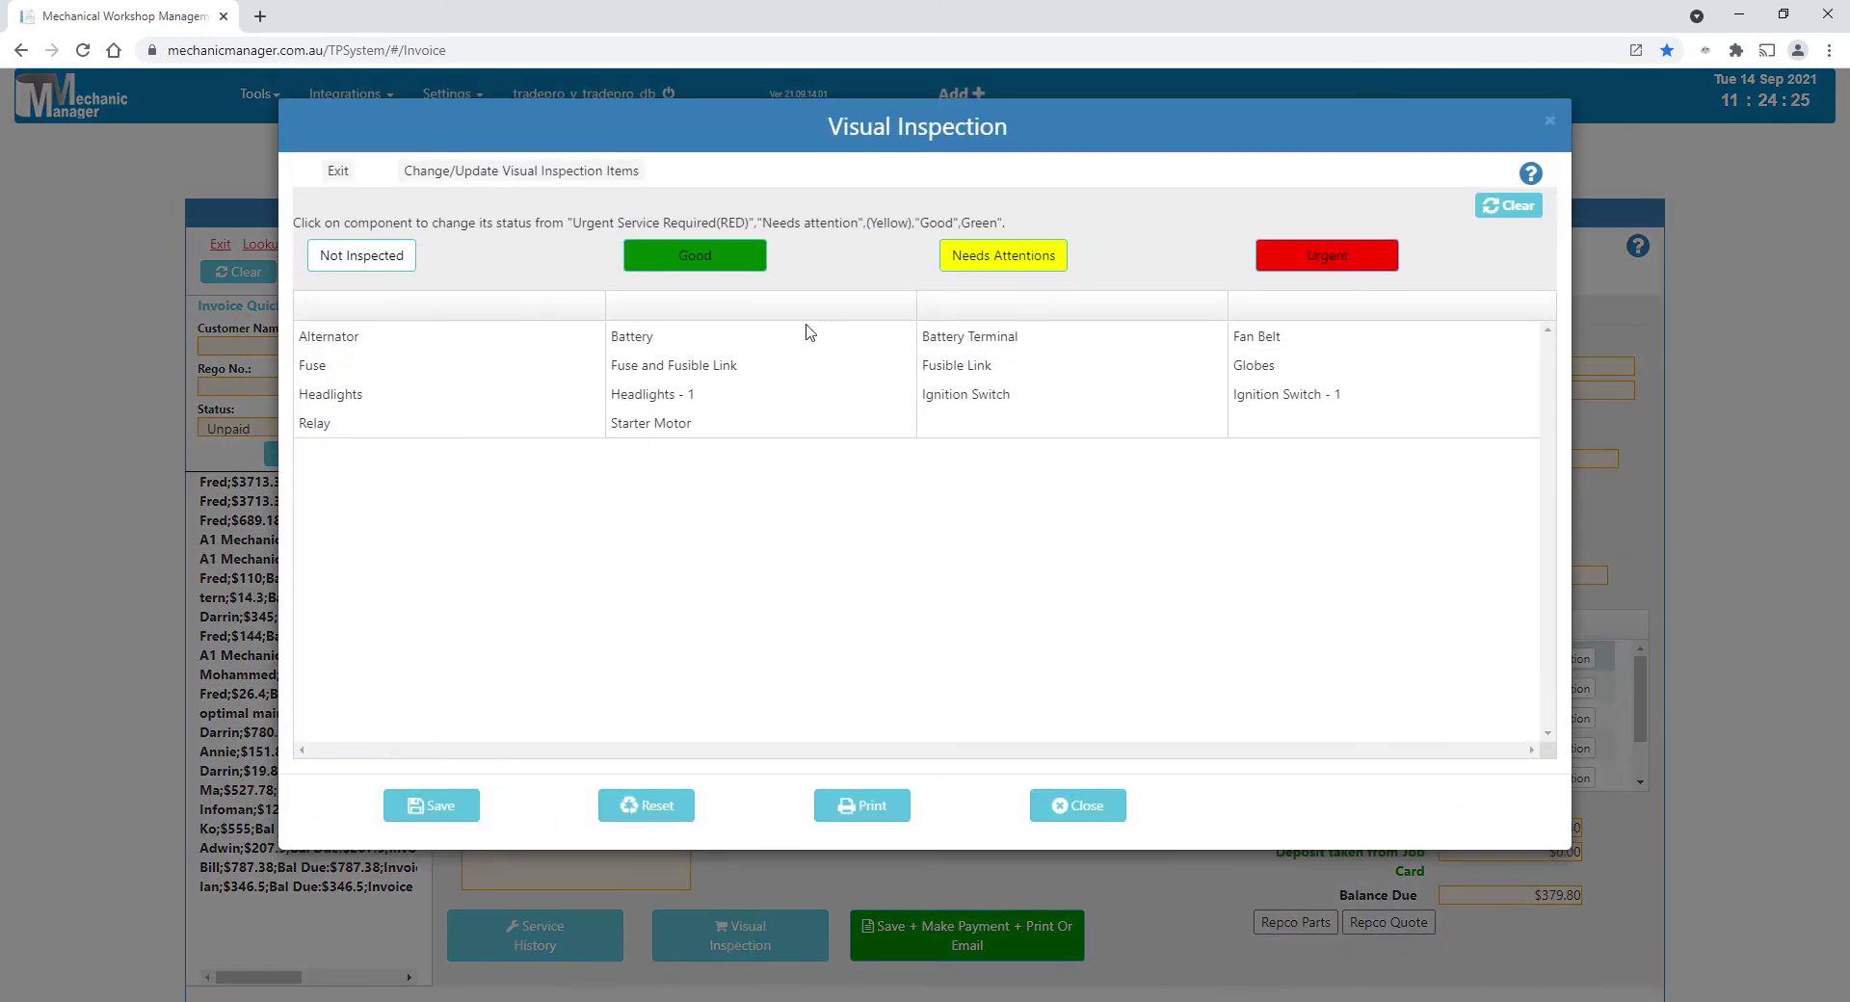
pyautogui.click(627, 339)
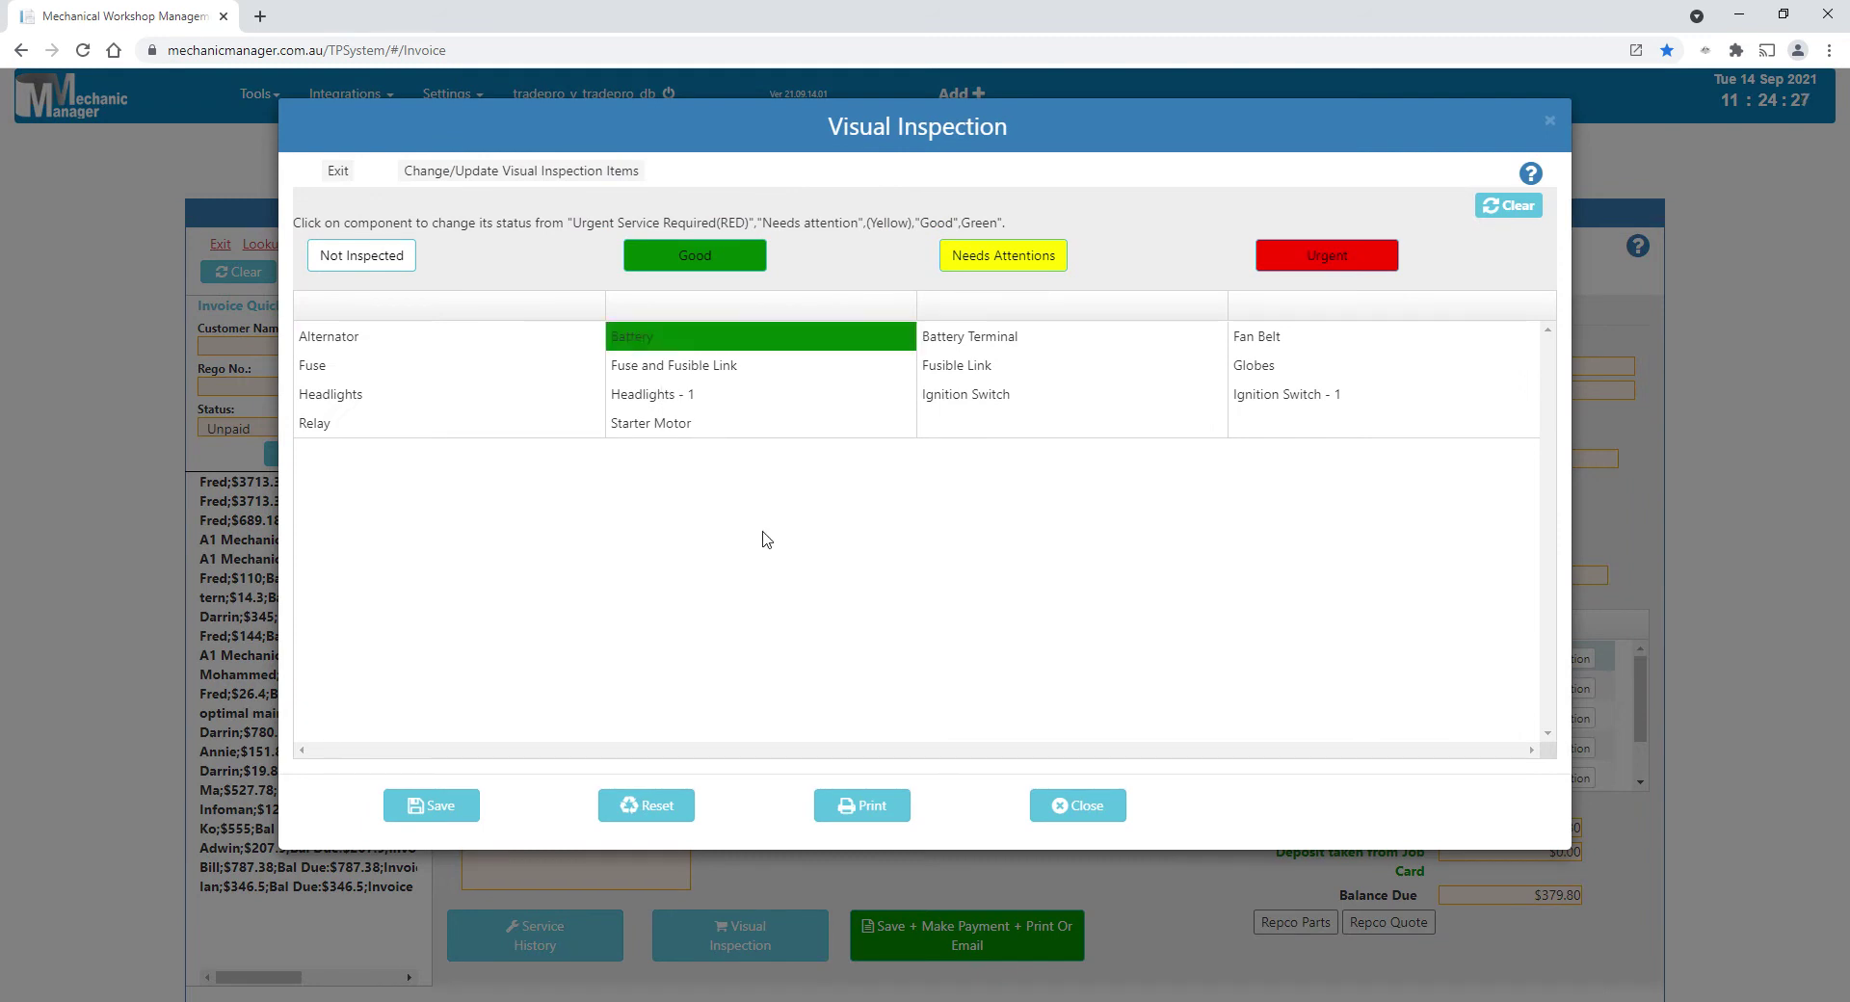
pyautogui.click(340, 346)
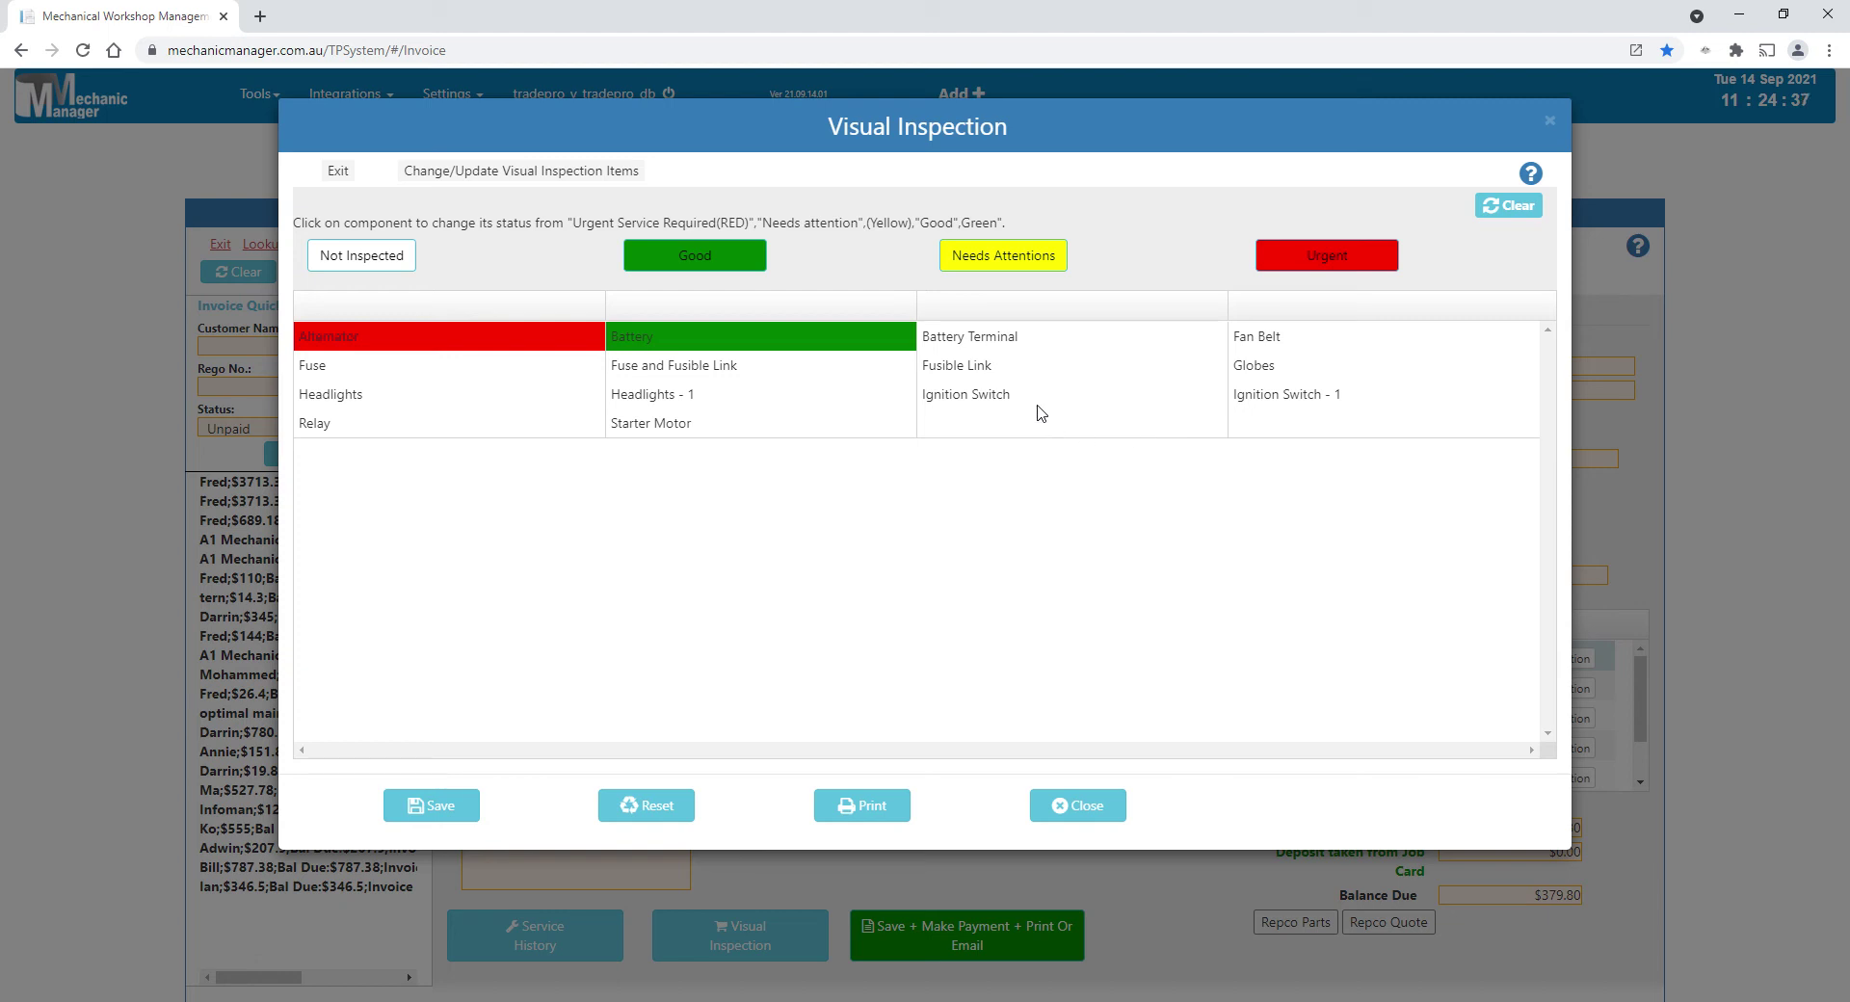
pyautogui.click(639, 399)
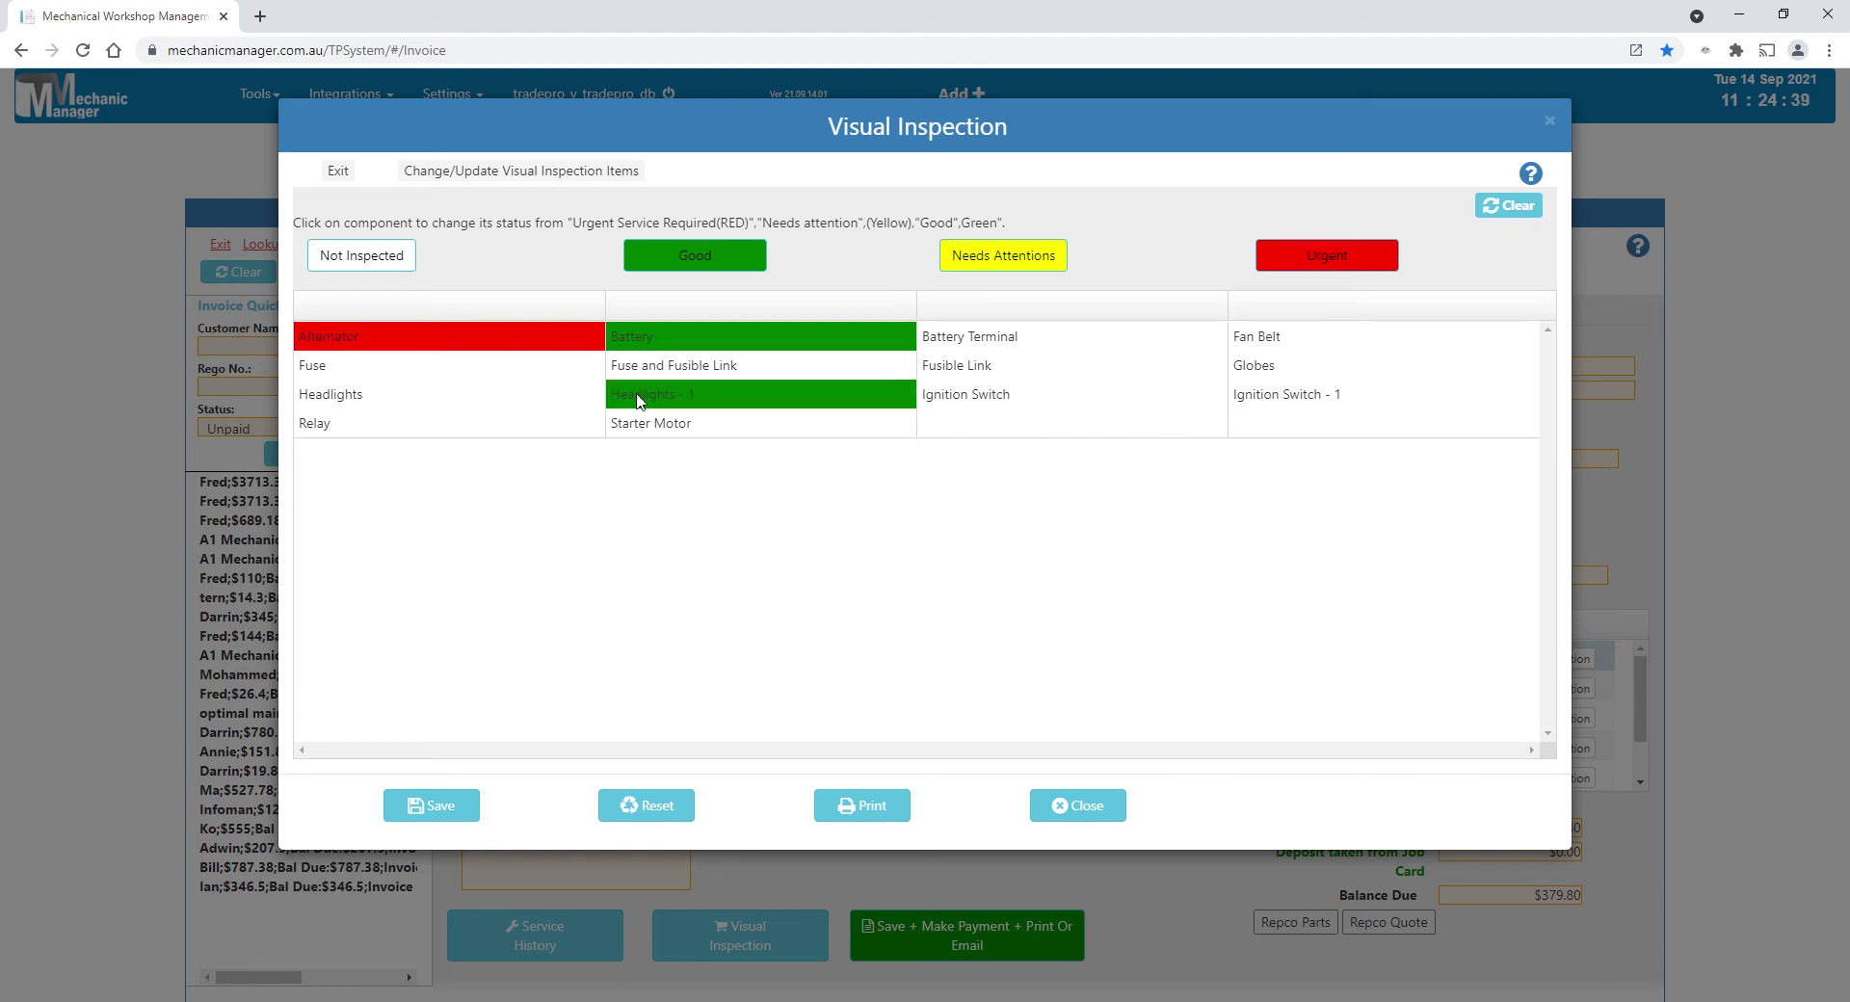
pyautogui.click(639, 399)
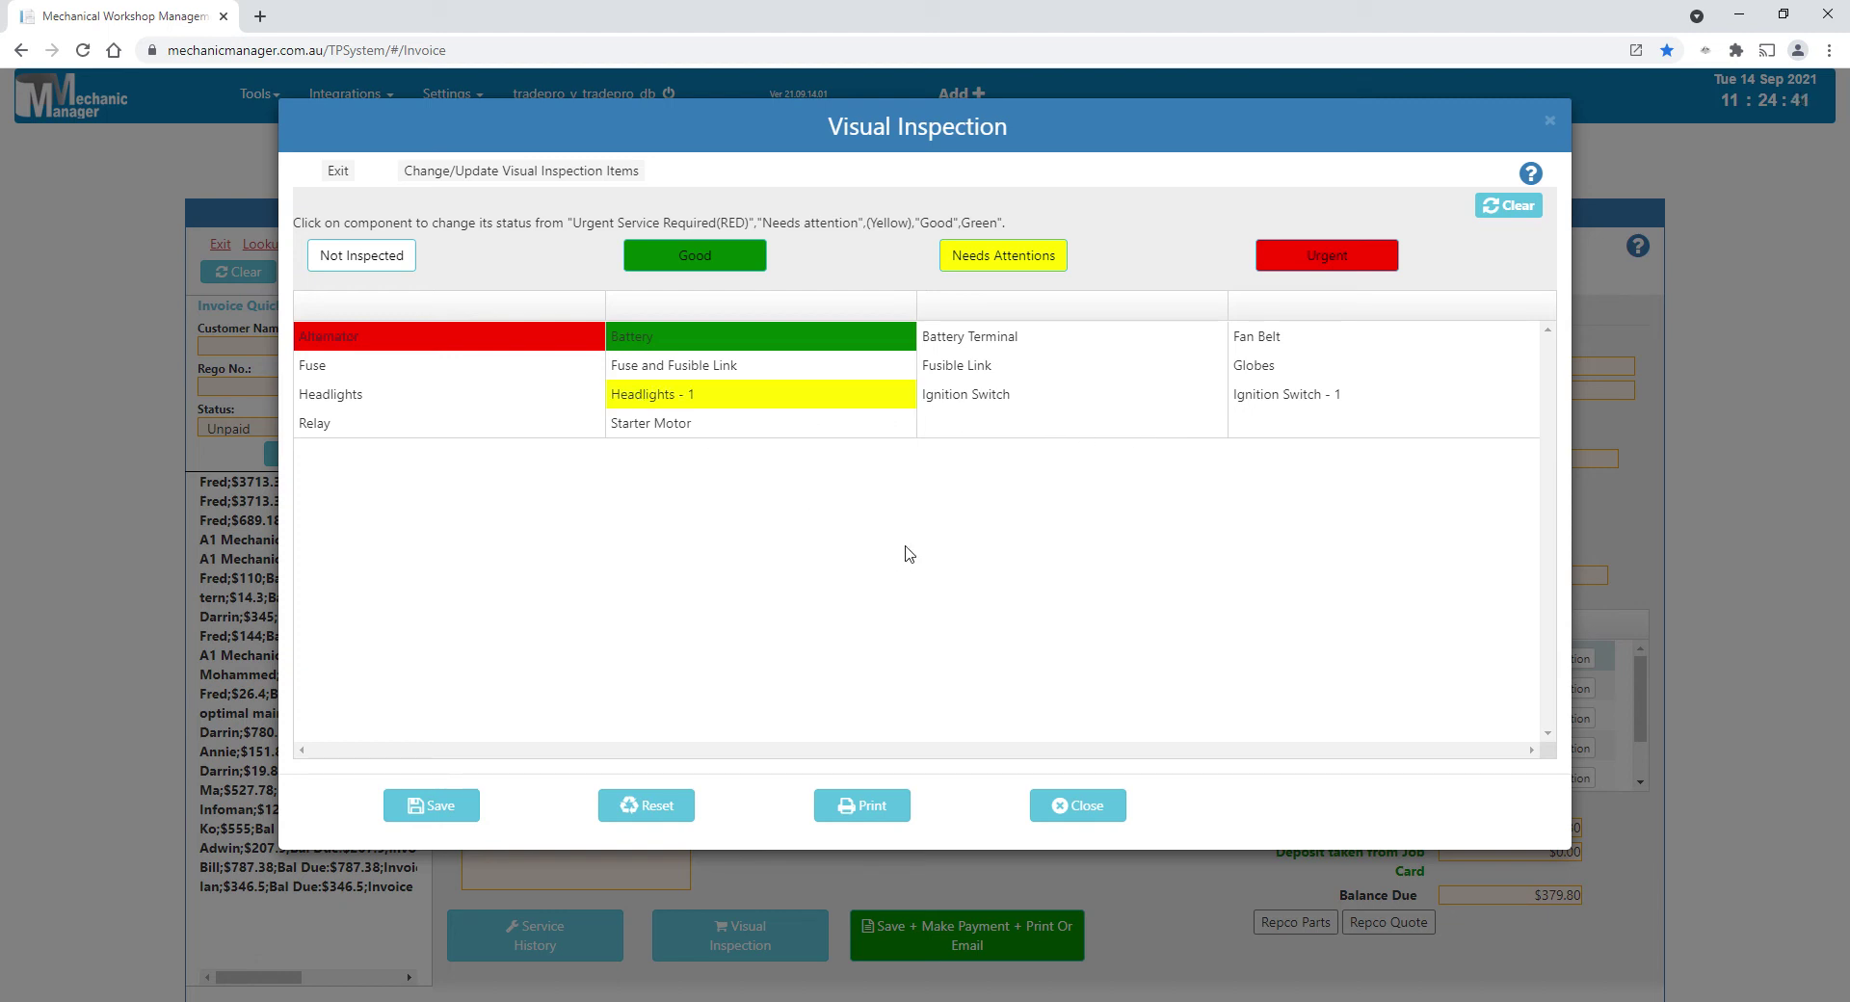
pyautogui.click(428, 809)
pyautogui.click(1119, 820)
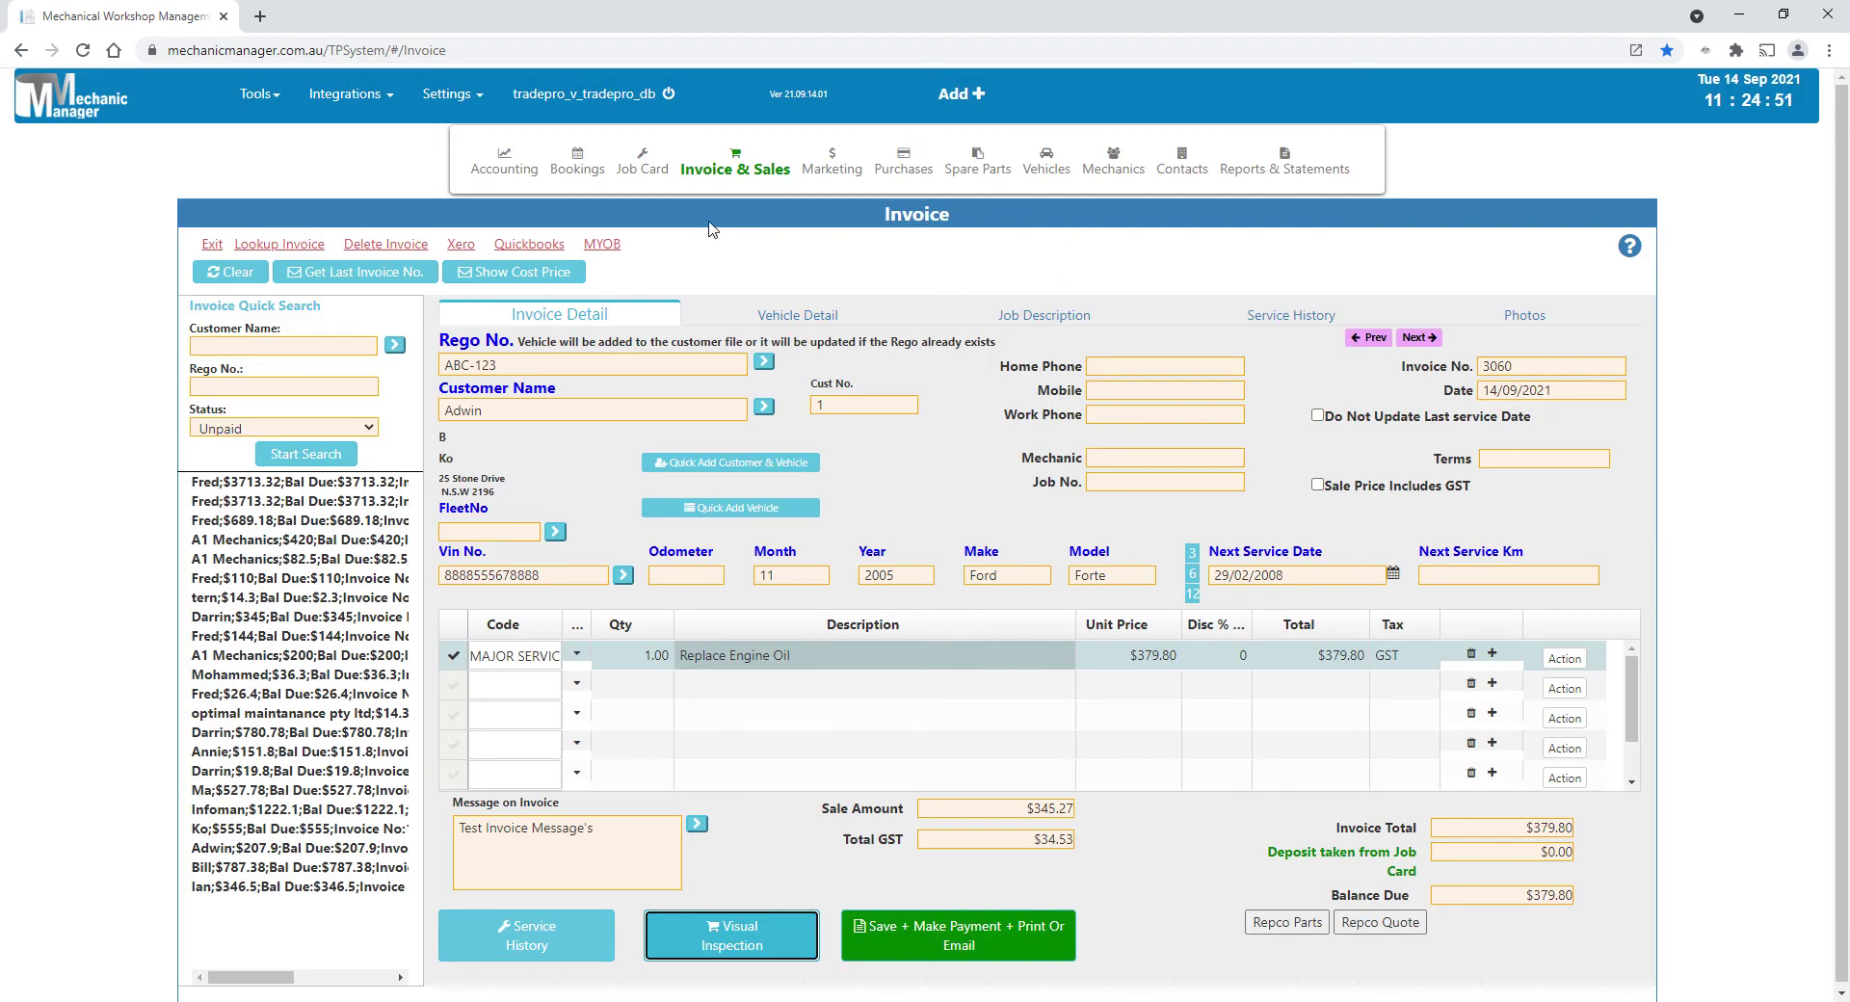
# Step: Leave the invoice unsaved for a new job card, load in-progress job 47, and view the Labour line's quantity and hours
pyautogui.moveTo(642, 165)
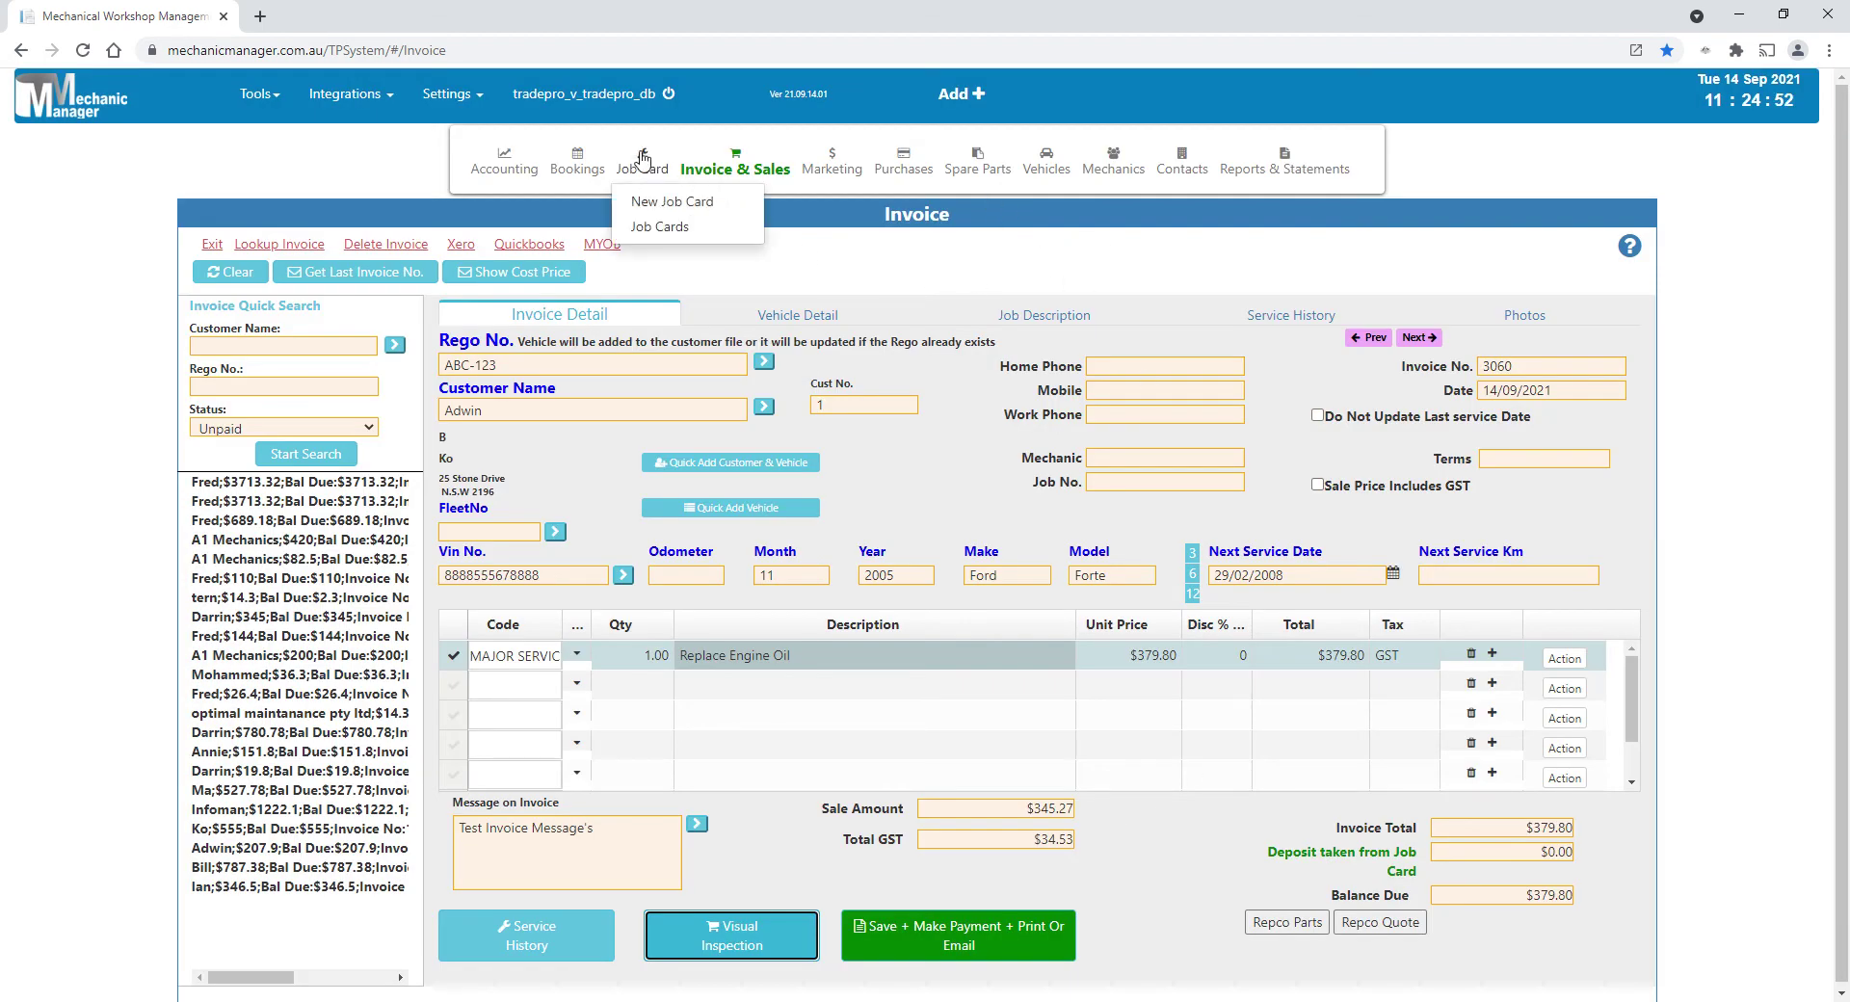
pyautogui.click(675, 204)
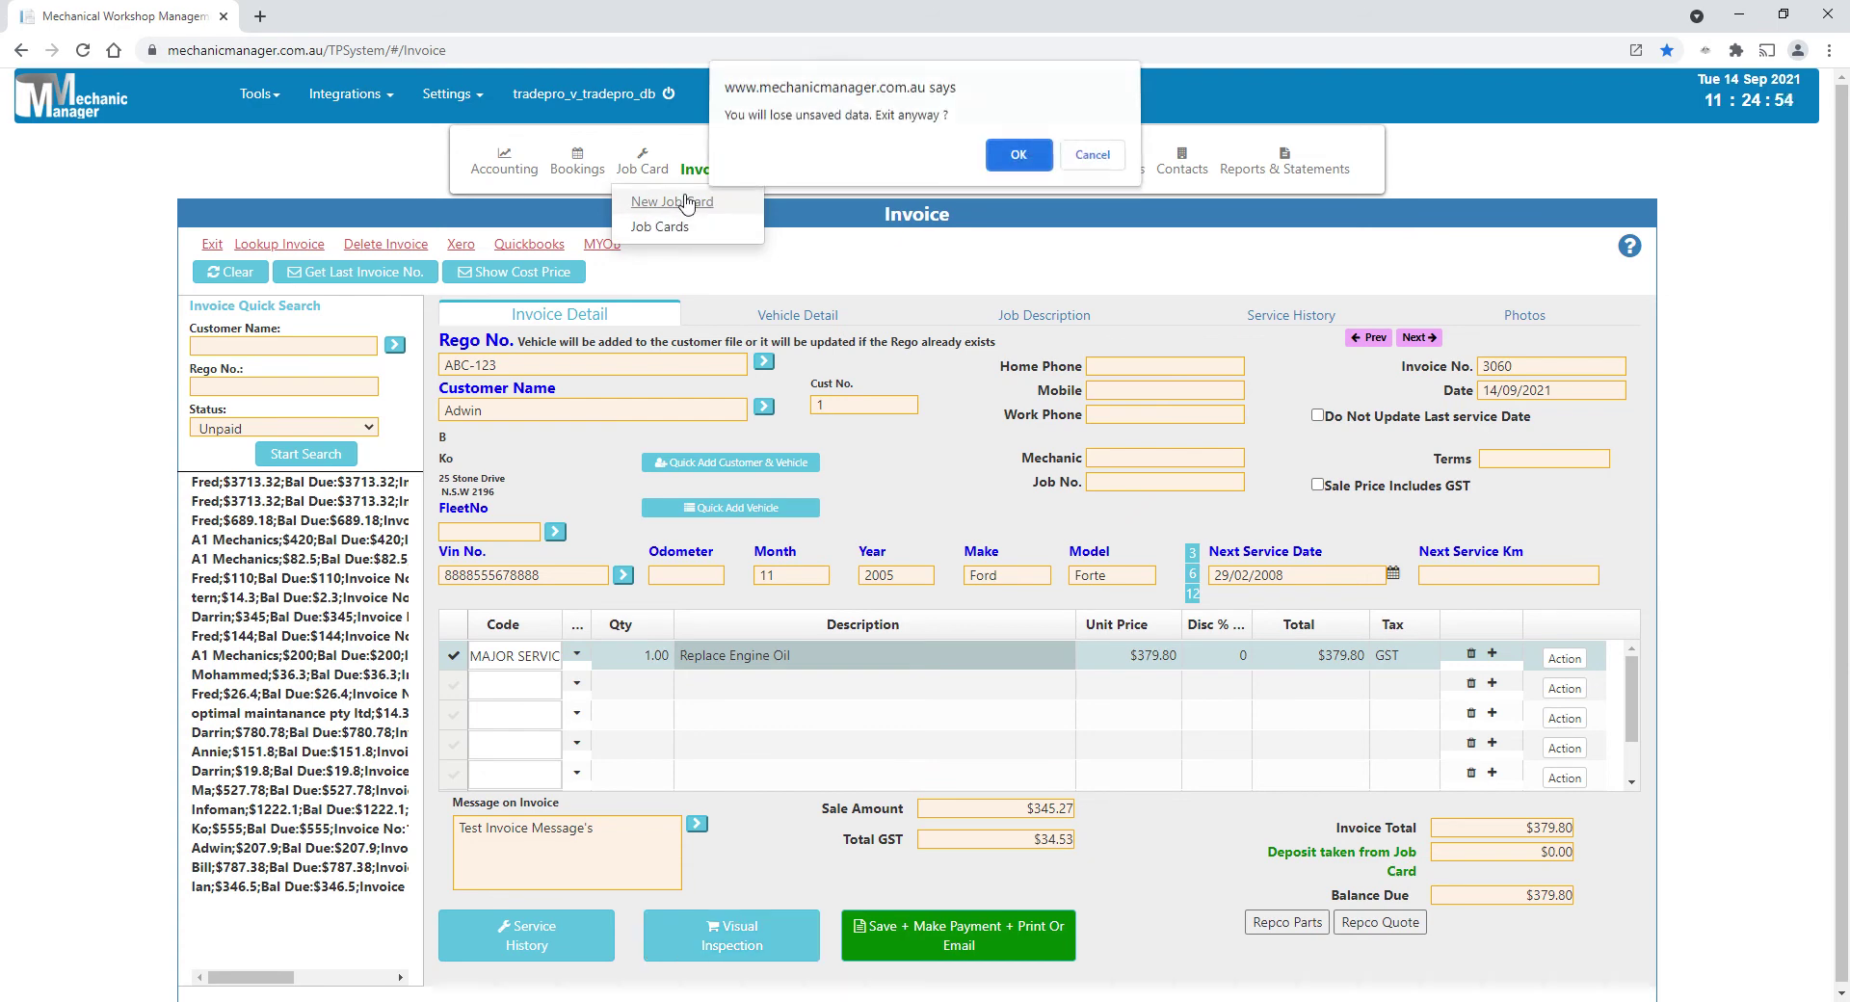
pyautogui.click(1015, 170)
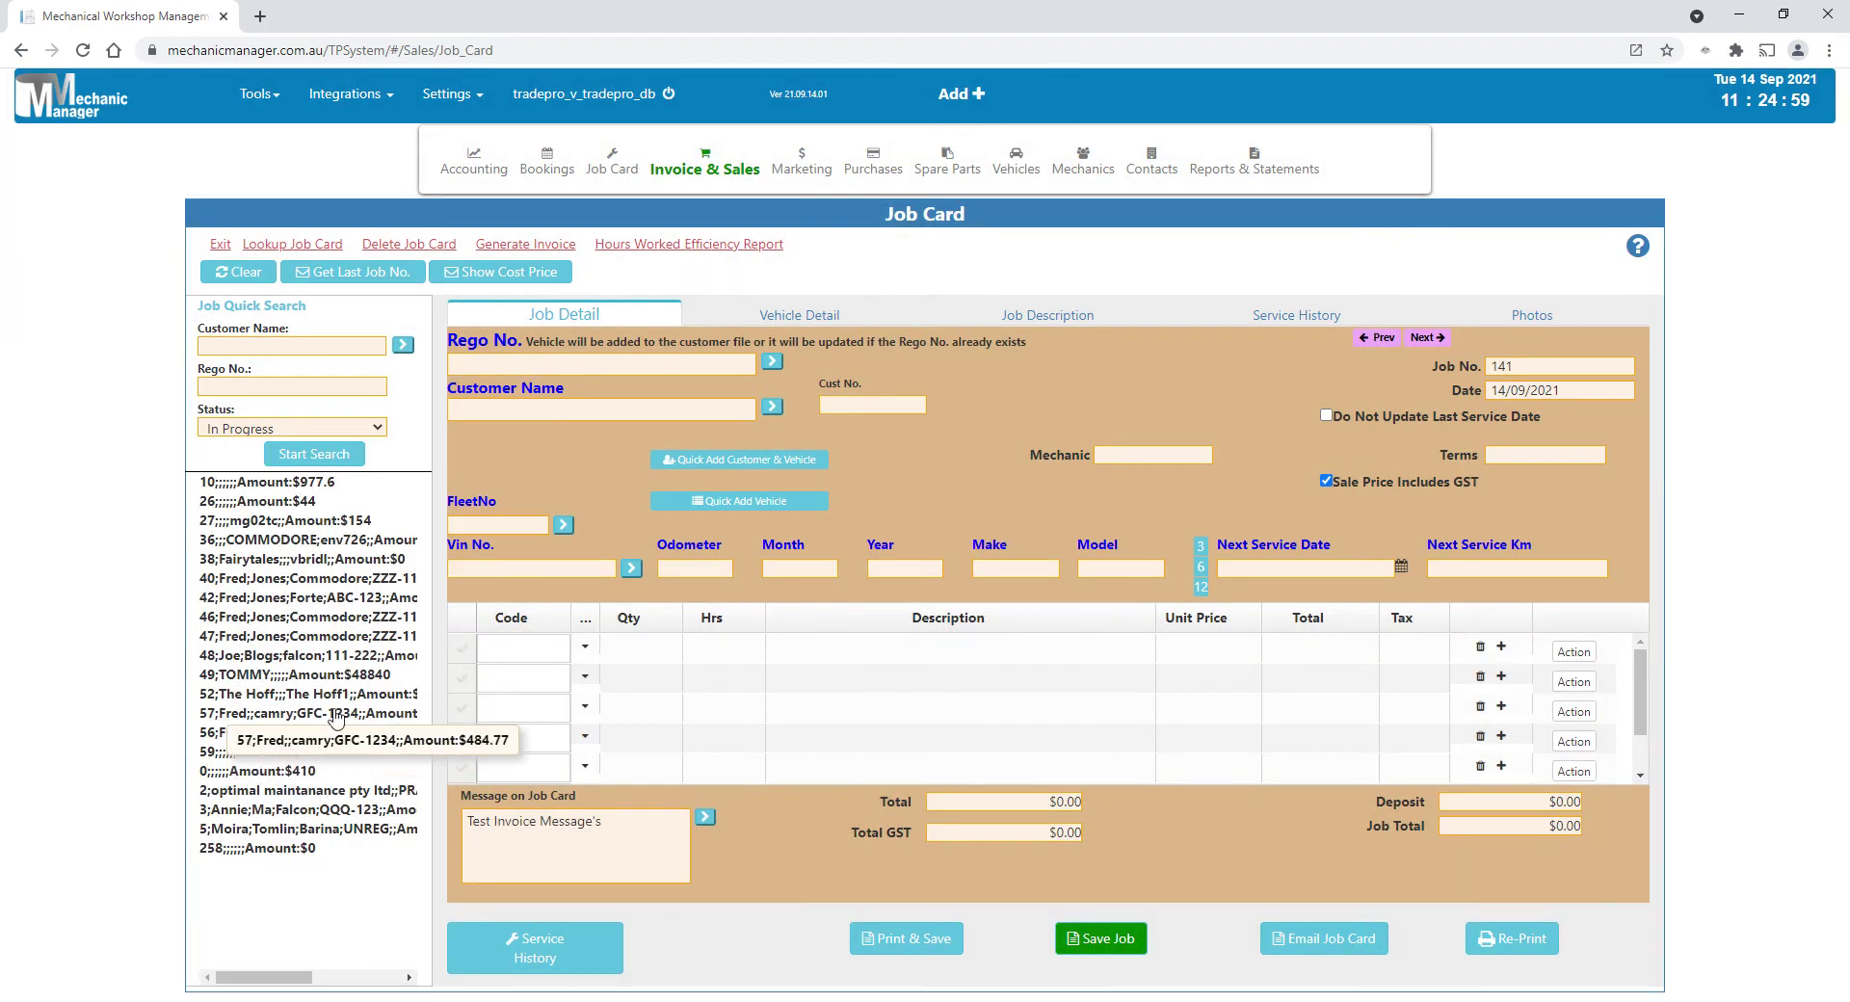
pyautogui.click(295, 638)
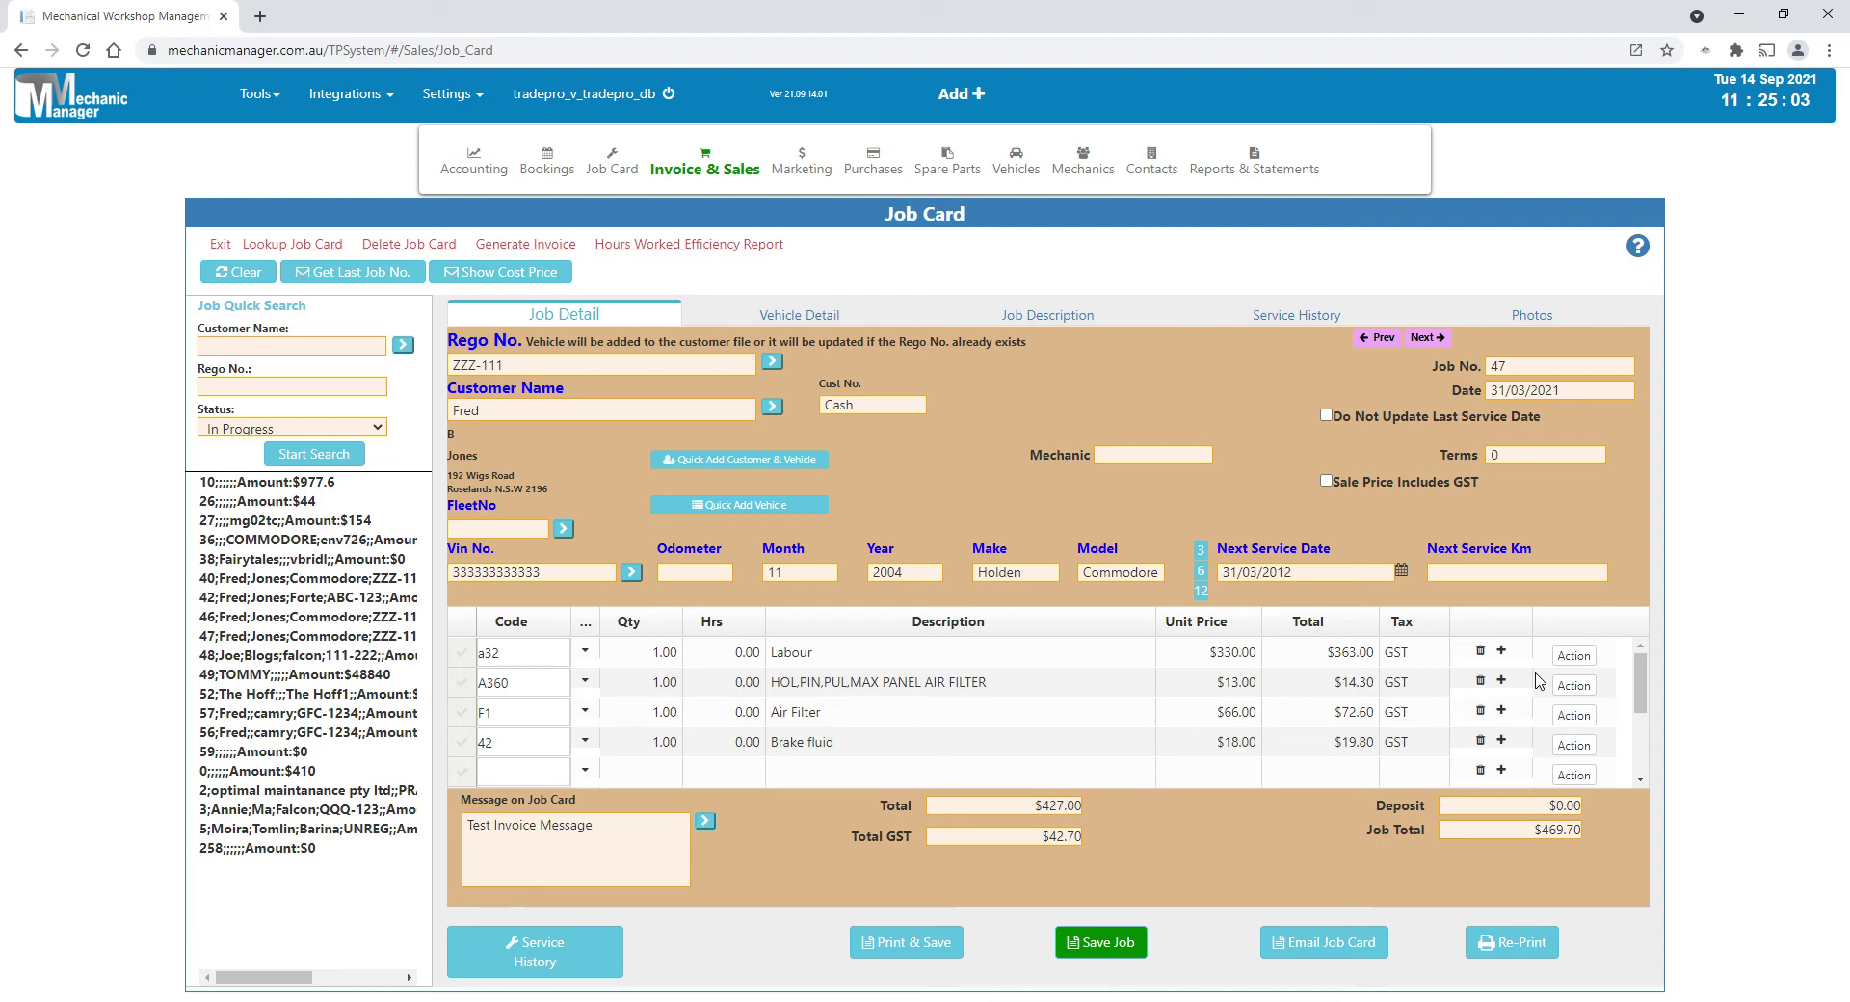
pyautogui.click(746, 659)
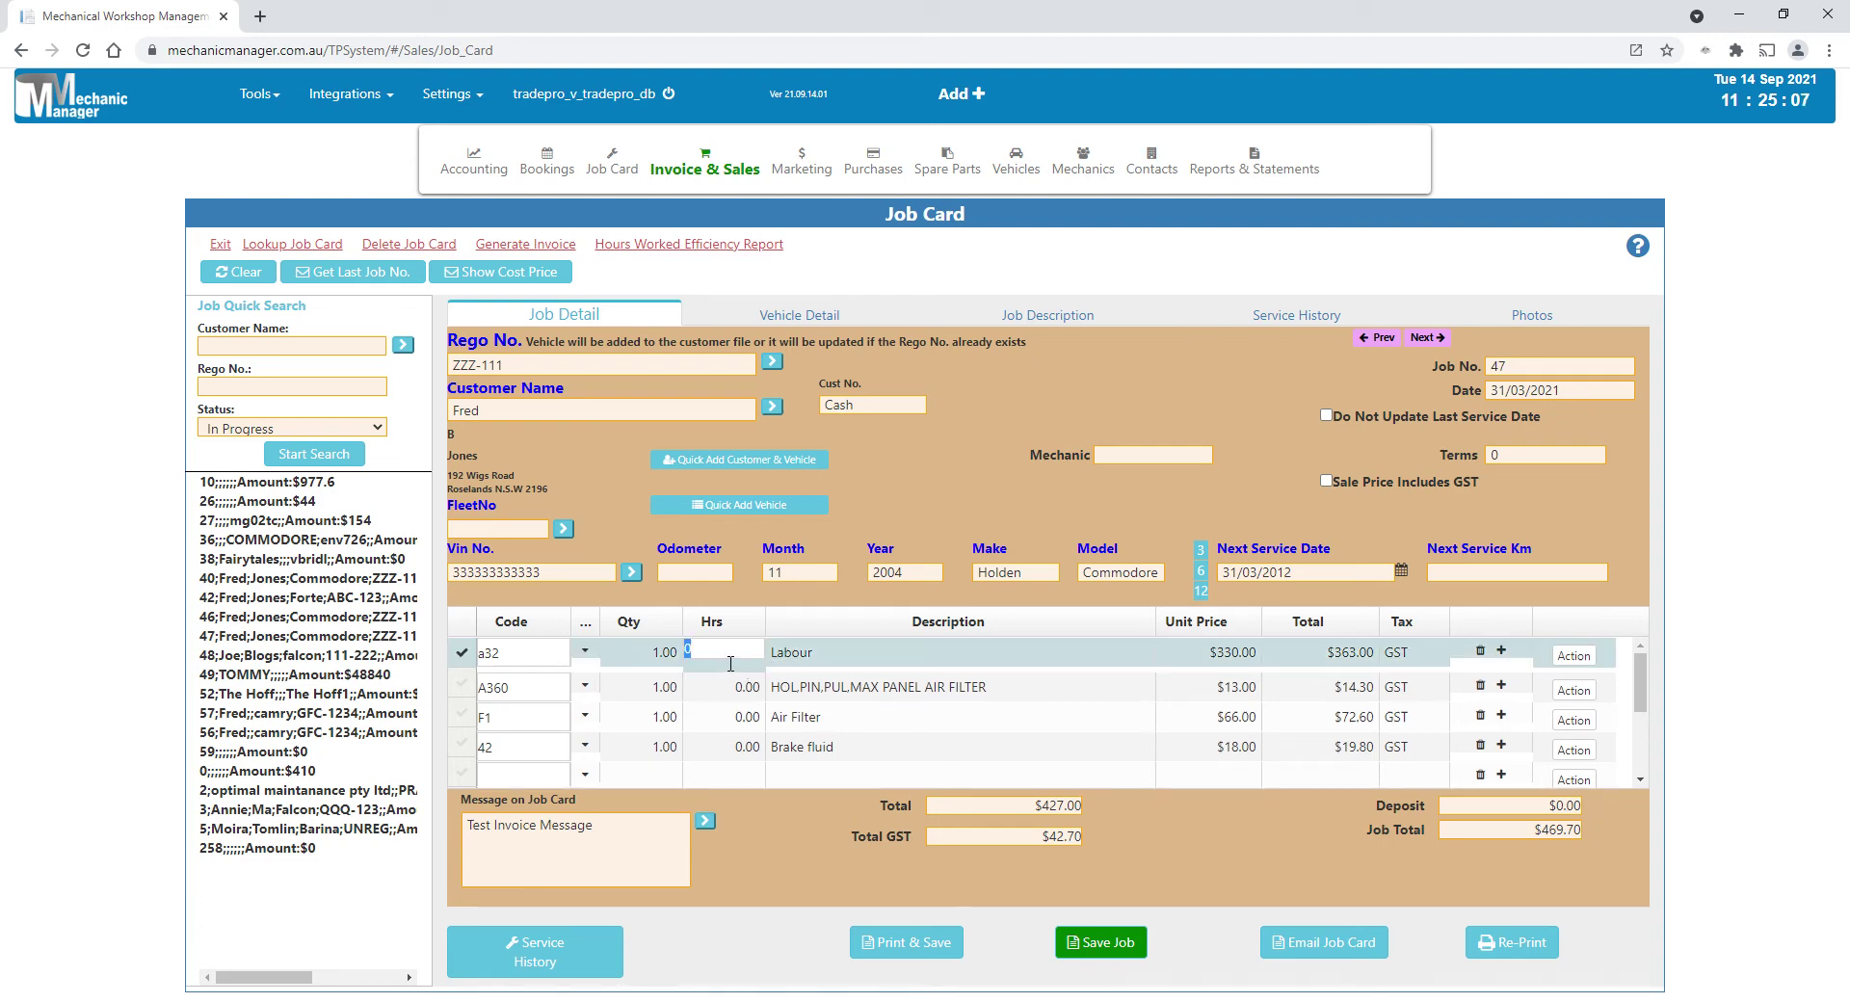
pyautogui.click(633, 655)
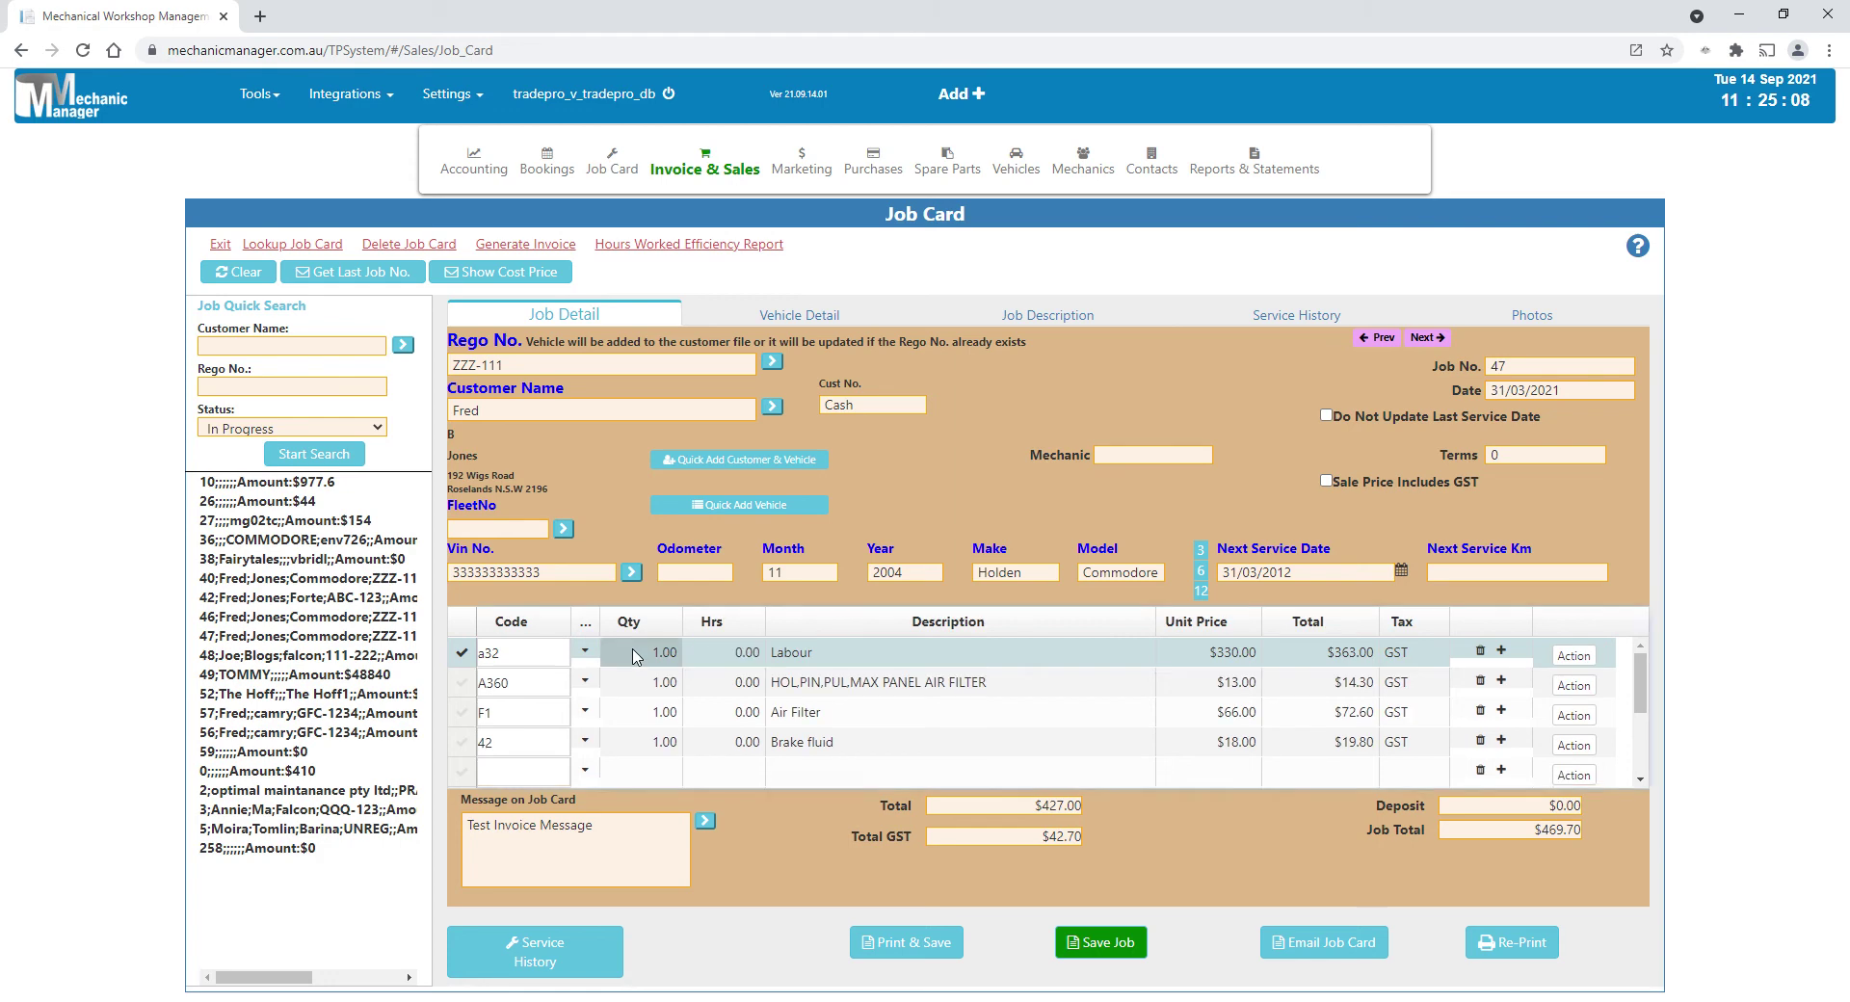
pyautogui.click(729, 662)
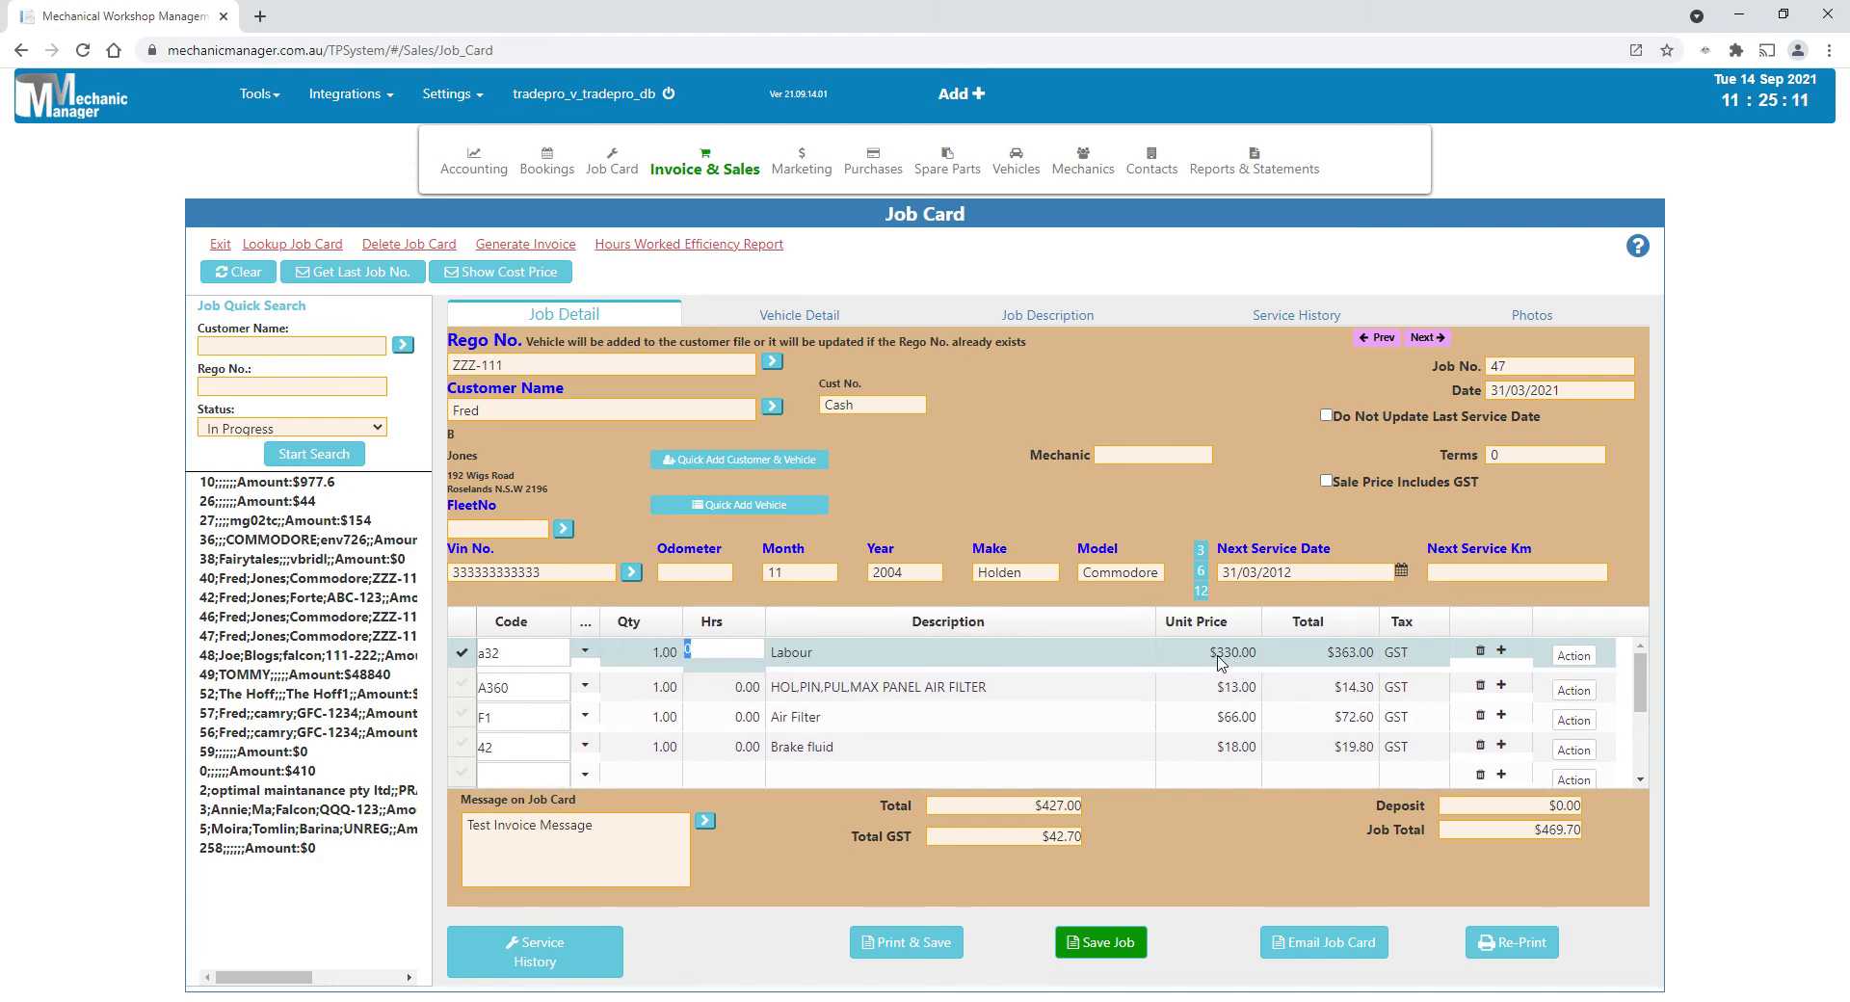
# Step: Try logging a mechanic with begin and end times in Mechanic Efficiency for the Labour line, and discard the entry
pyautogui.click(1588, 661)
pyautogui.click(1574, 656)
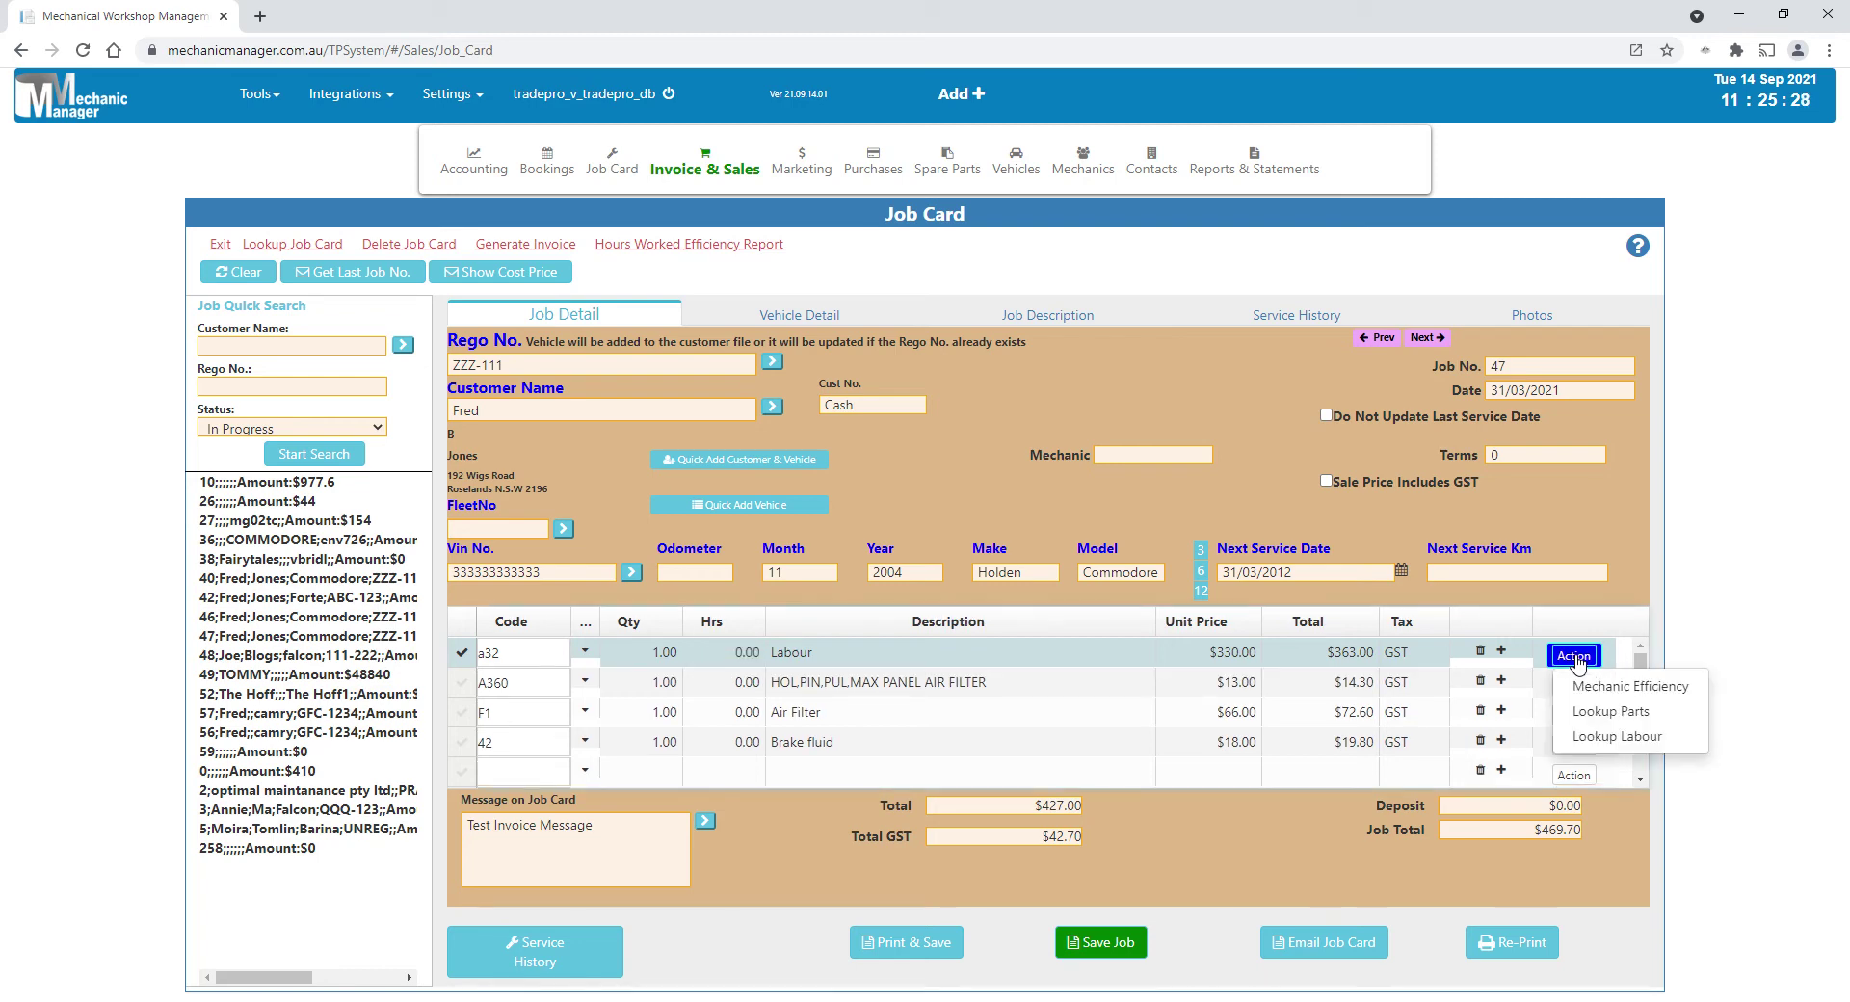
pyautogui.click(1628, 686)
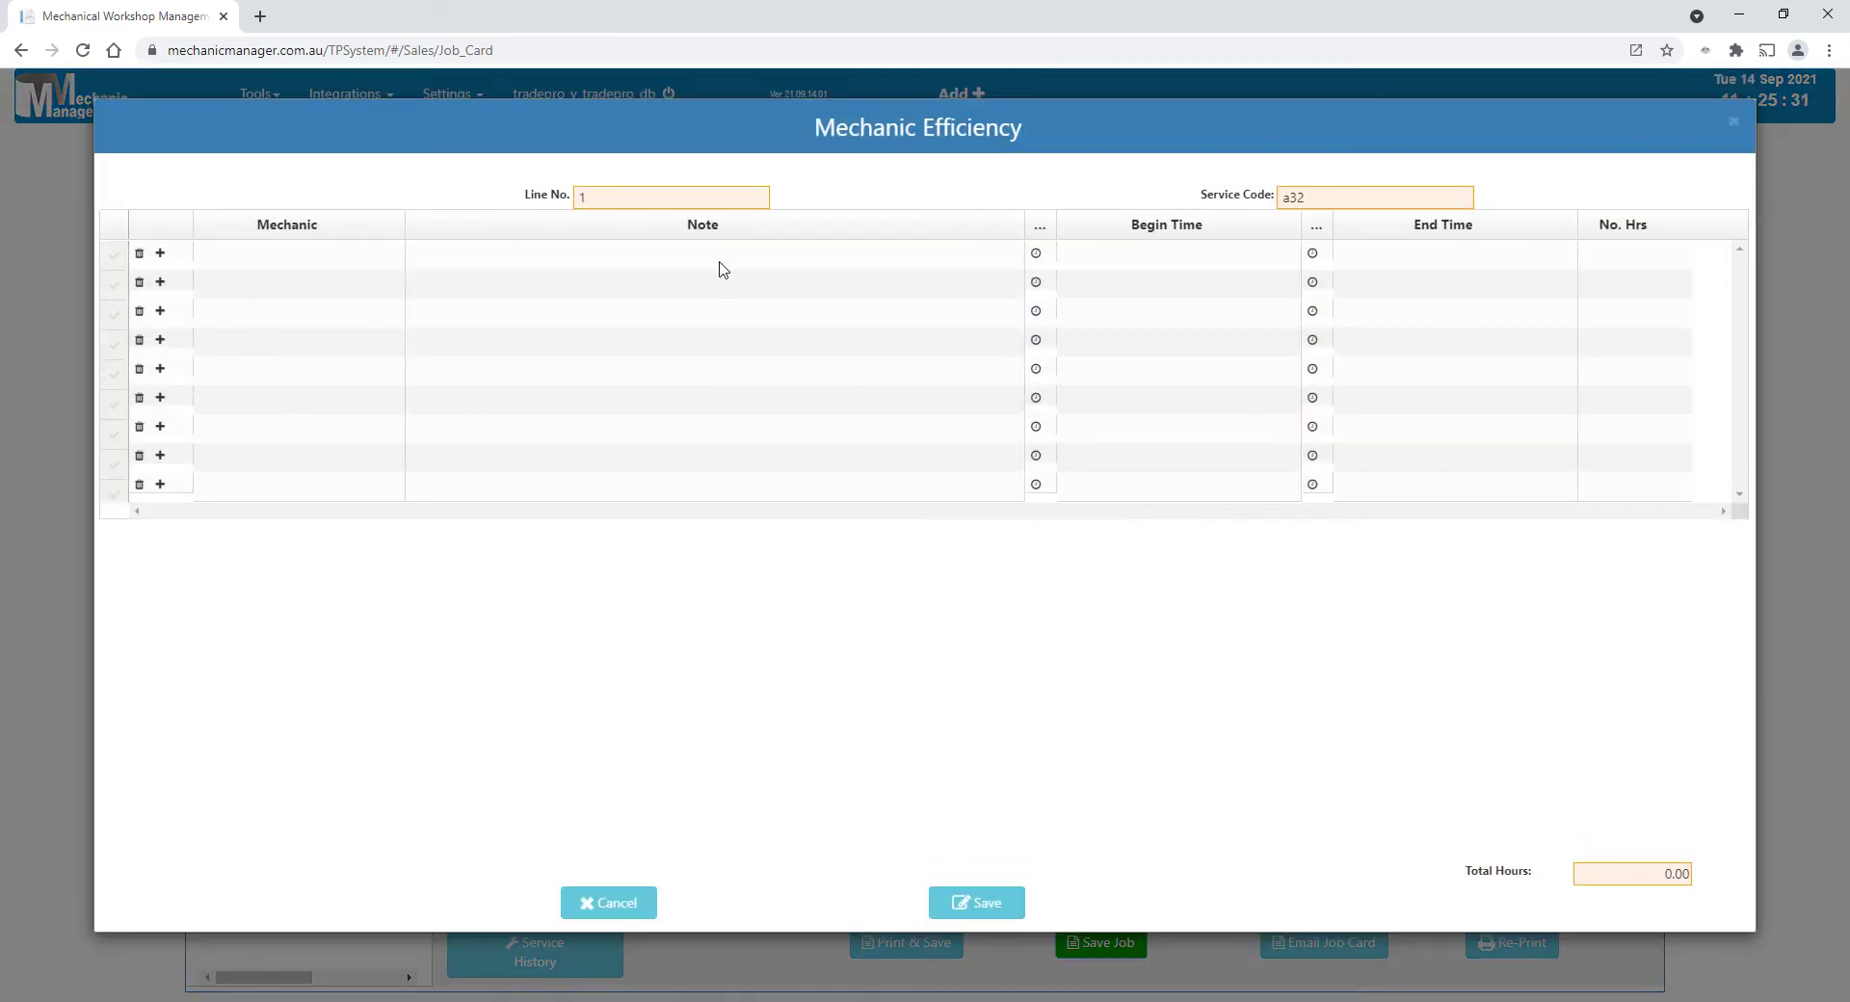
pyautogui.click(349, 258)
pyautogui.click(392, 253)
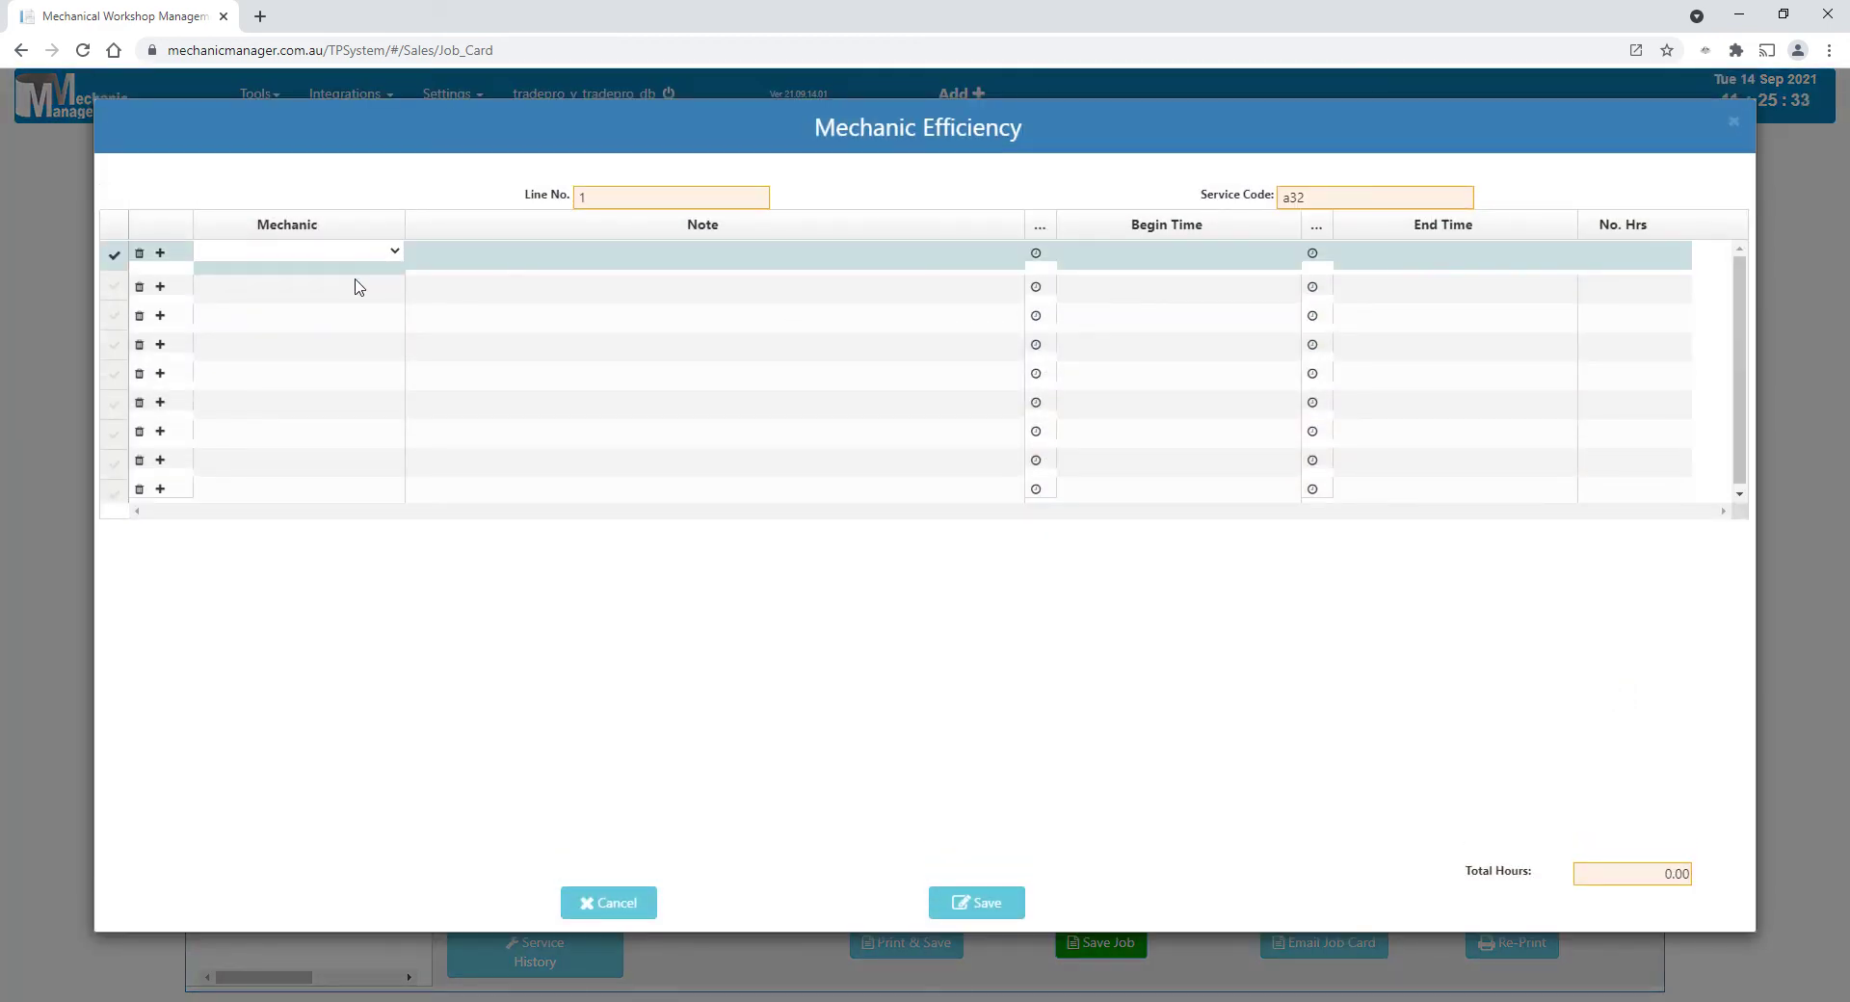
pyautogui.click(330, 291)
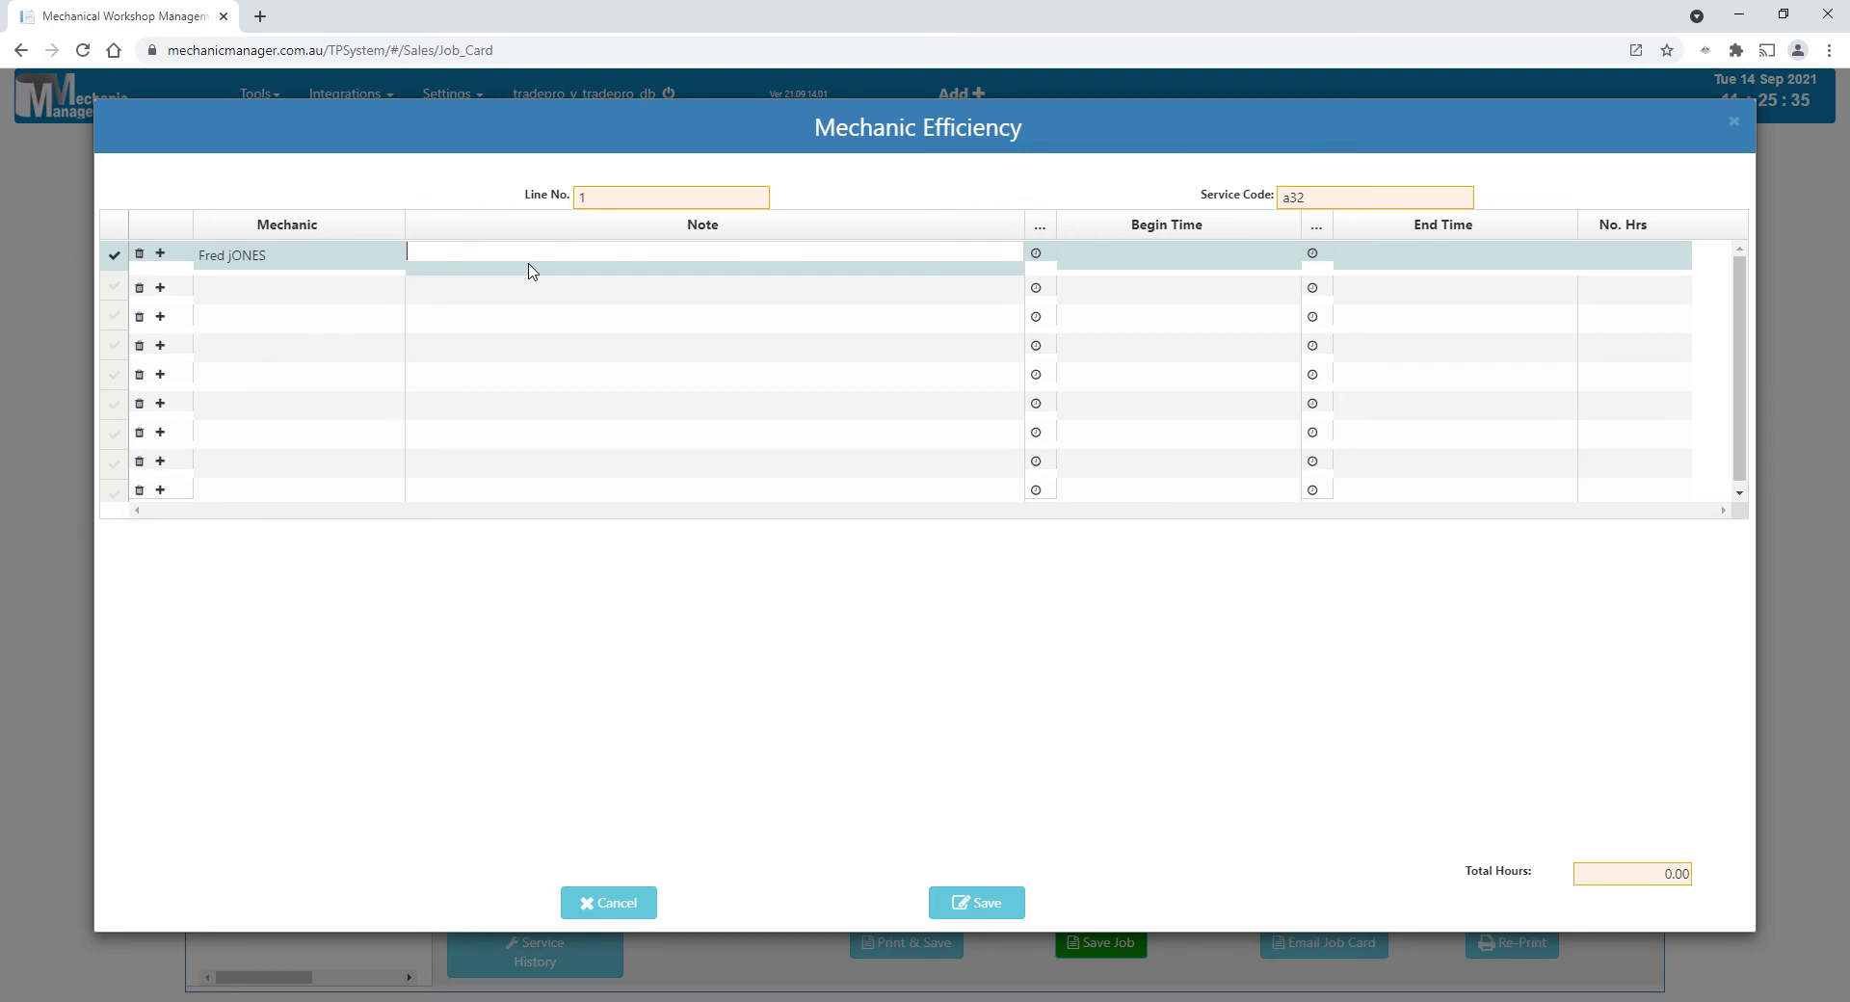
pyautogui.click(1312, 254)
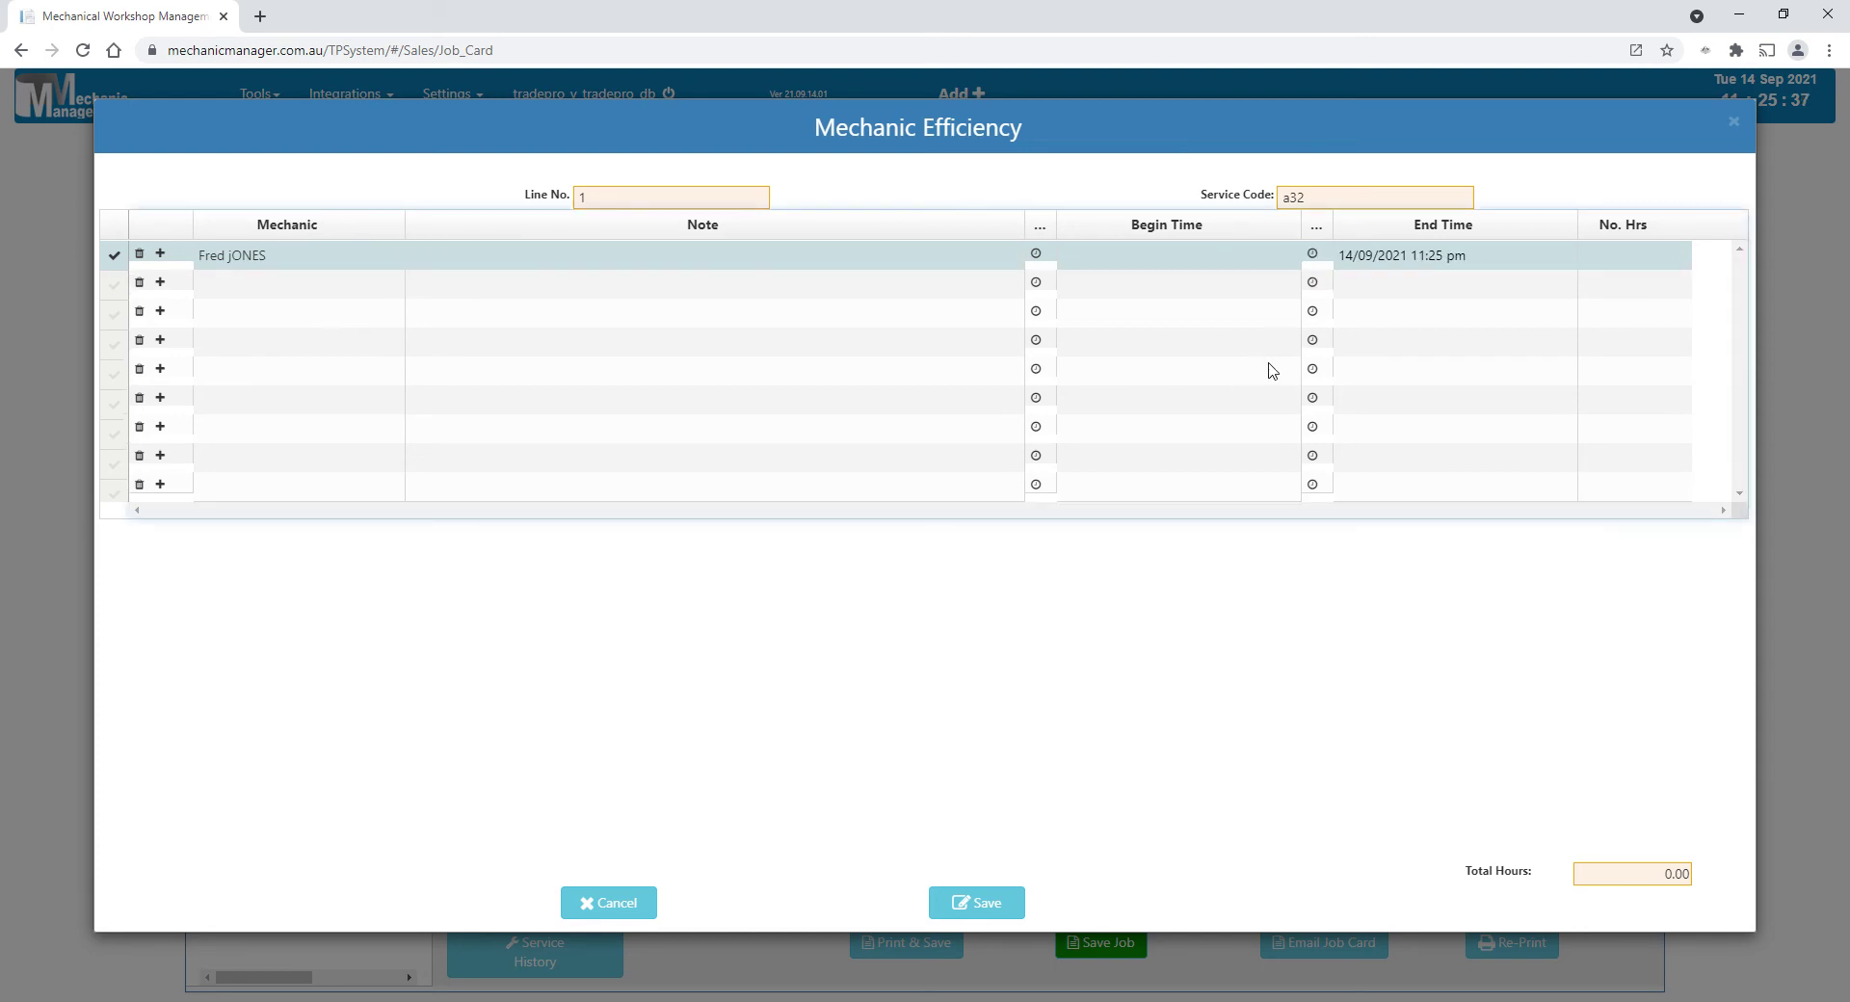
pyautogui.click(1035, 253)
pyautogui.click(609, 912)
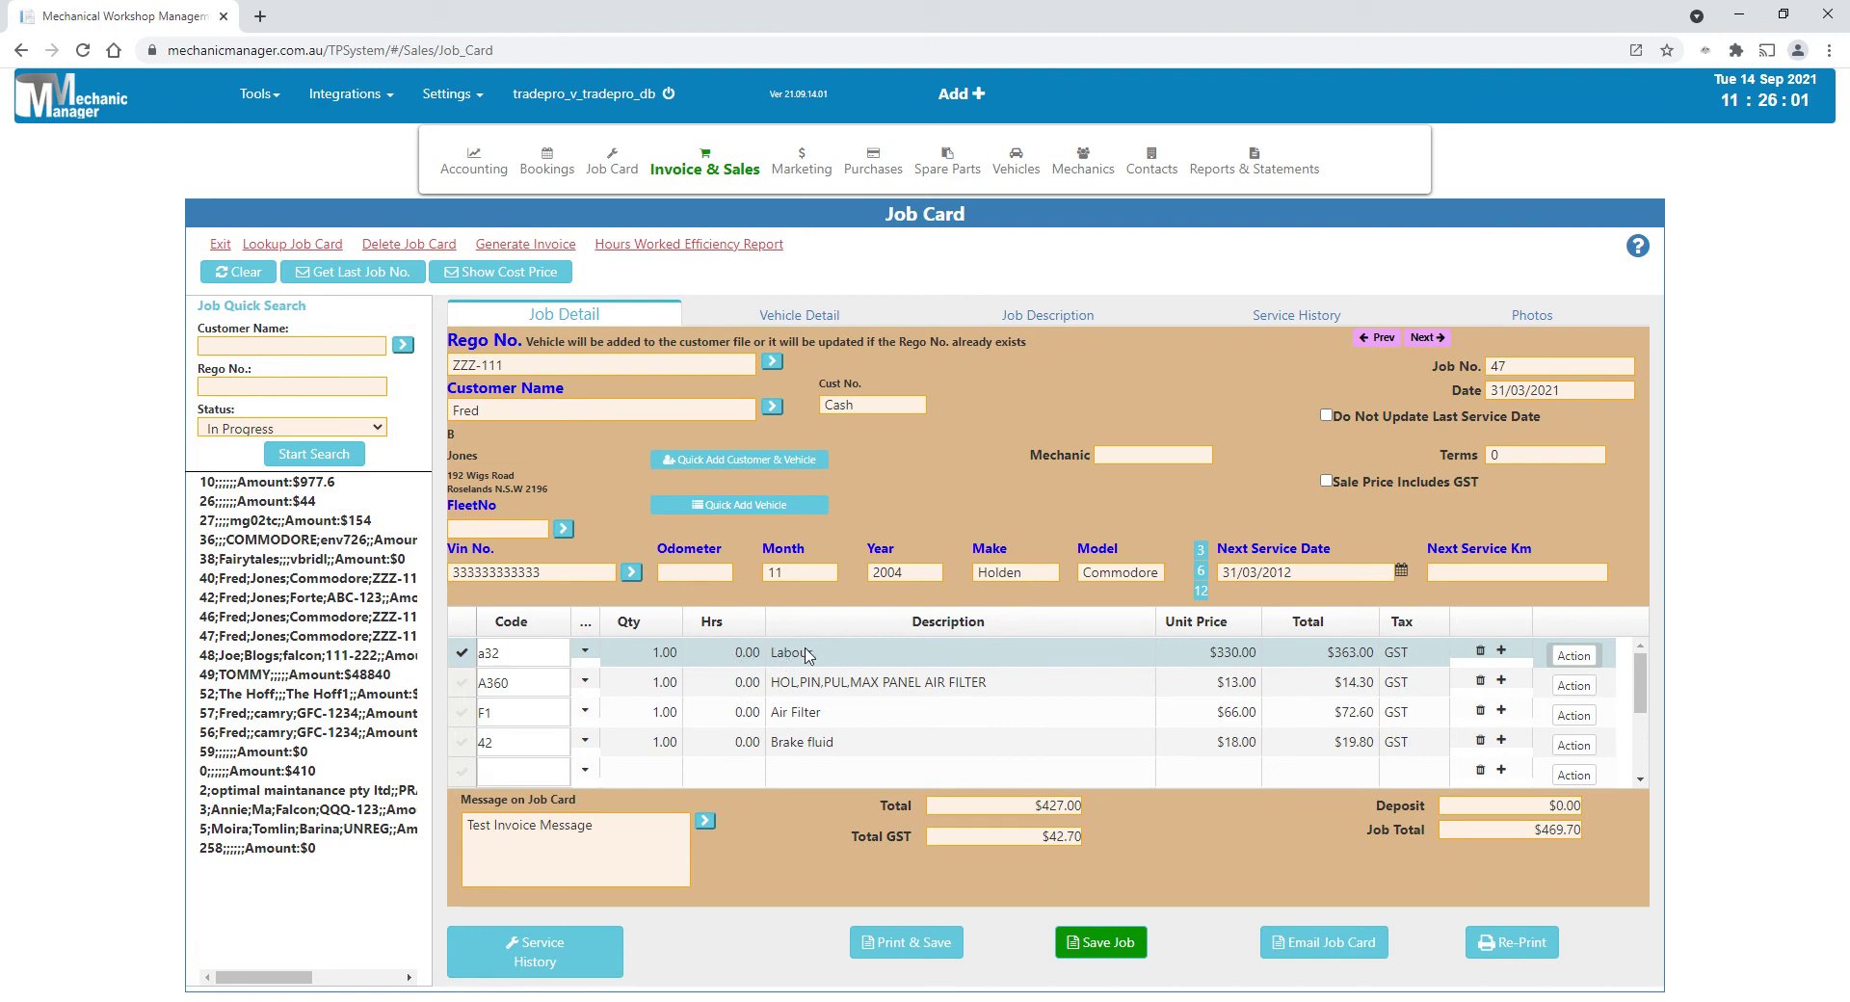
# Step: Set the hours of the job card's Labour line to 1
pyautogui.click(729, 665)
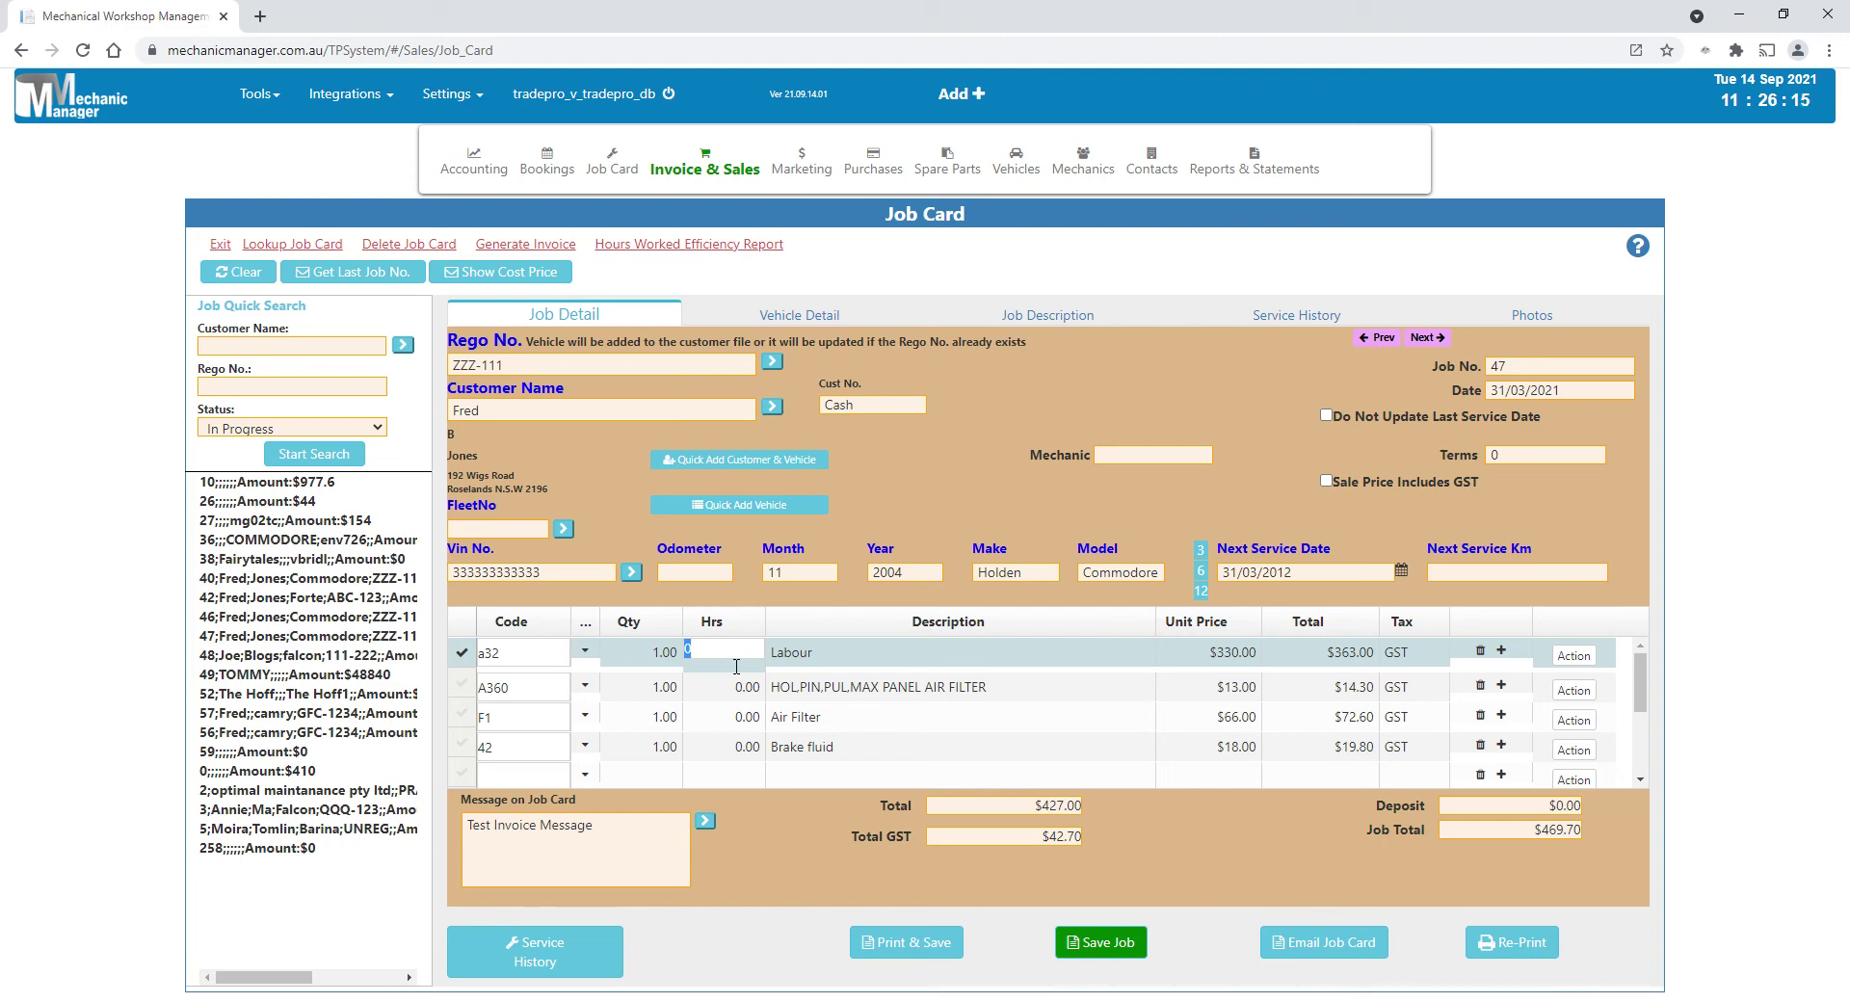
pyautogui.write('1')
pyautogui.click(1561, 657)
pyautogui.click(754, 667)
pyautogui.click(860, 665)
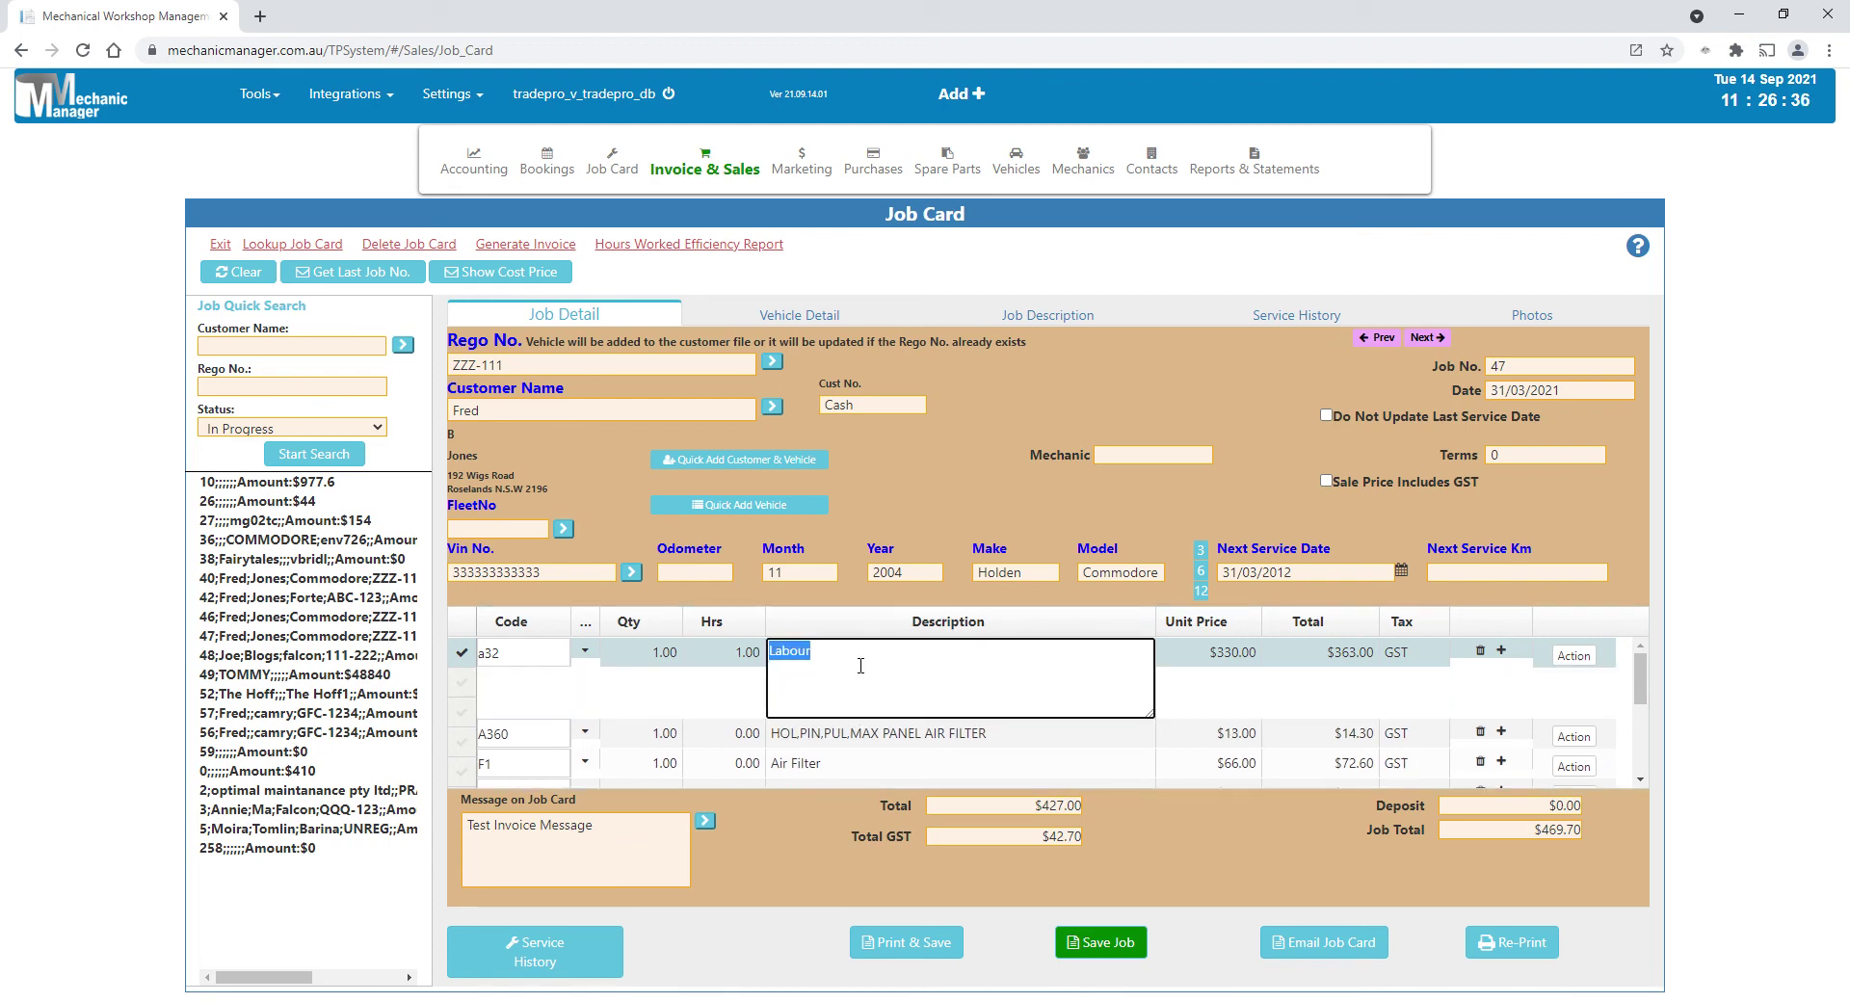
pyautogui.click(747, 664)
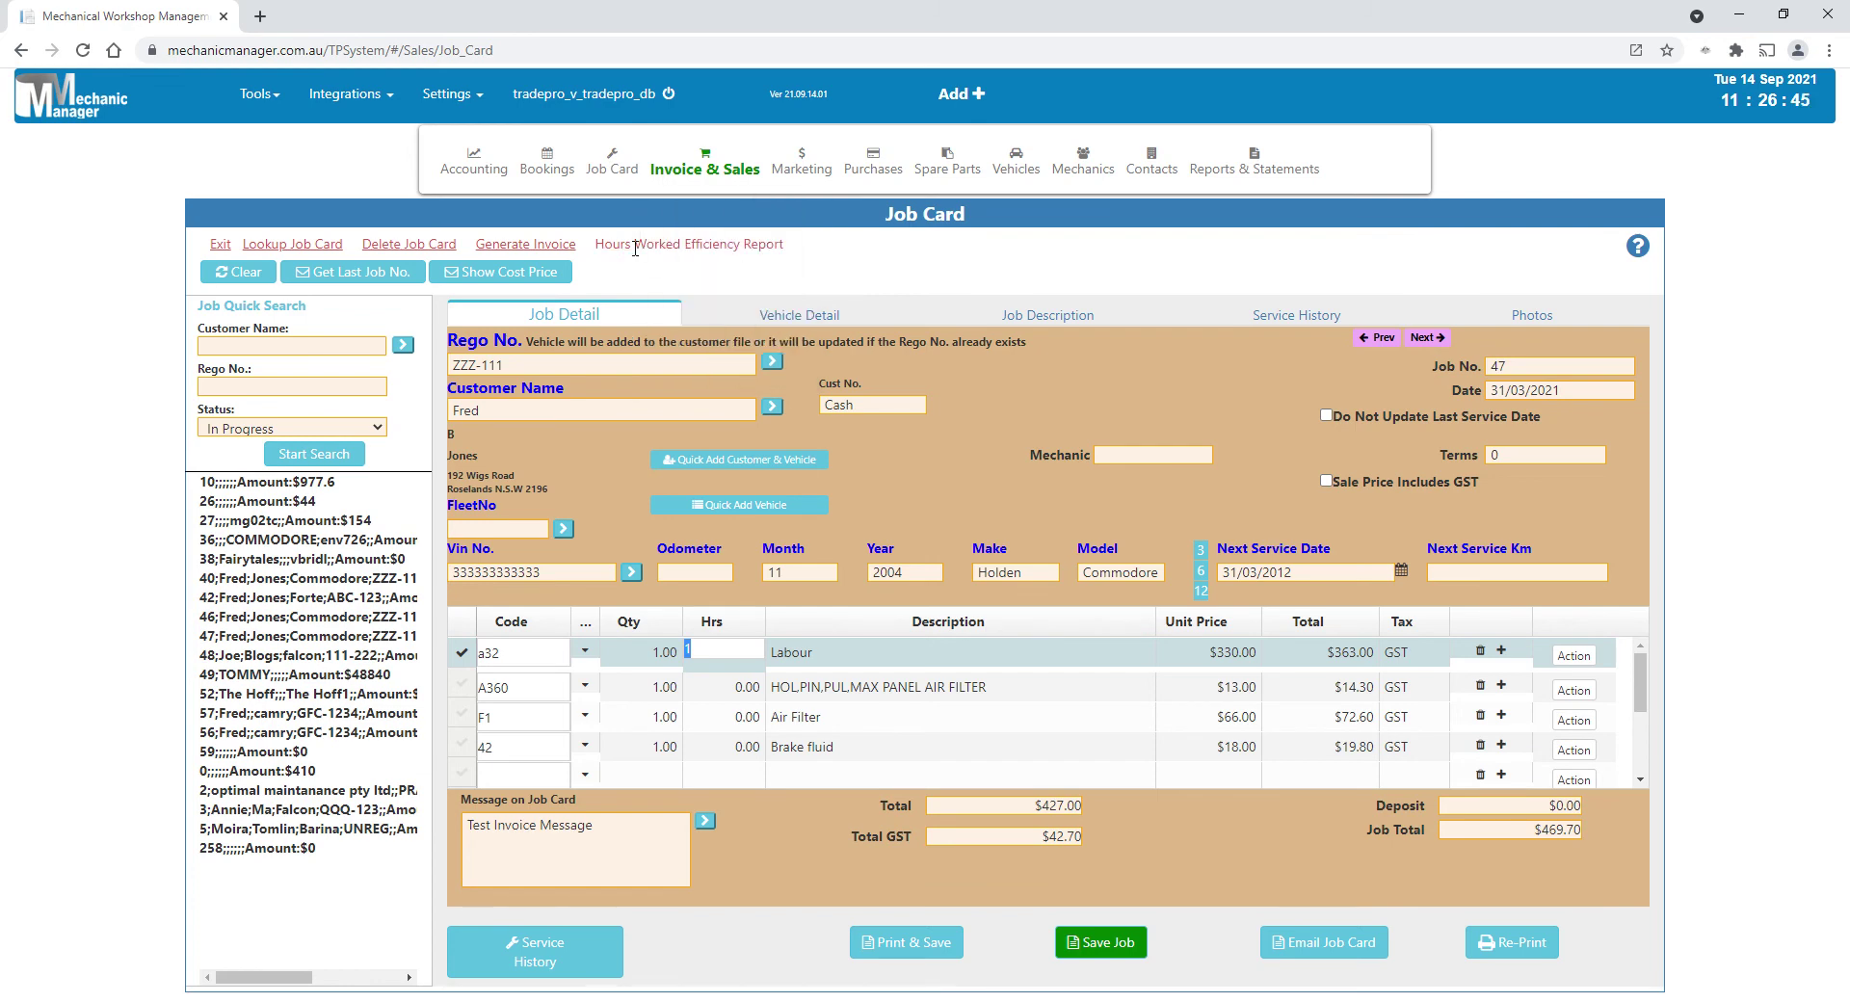
# Step: Run the Hours Worked Efficiency Report for all dates, leaving the start and end dates blank
pyautogui.click(735, 245)
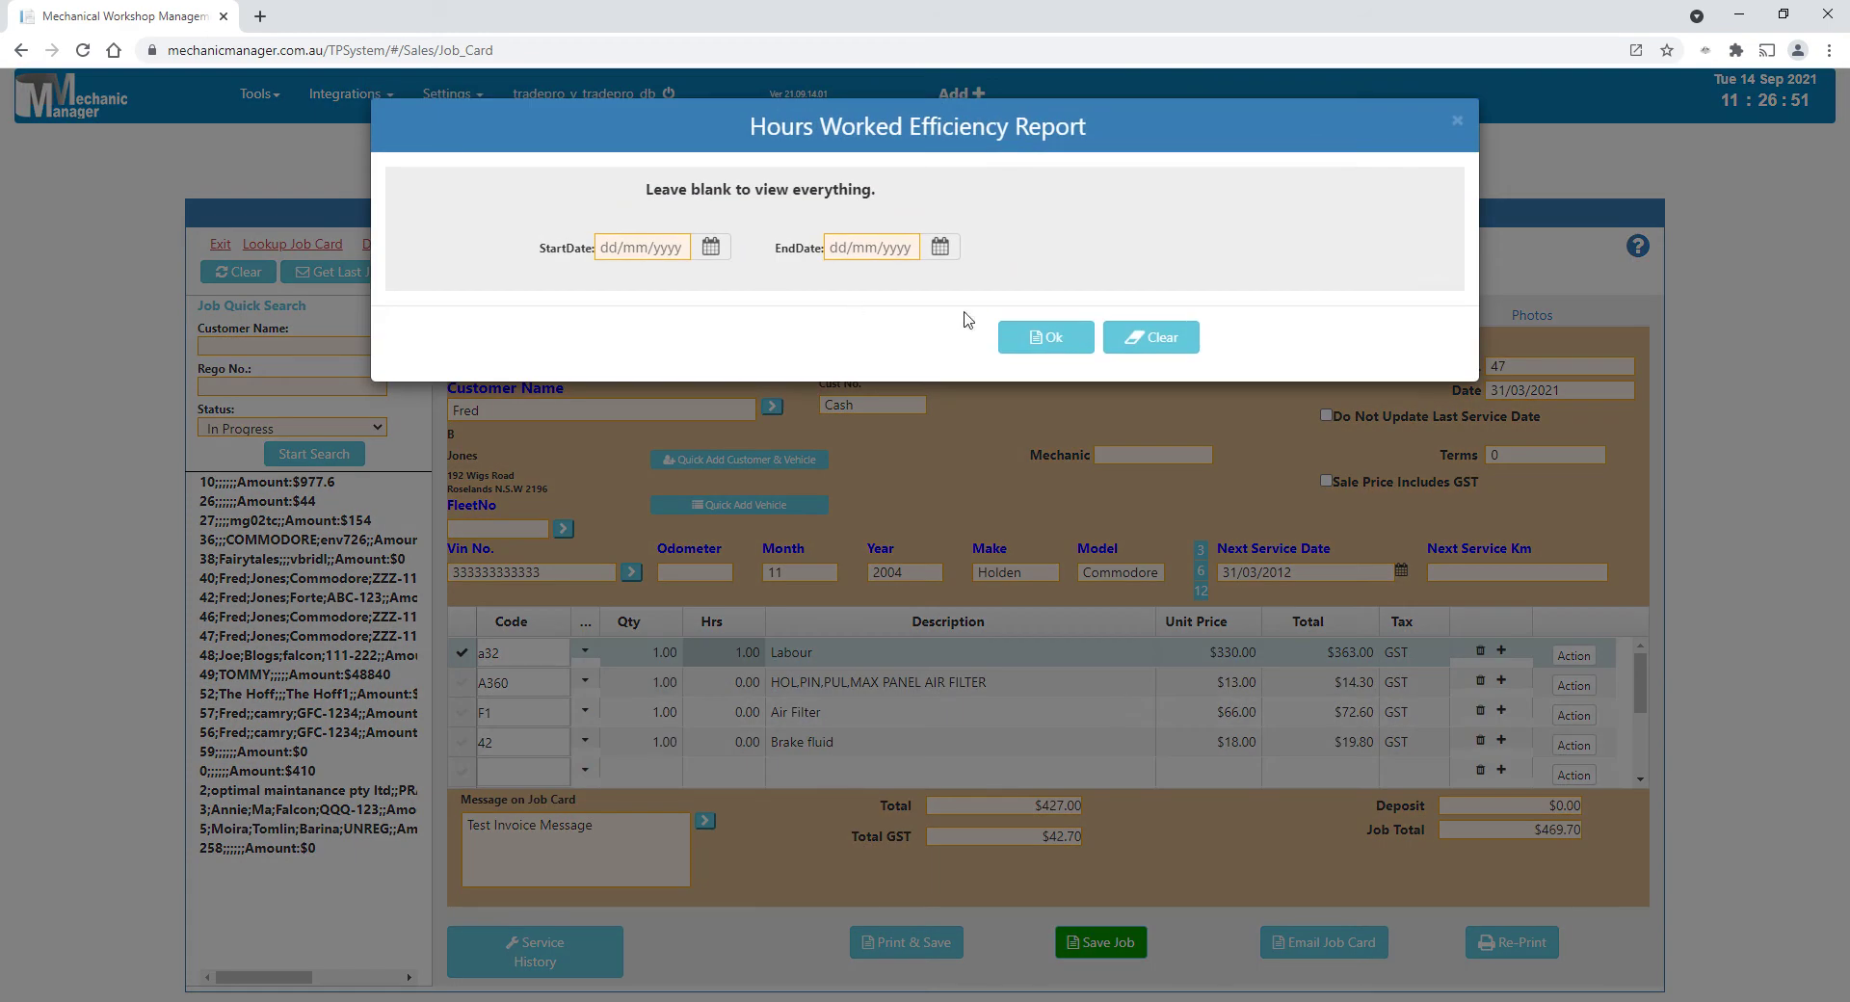
pyautogui.click(1050, 338)
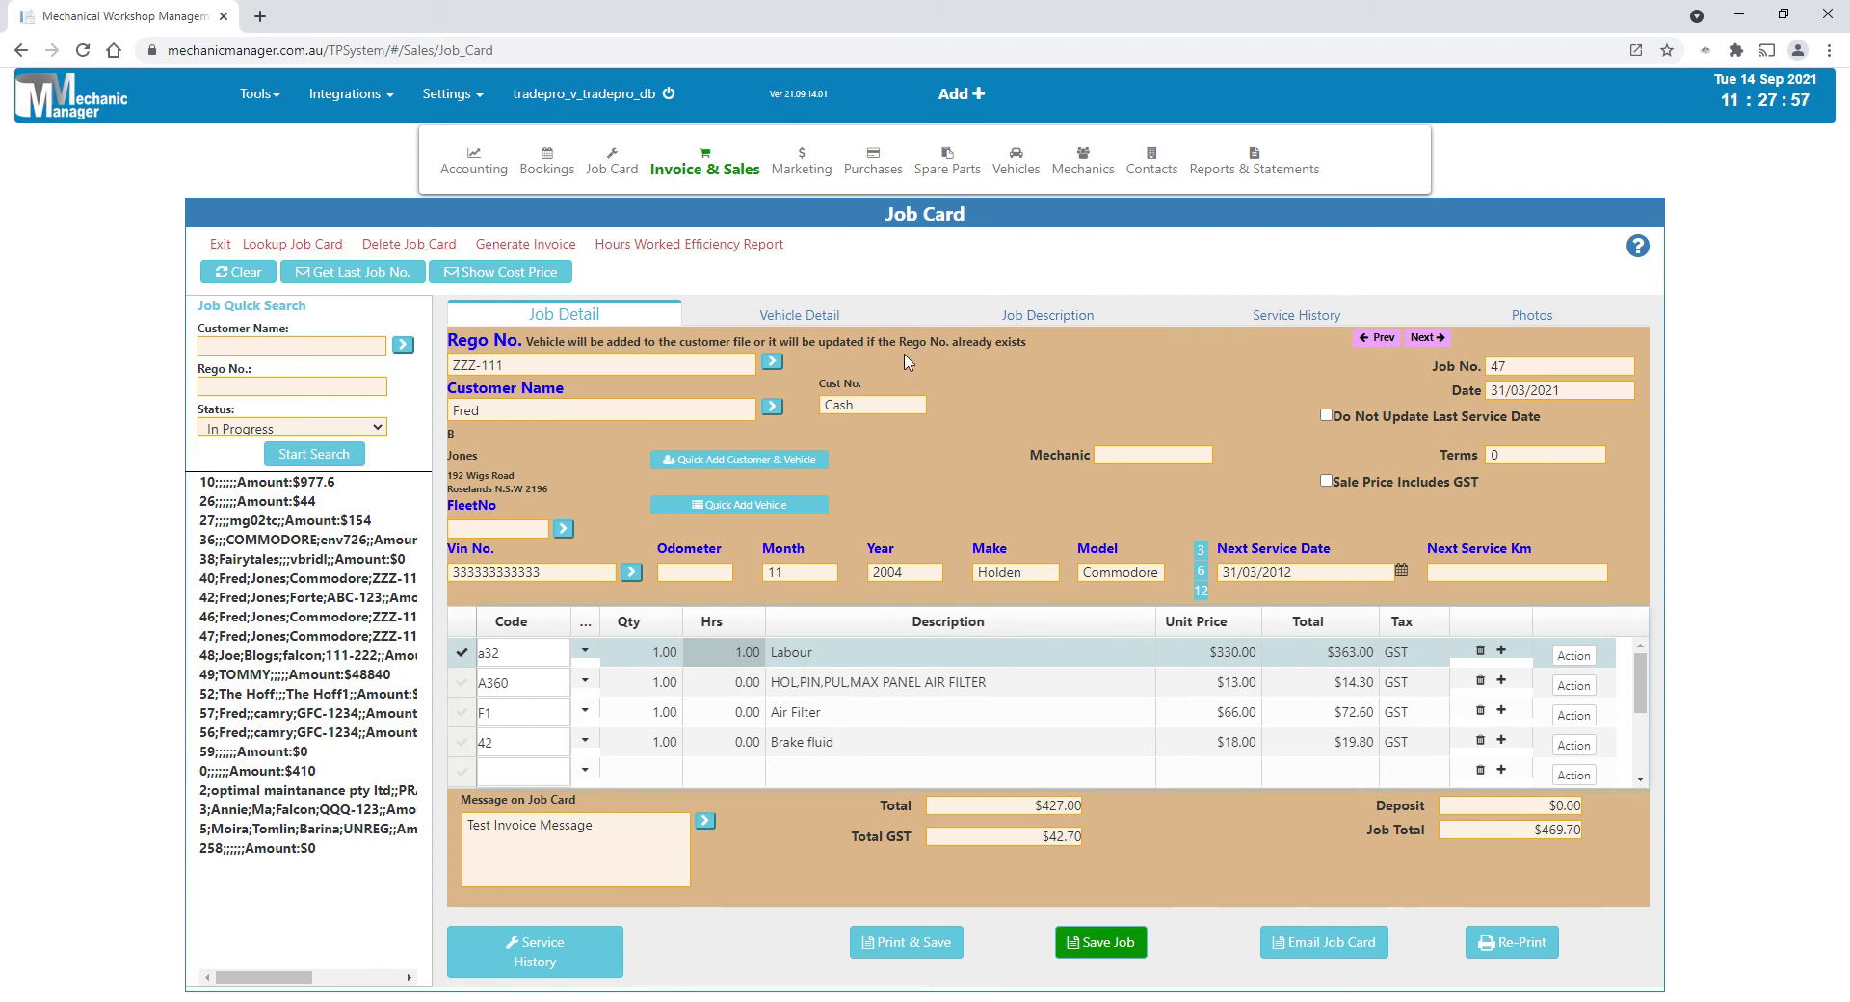
# Step: Browse the overall Service History and open invoice 126 from it, leaving the job card without saving
pyautogui.click(689, 170)
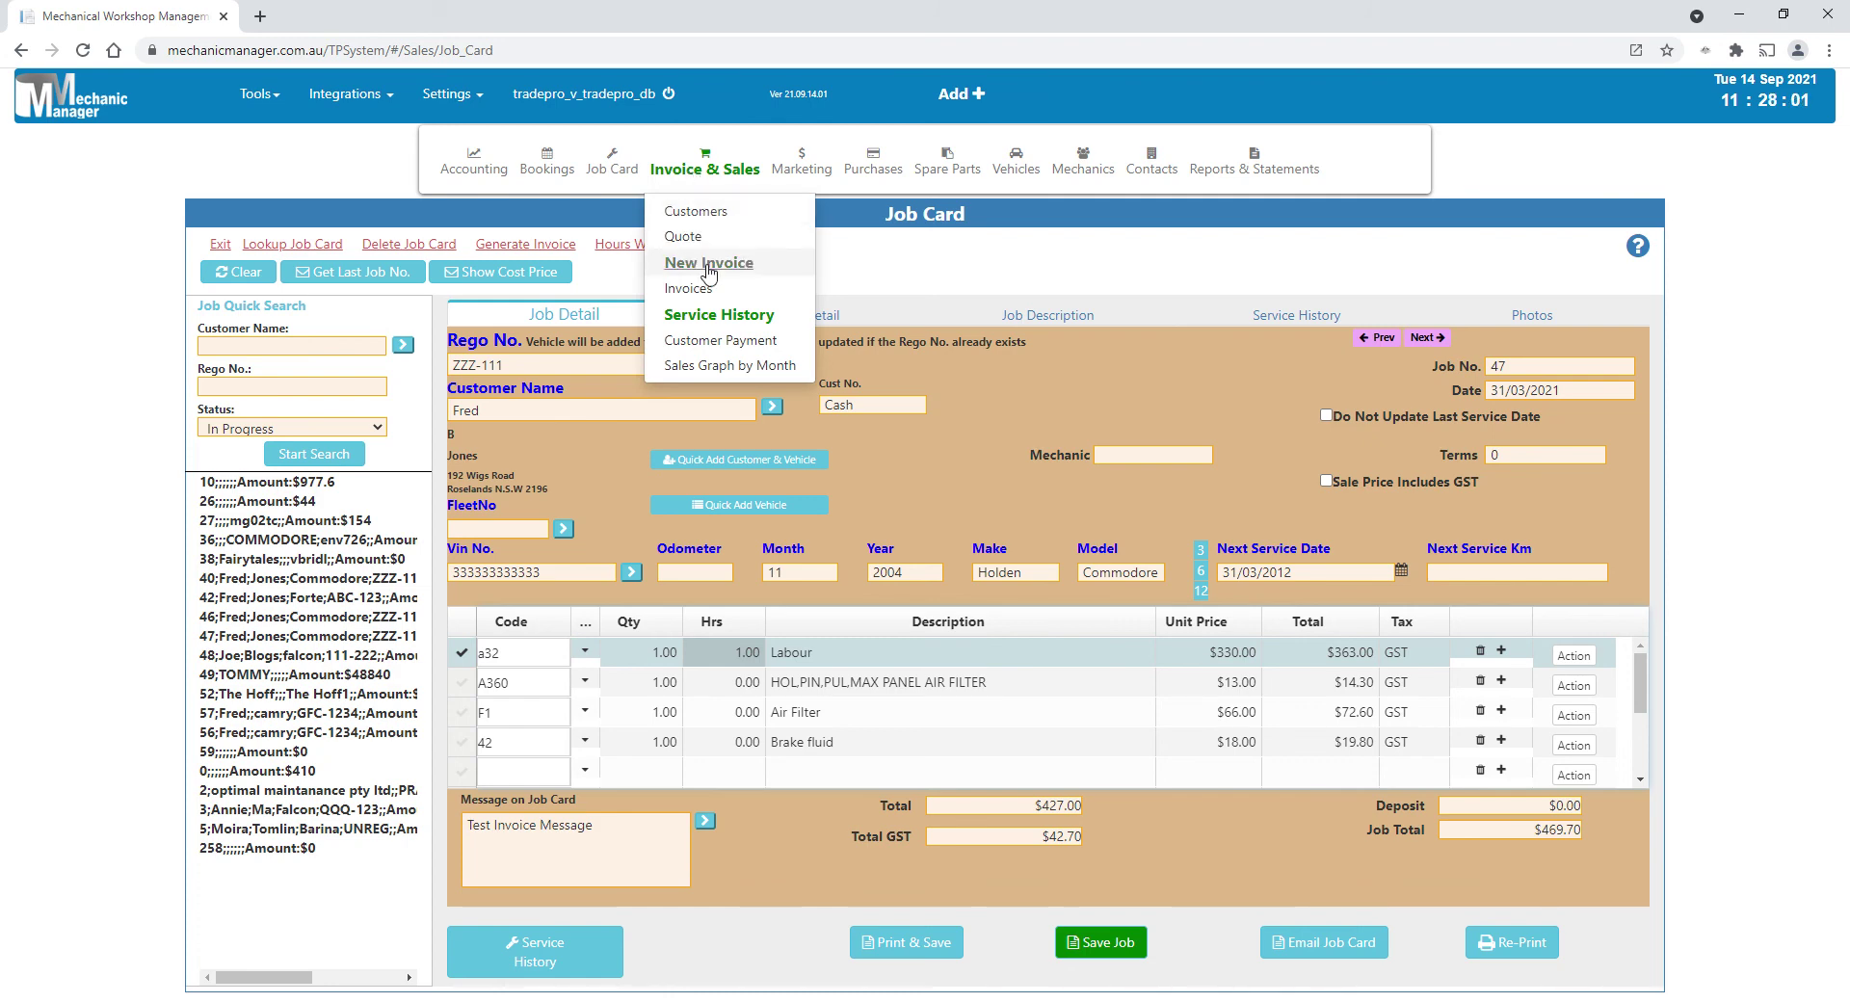
pyautogui.click(739, 318)
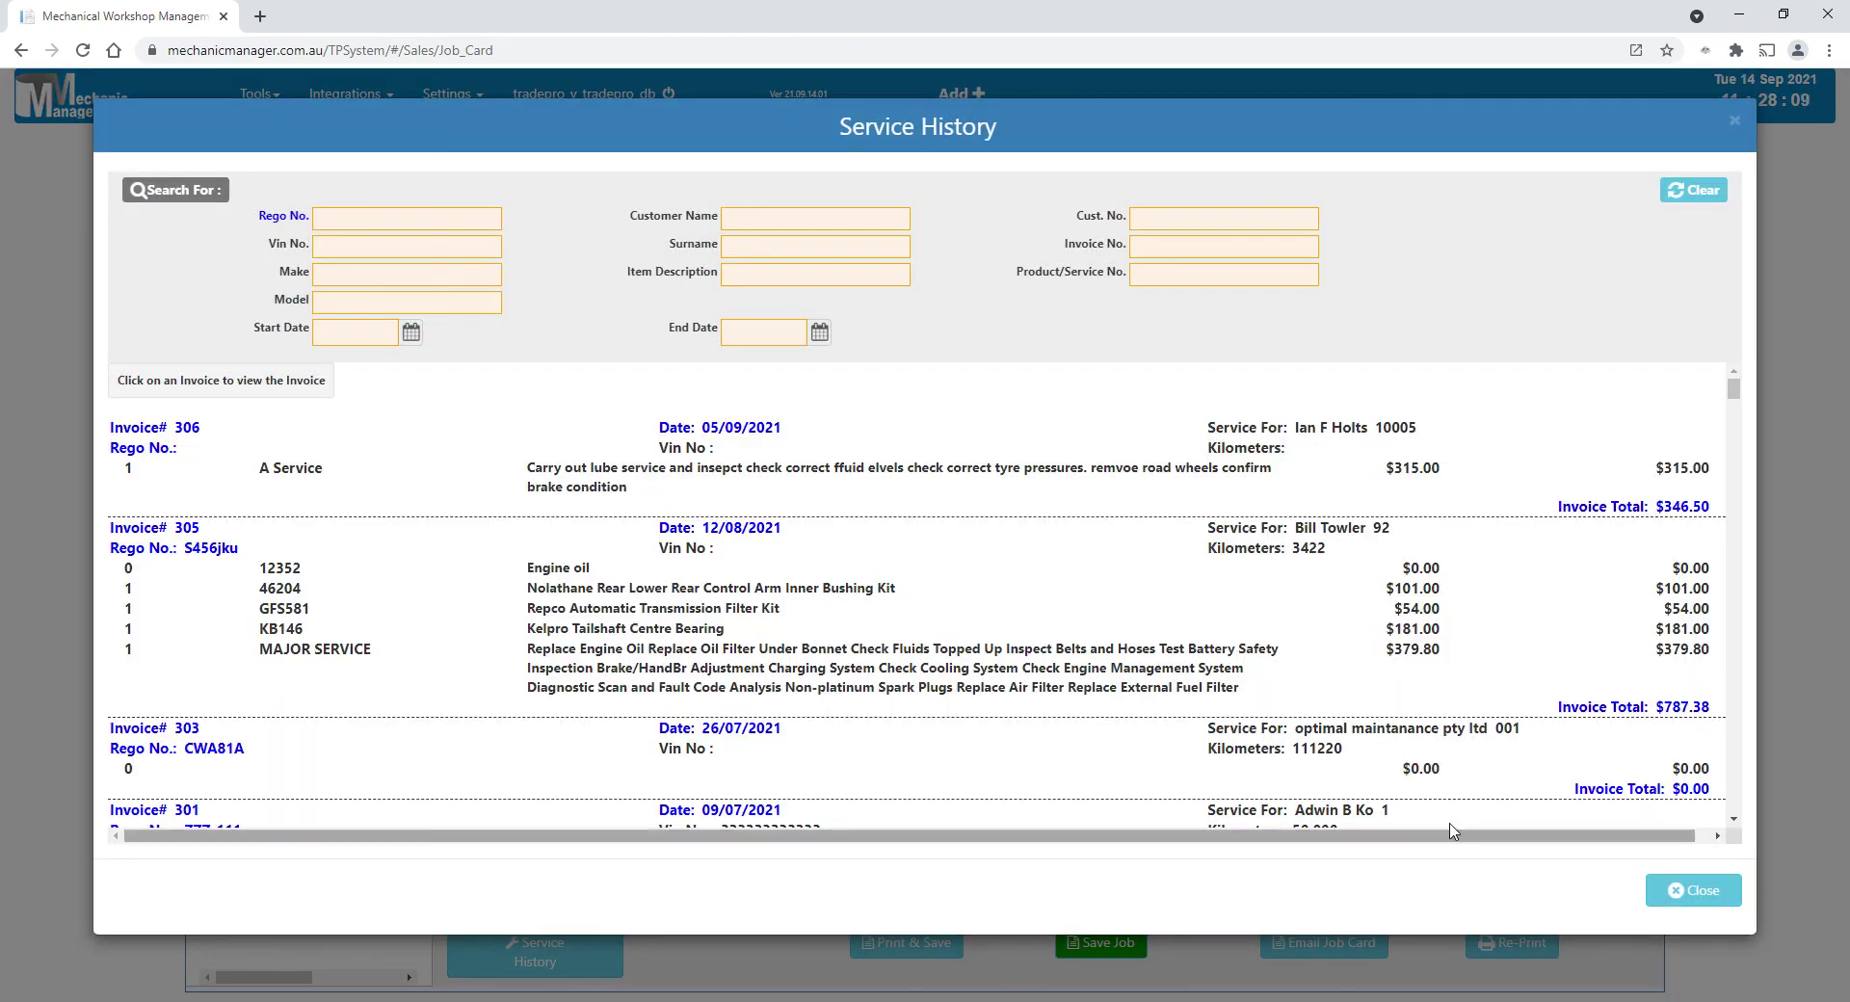
pyautogui.click(1733, 825)
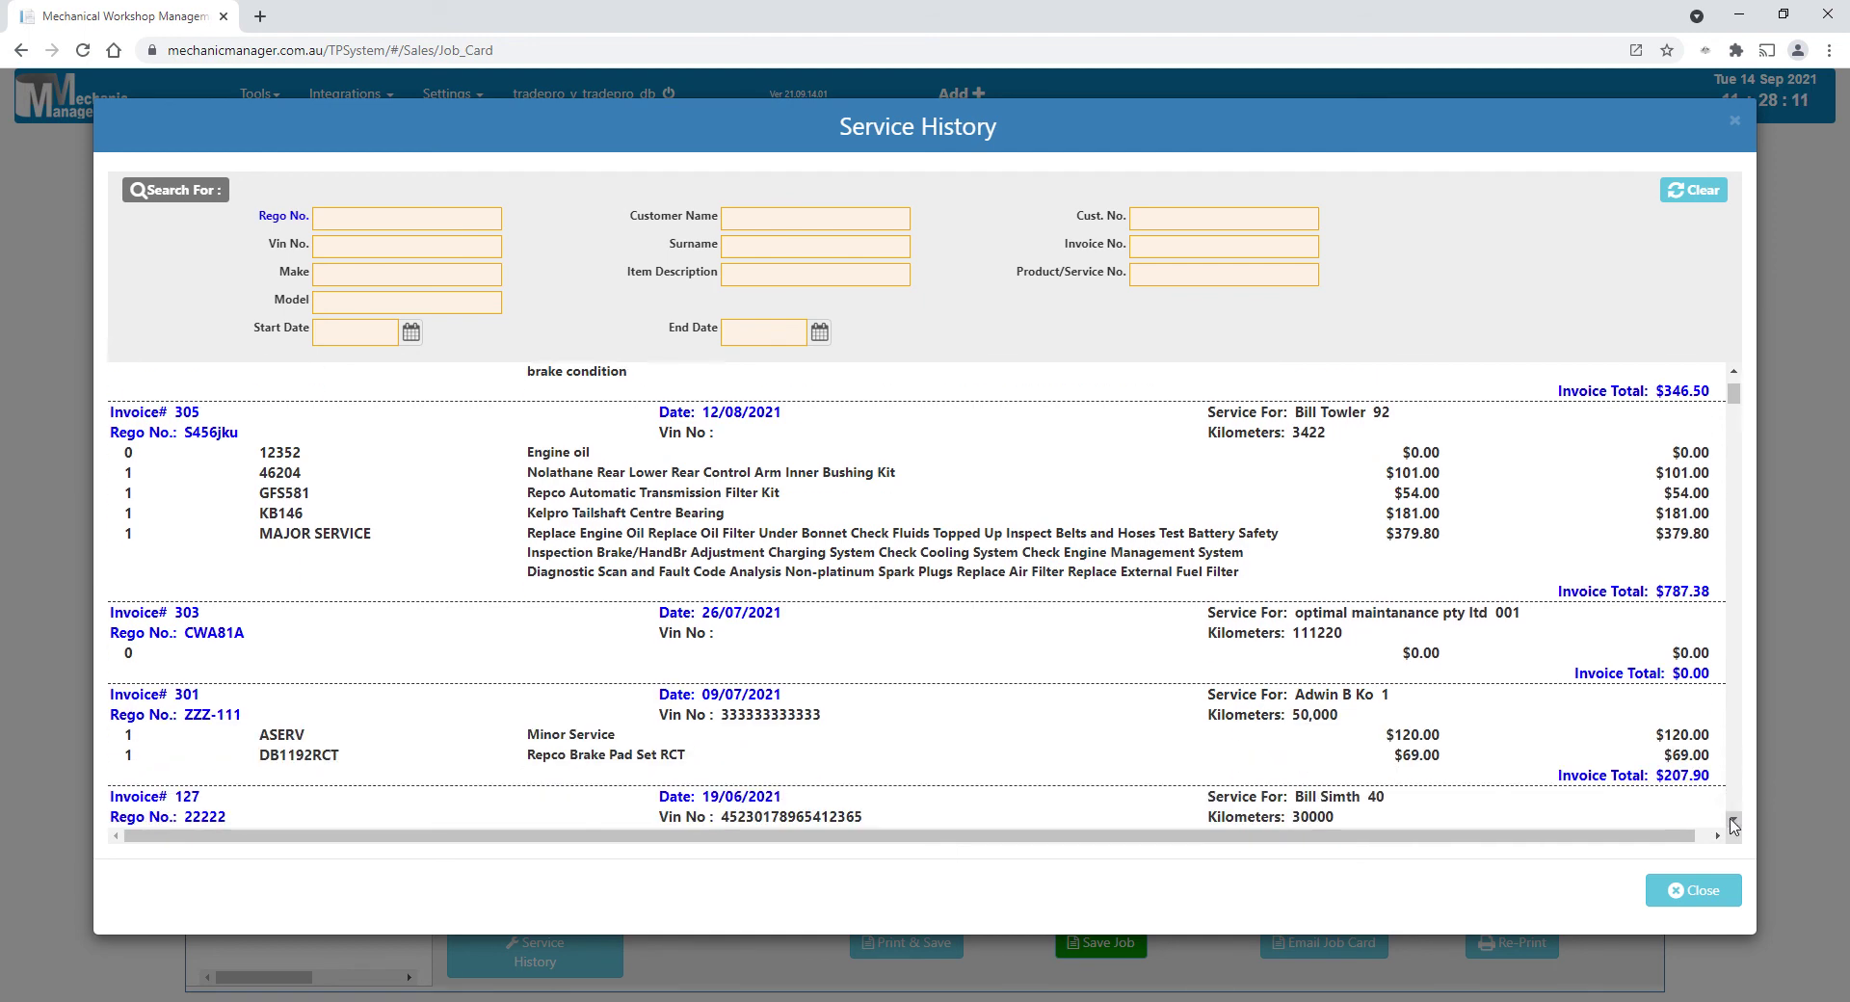
pyautogui.click(1733, 826)
pyautogui.click(1733, 825)
pyautogui.click(1733, 826)
pyautogui.click(1733, 825)
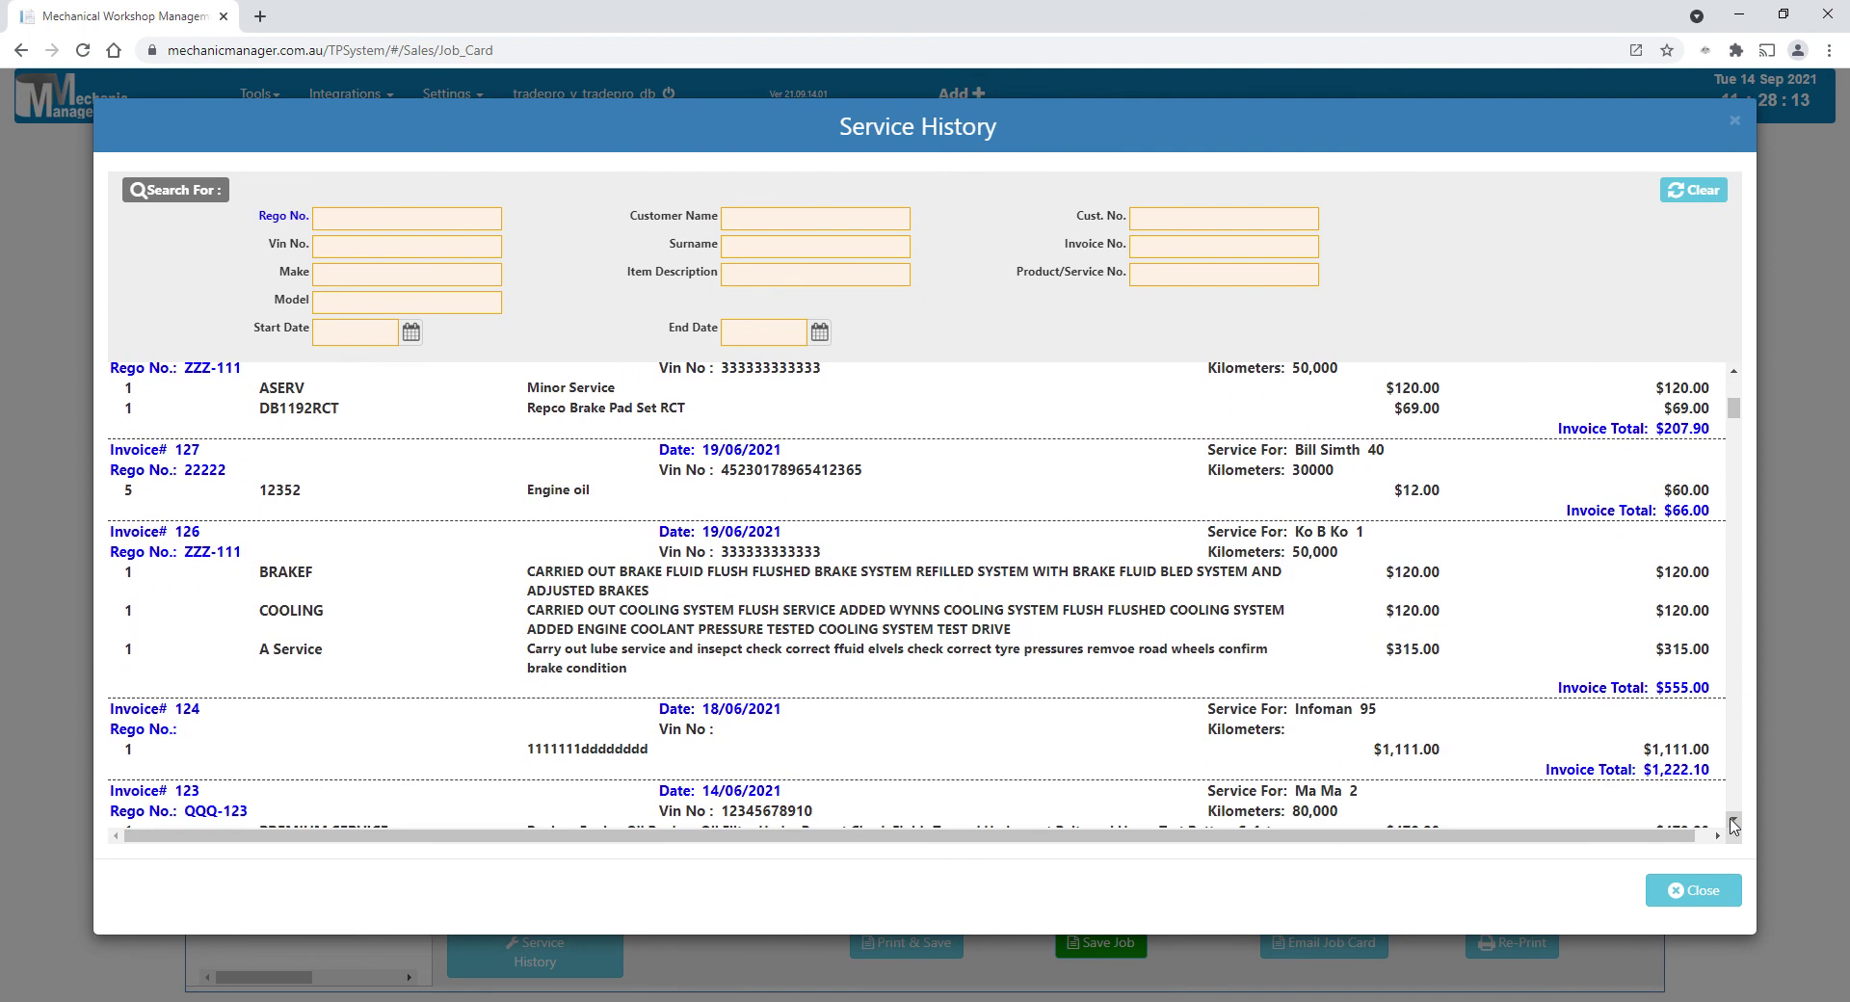
pyautogui.press('Escape')
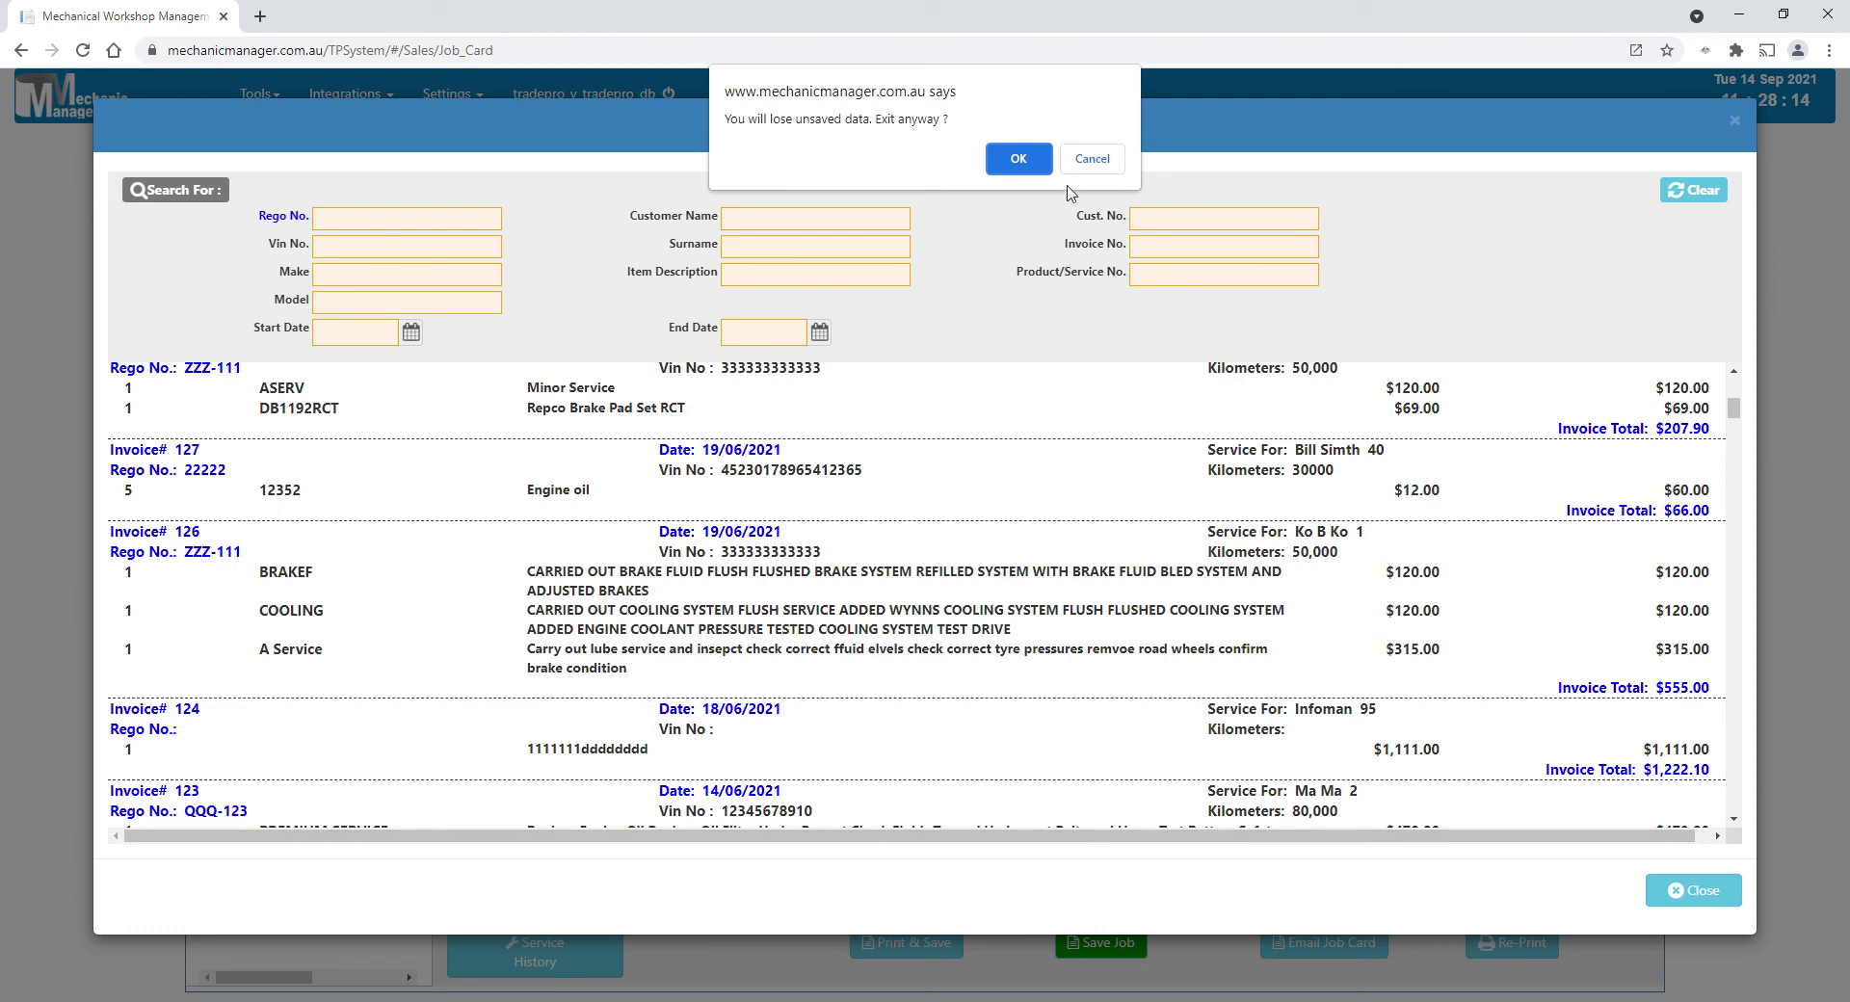
pyautogui.click(1017, 159)
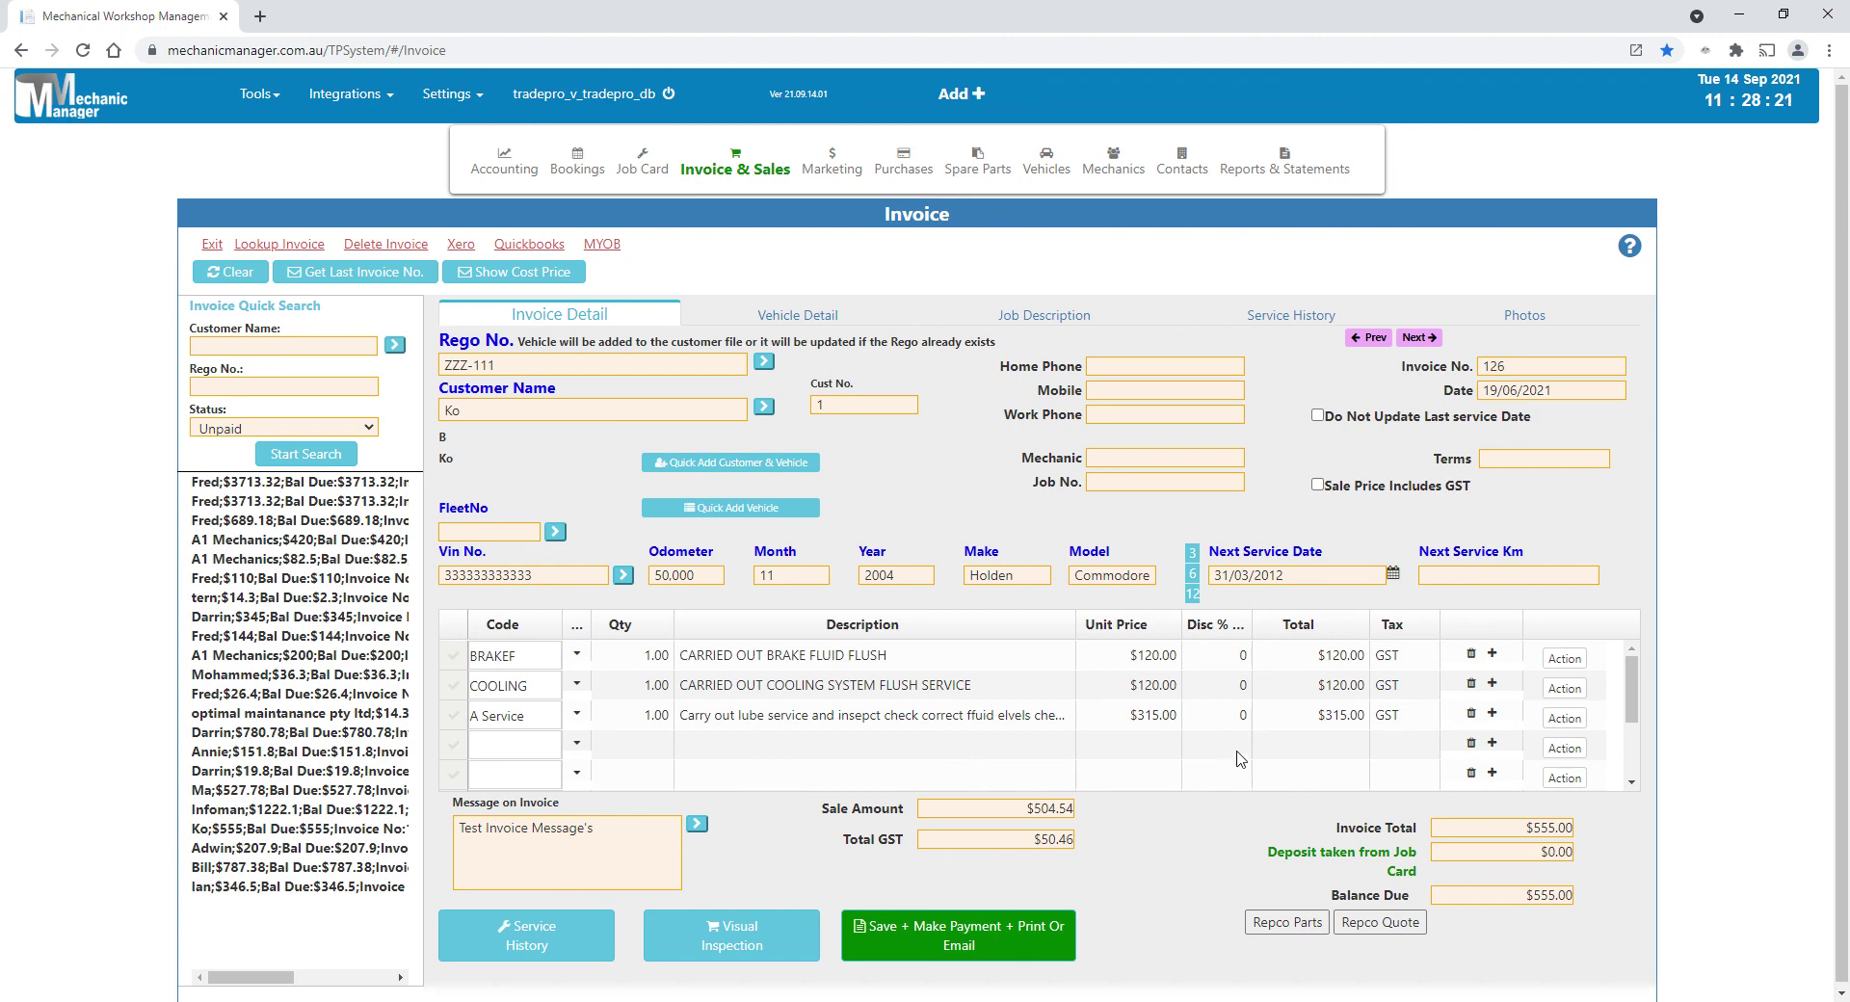
# Step: Open the Sales Graph by Month and check the July, August and September bars for financial year 2022
pyautogui.moveTo(744, 166)
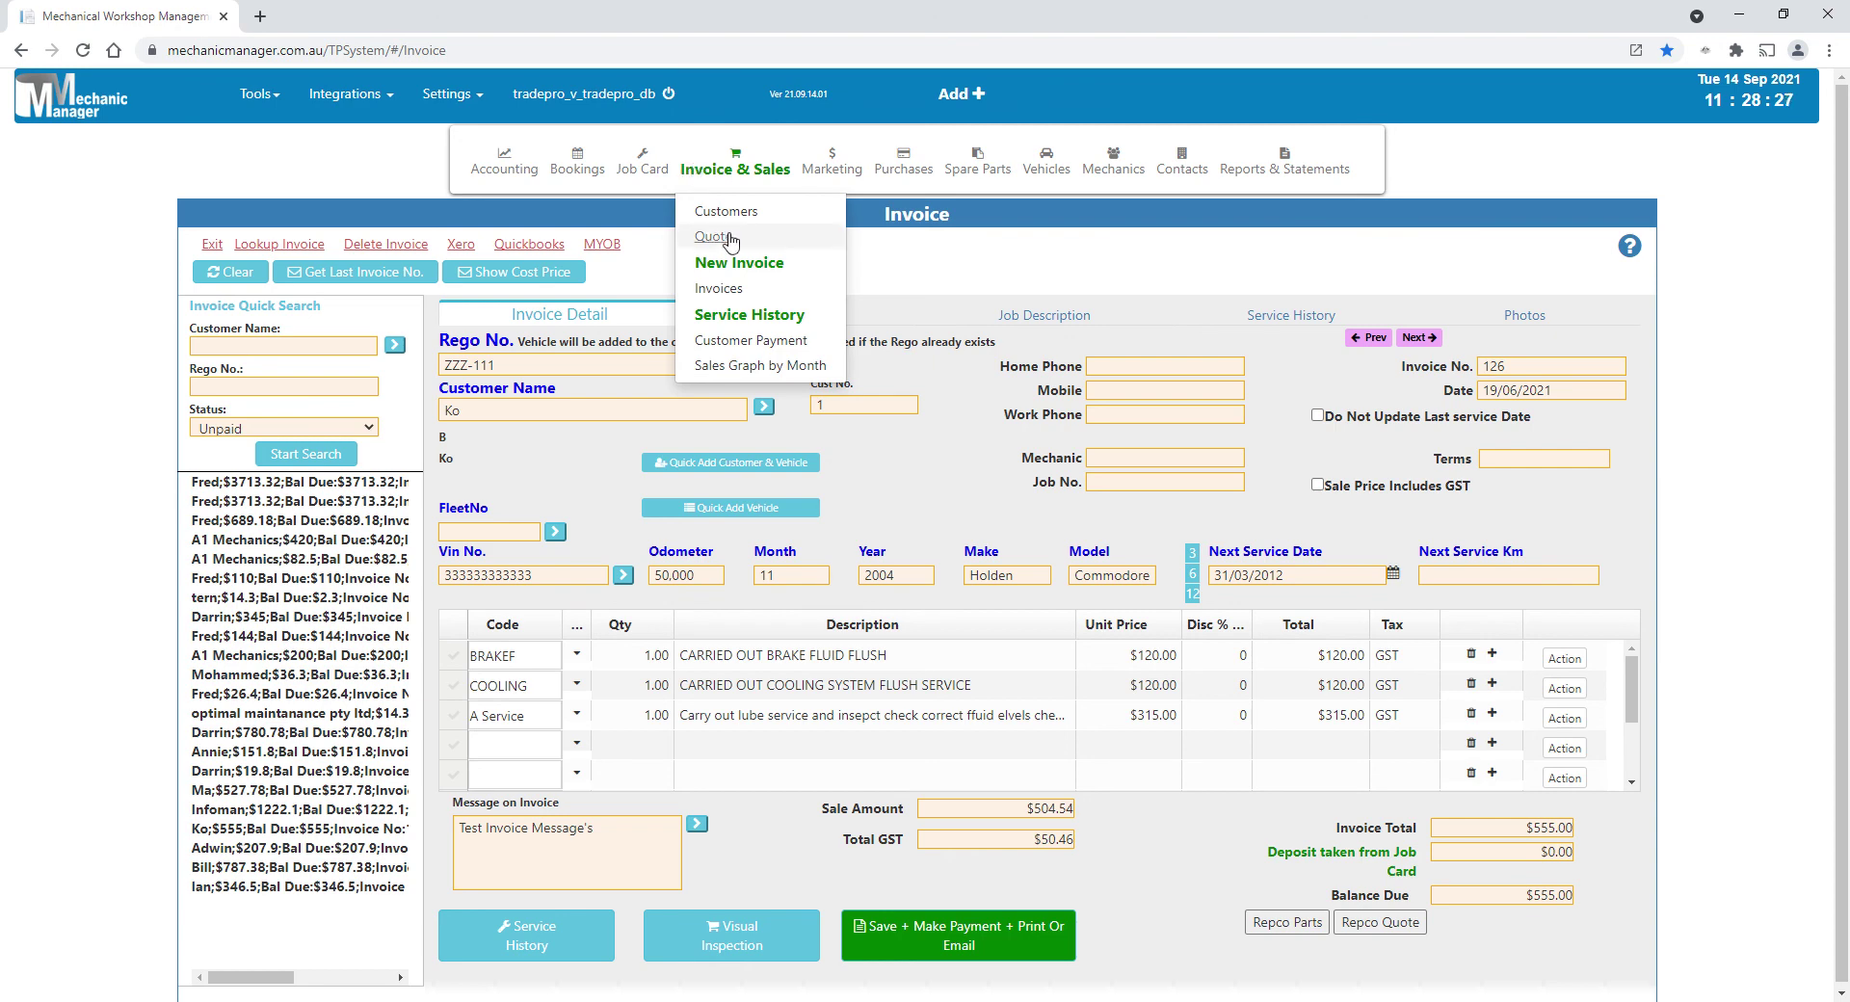
pyautogui.click(788, 367)
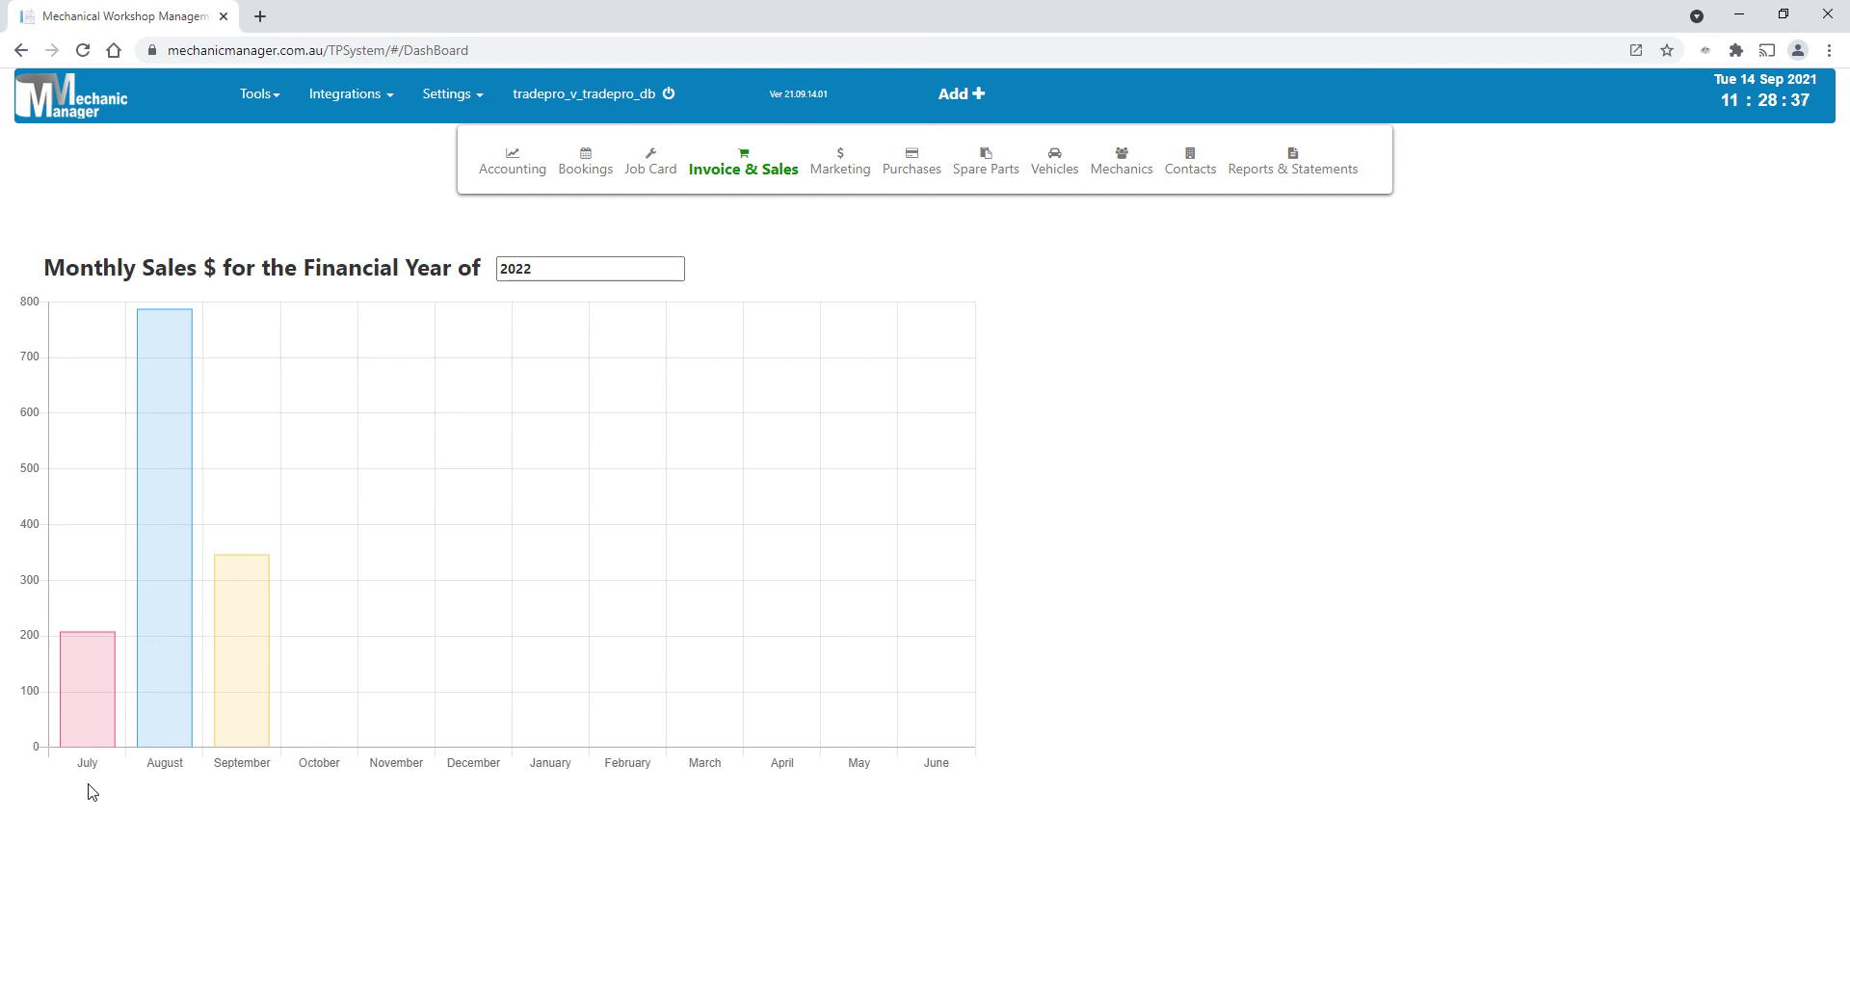
pyautogui.moveTo(173, 591)
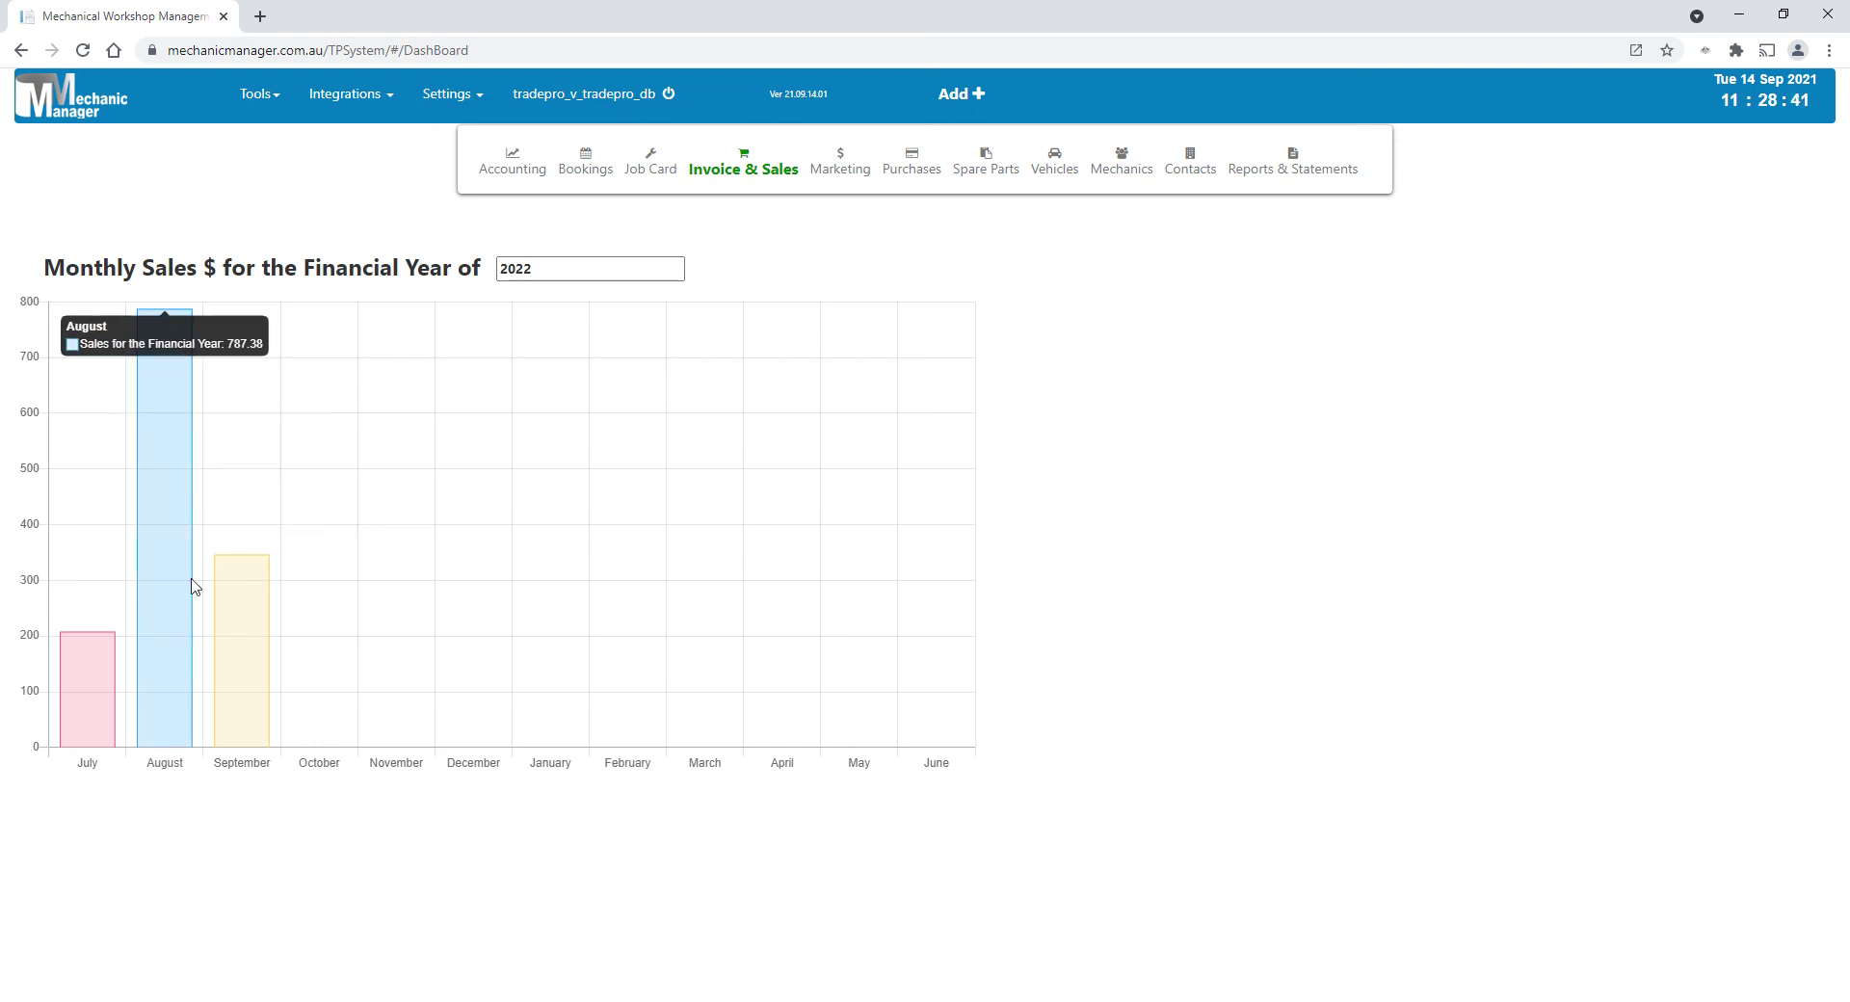
pyautogui.moveTo(97, 674)
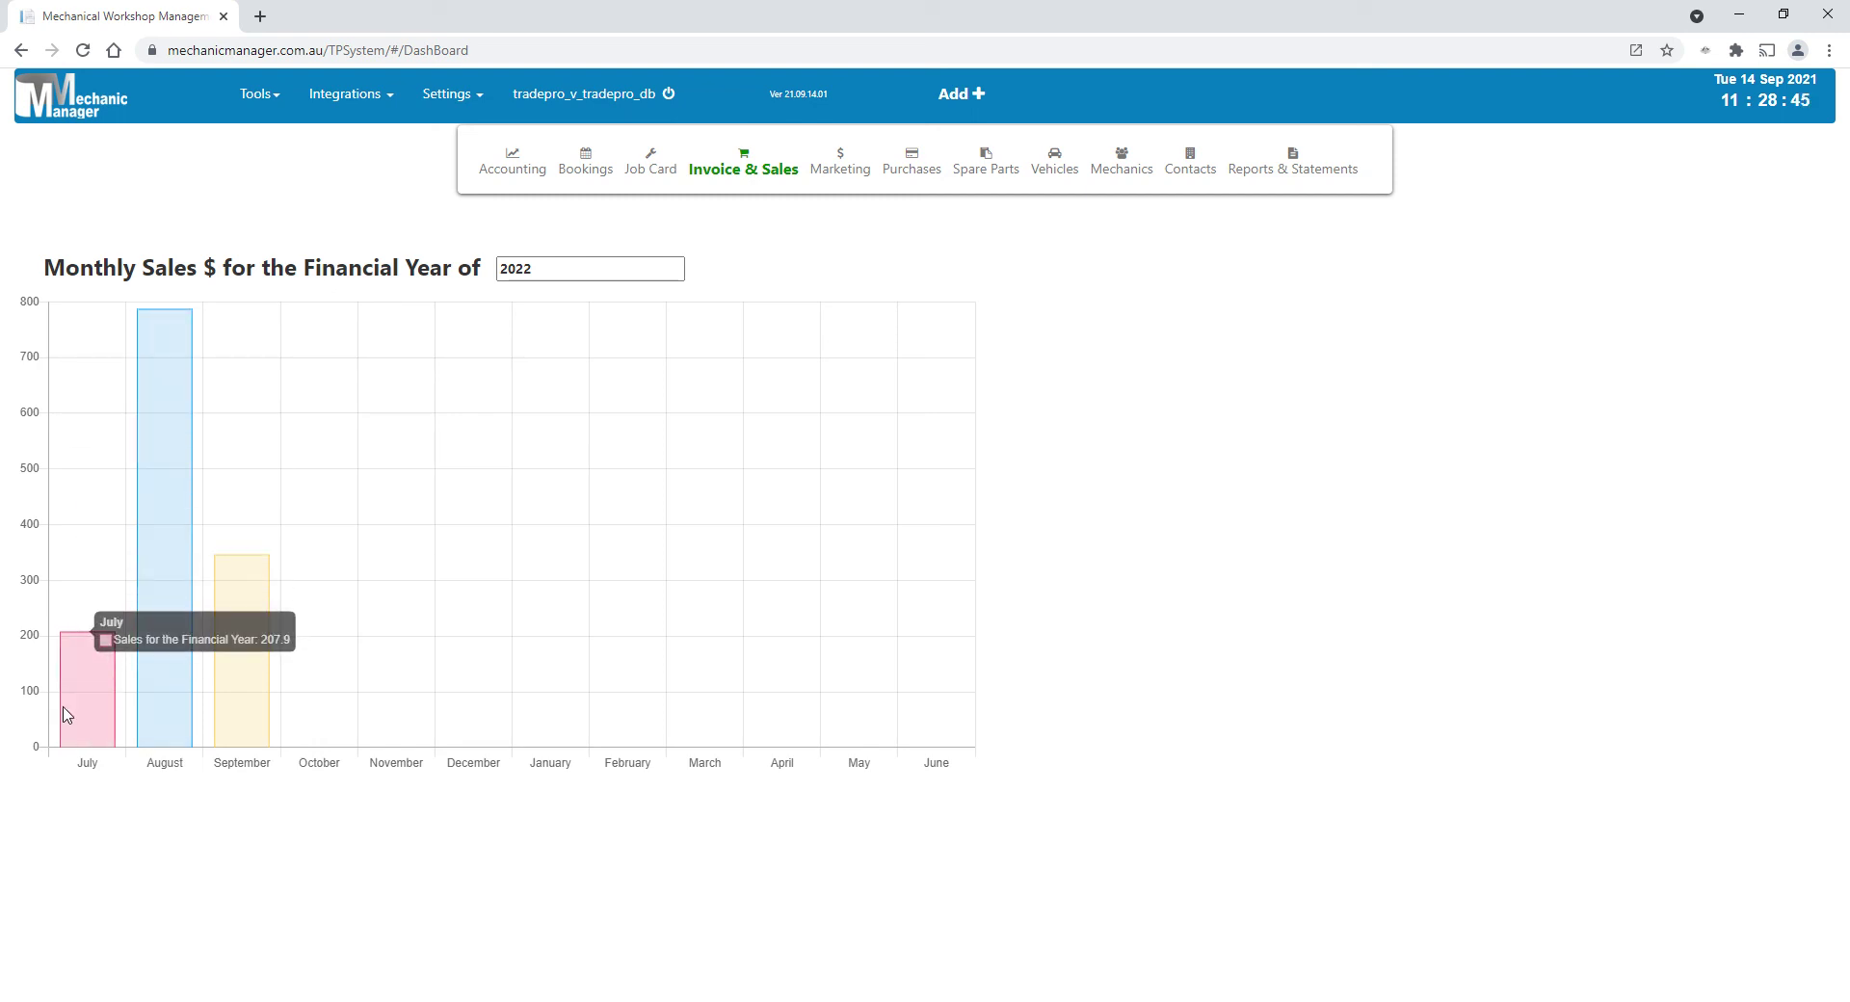
pyautogui.moveTo(241, 722)
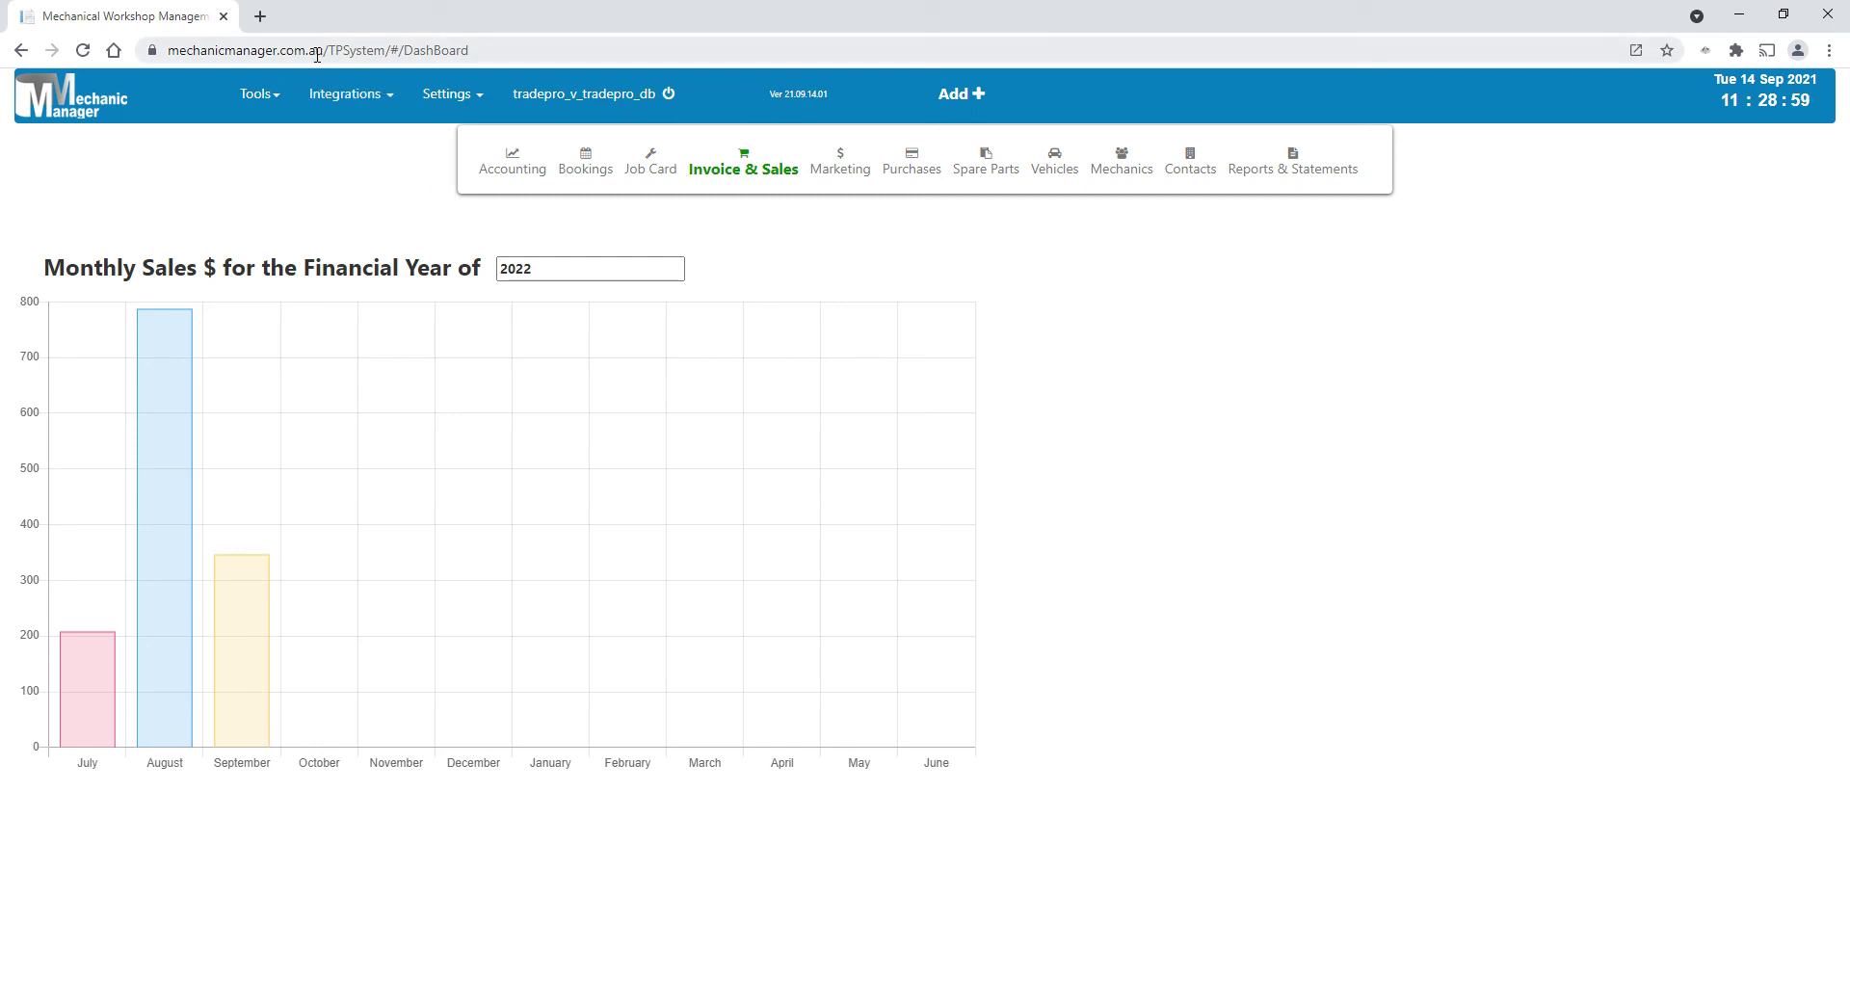
pyautogui.moveTo(323, 53); pyautogui.dragTo(132, 71)
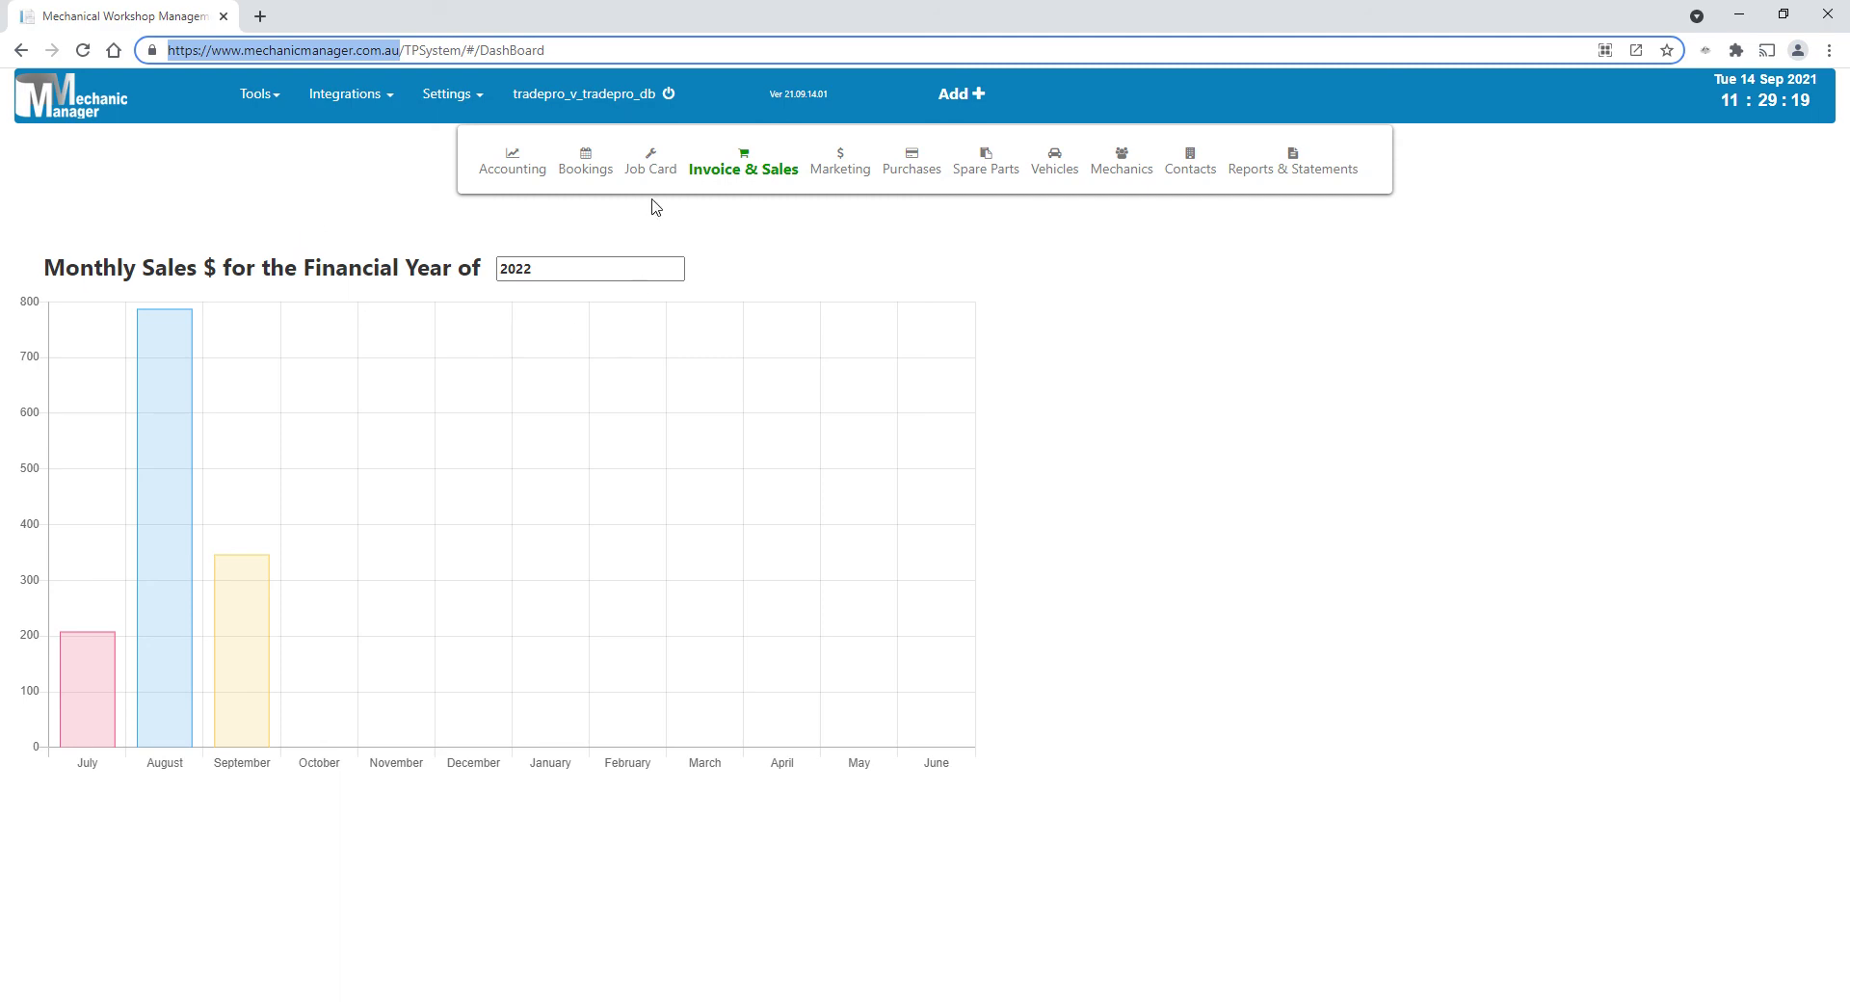
# Step: Open a blank new invoice and view the record types available for quick adding
pyautogui.click(745, 178)
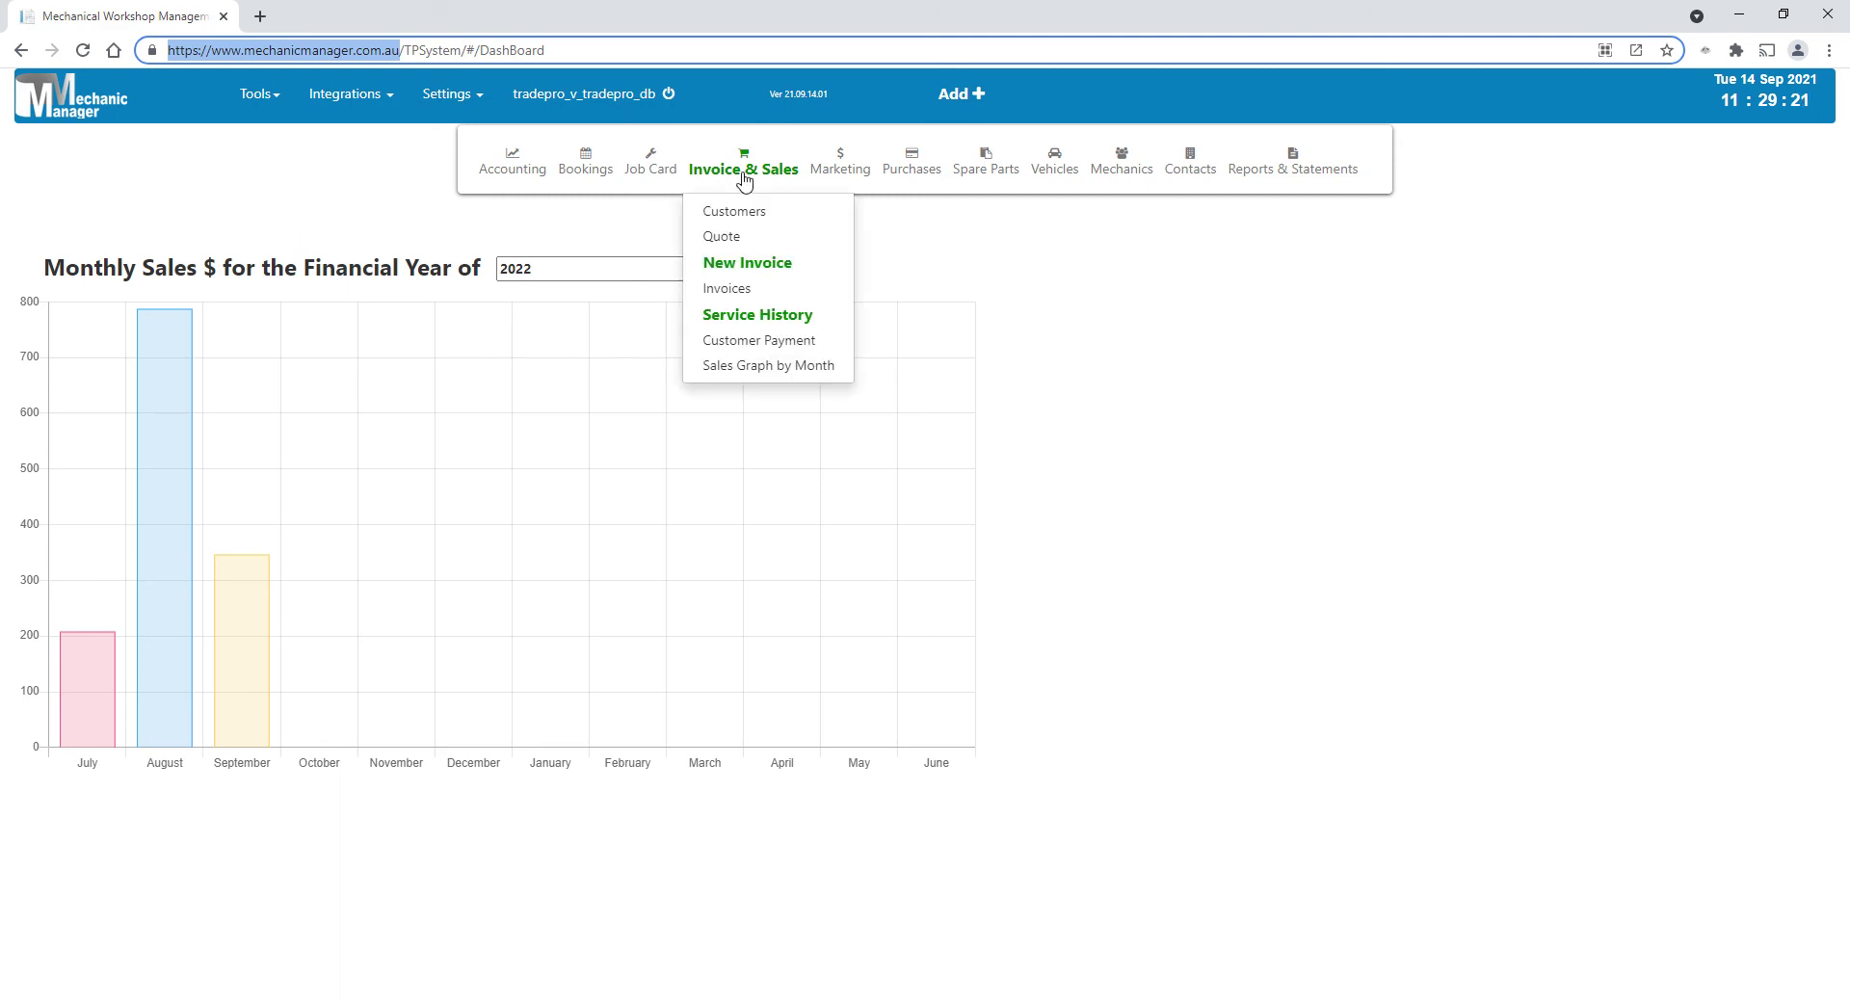
pyautogui.click(784, 262)
pyautogui.click(953, 102)
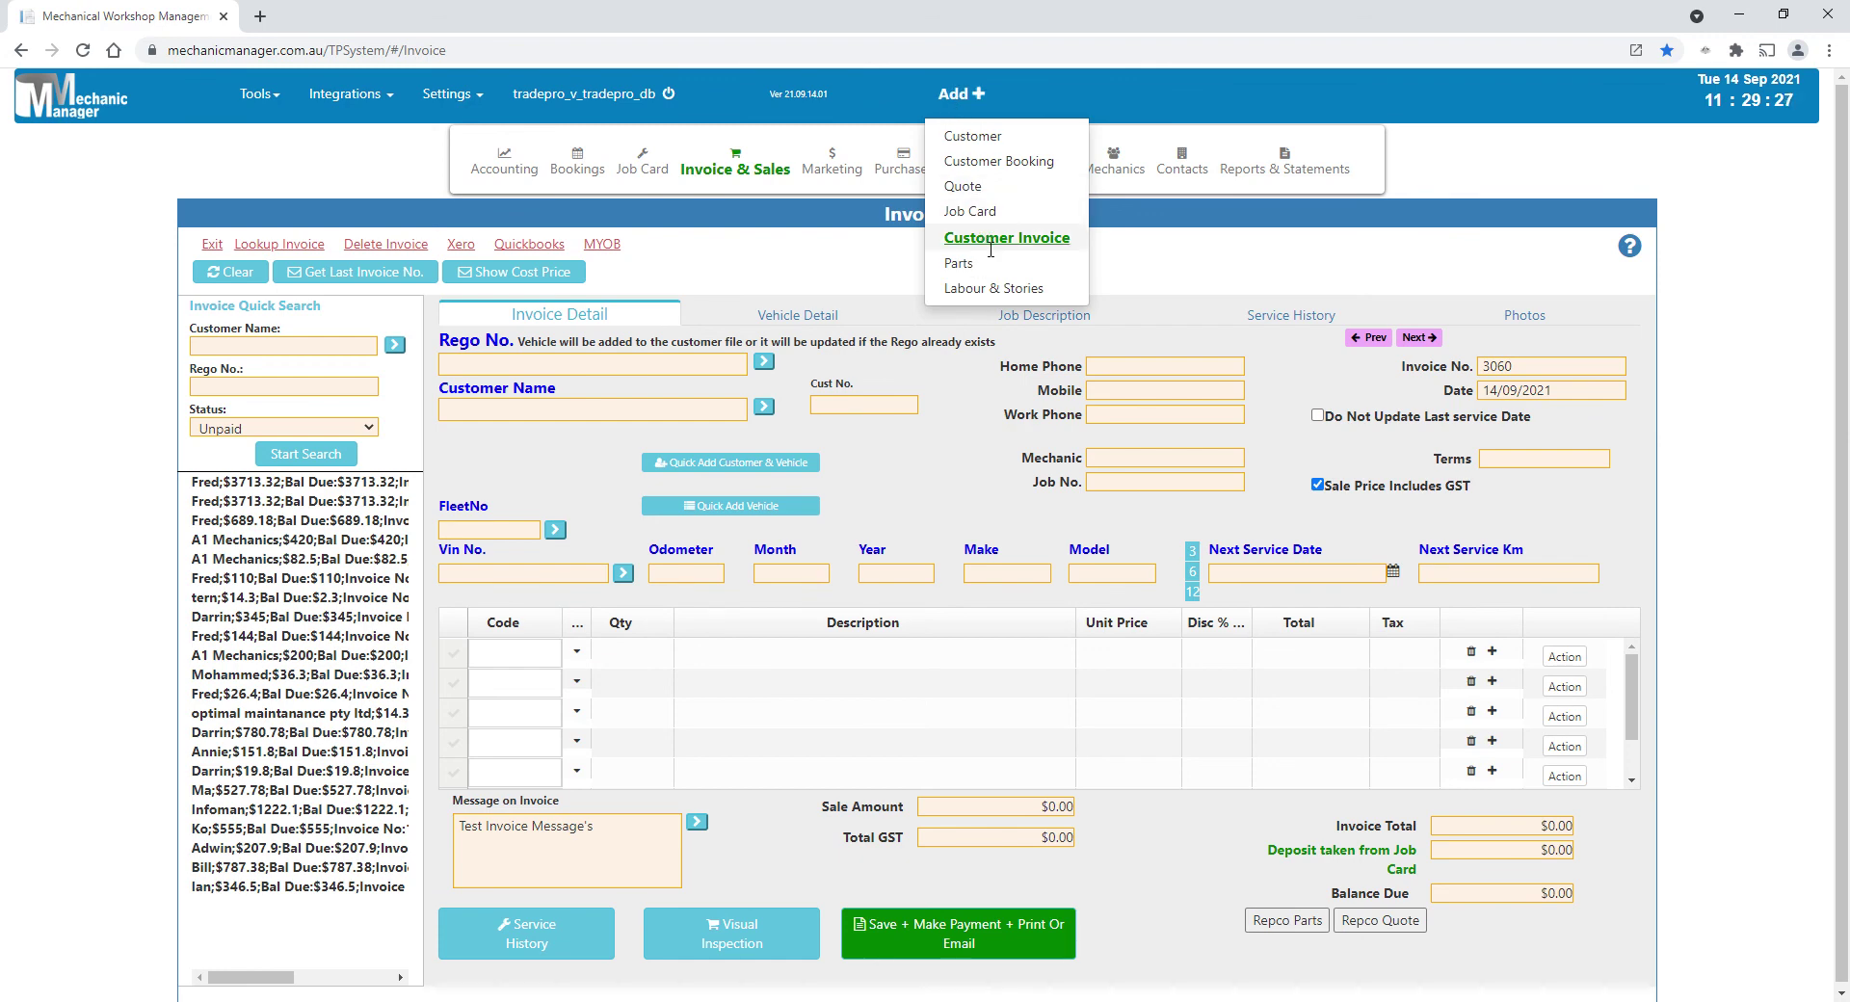
# Step: Open a blank new job card
pyautogui.moveTo(740, 166)
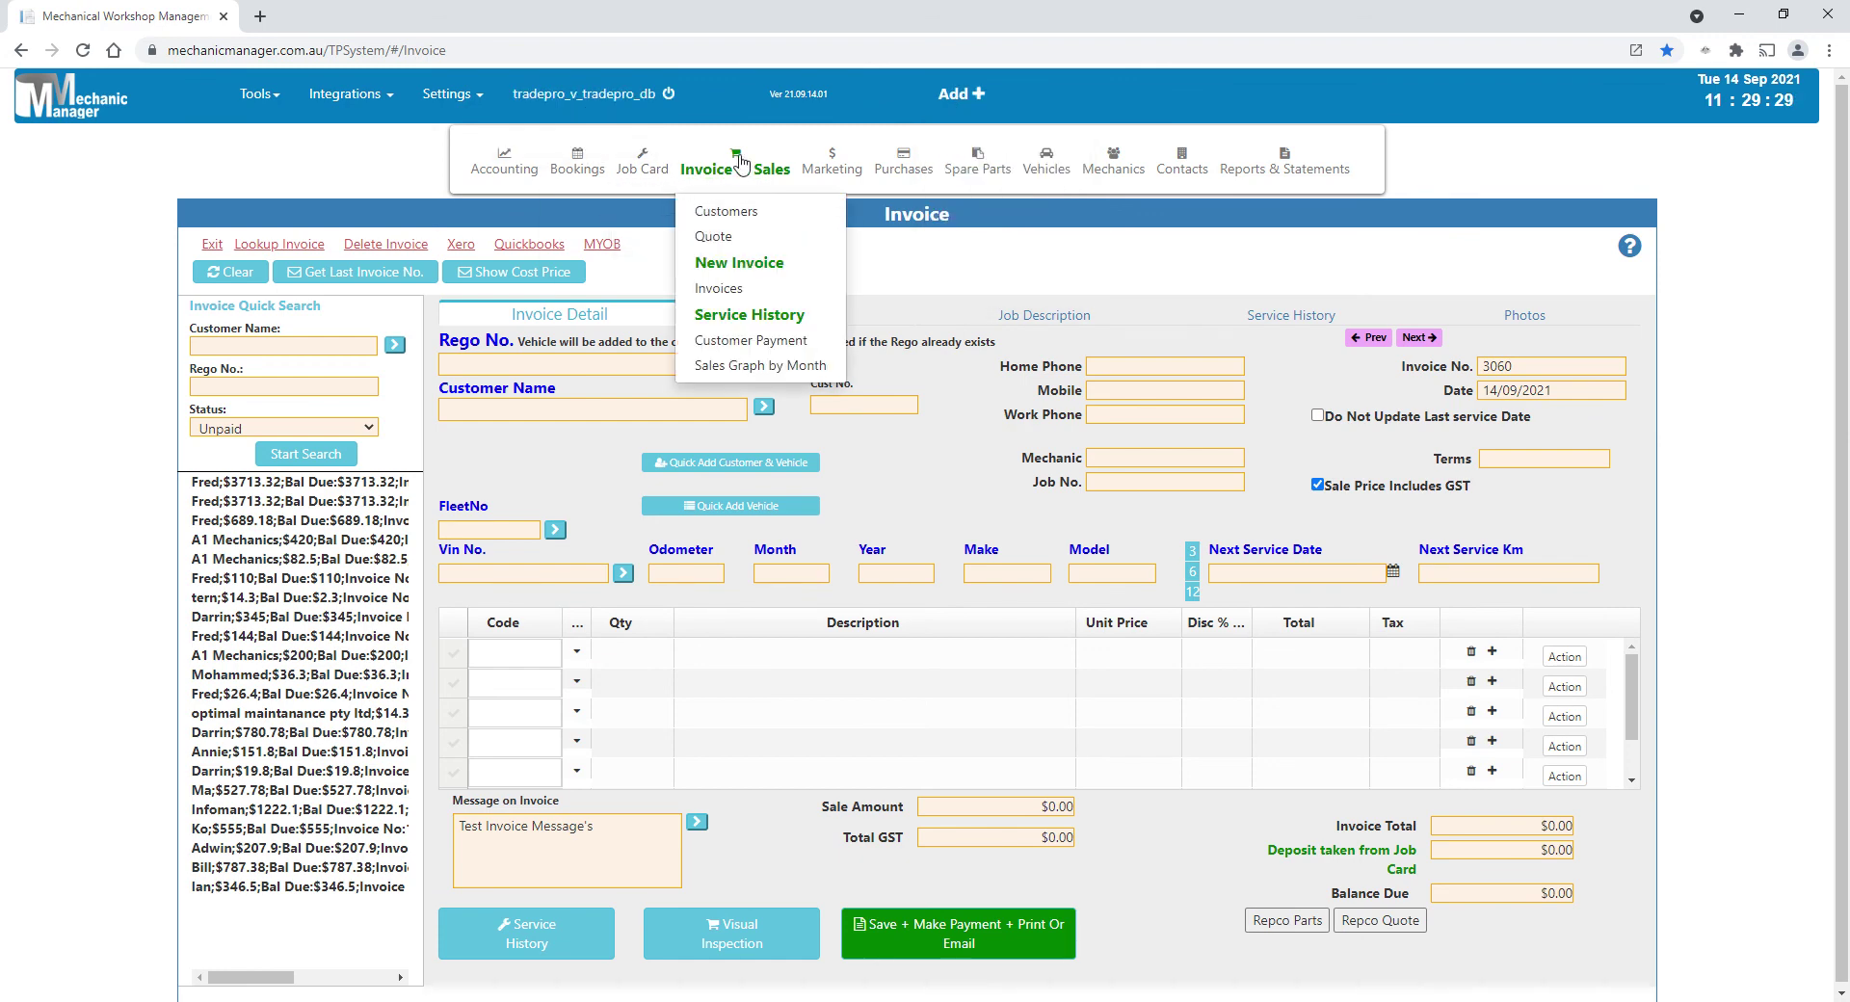
pyautogui.moveTo(644, 165)
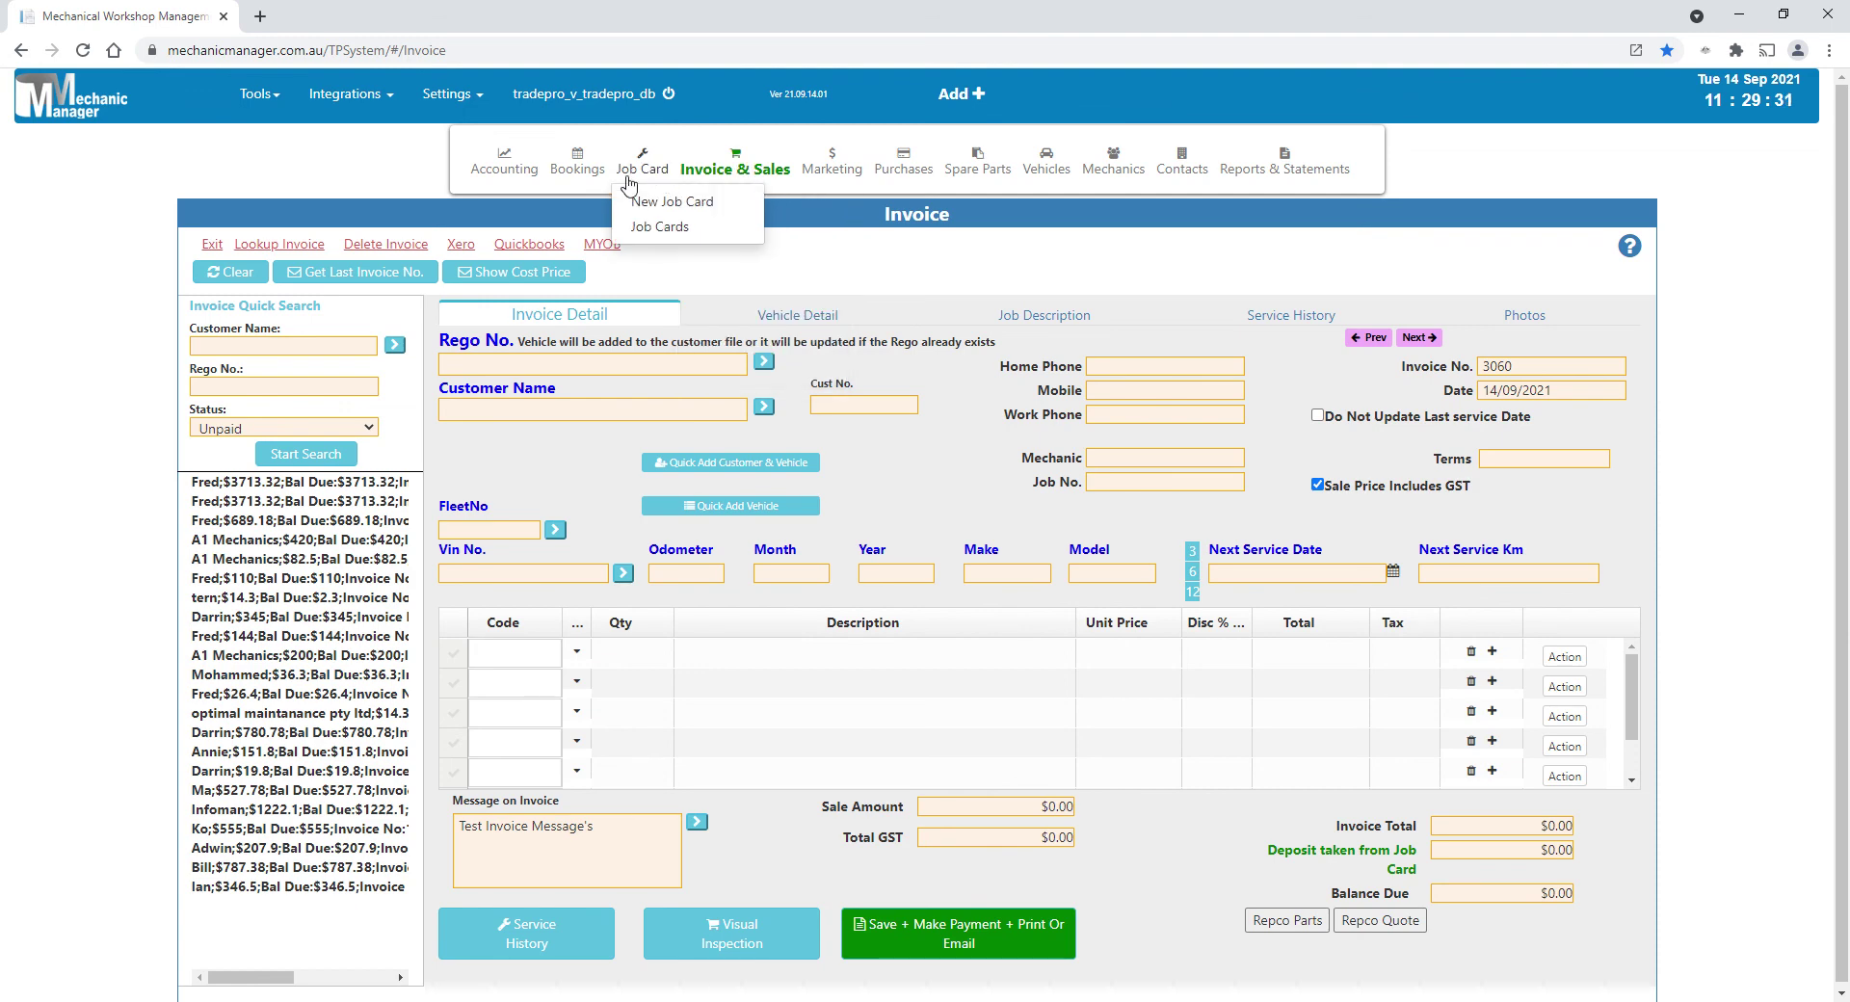
pyautogui.click(693, 210)
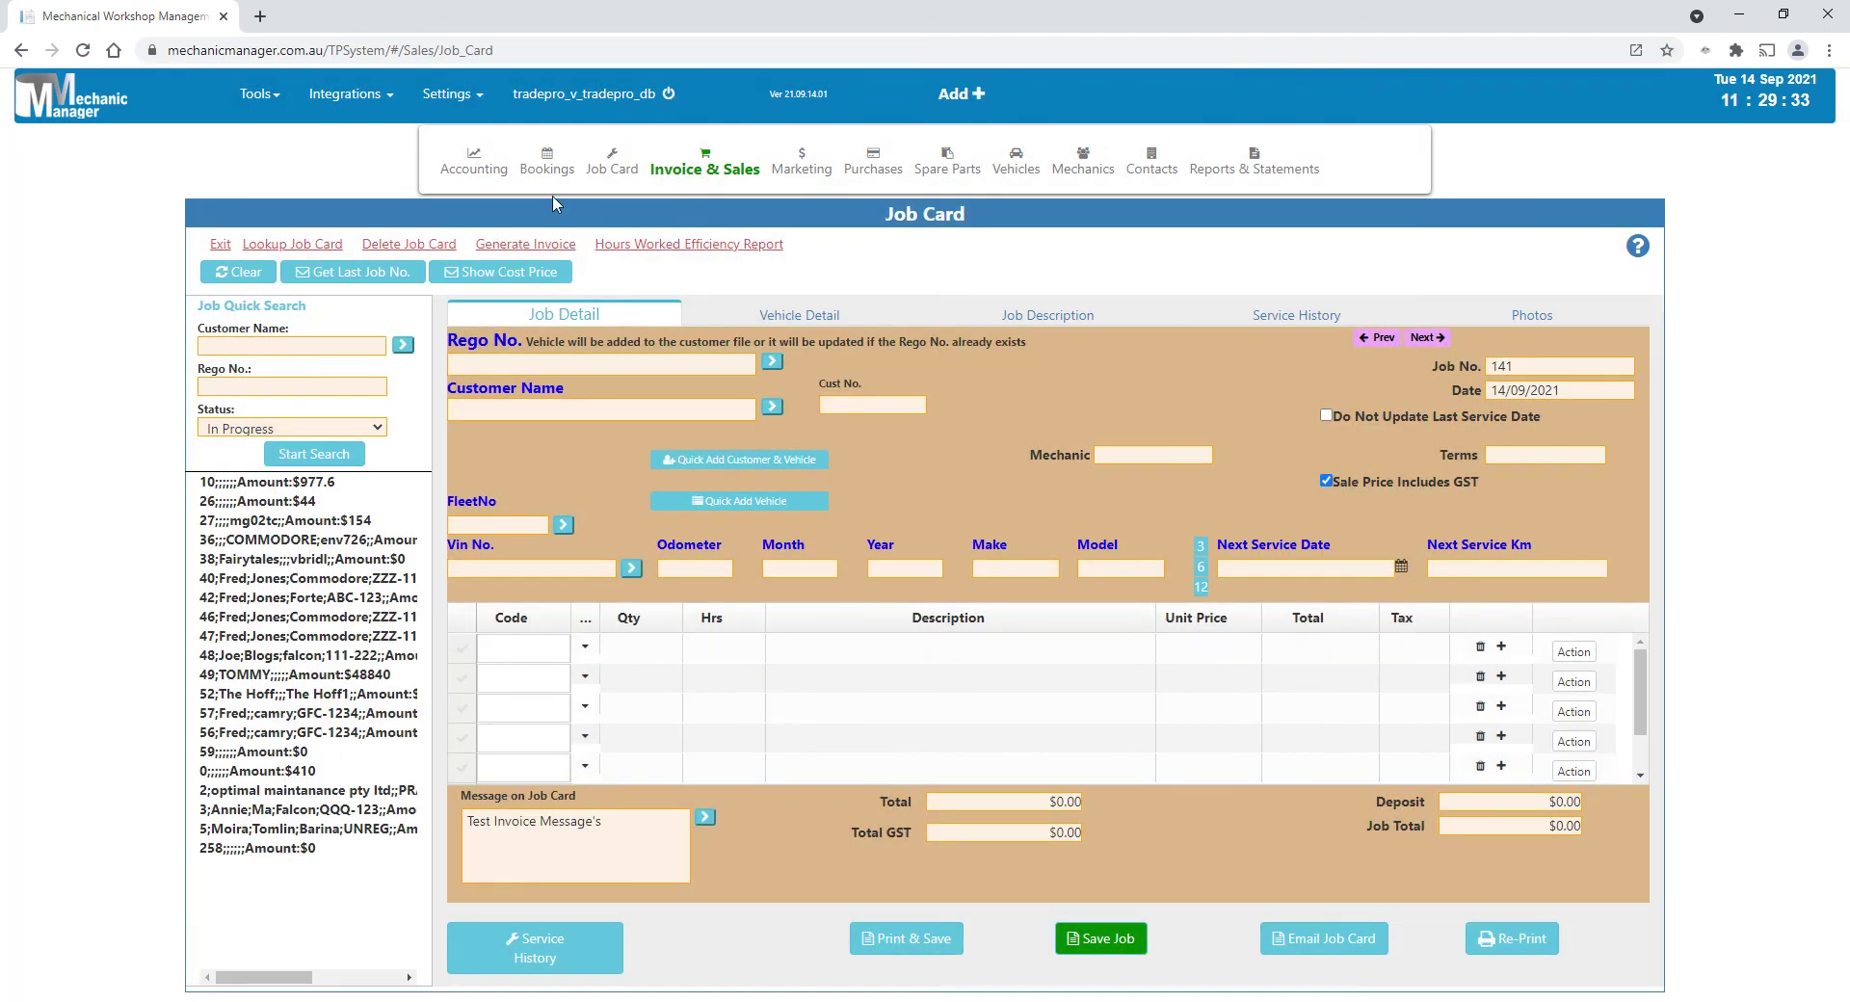
pyautogui.moveTo(558, 179)
pyautogui.click(681, 170)
# Step: Log off from the workshop system and go to the Mechanic Manager website's home page
pyautogui.click(668, 94)
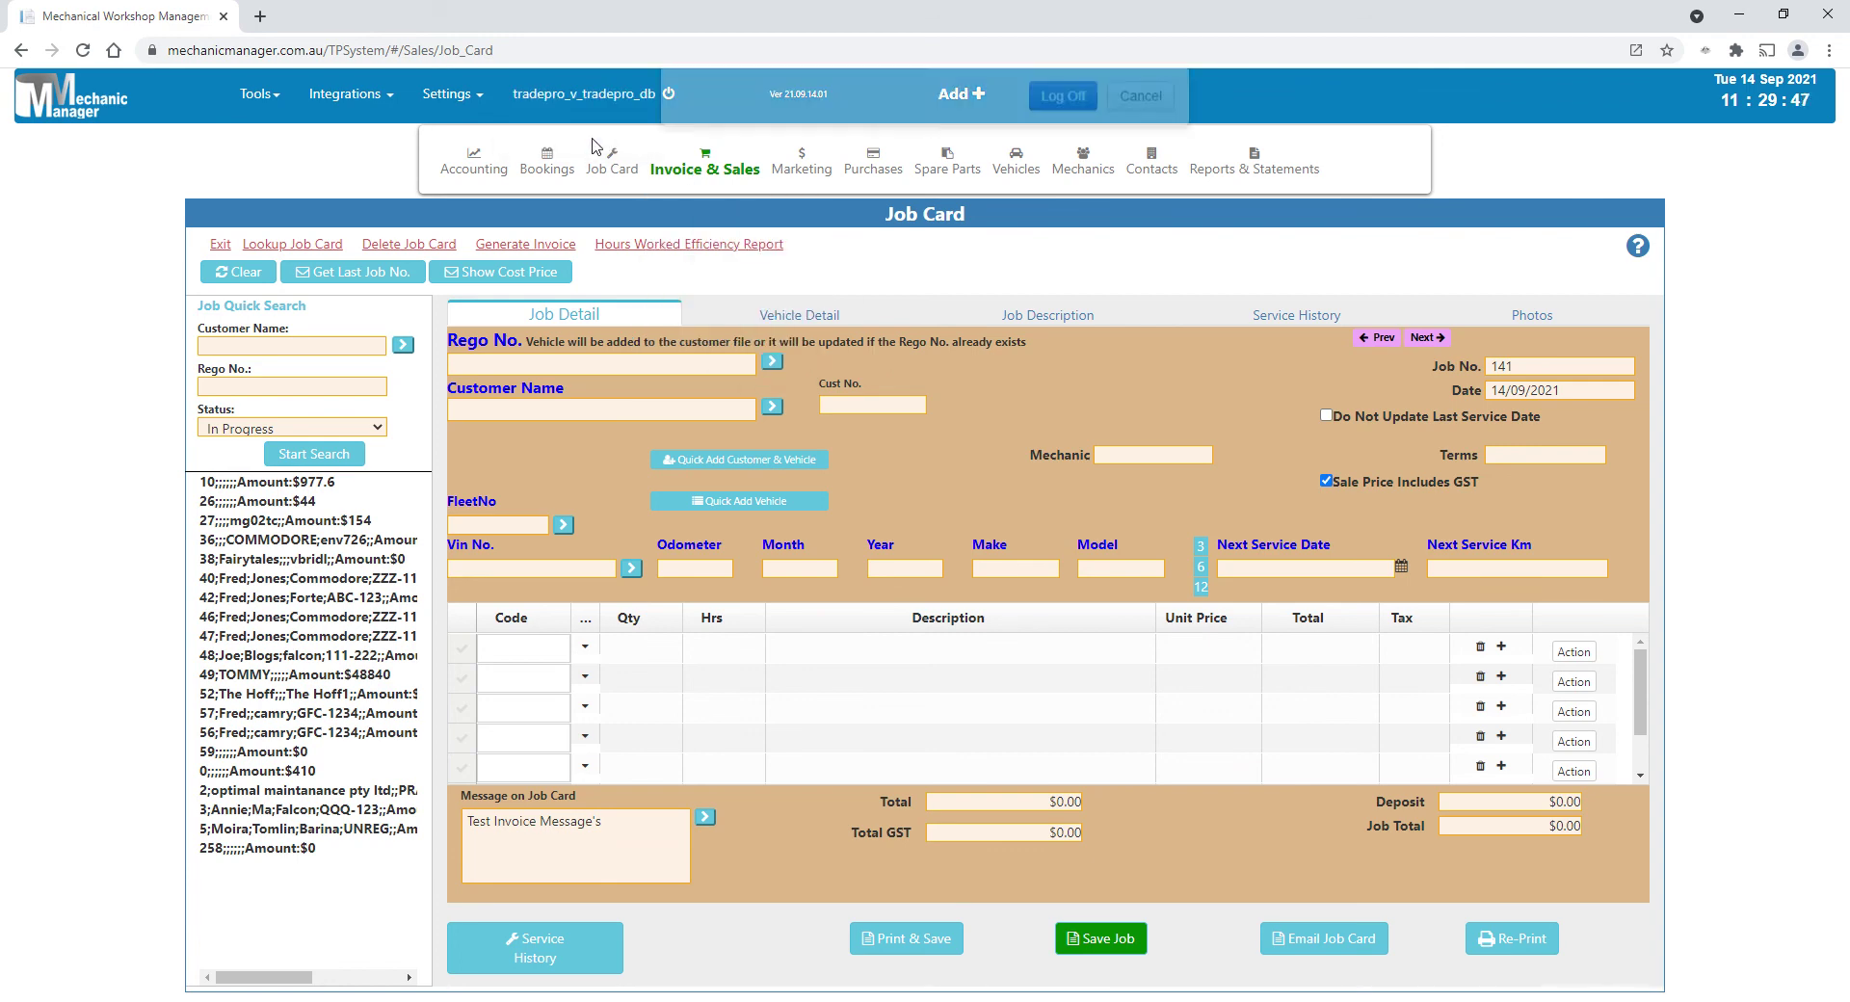
pyautogui.click(1064, 198)
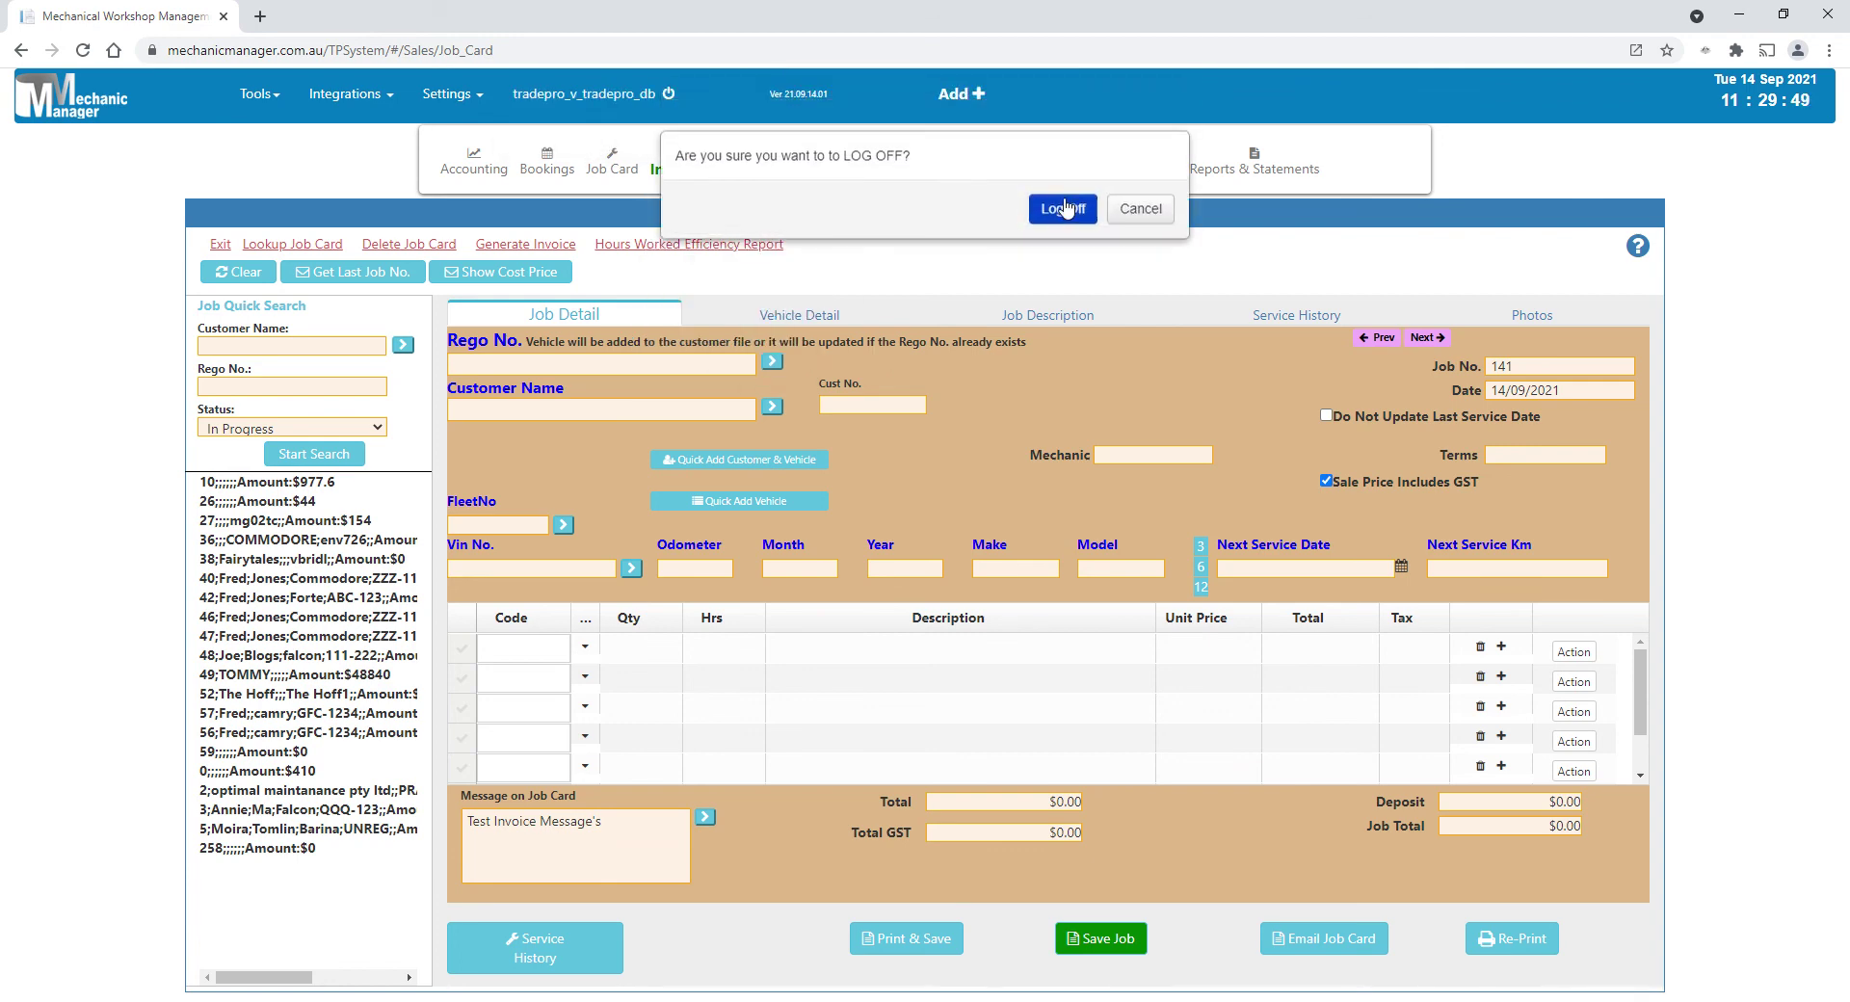
pyautogui.click(93, 116)
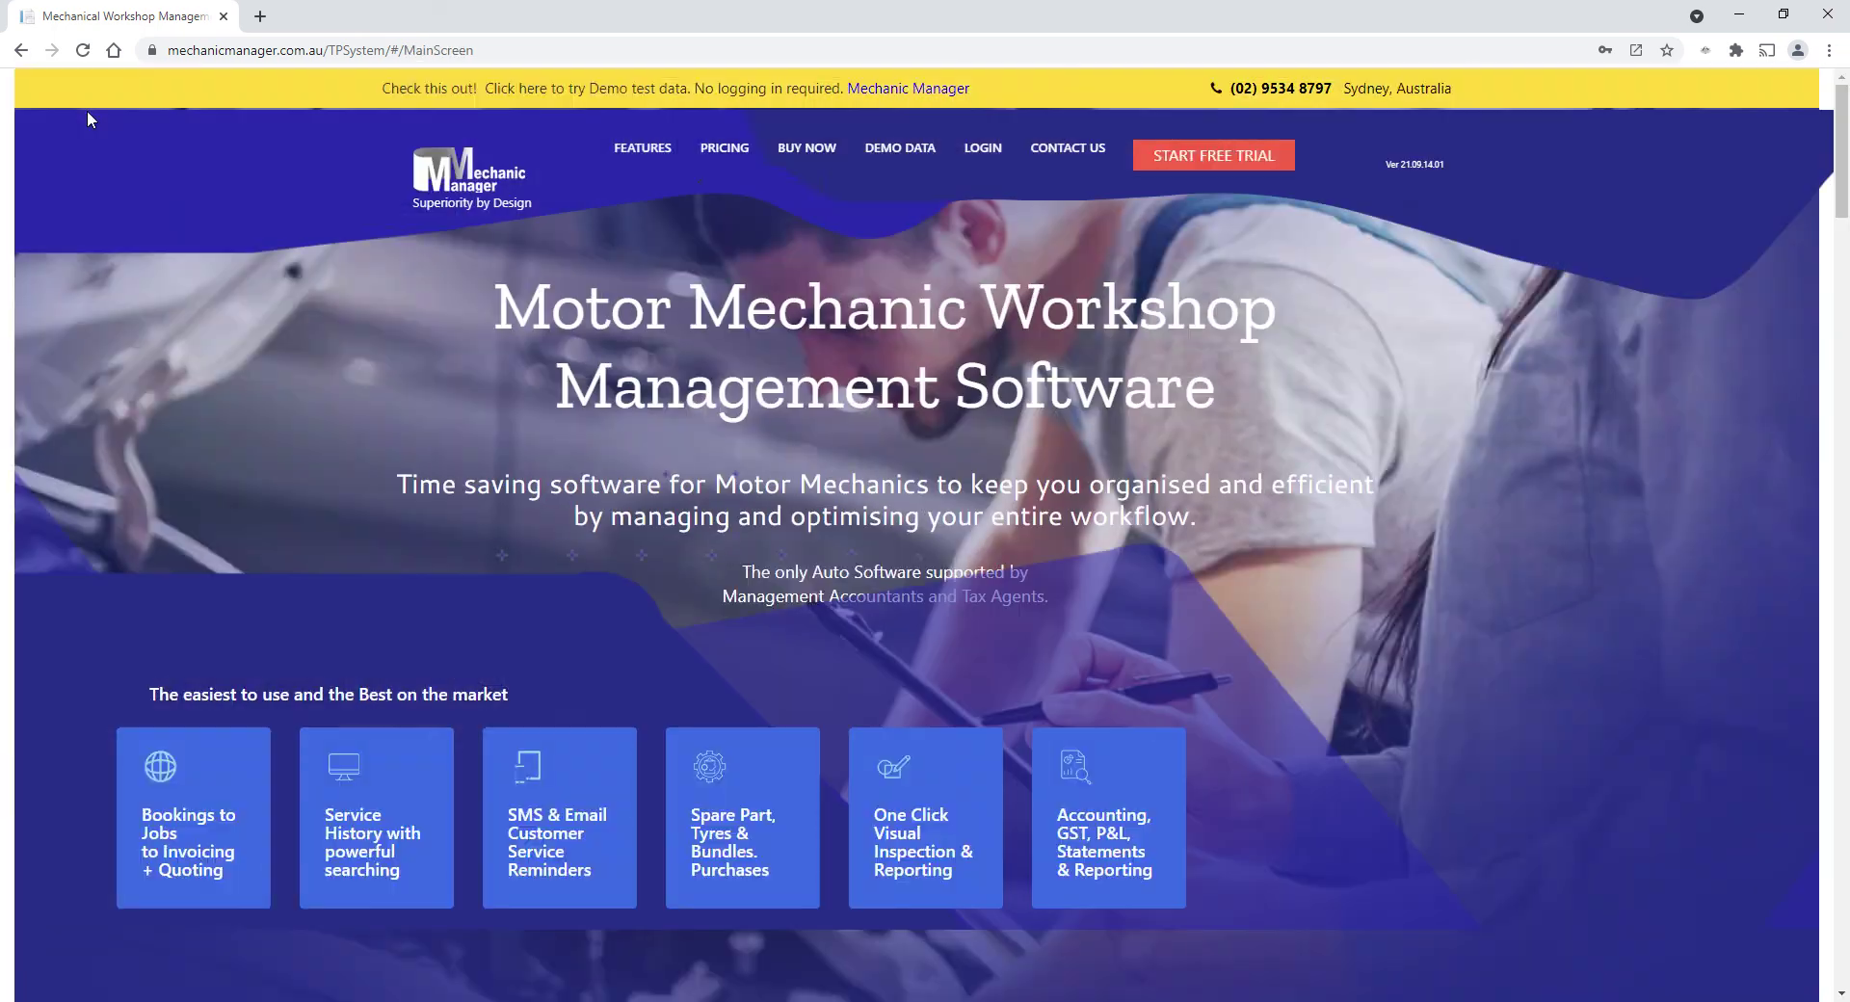
# Step: Open the demo data from the website's home page without logging in, and sign out of it
pyautogui.click(891, 162)
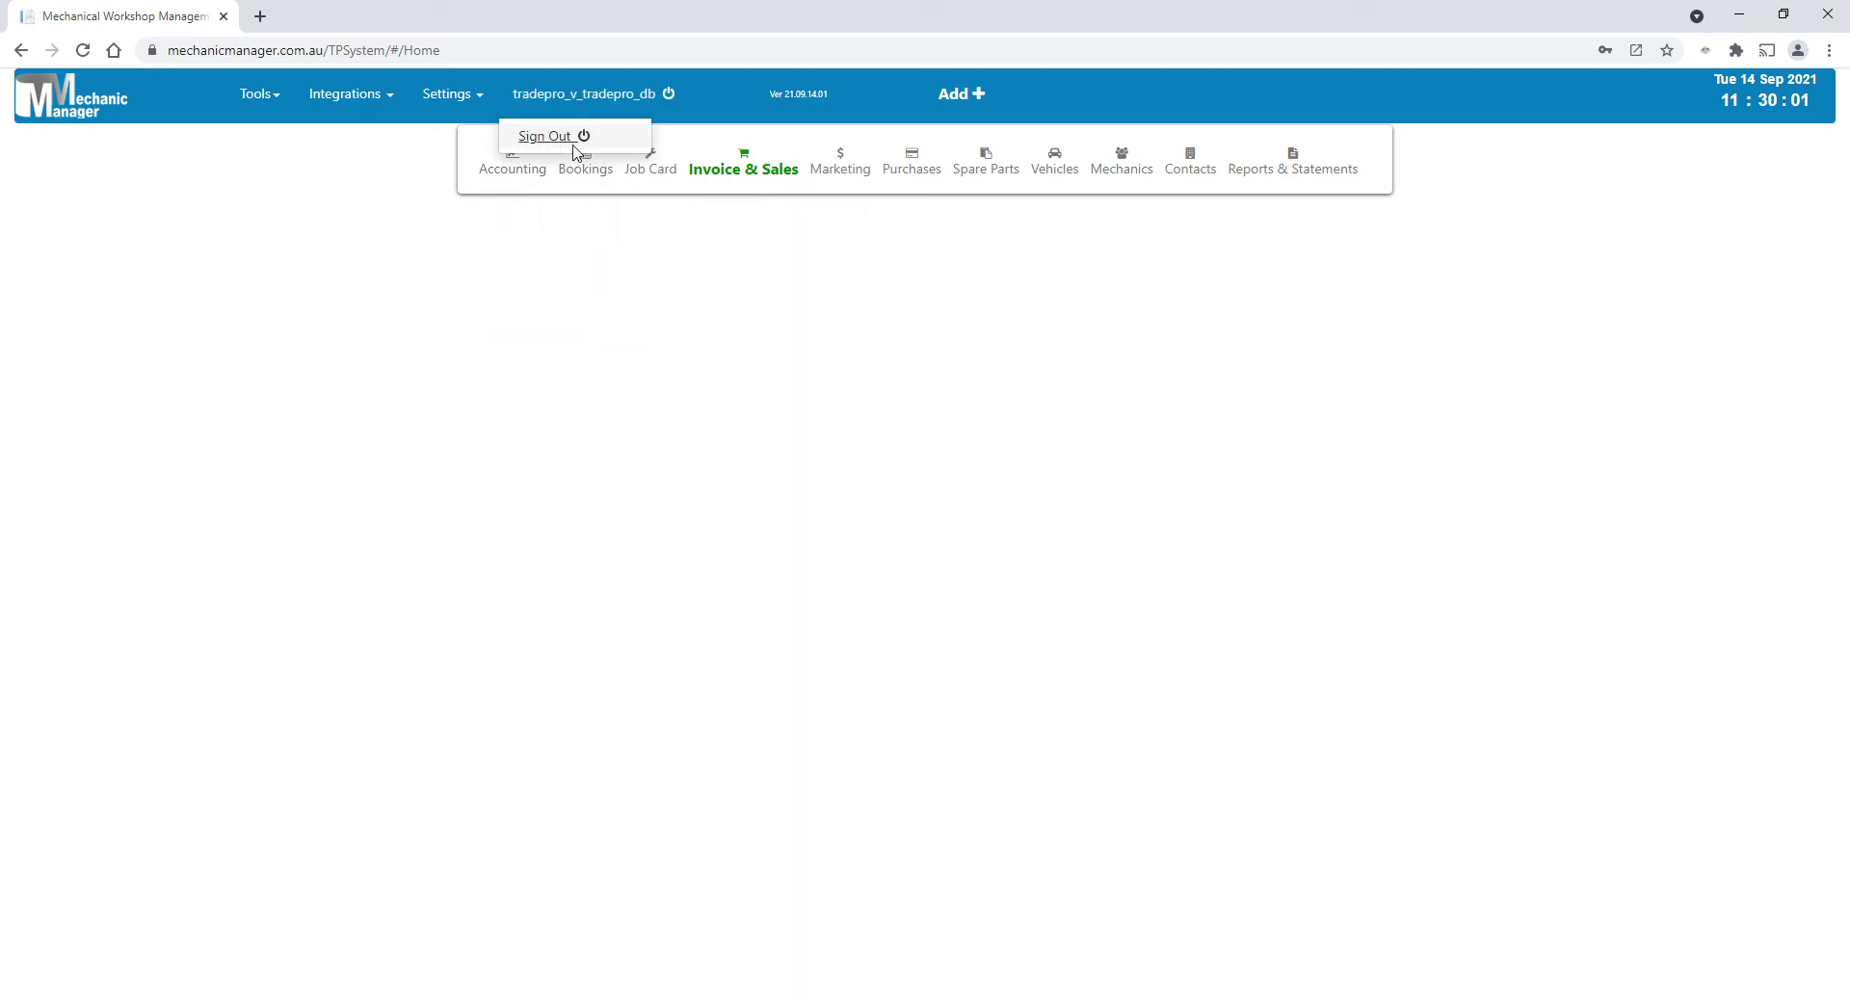
pyautogui.click(573, 144)
pyautogui.click(1055, 197)
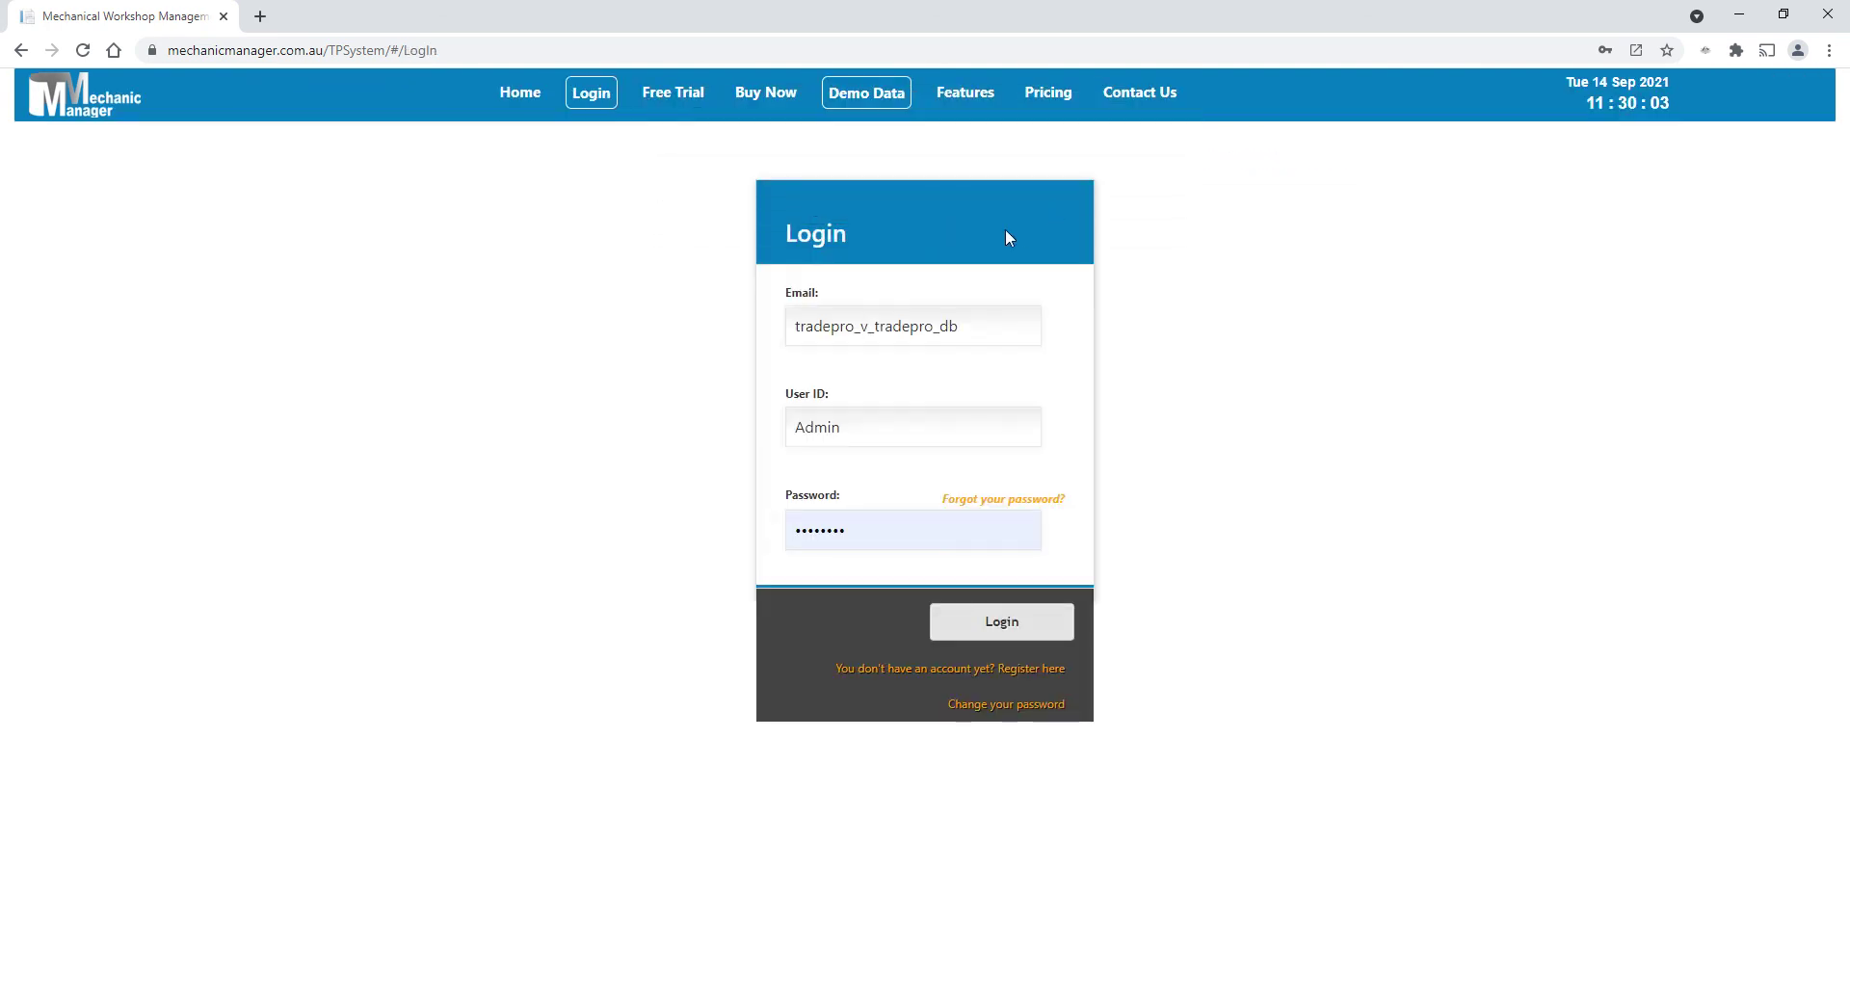